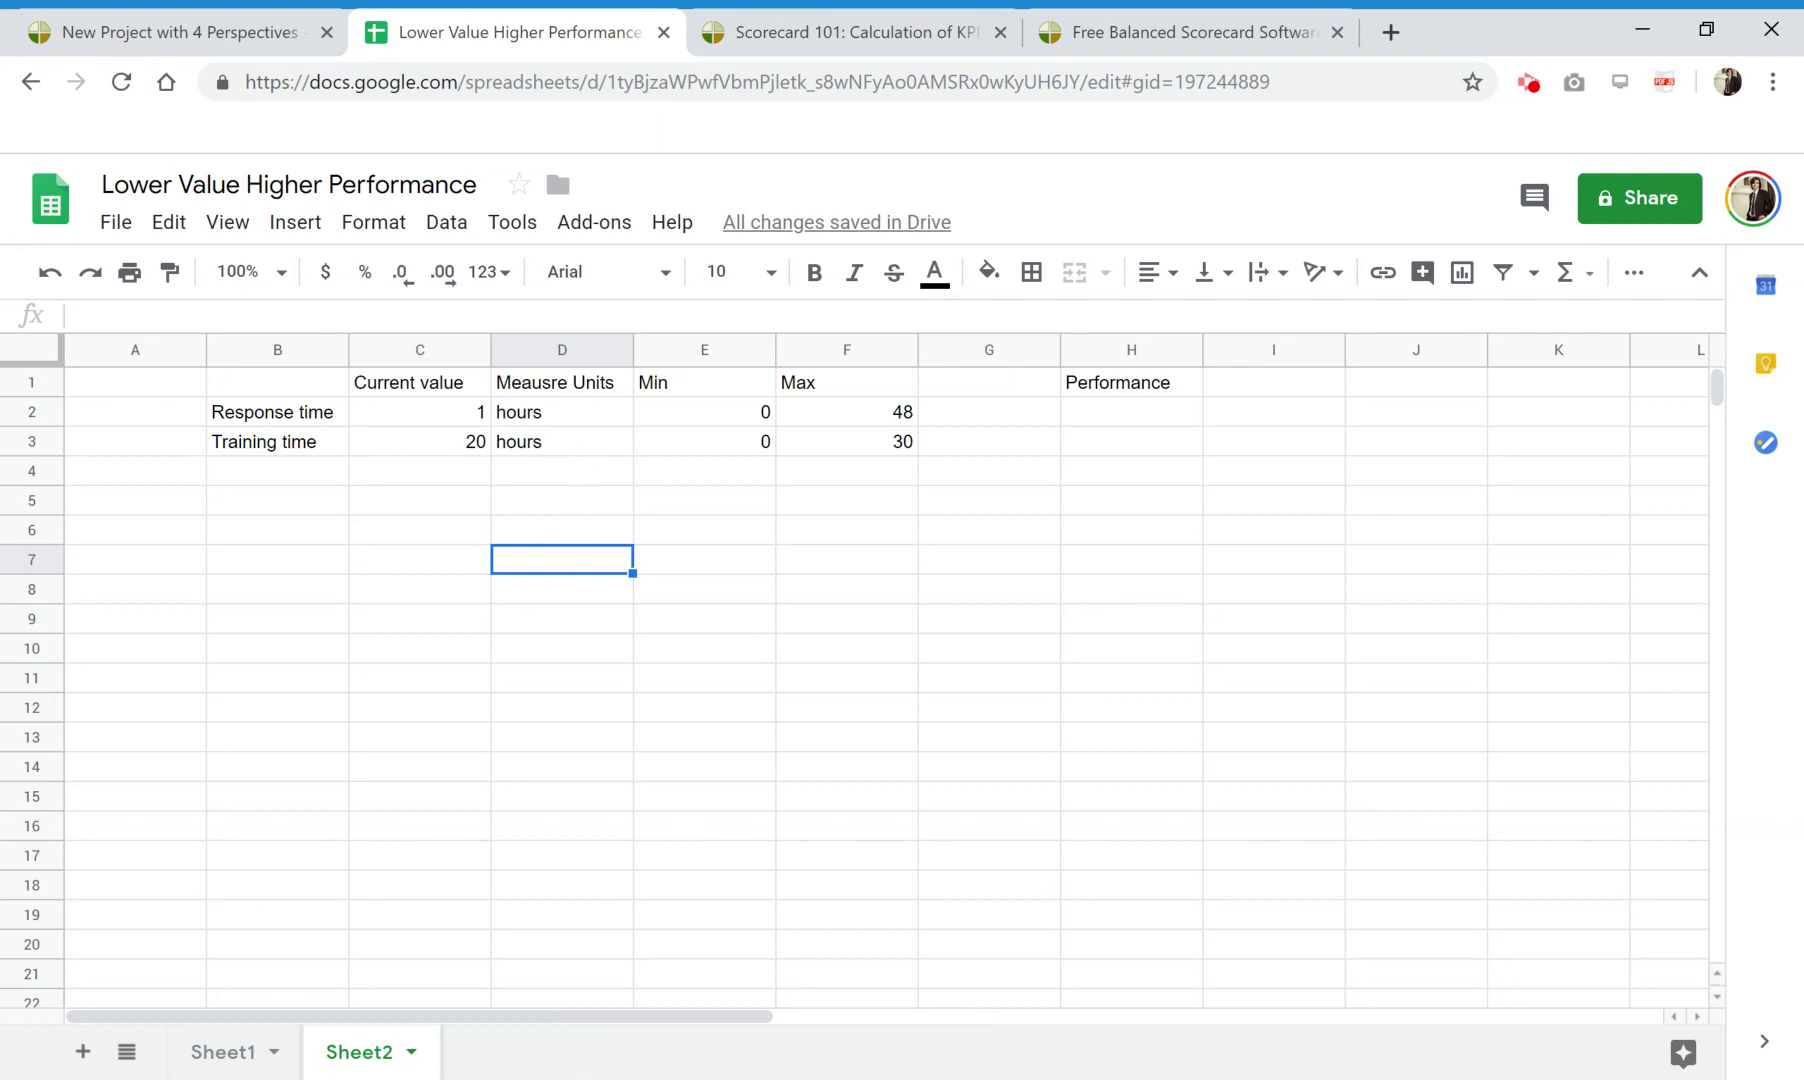
Inspect the Response time and Training time labels, values and Performance cells on Sheet2.
left_click(1117, 418)
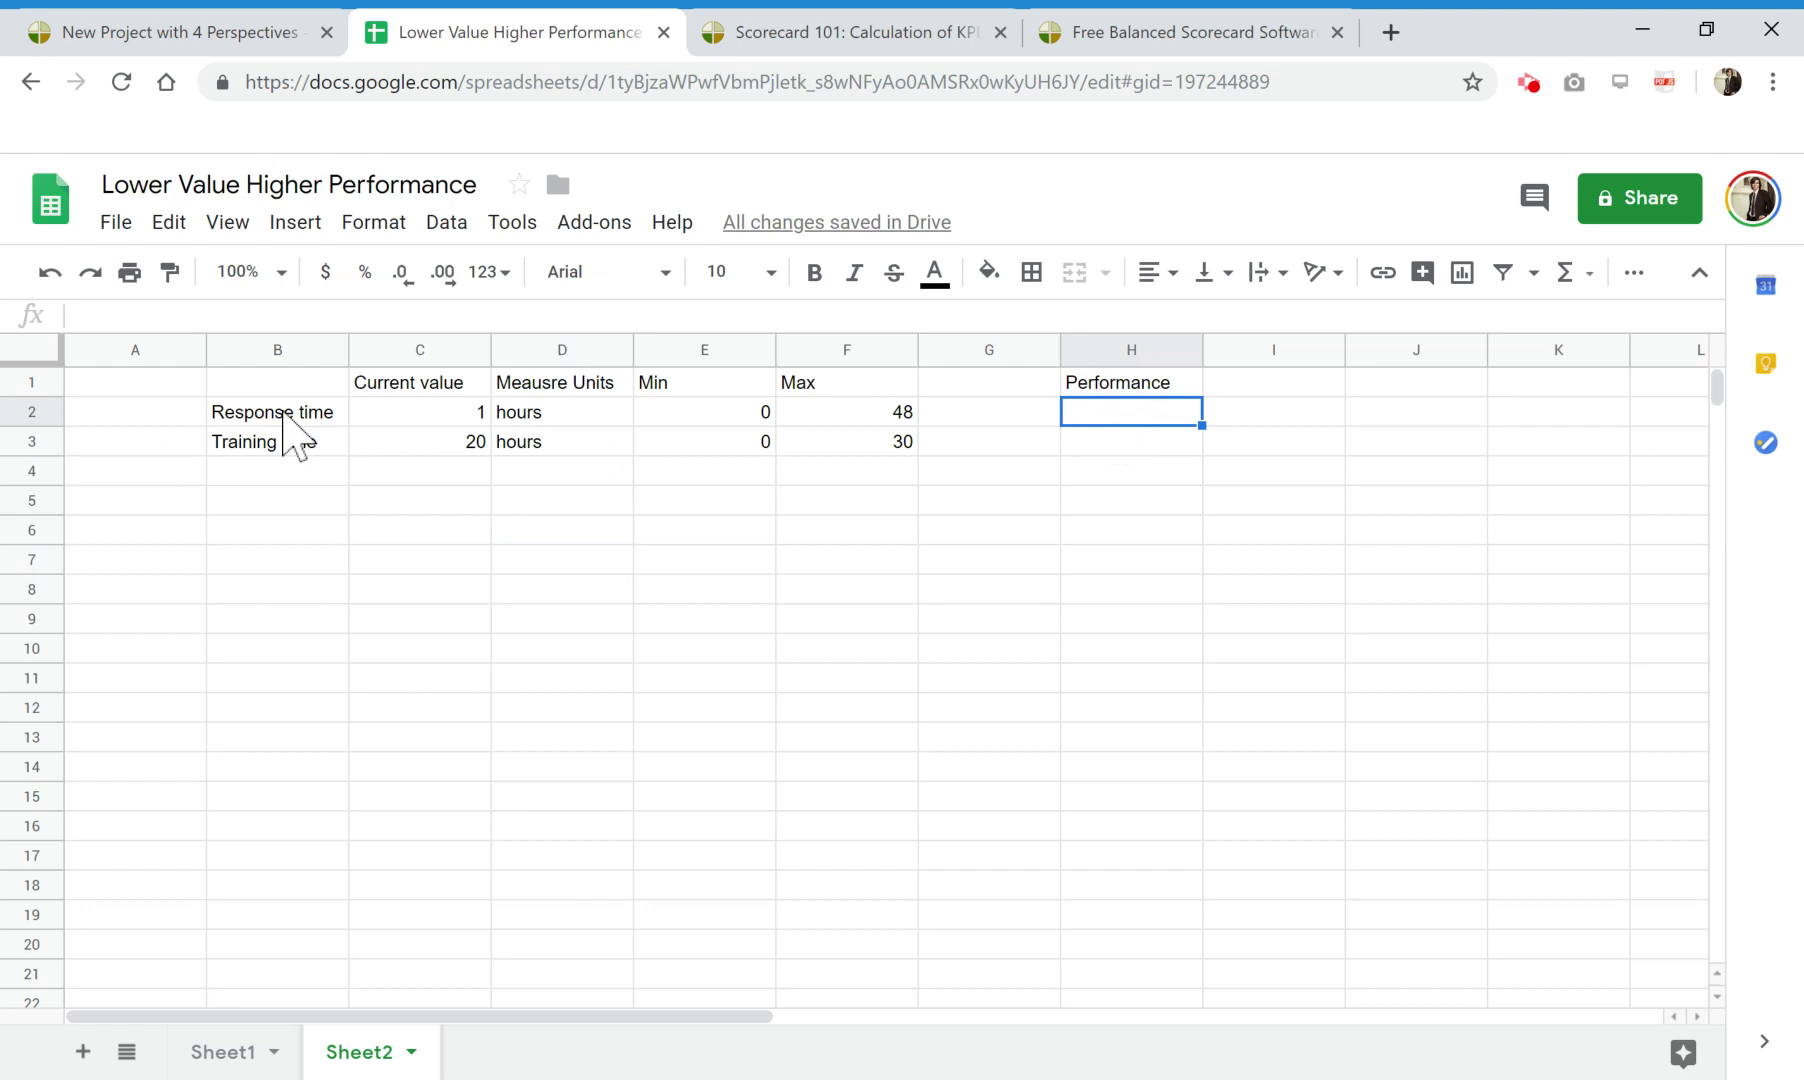
left_click(280, 446)
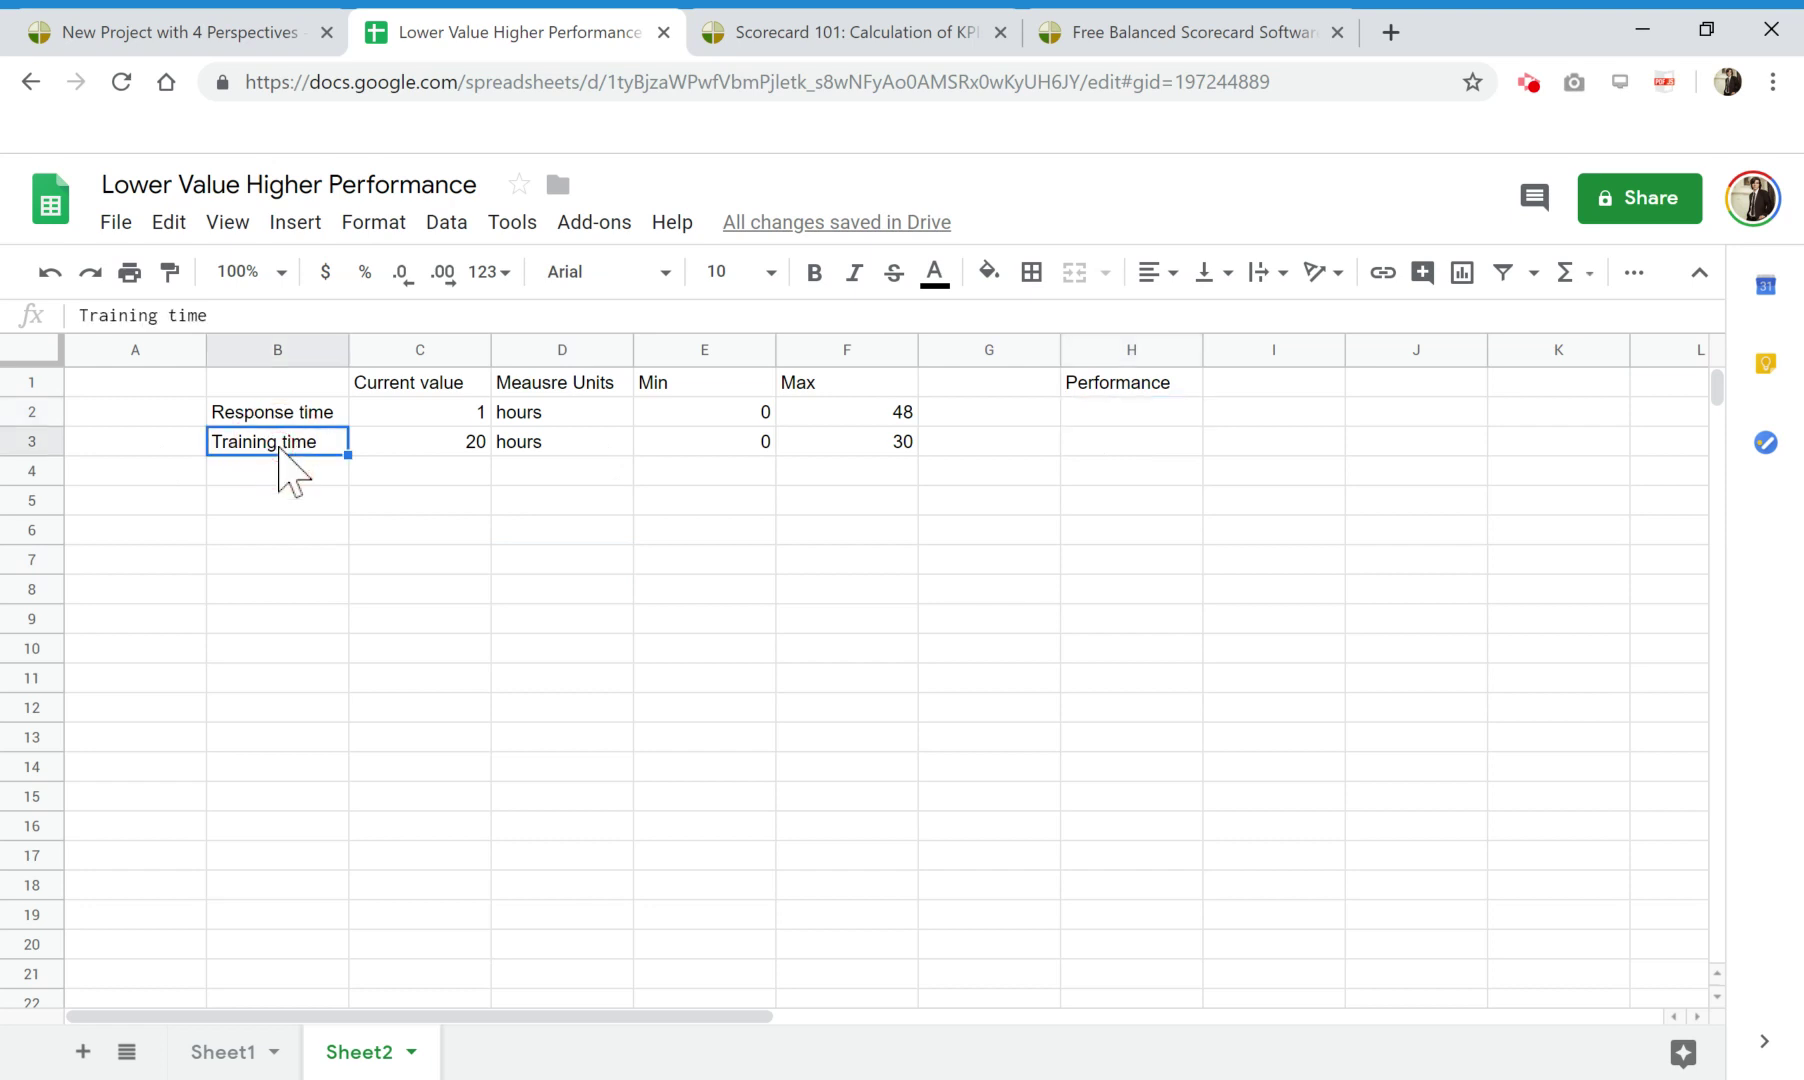
left_click(455, 446)
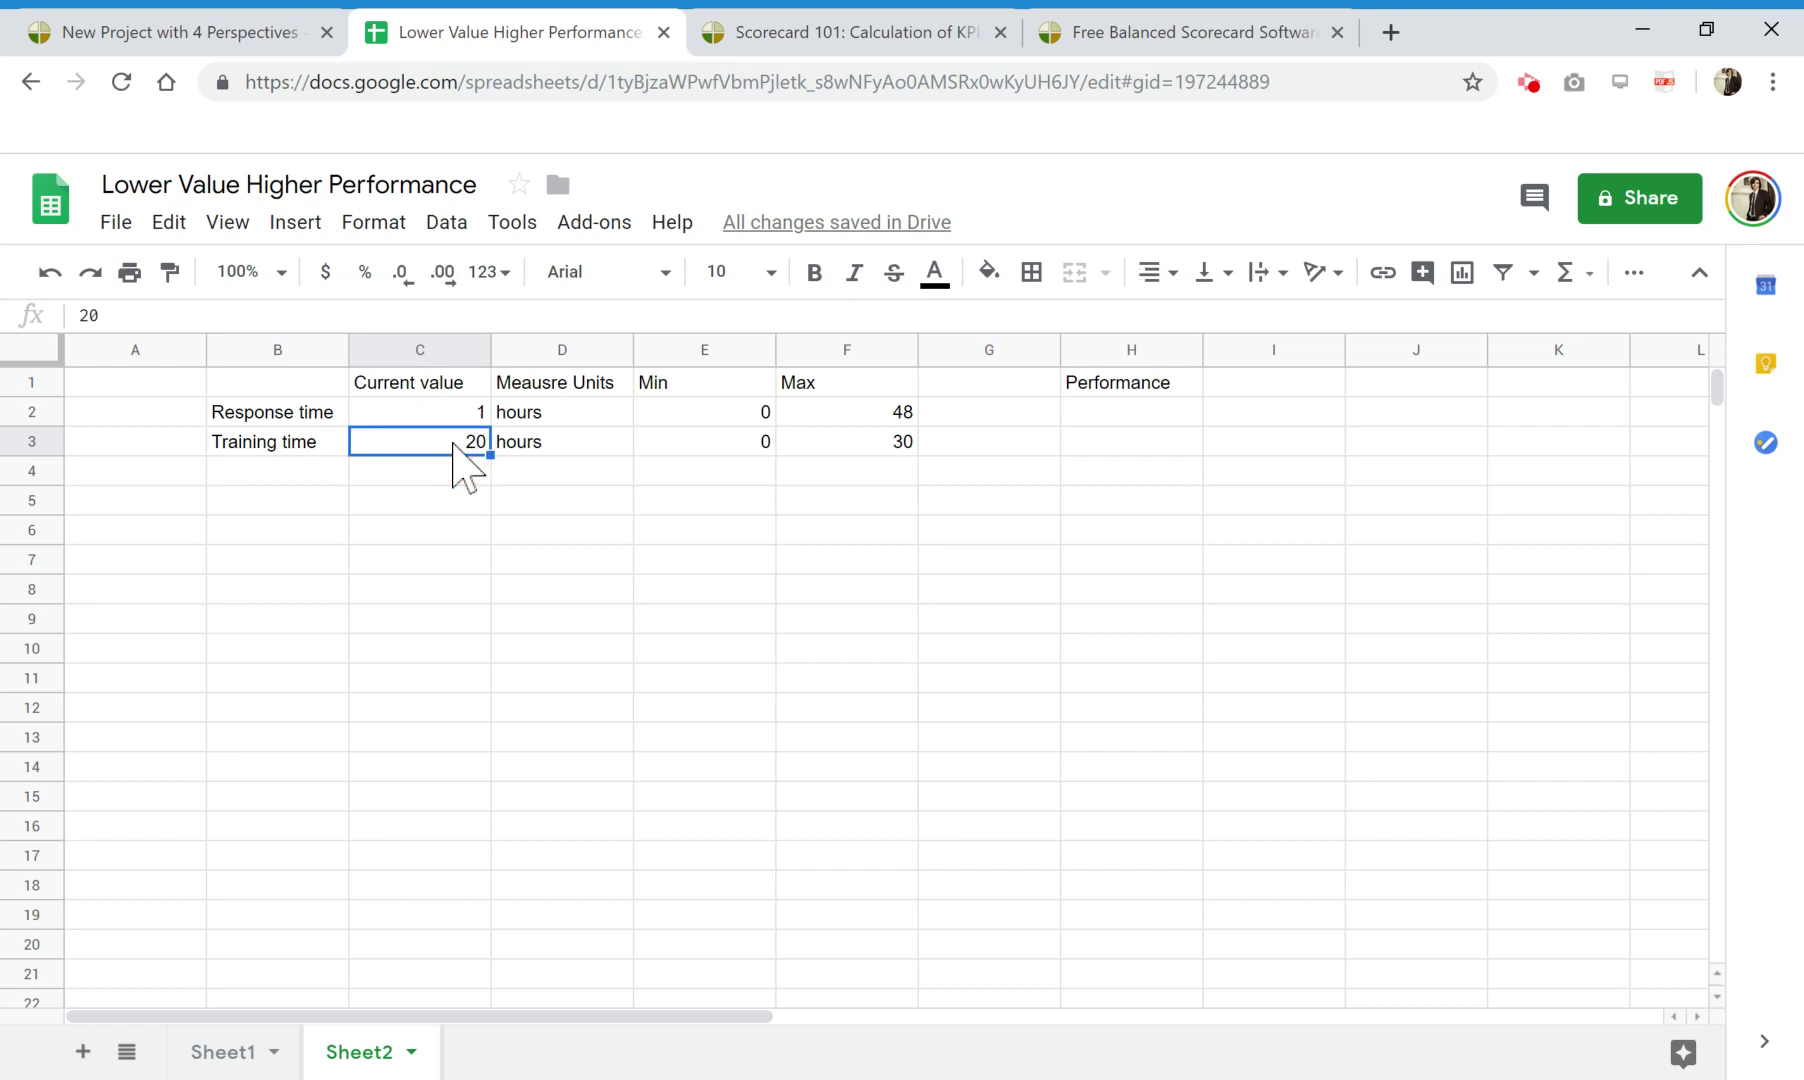
left_click(1100, 446)
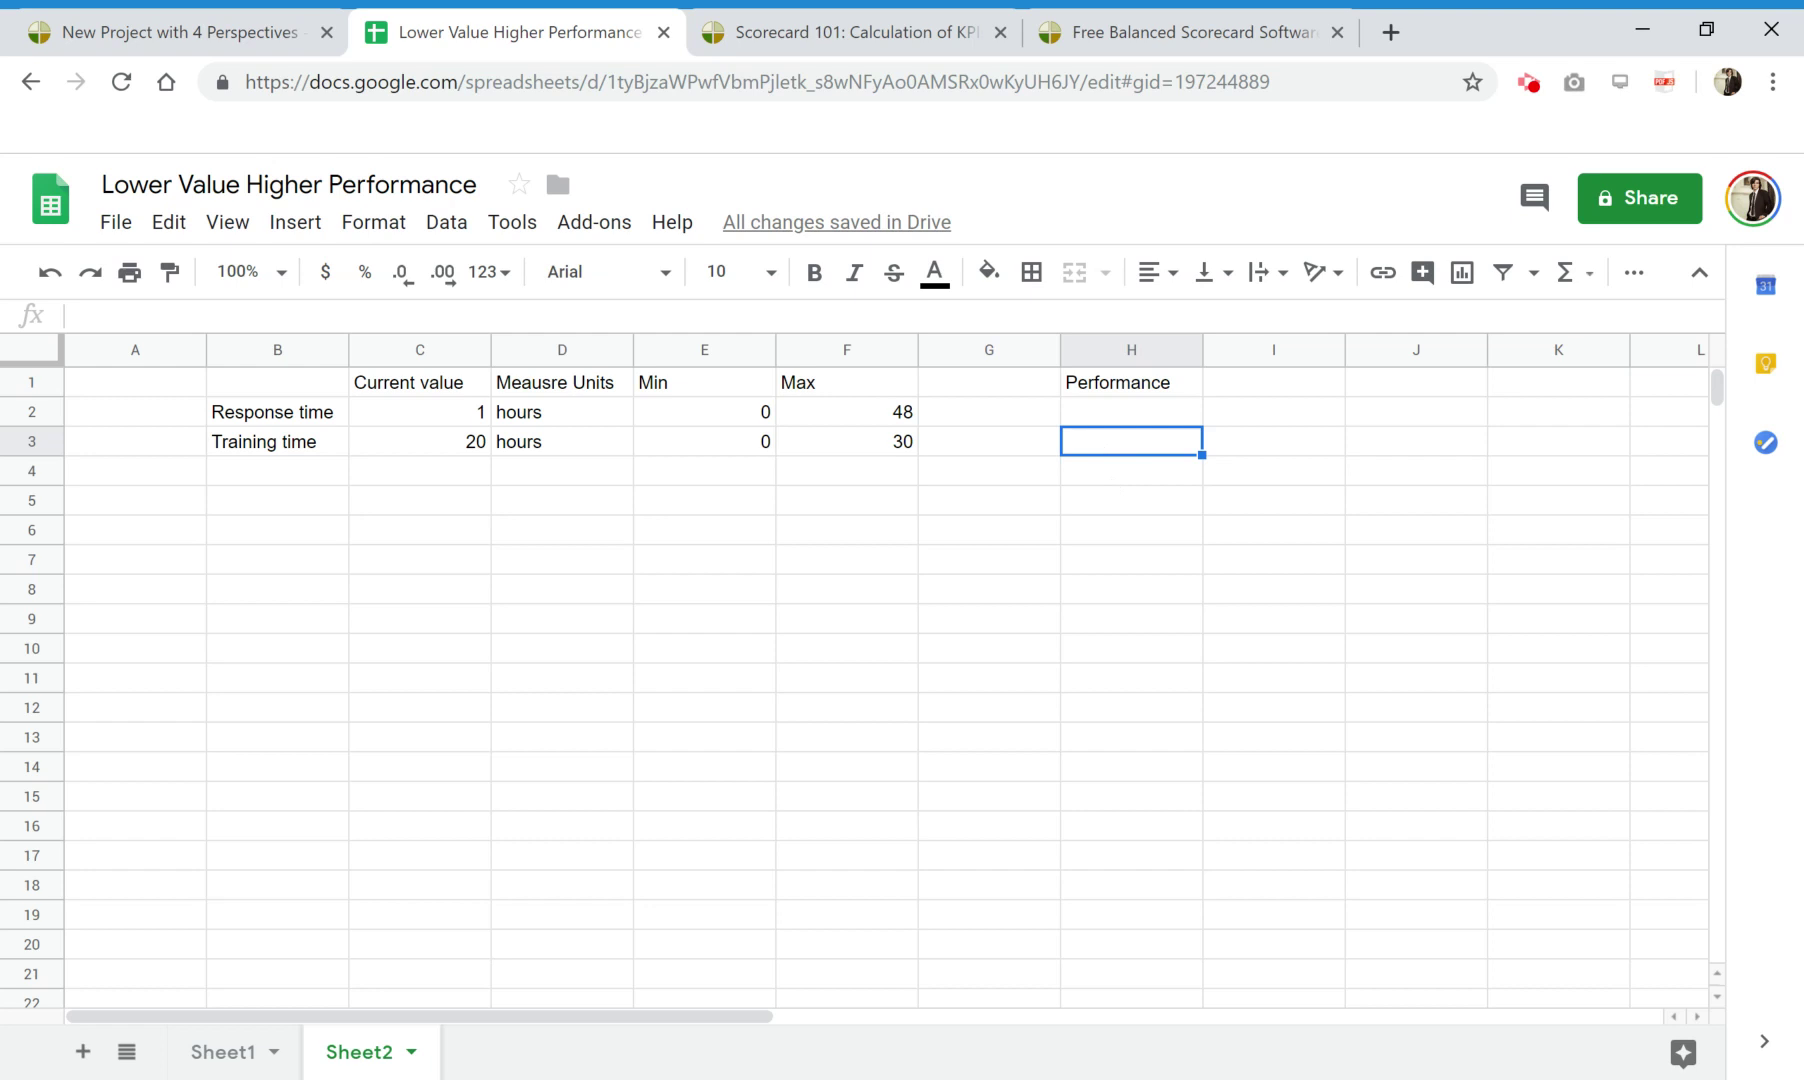
left_click(1097, 413)
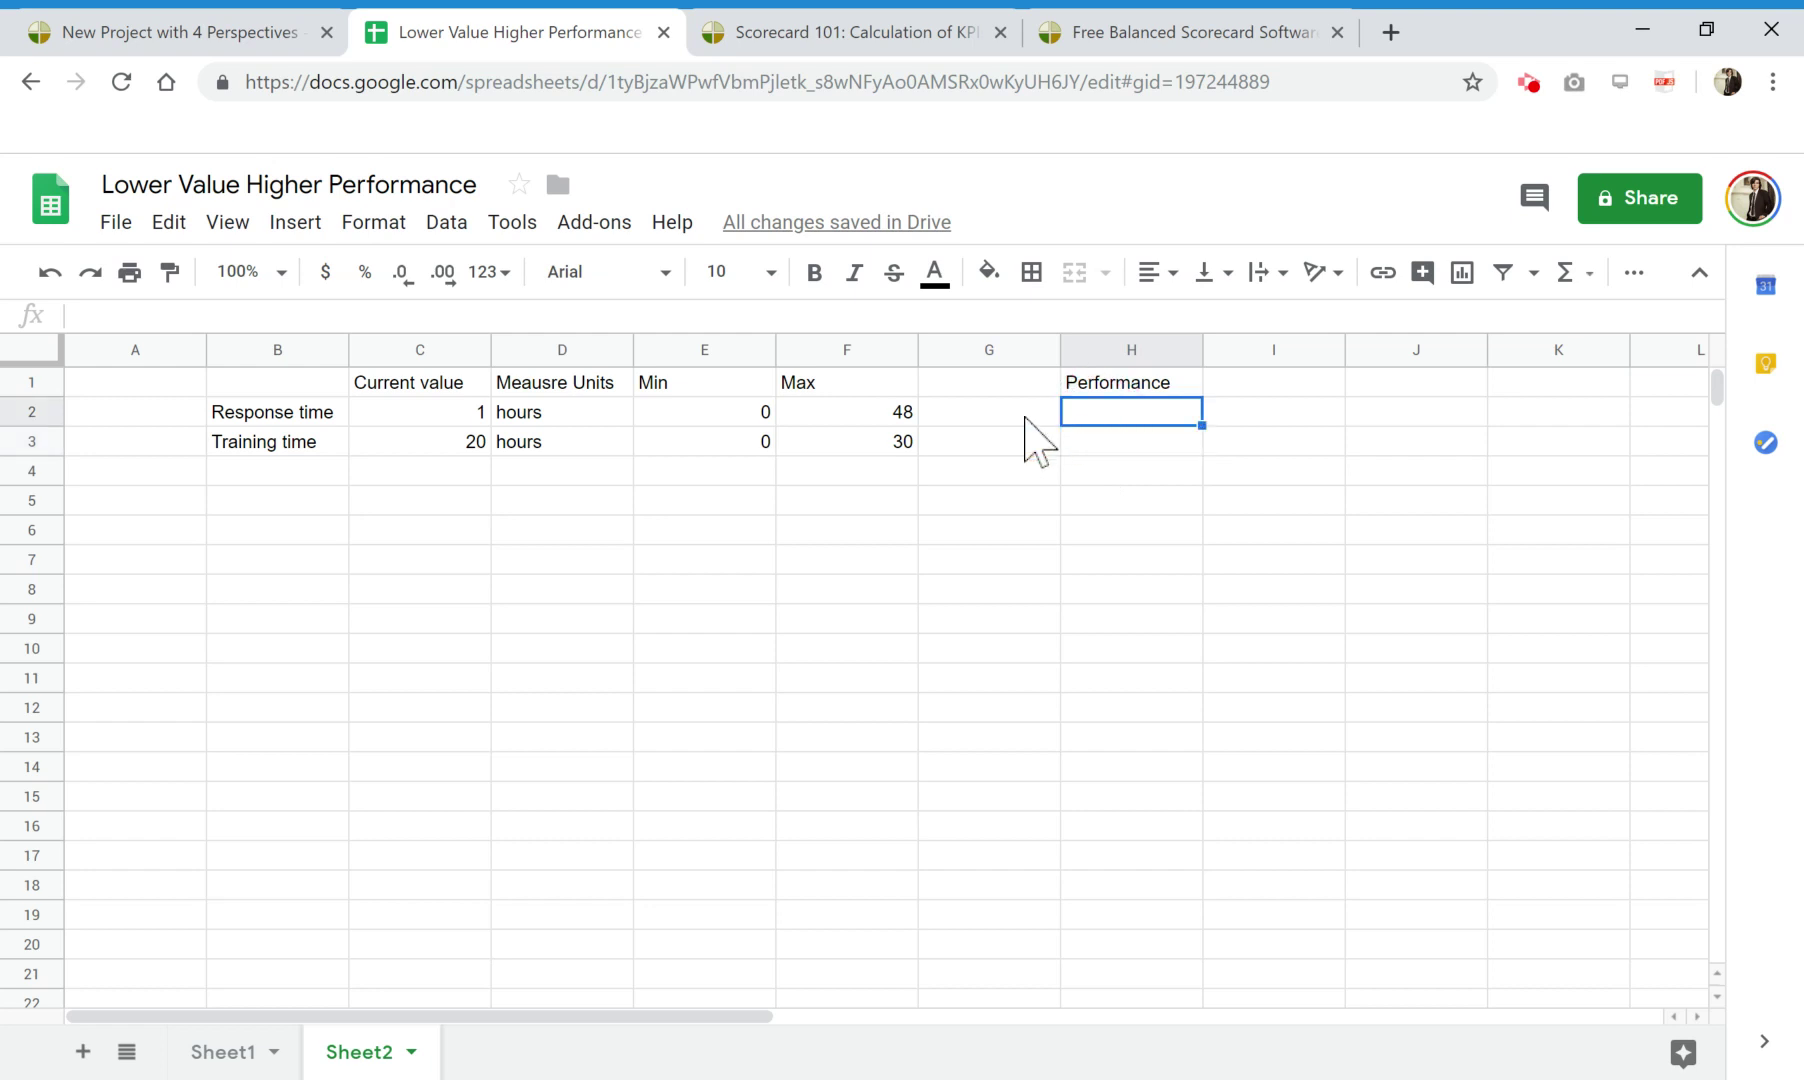
left_click(291, 412)
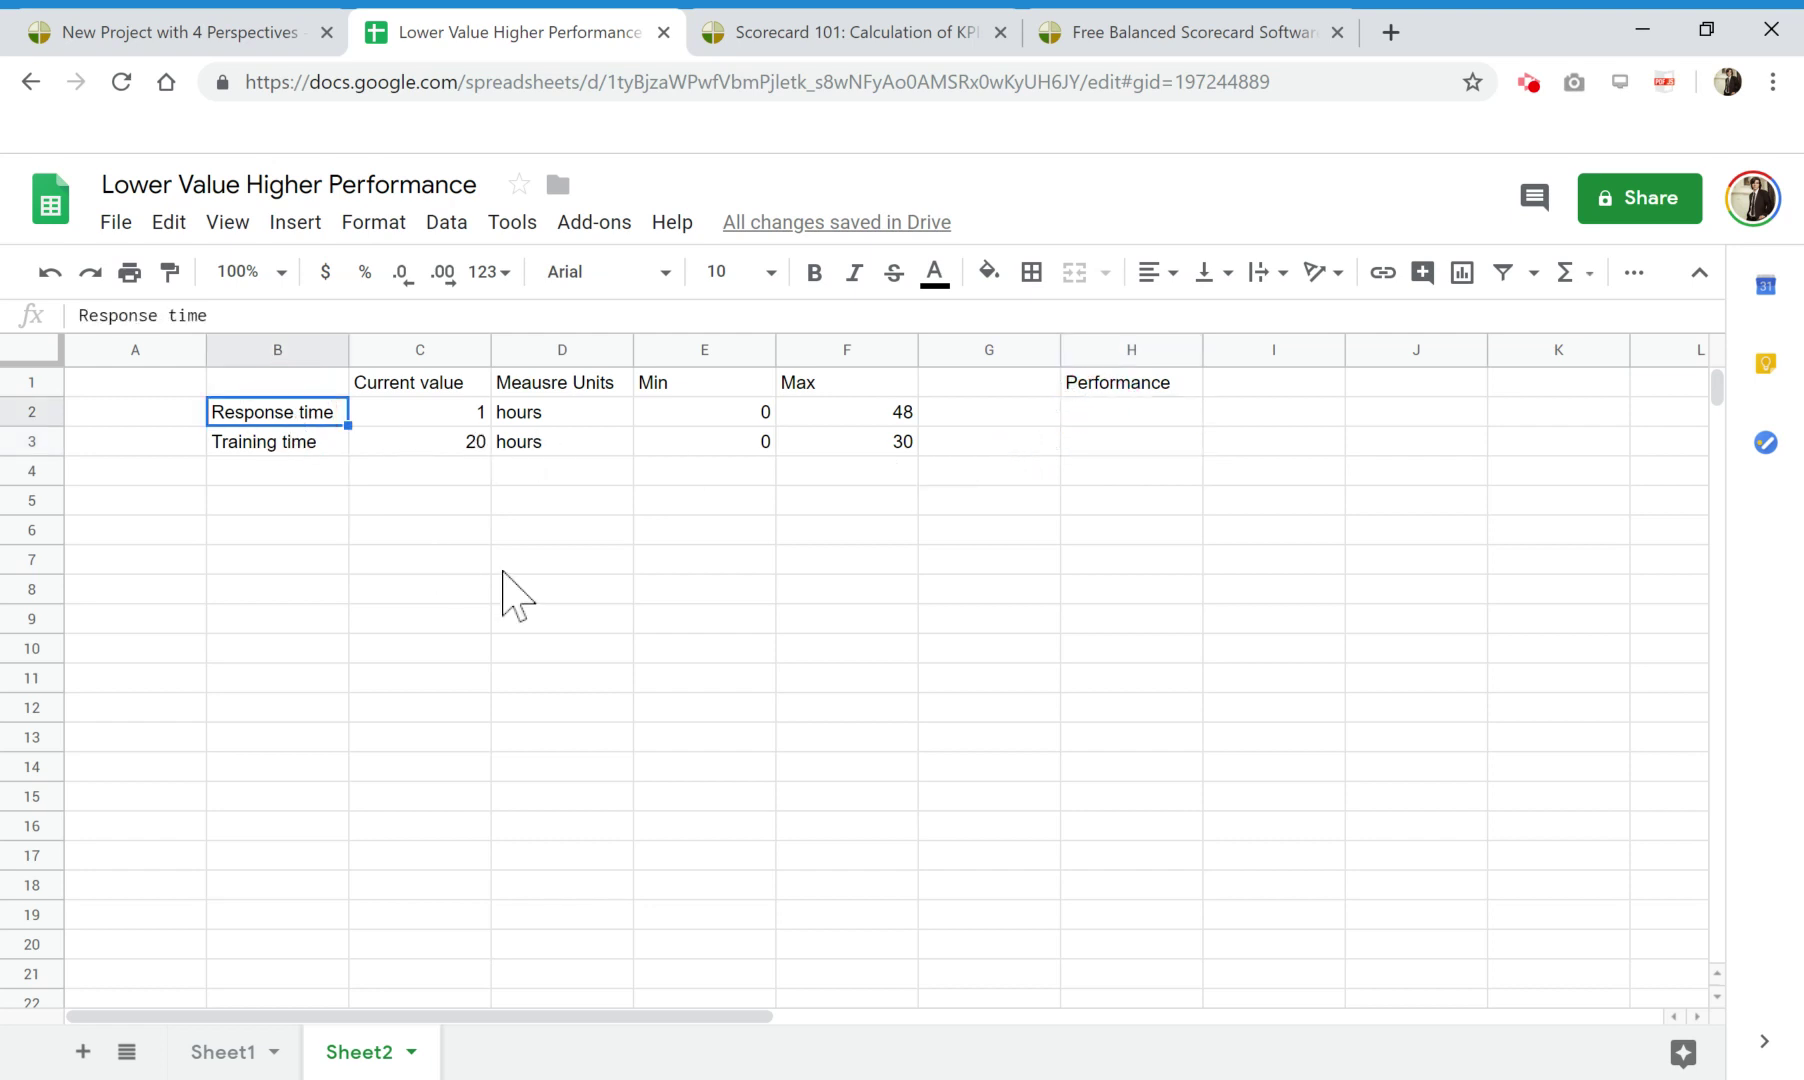
left_click(1111, 419)
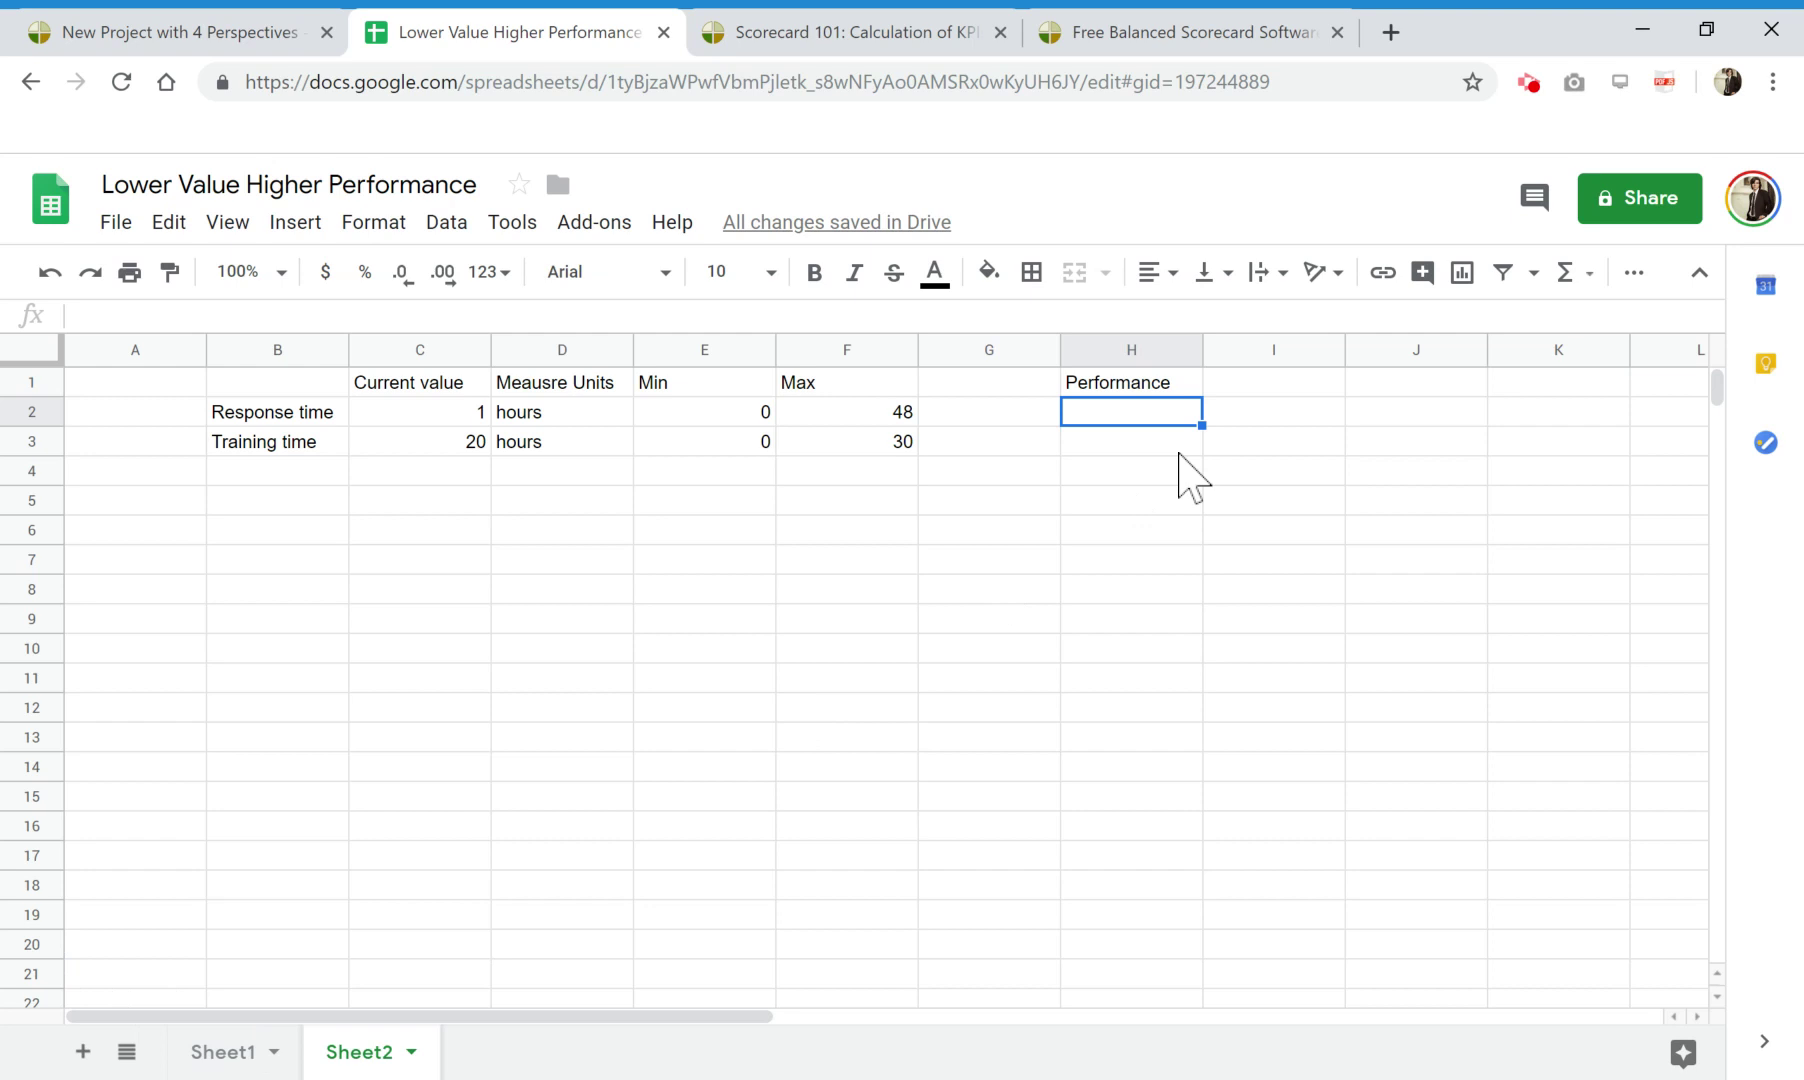
Compare against Sheet1's performance column and the scorecard, then return to Sheet2's Performance cells.
left_click(228, 1052)
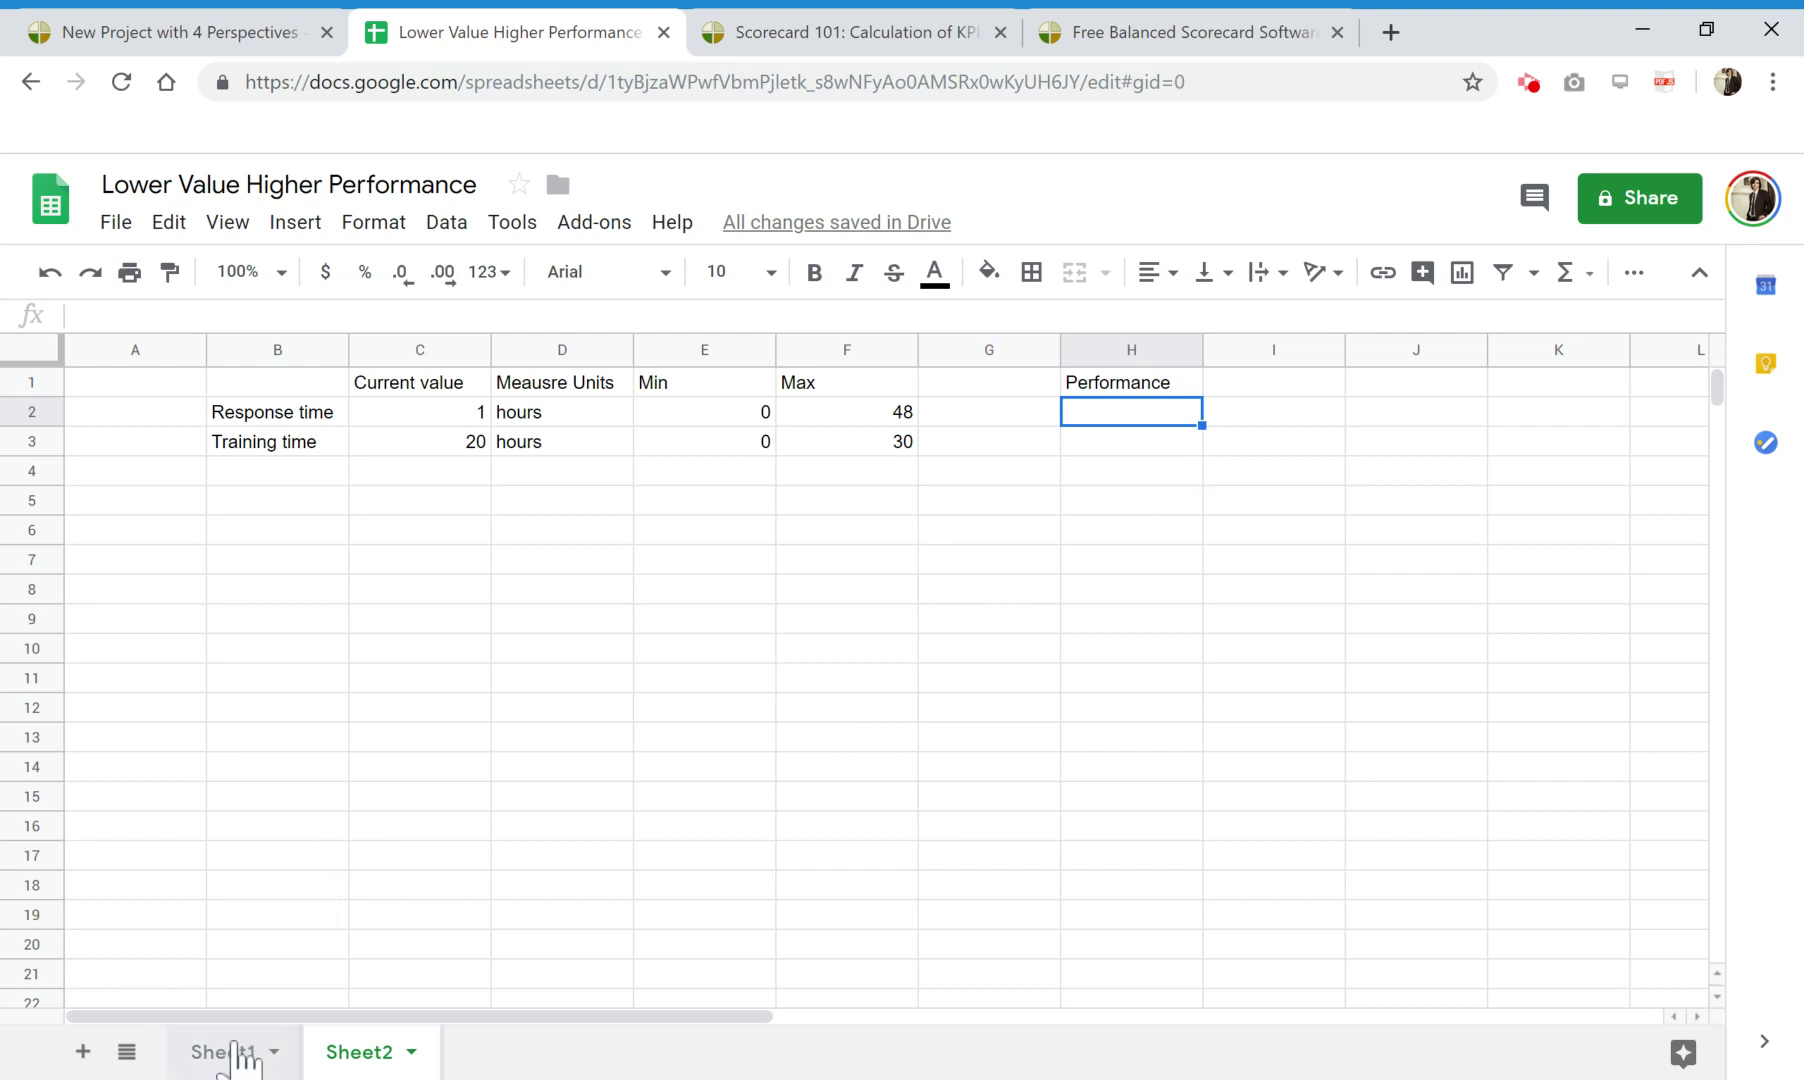
left_click_drag(1165, 382, 1163, 562)
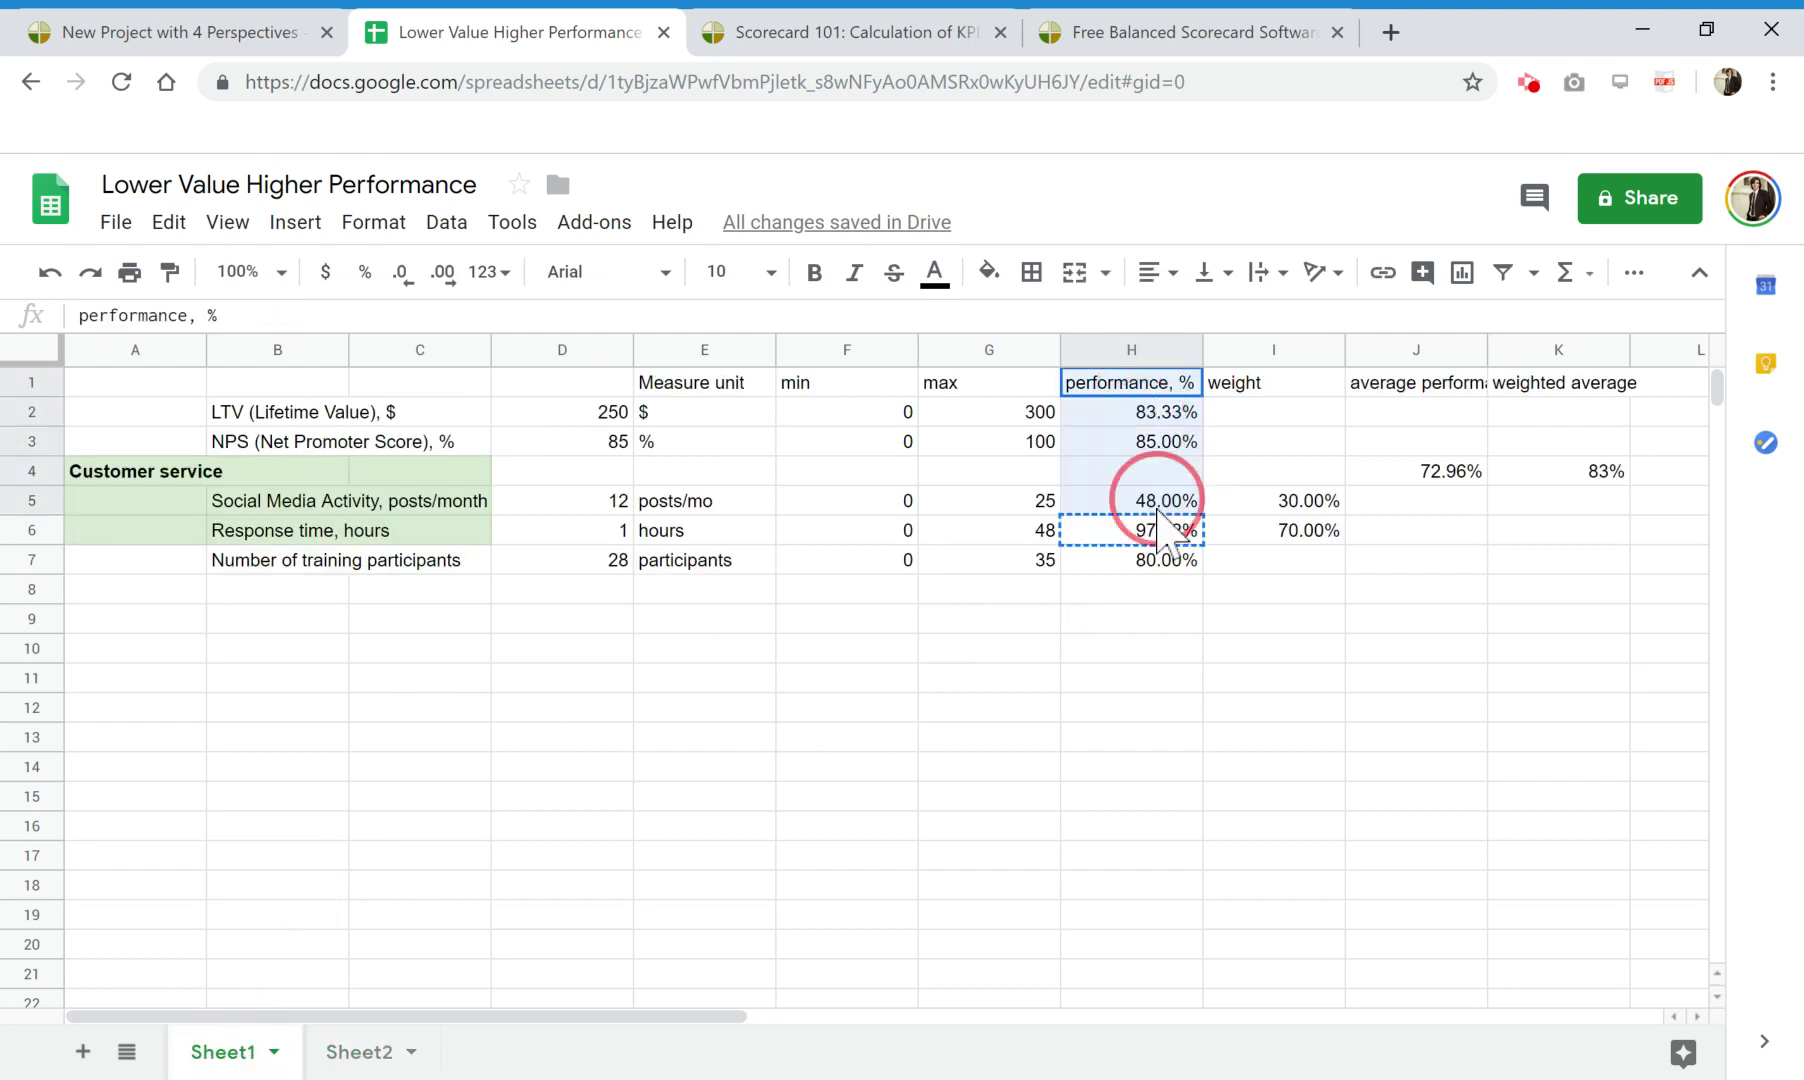
left_click(985, 768)
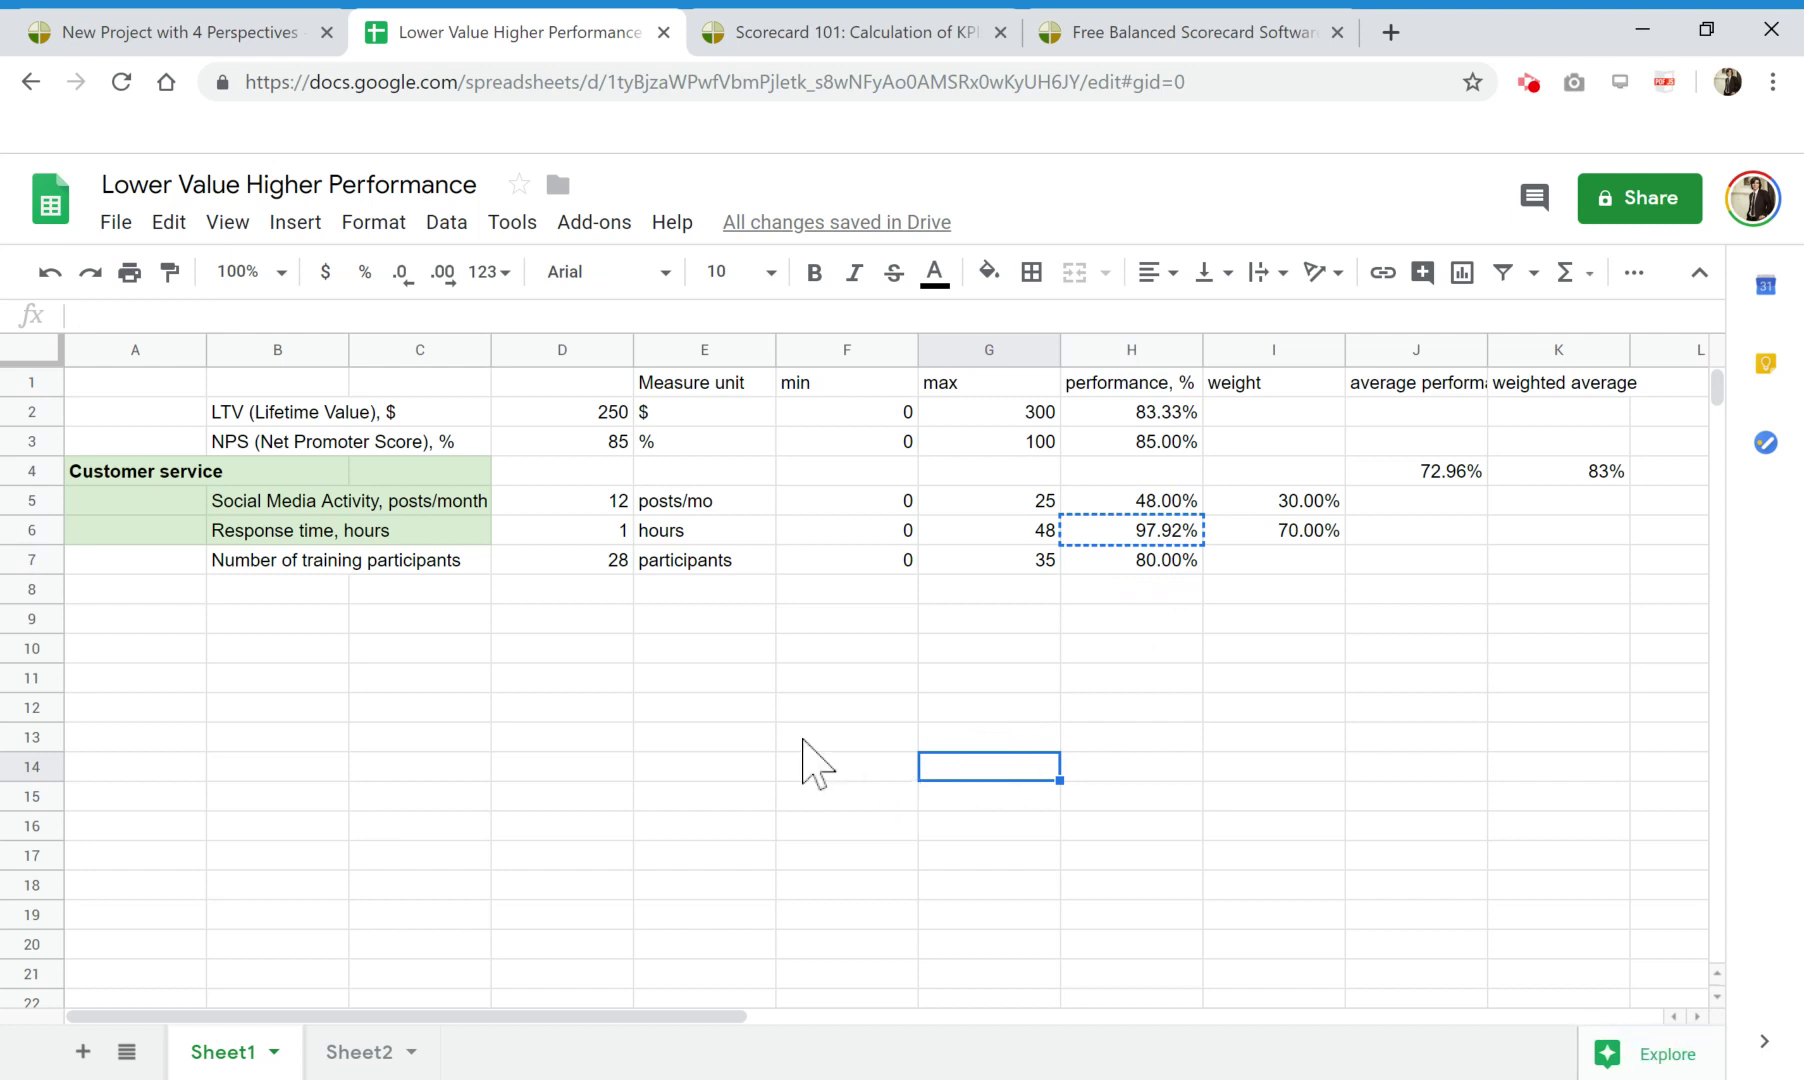
left_click(370, 1052)
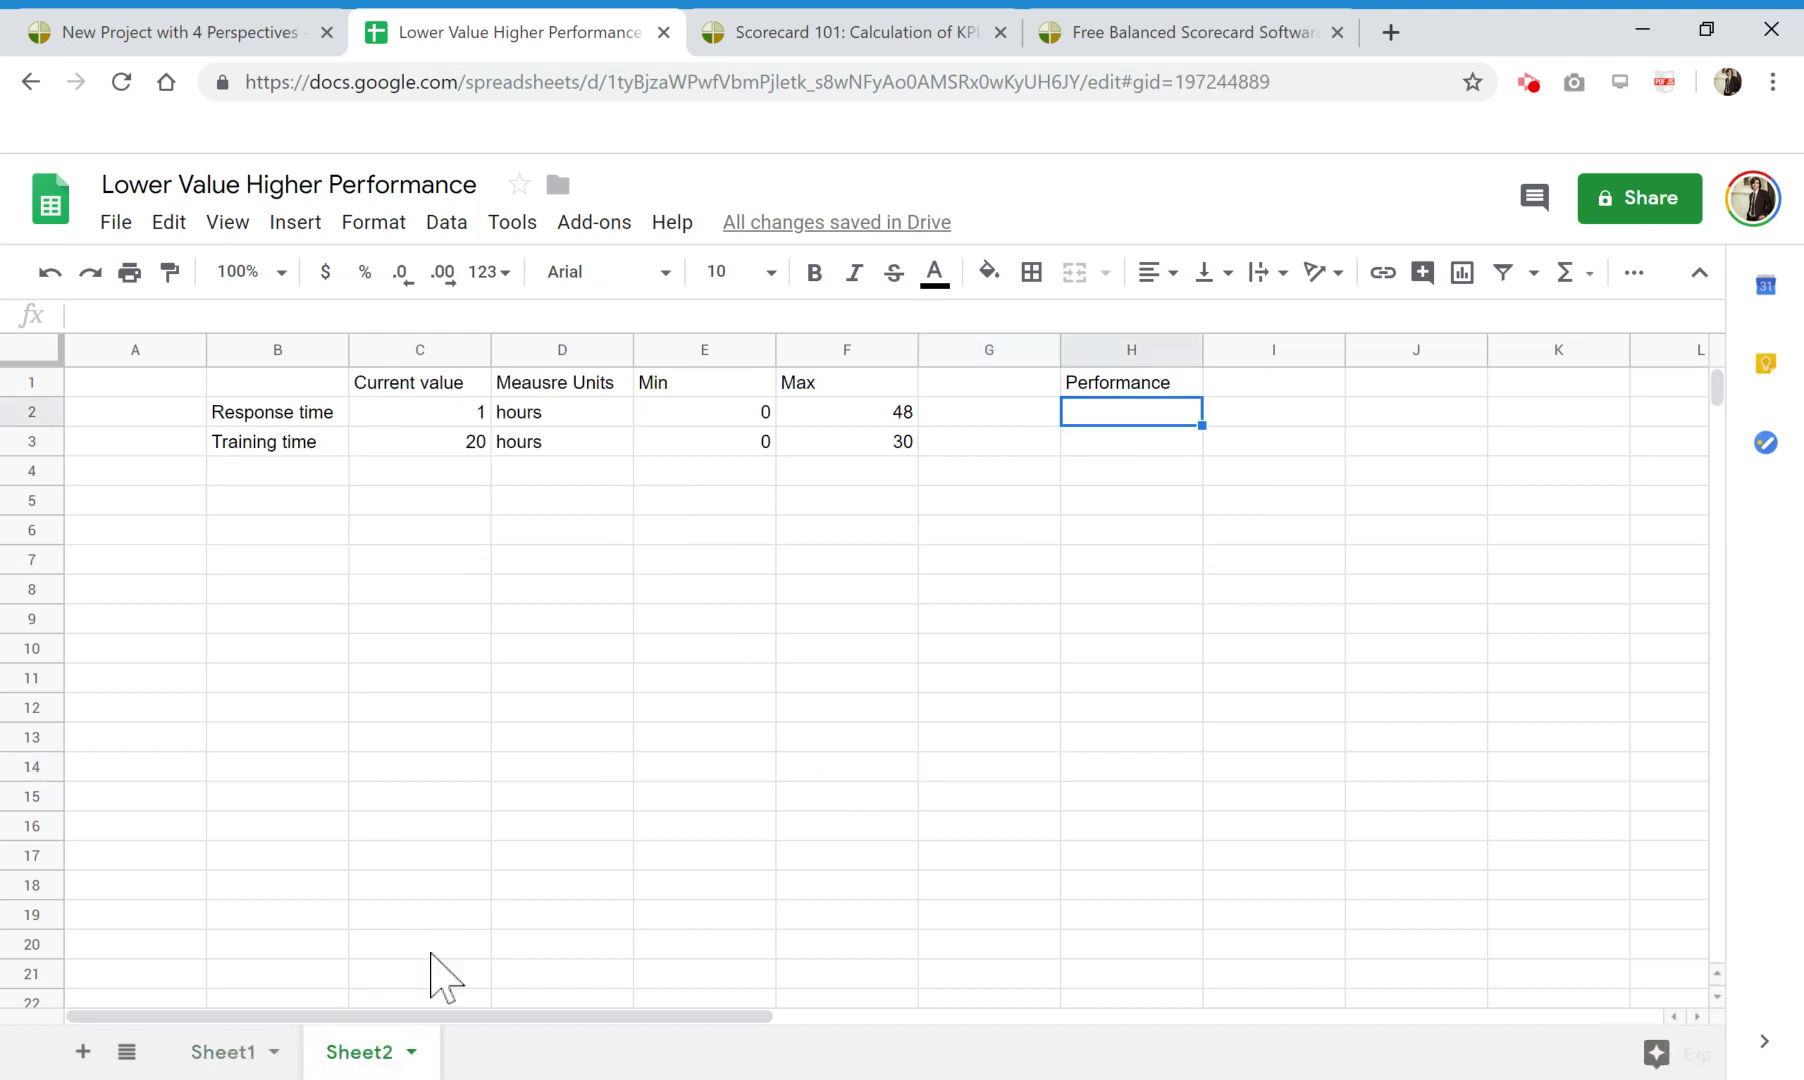
left_click(888, 503)
left_click(1119, 422)
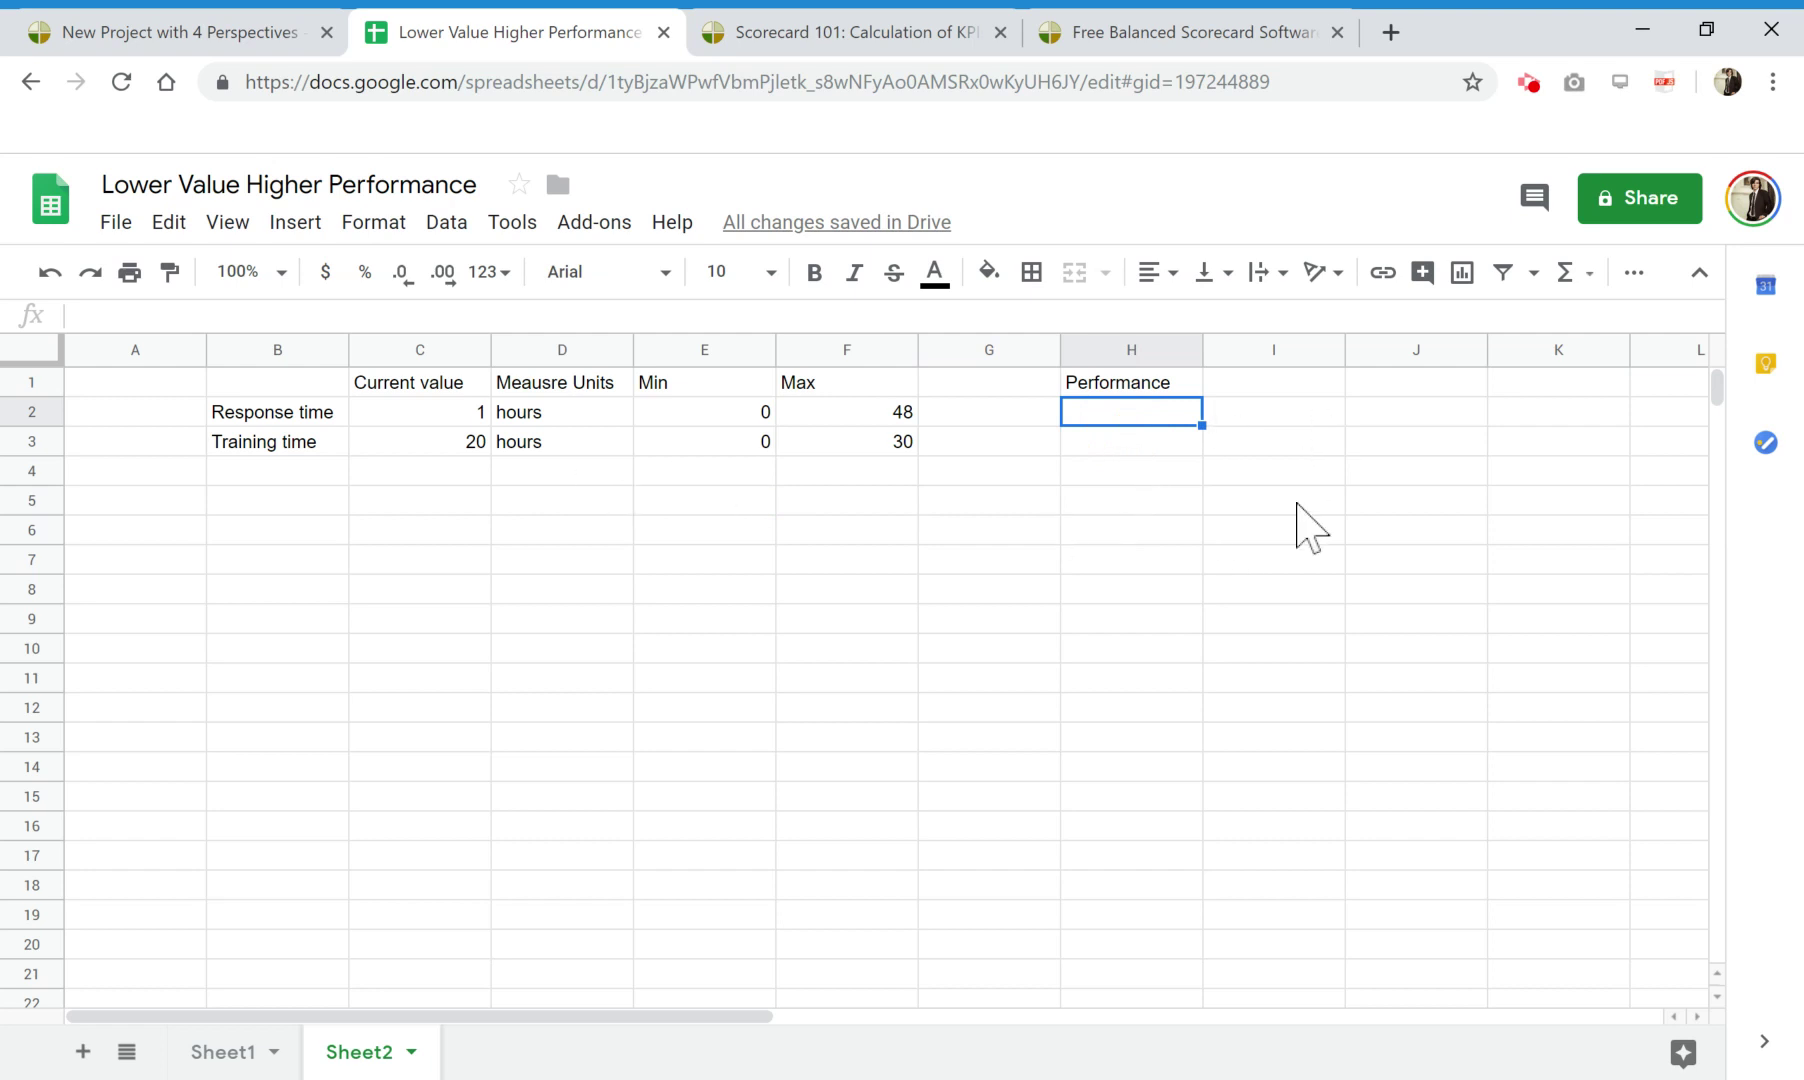
left_click(1133, 443)
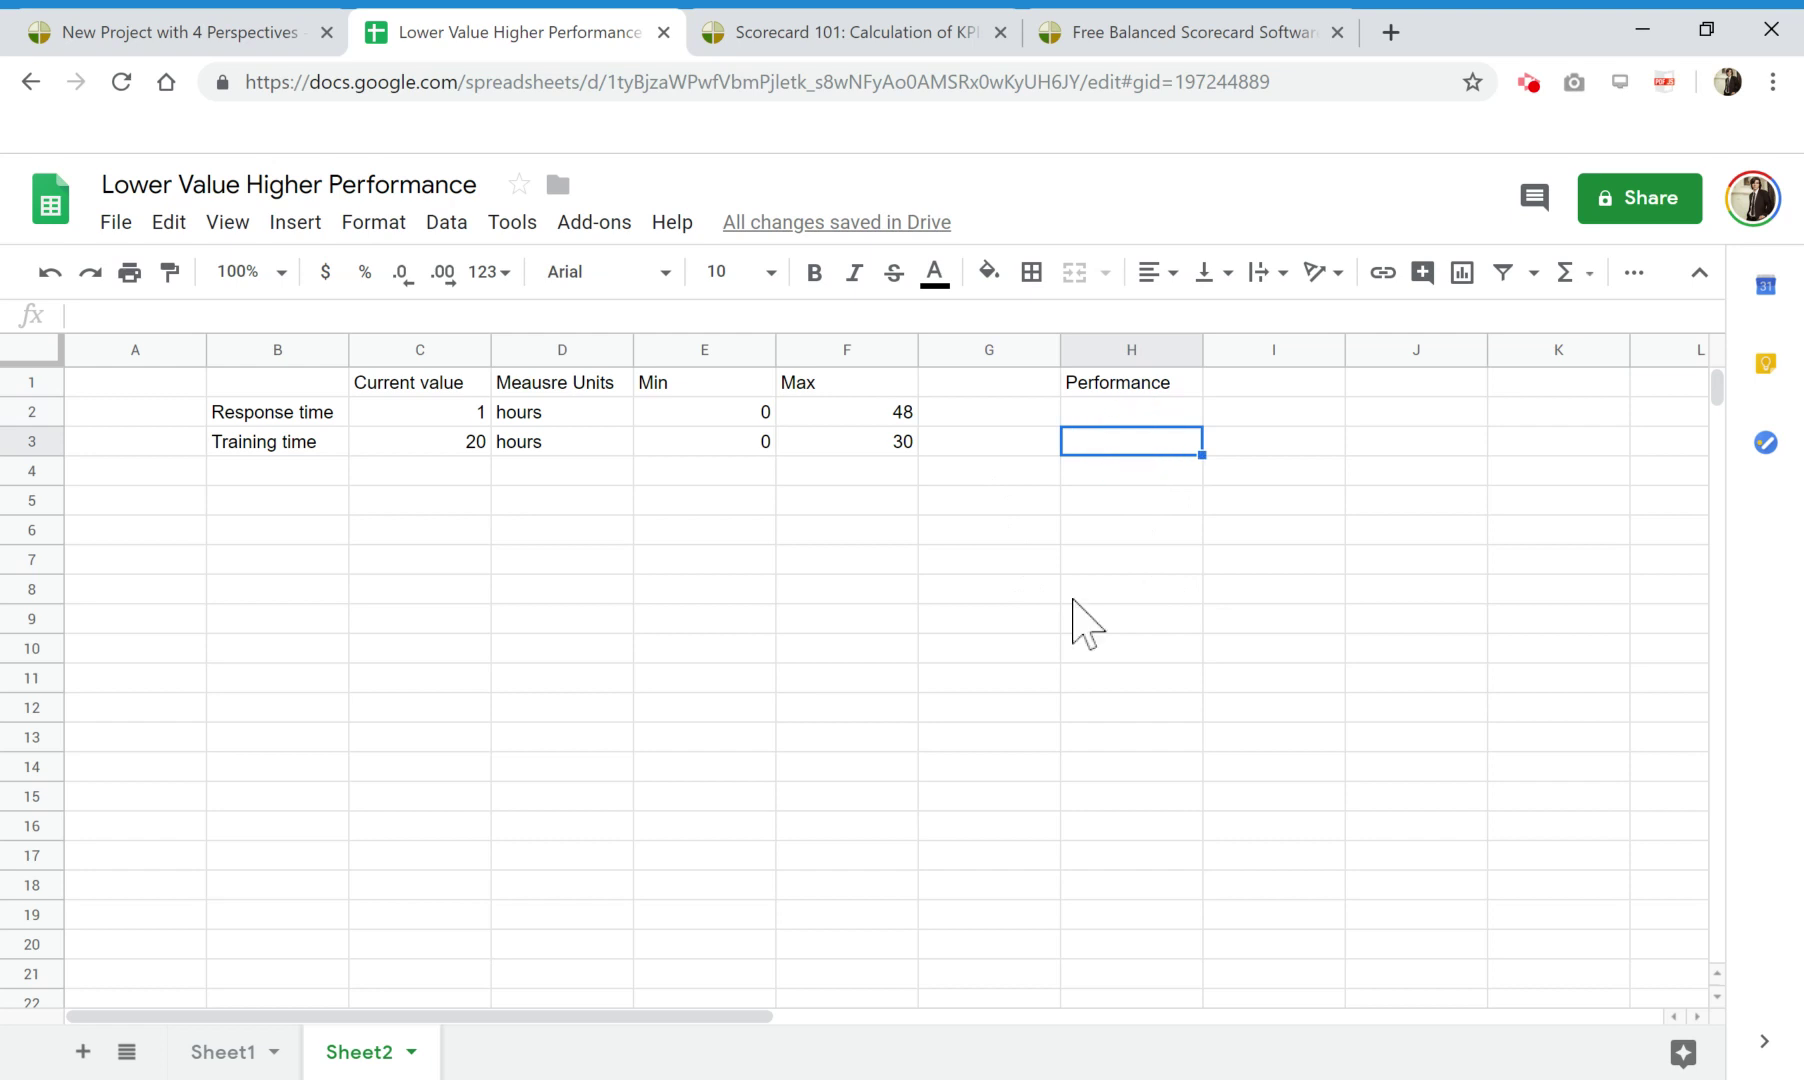
left_click(155, 40)
left_click(553, 40)
Review the Response time and Training time labels and the hours unit.
left_click(315, 413)
left_click(308, 441)
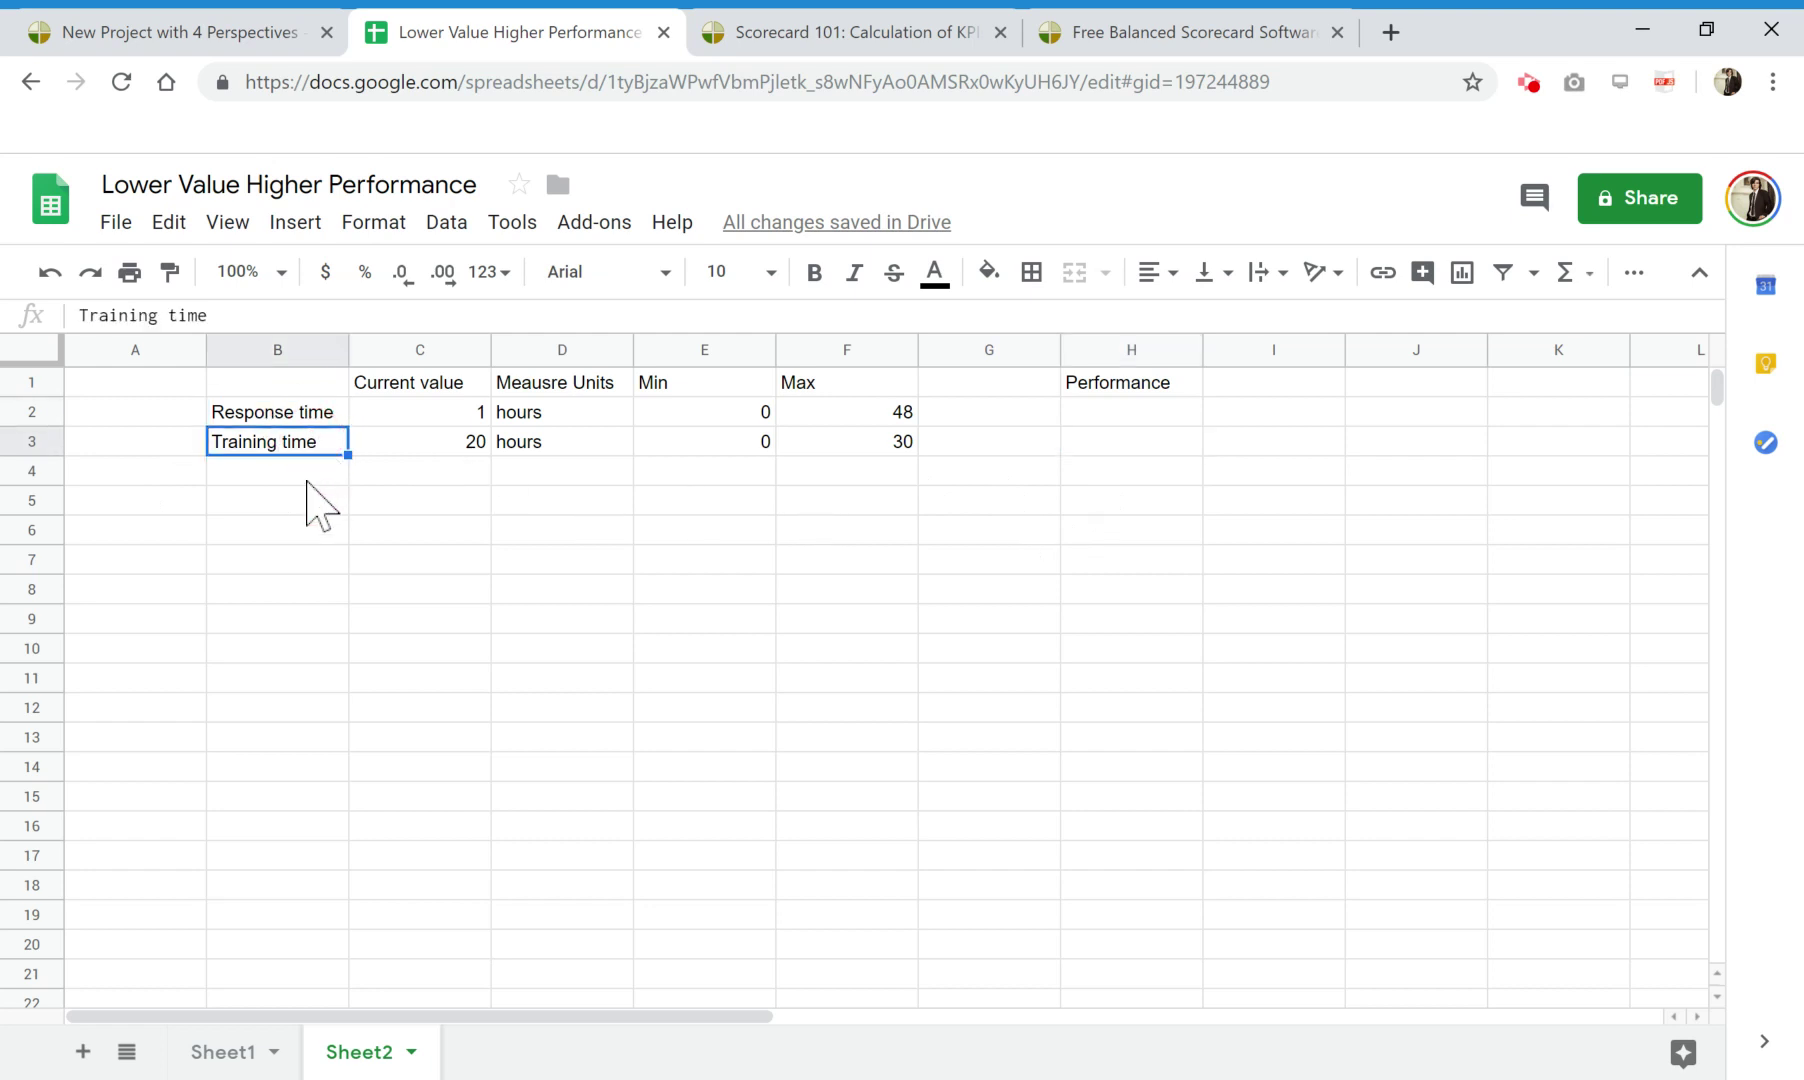
left_click(298, 386)
left_click(308, 423)
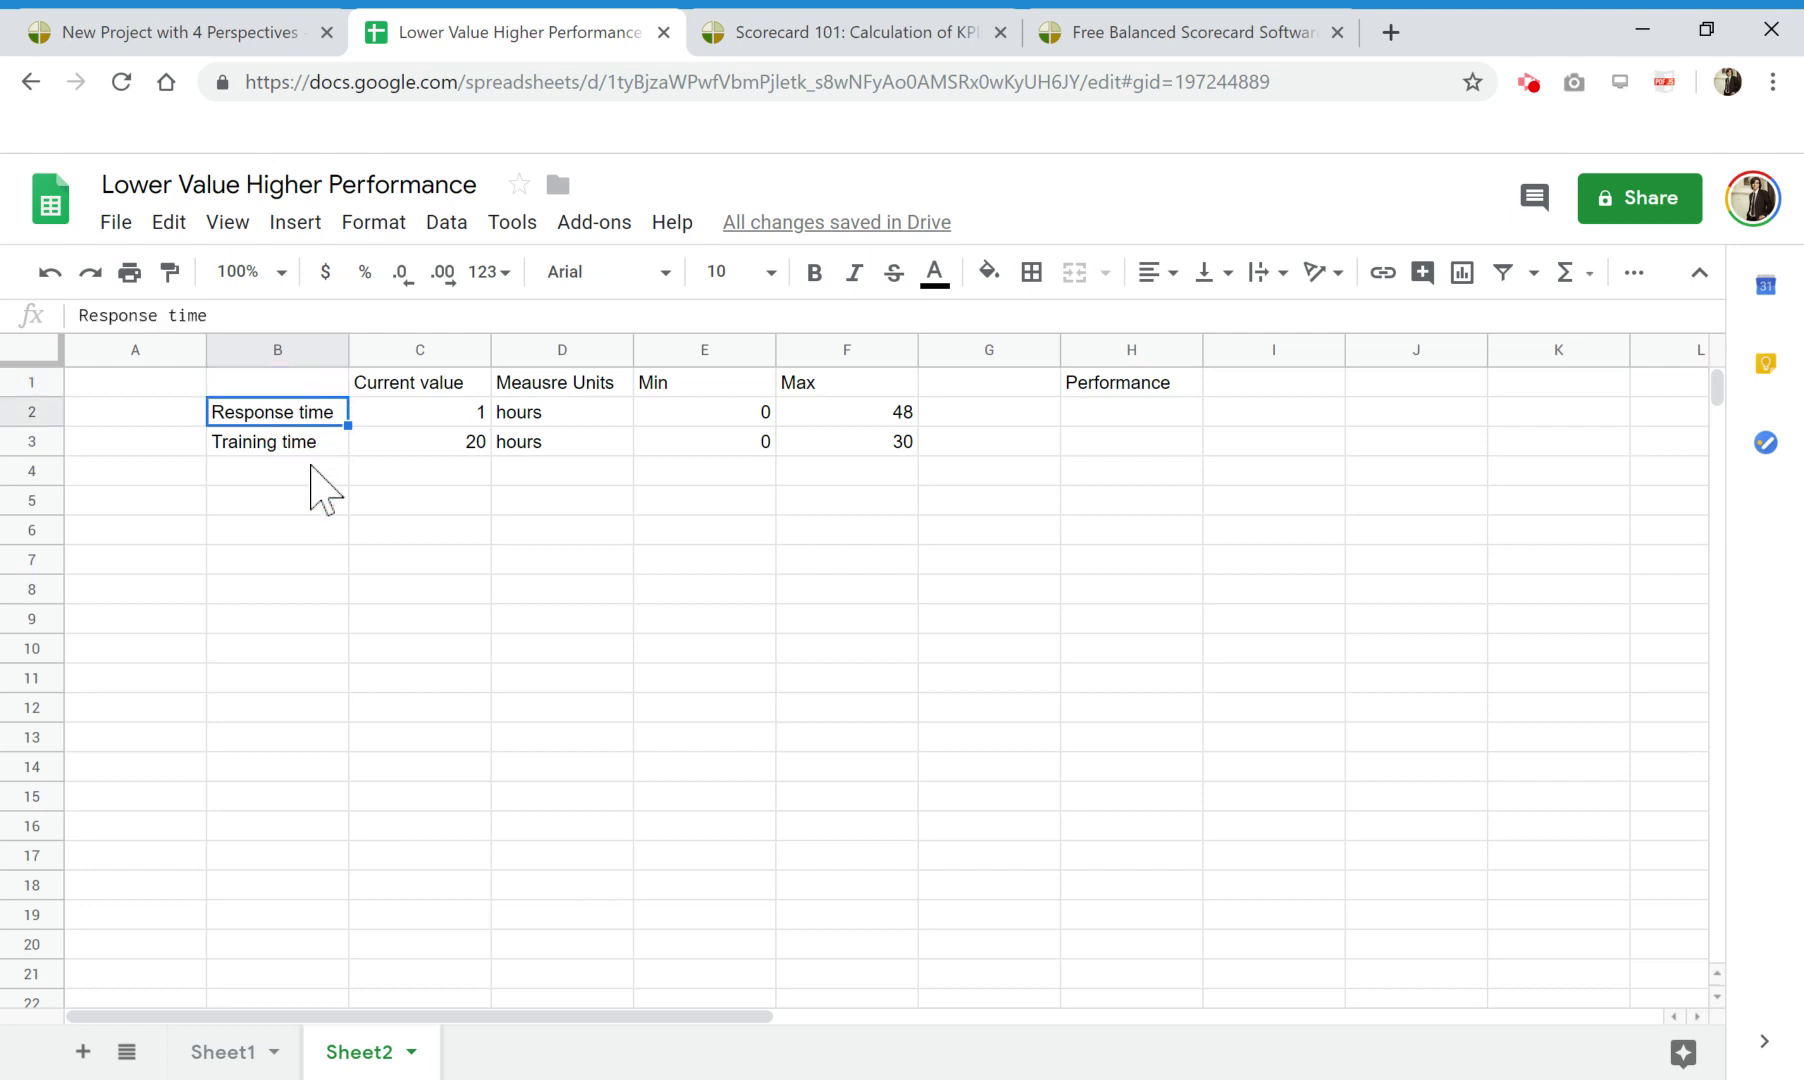
left_click(580, 416)
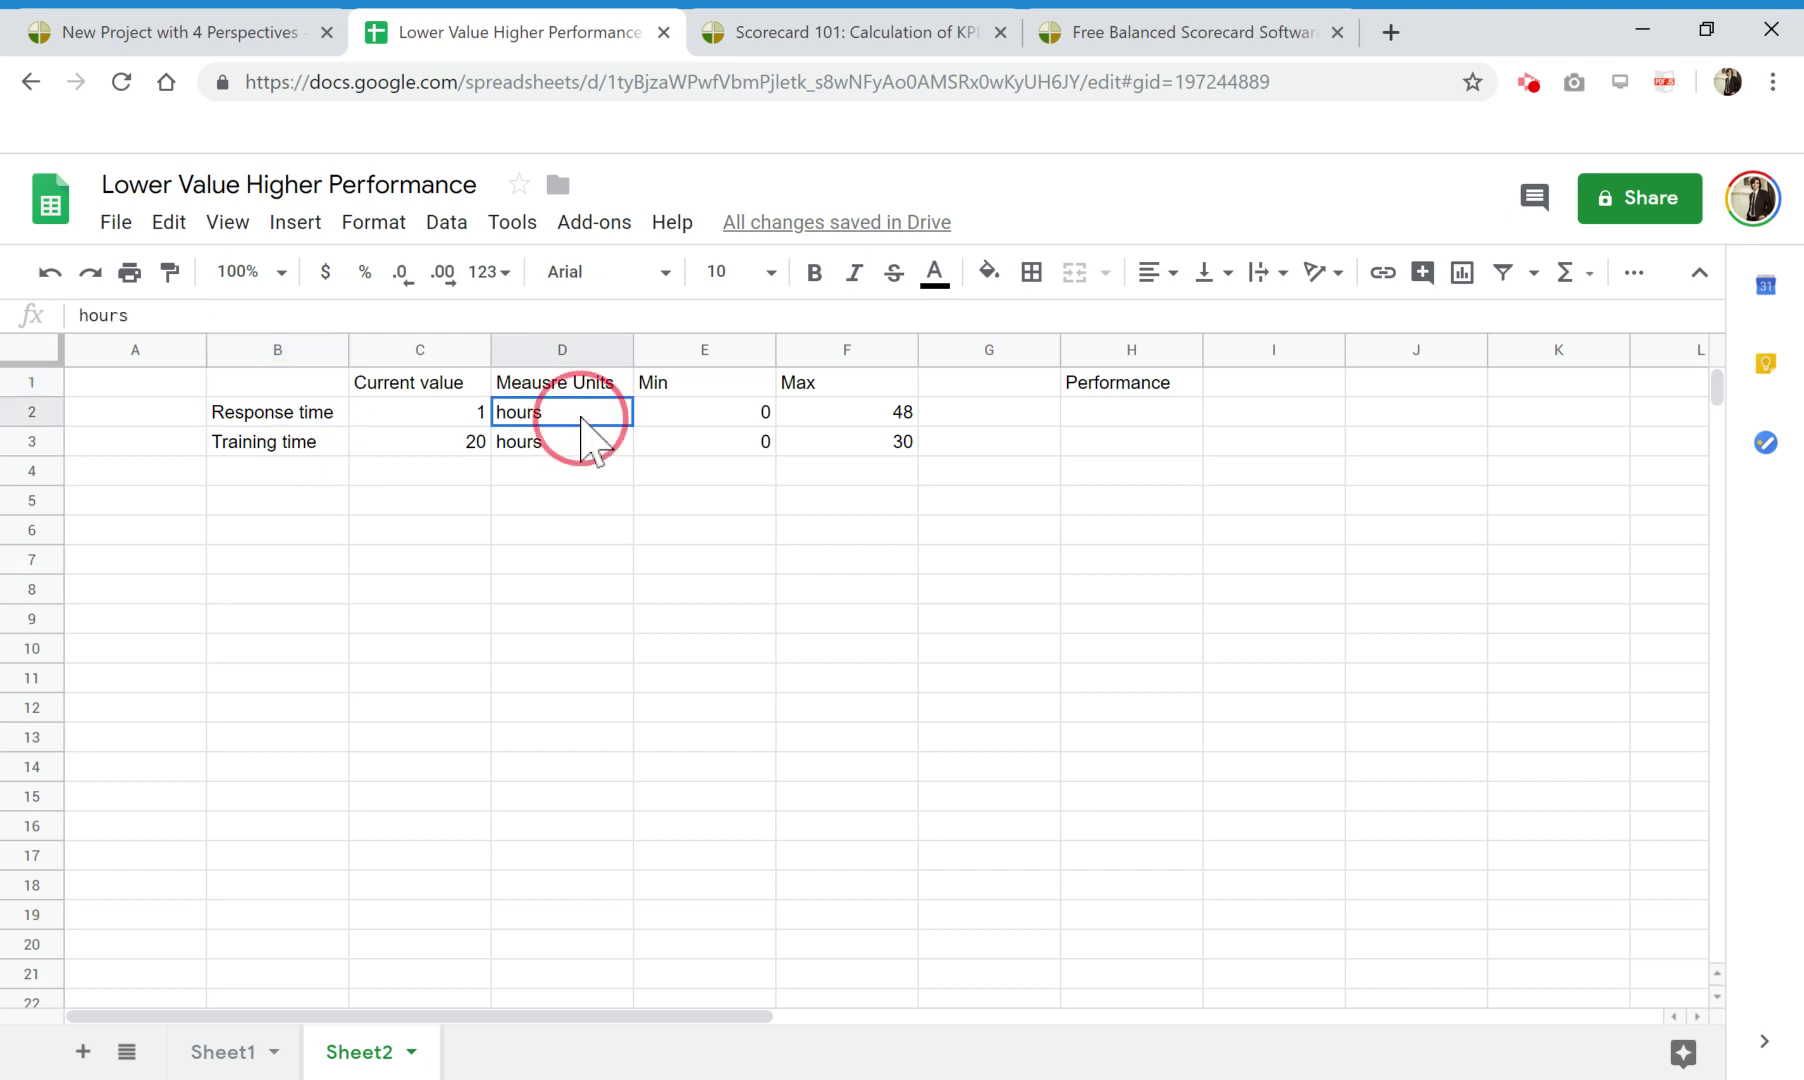
left_click(305, 447)
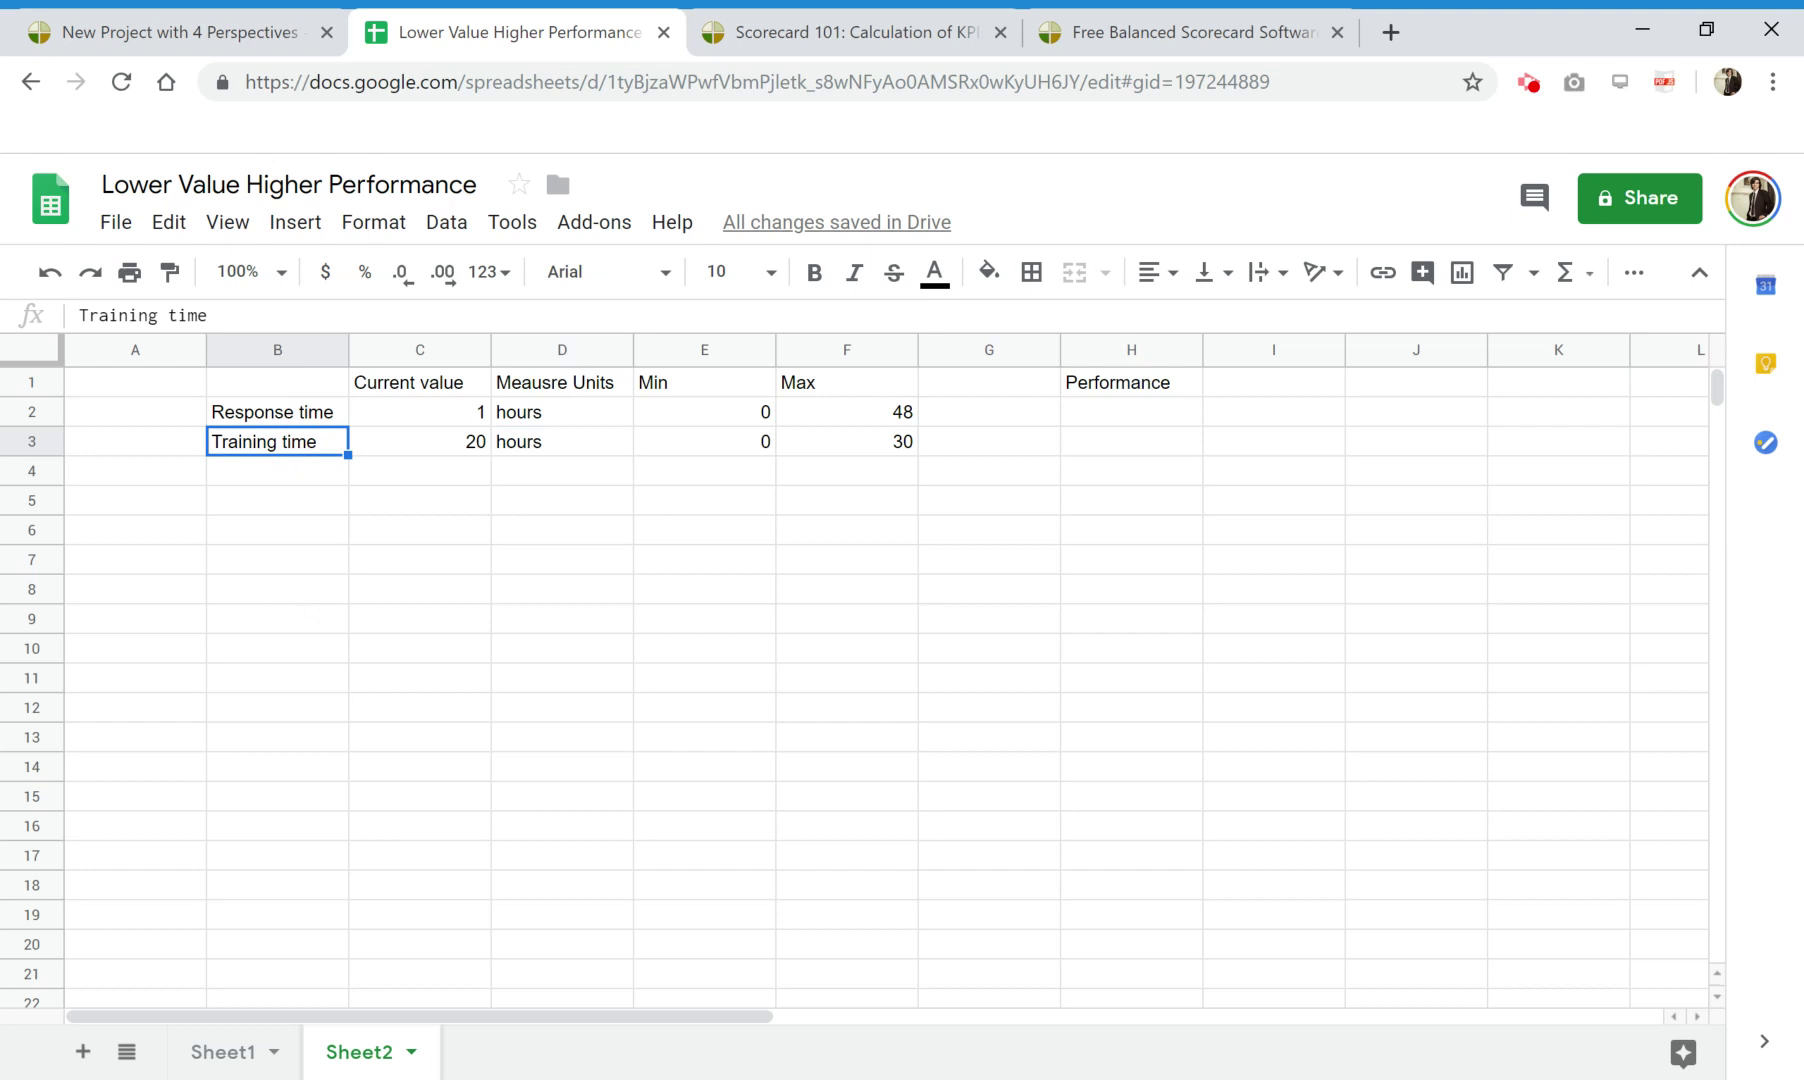
Append ' (customer support)' to the Response time label in B2 and auto-fit column B.
left_click(308, 414)
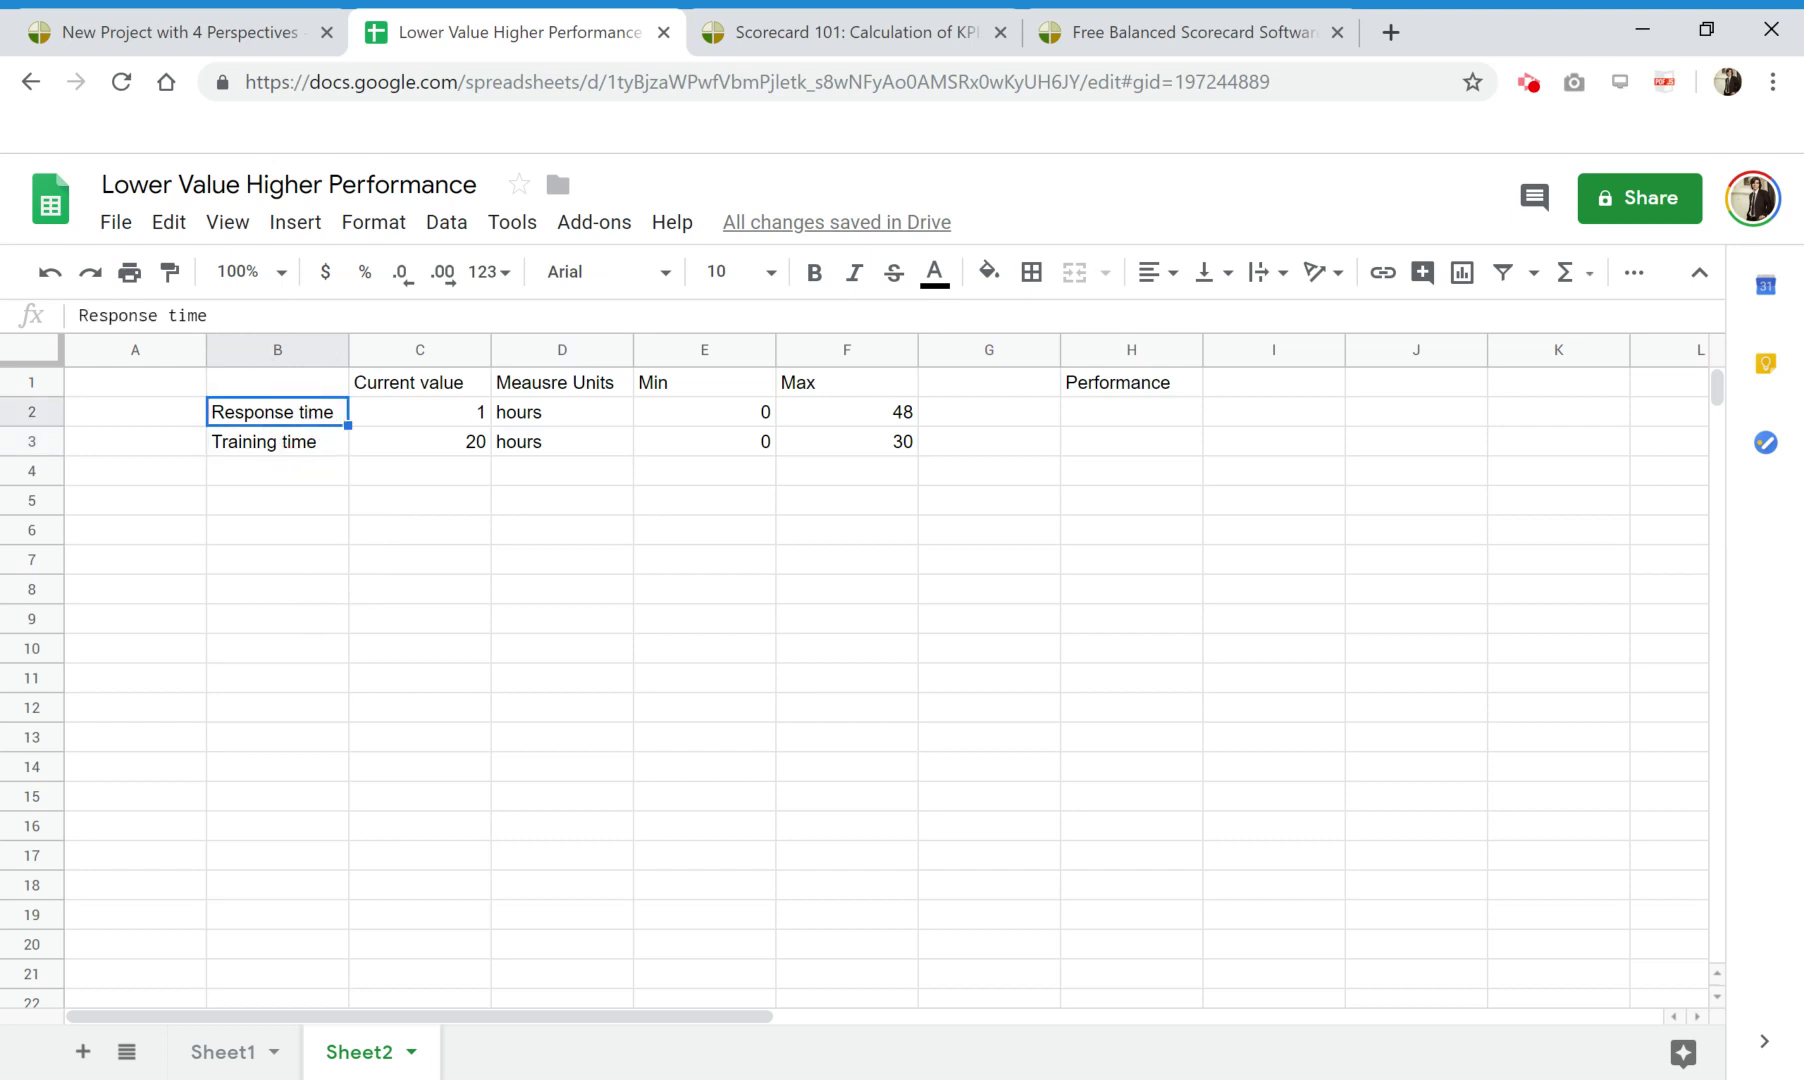
key("F2")
type("(customer")
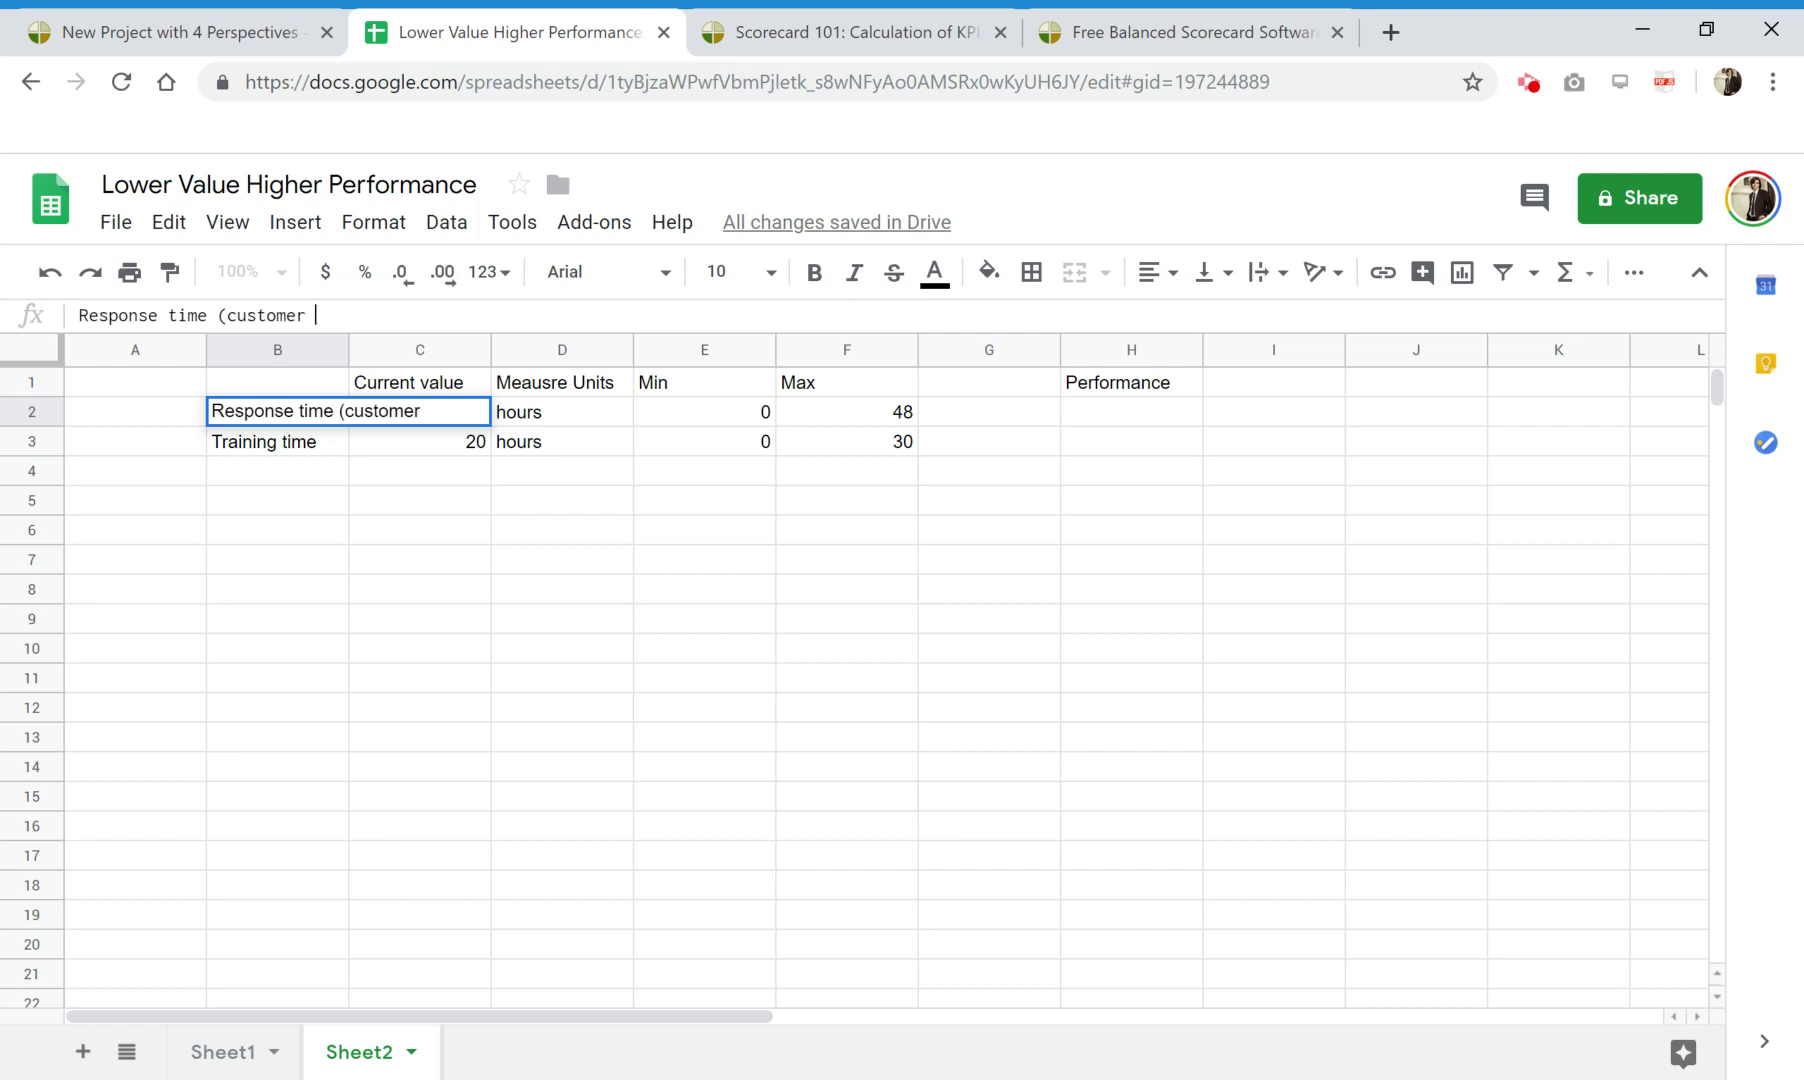
type(" support)")
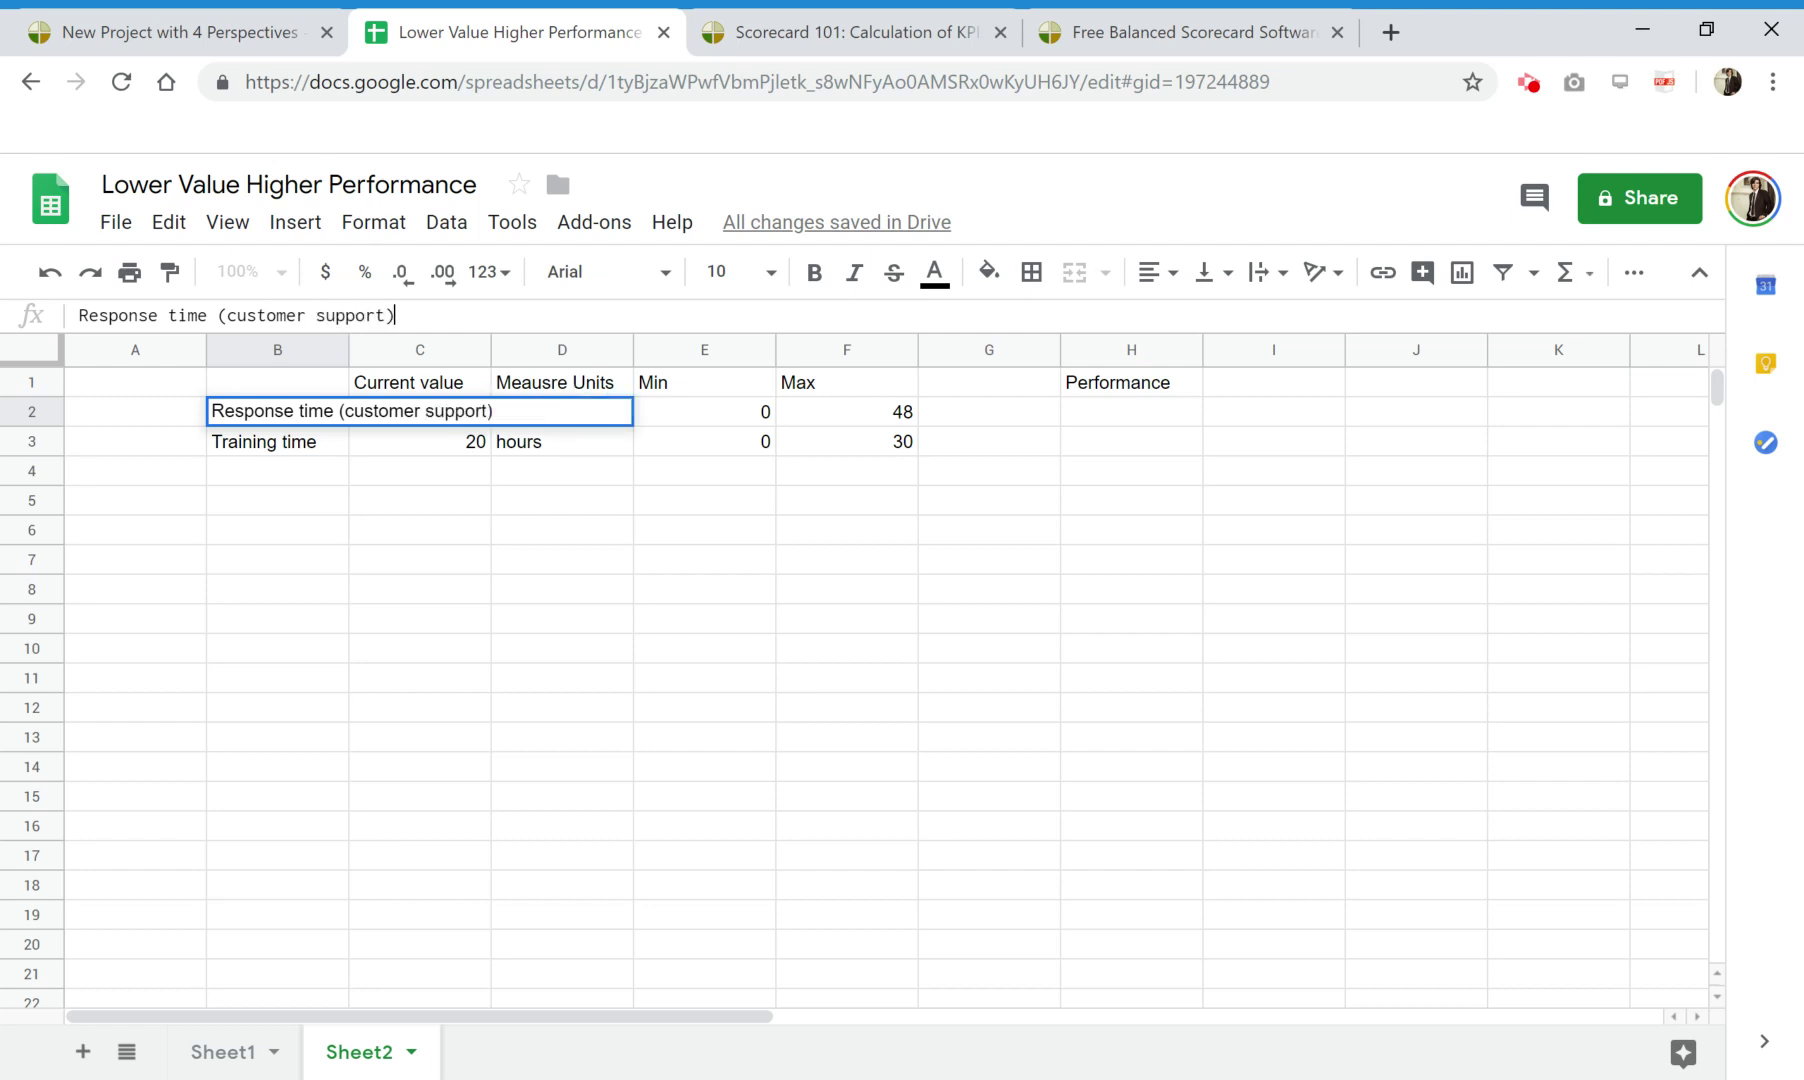
key("Return")
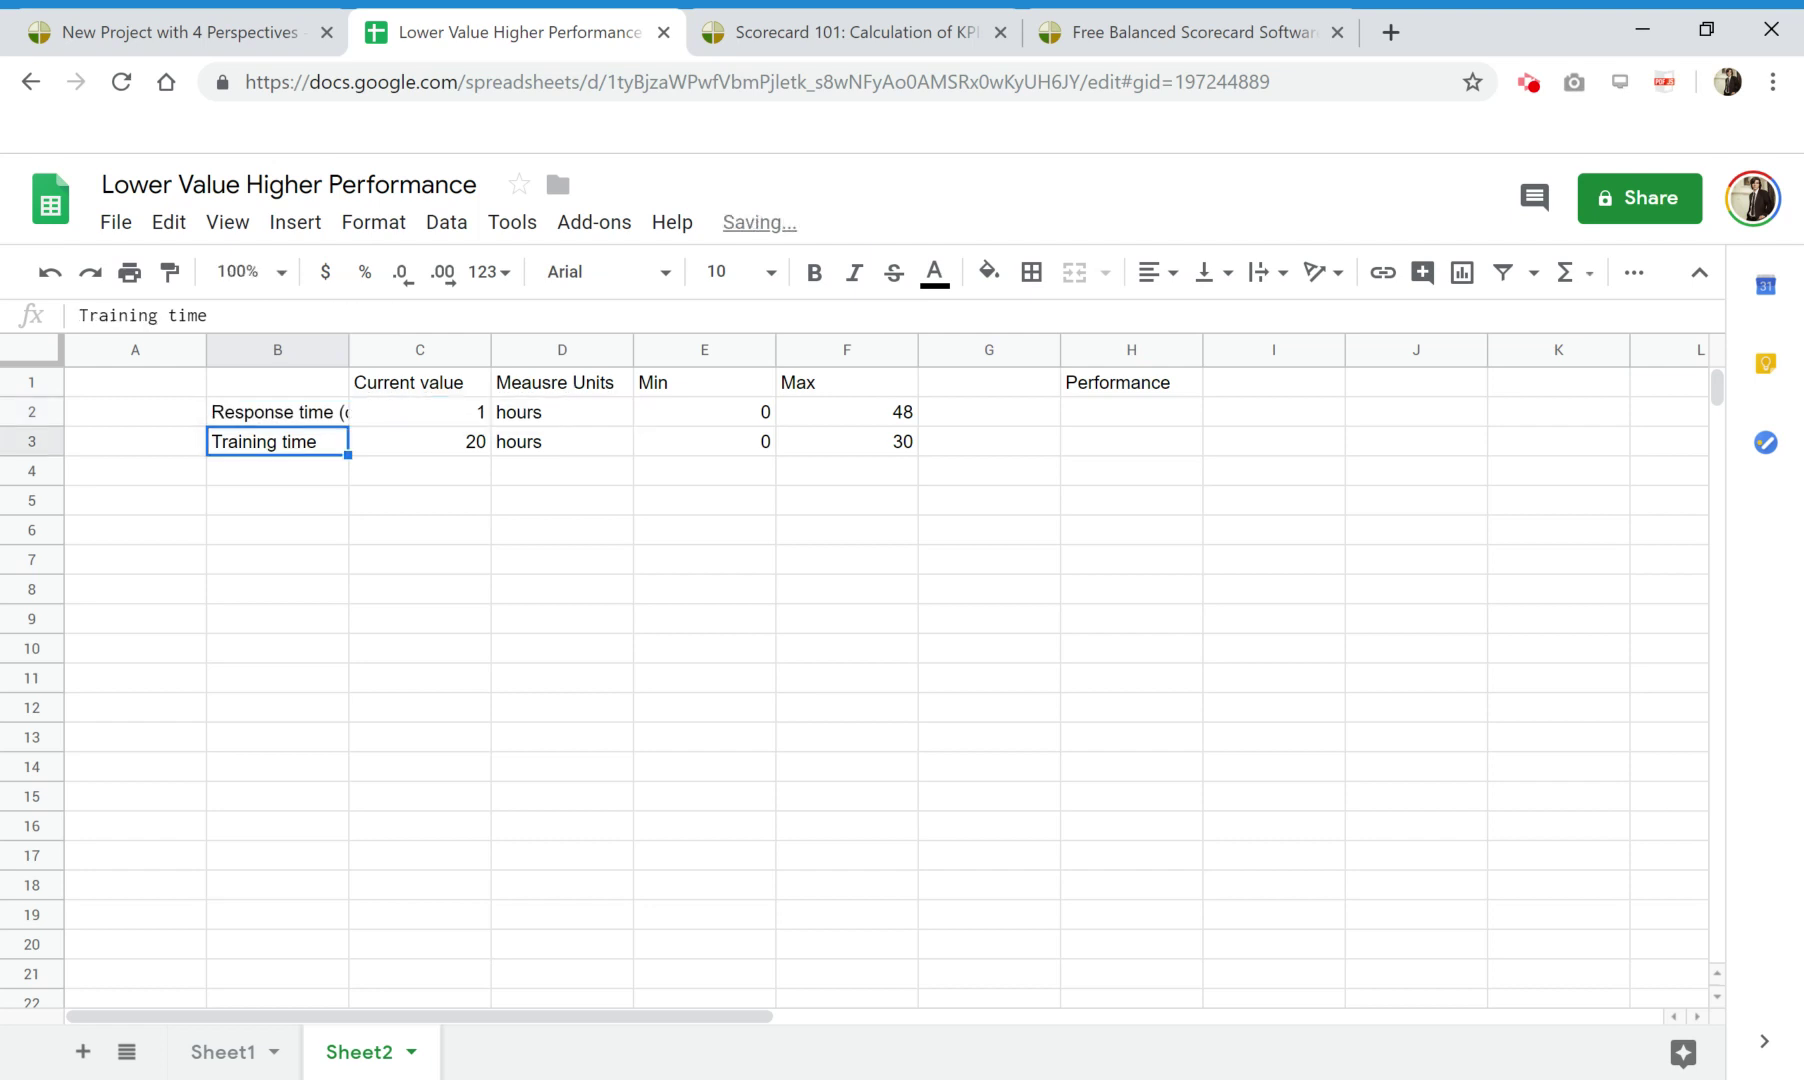
double_click(348, 350)
left_click(1385, 495)
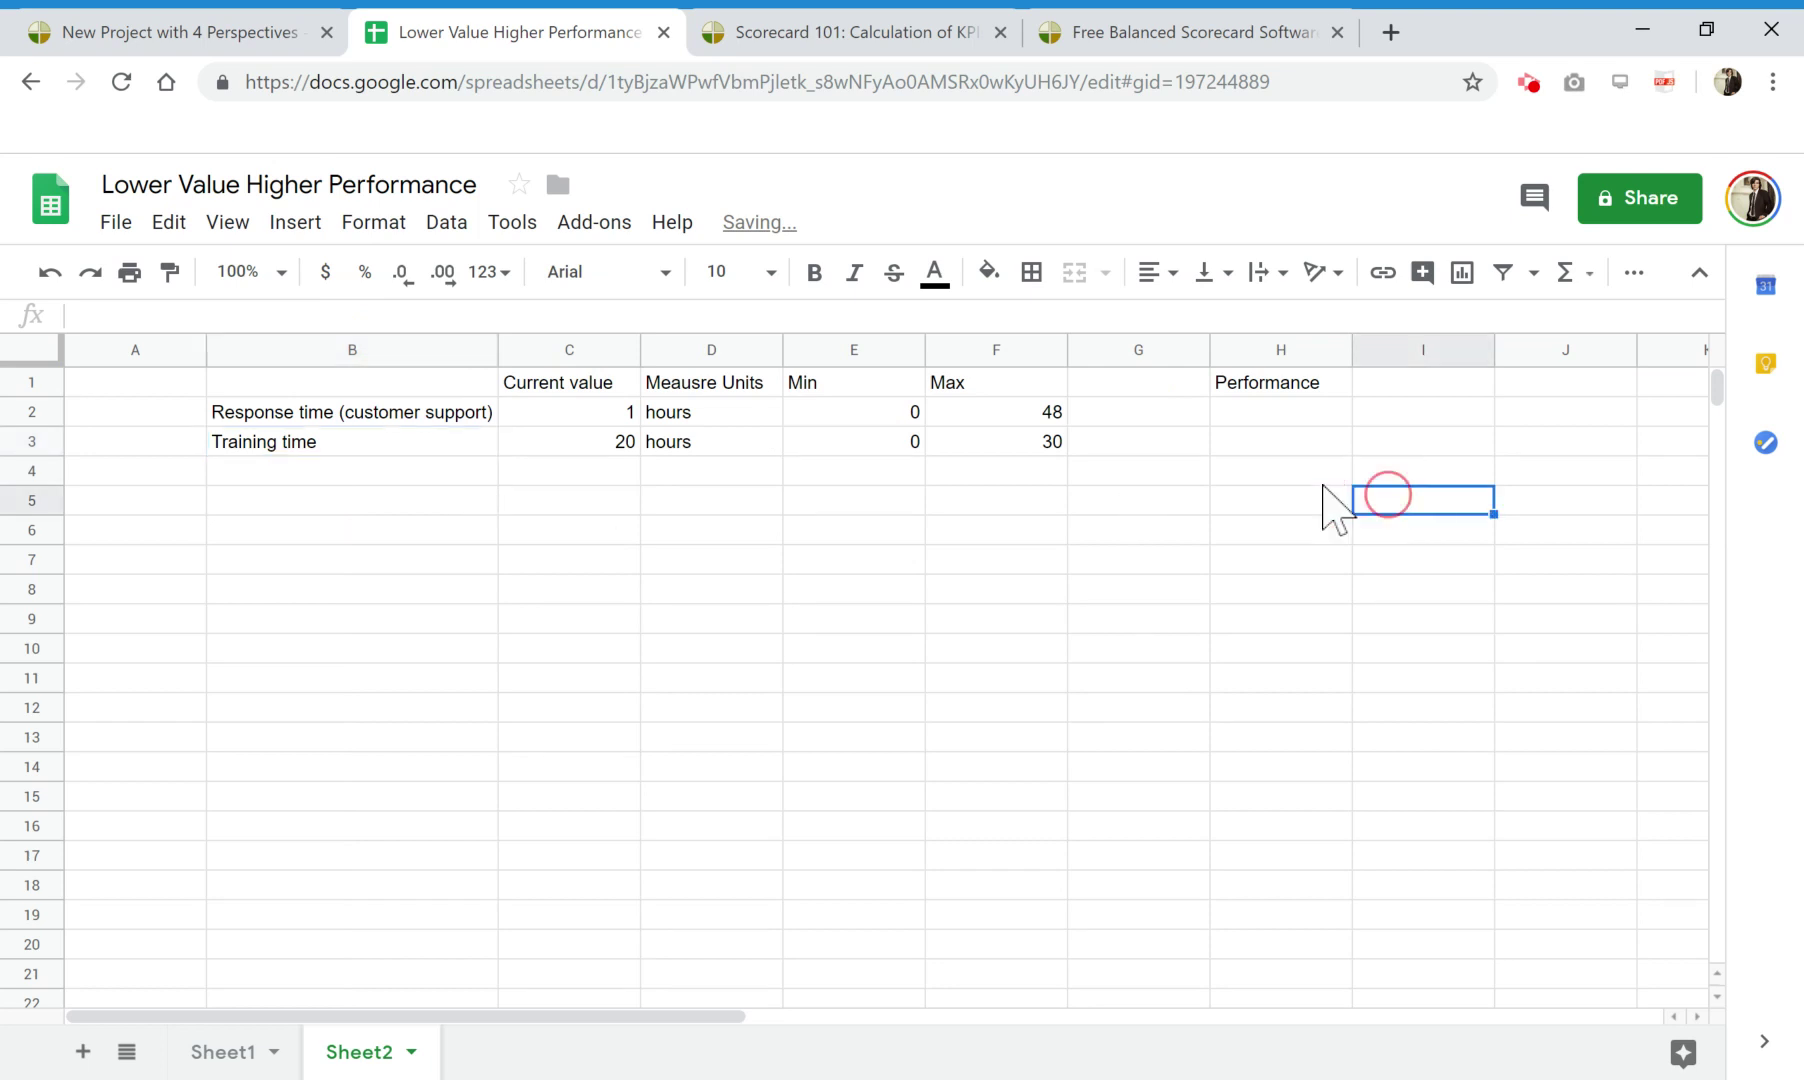
Check the renamed label, its current value 1, and both Performance cells.
left_click(324, 413)
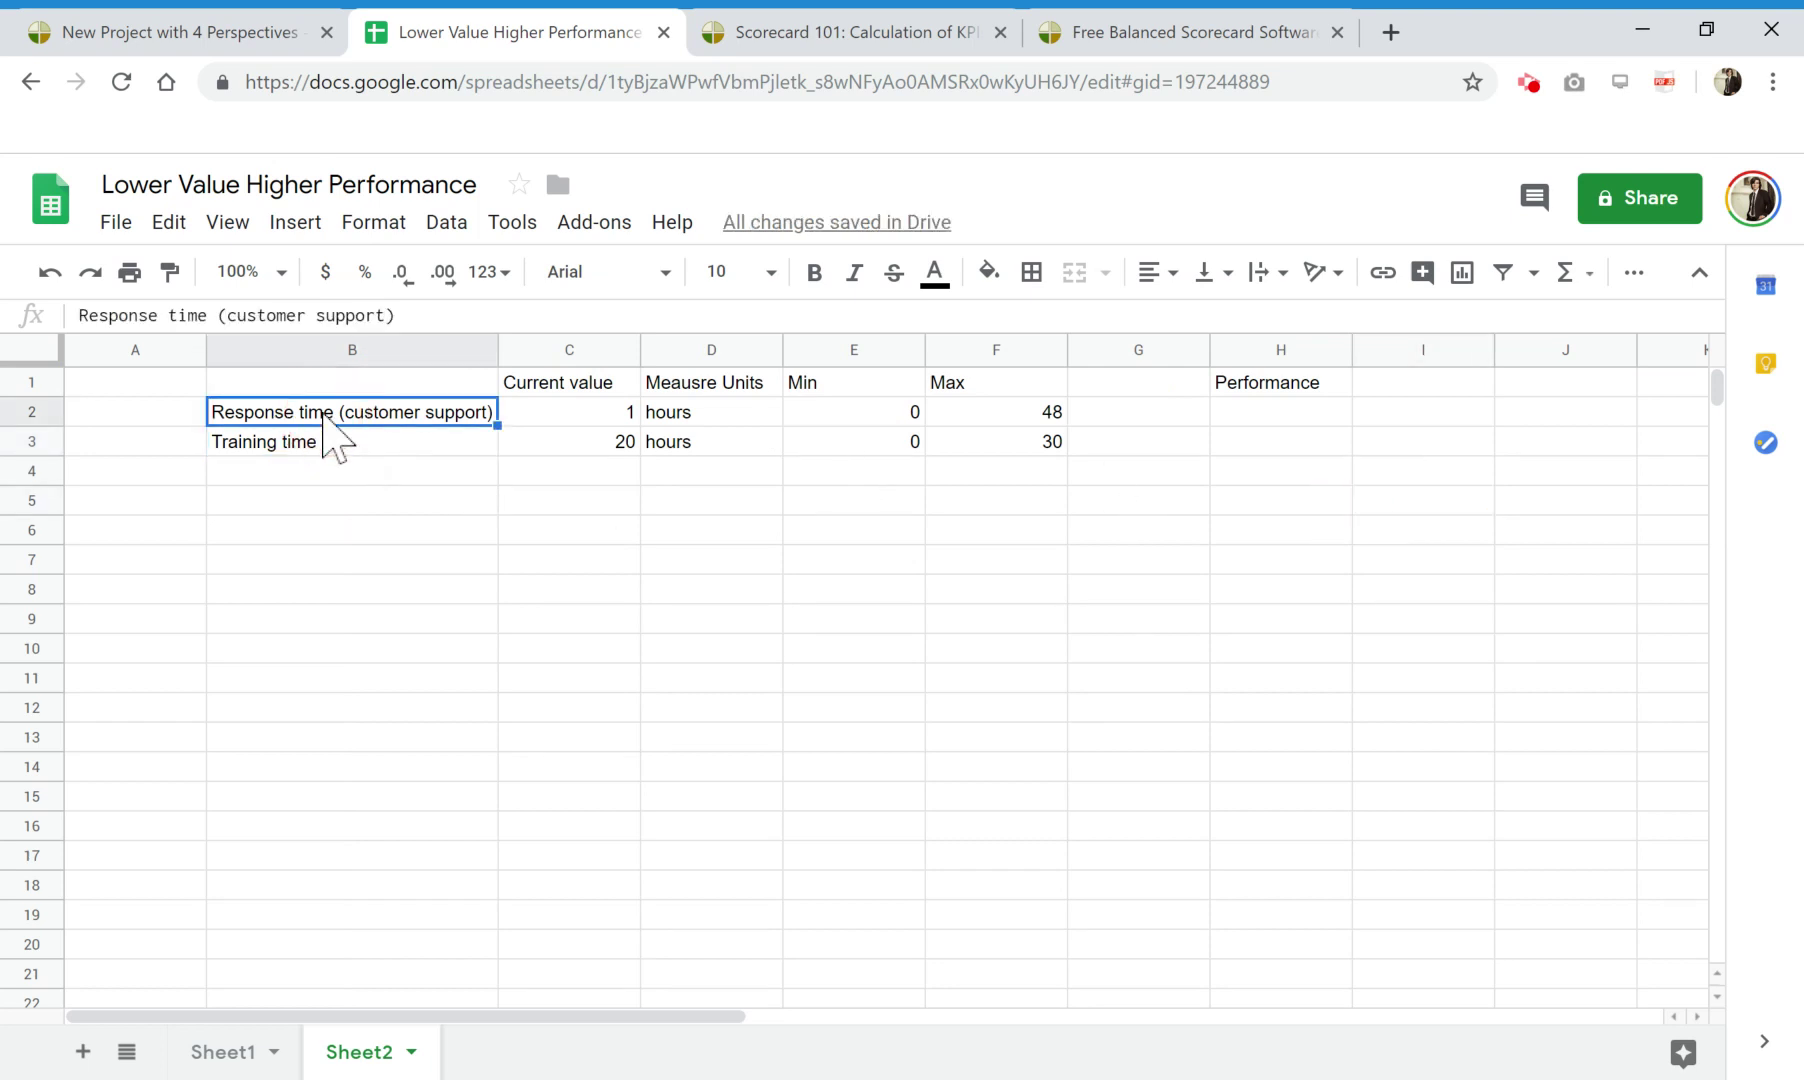
left_click(633, 414)
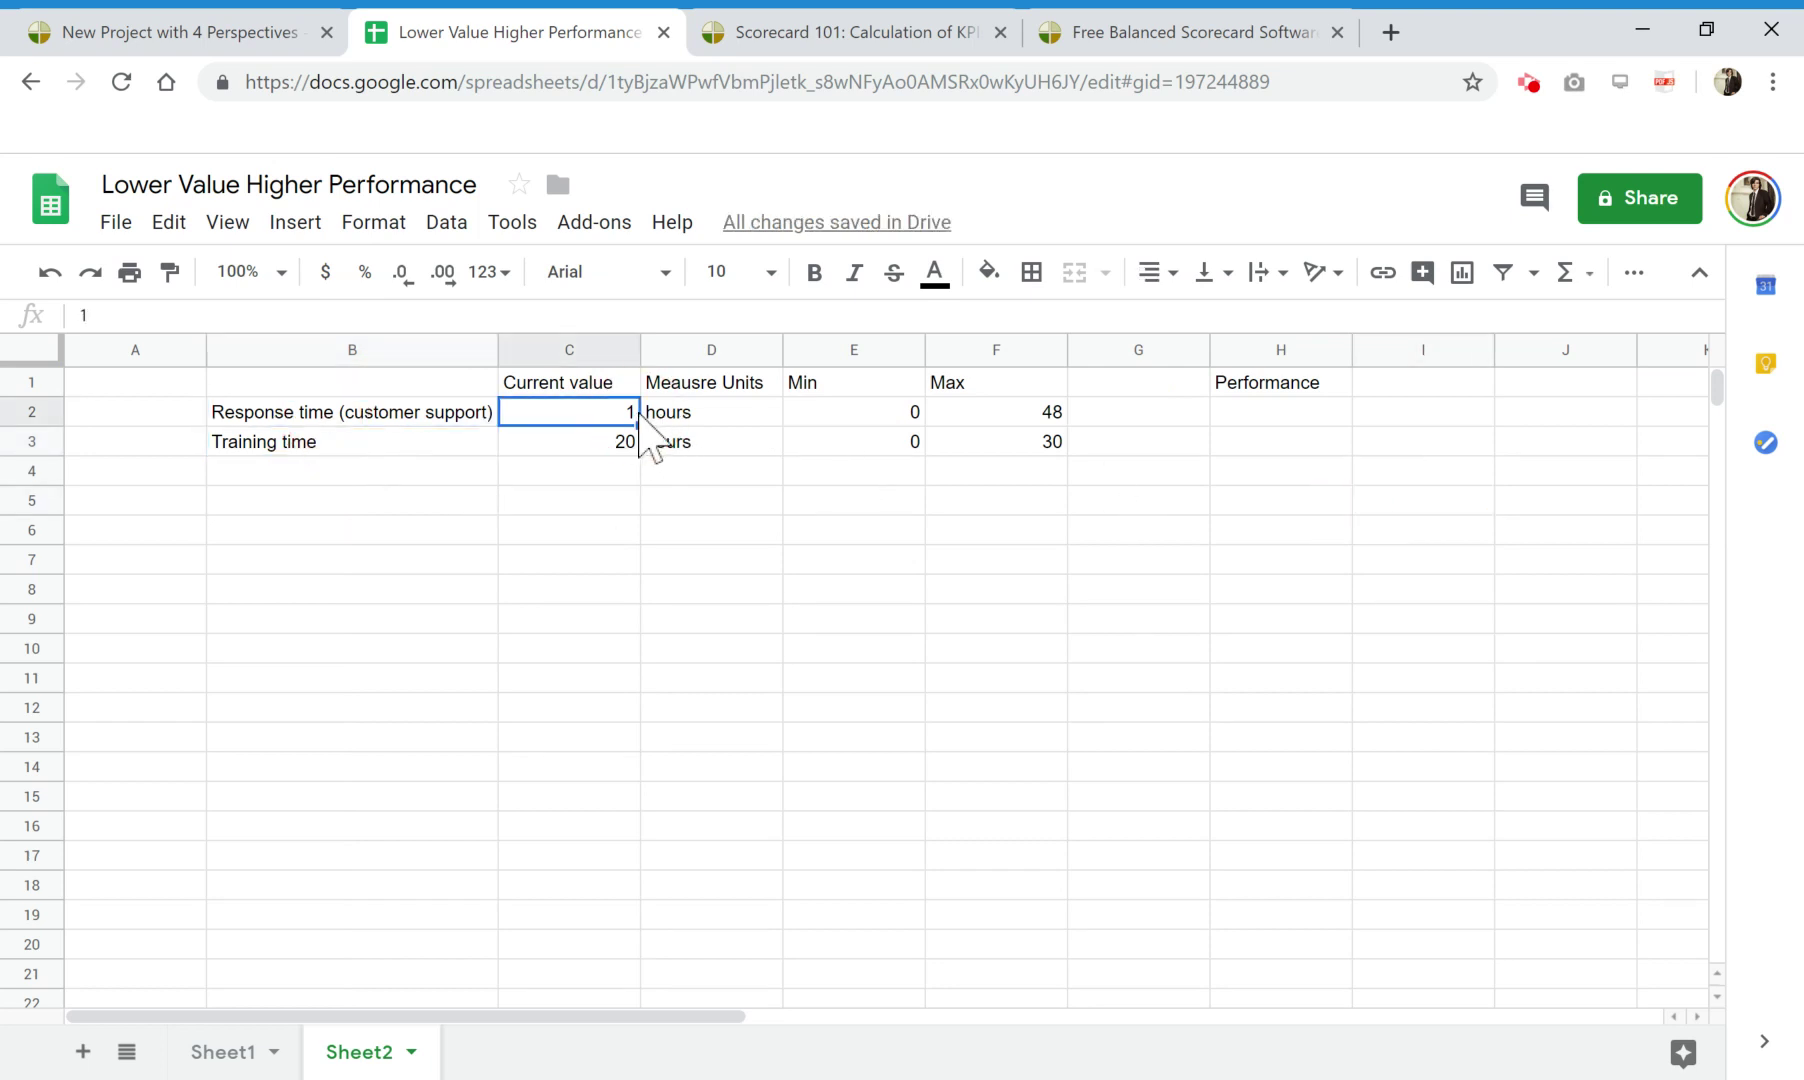
left_click(1222, 408)
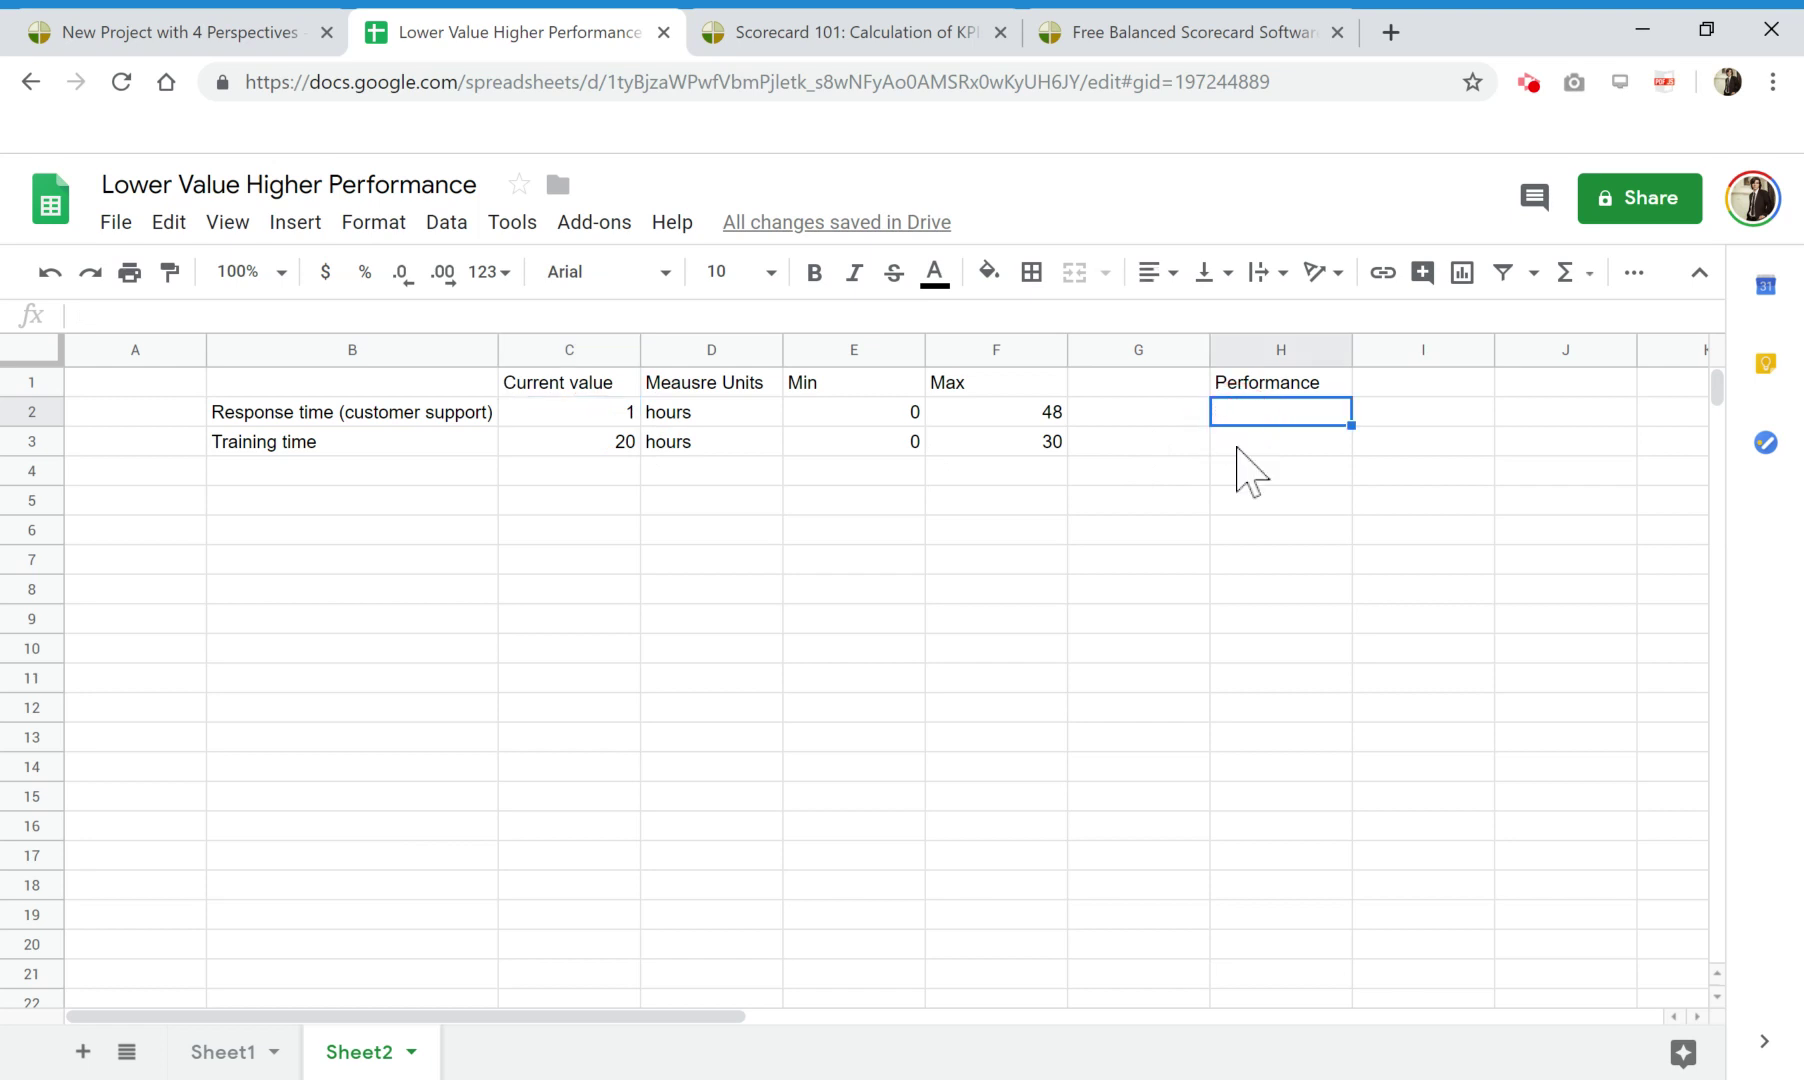
left_click(1238, 446)
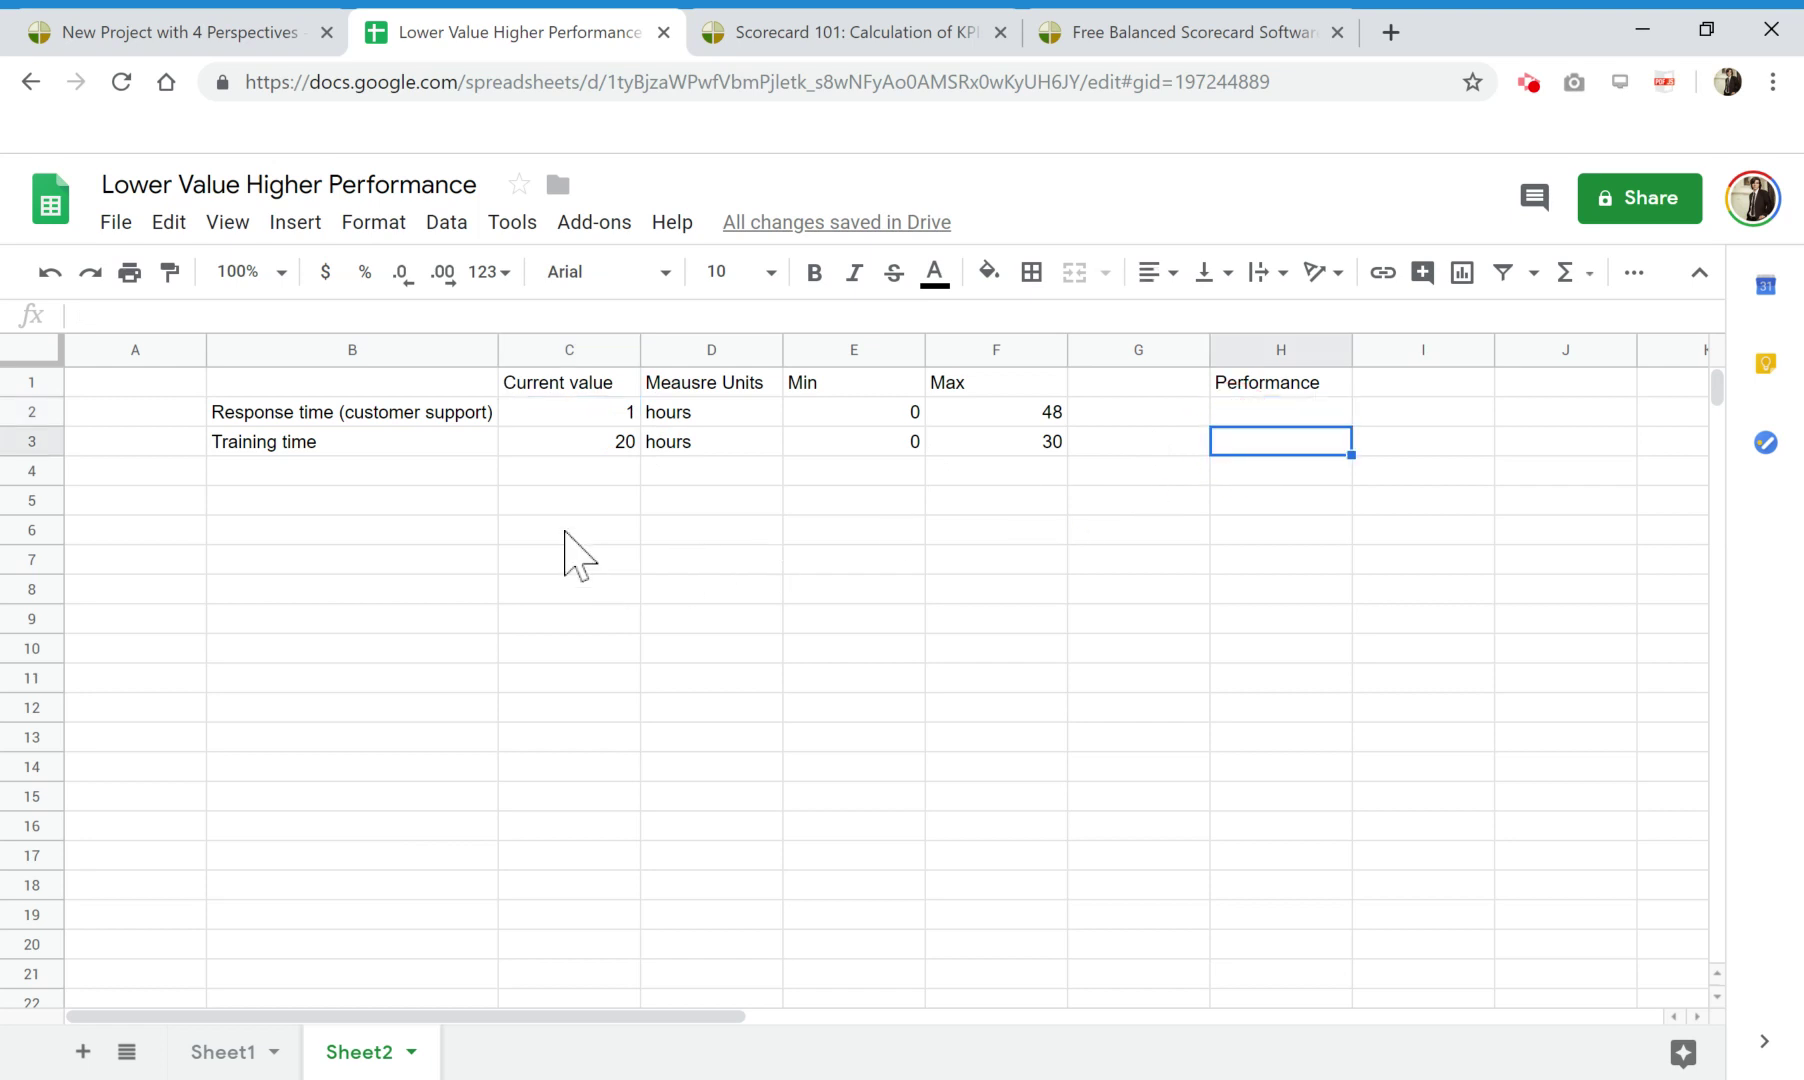
In BSC Designer, open the Training time KPI's optimization formula and take its default formula.
left_click(192, 45)
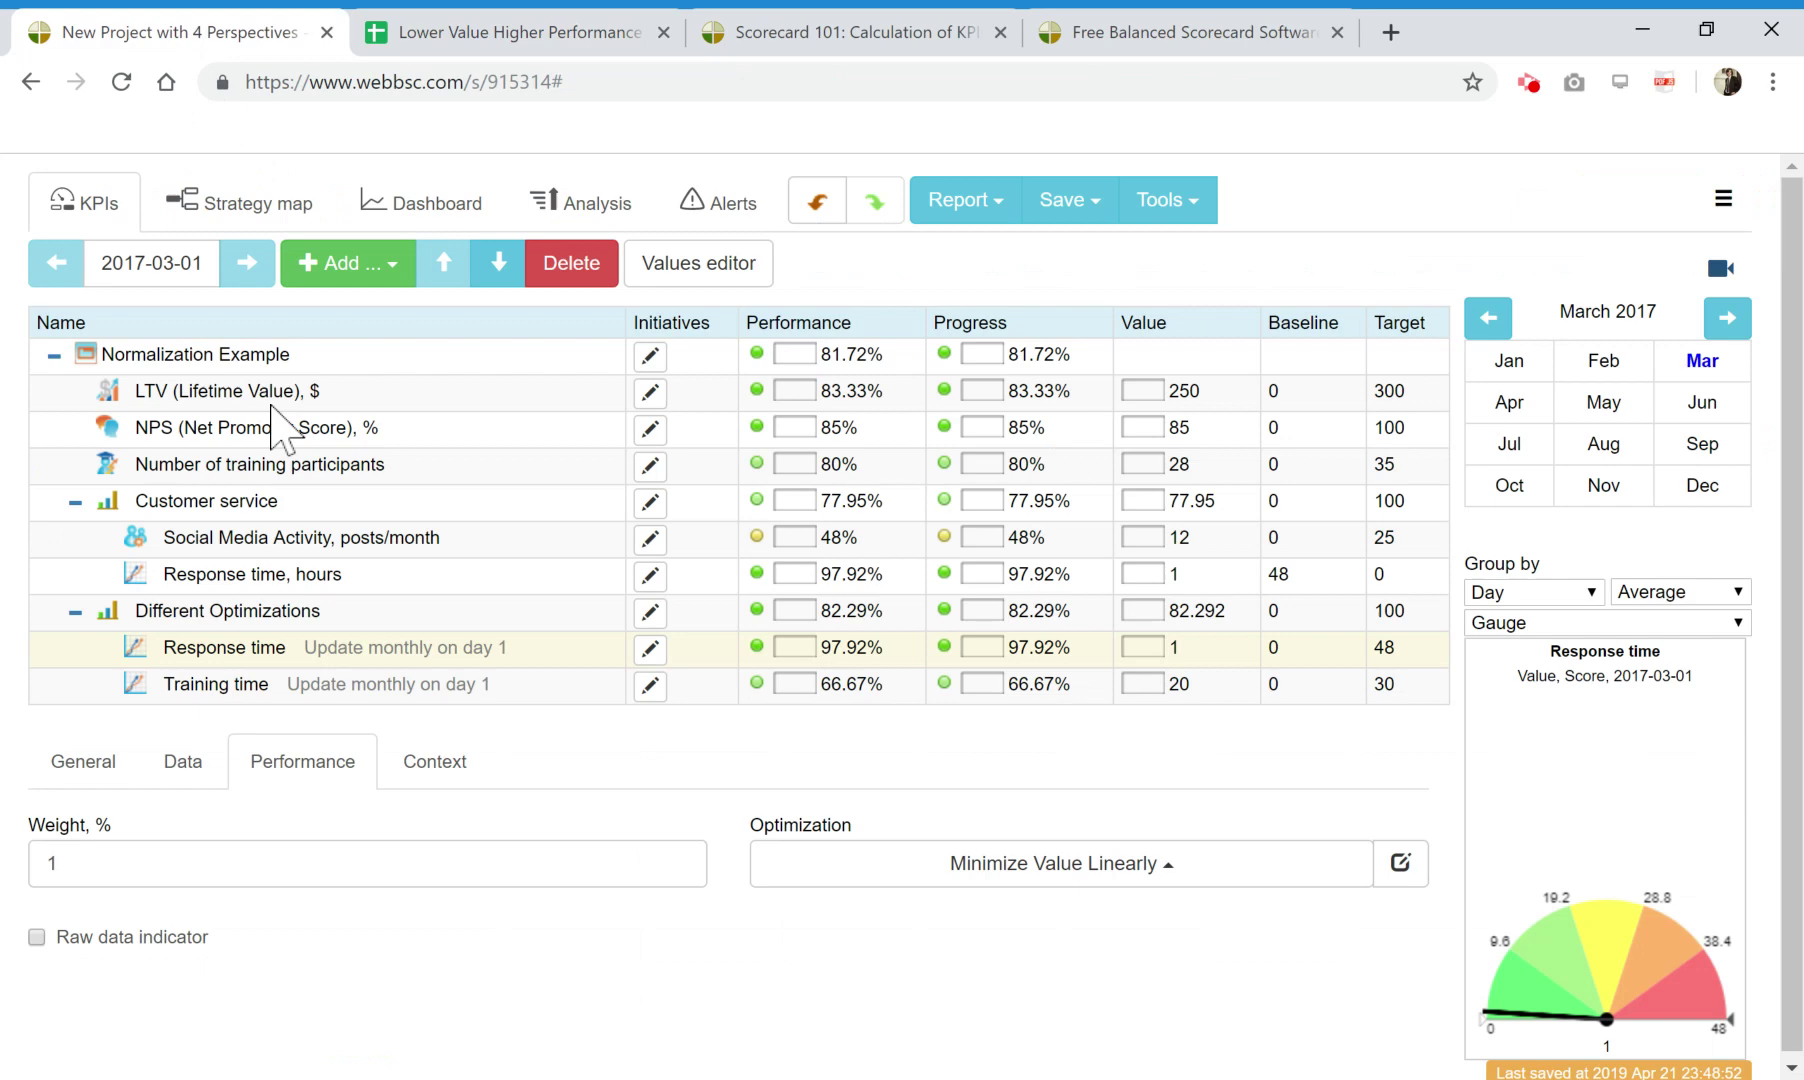
left_click(228, 688)
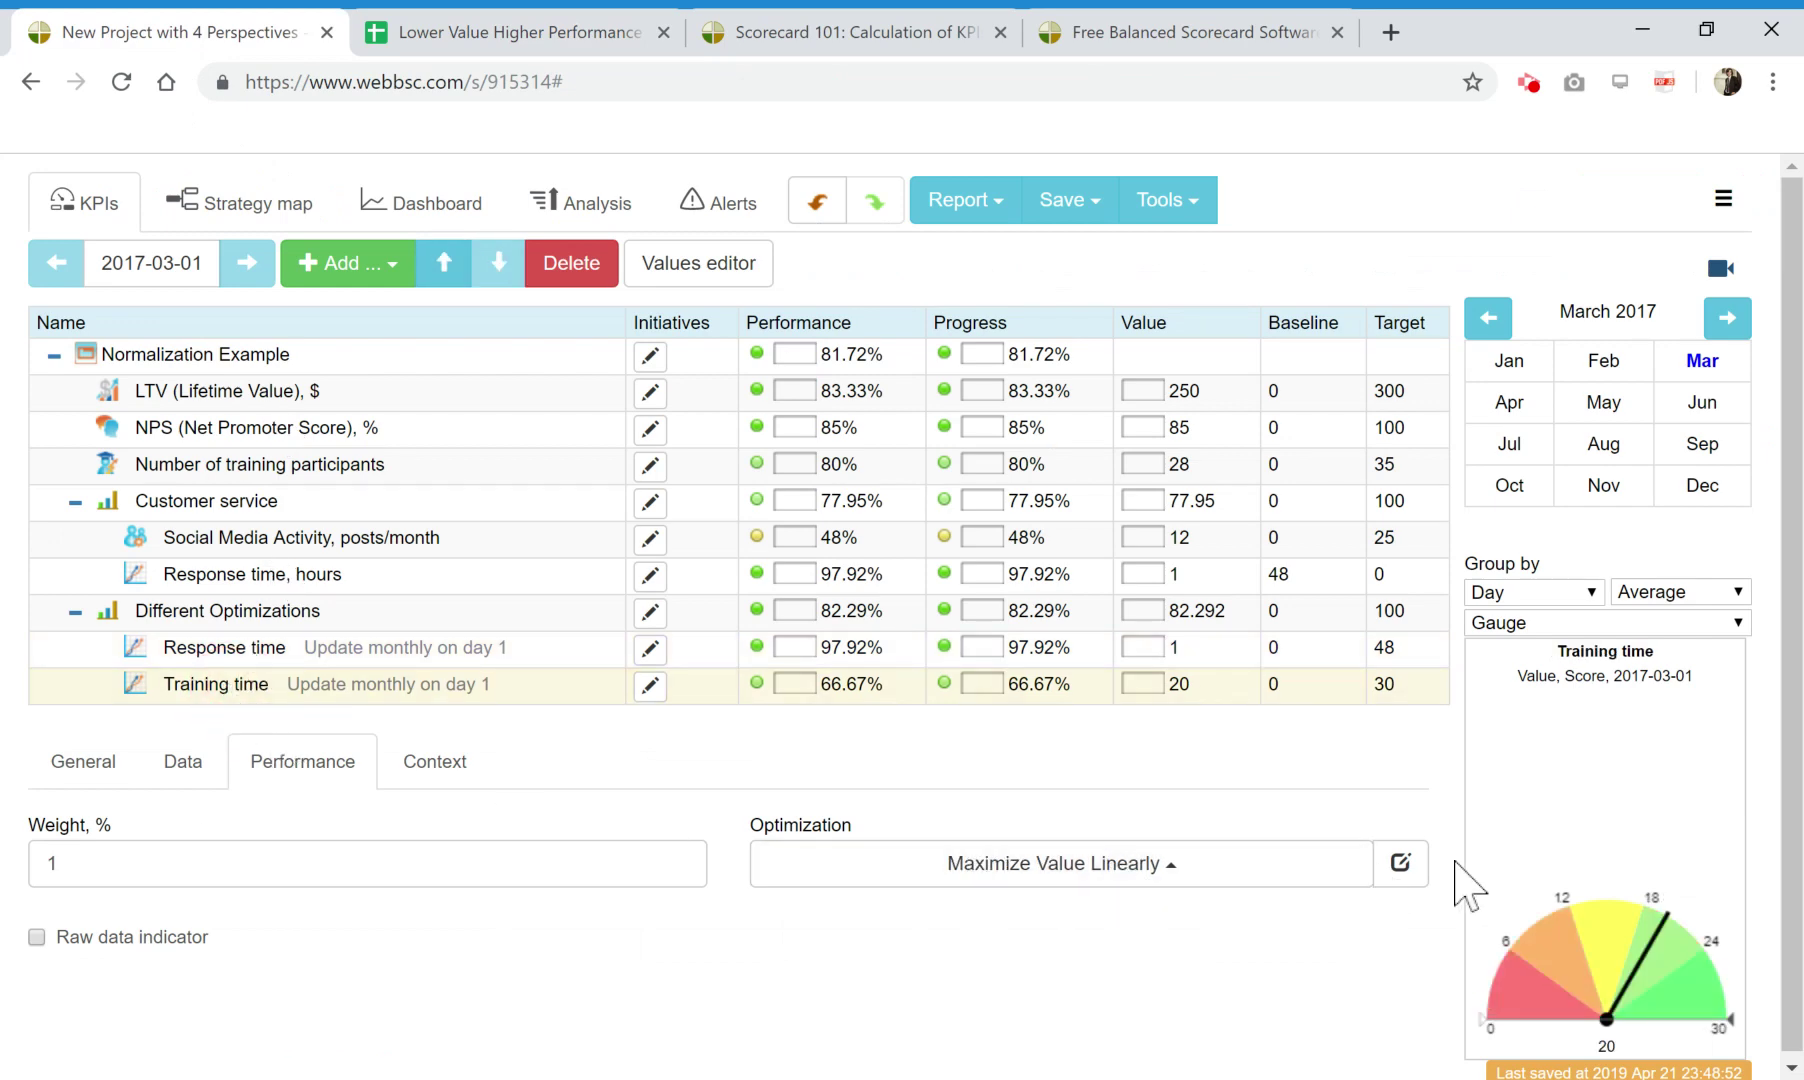
left_click(1400, 862)
left_click(863, 387)
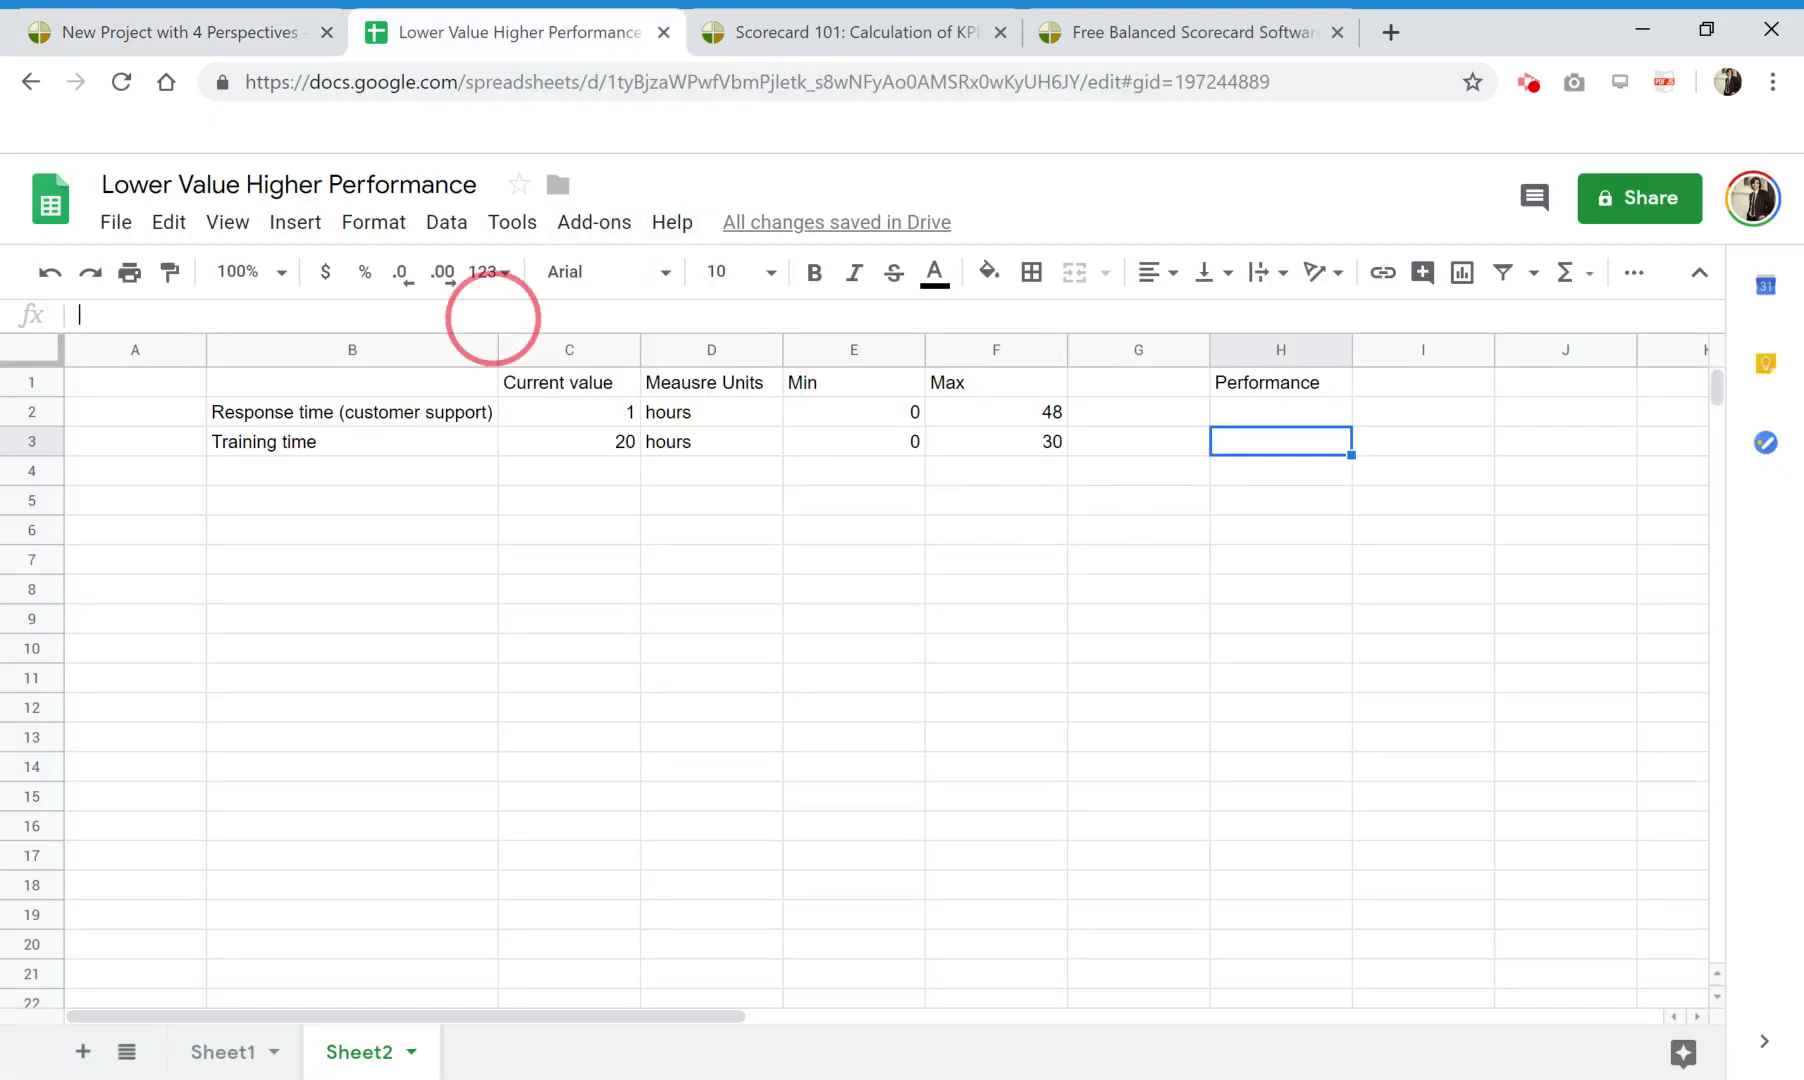
Paste the linear formula into H3 and replace value with C3.
type("(value - mn) / (mx - mn)")
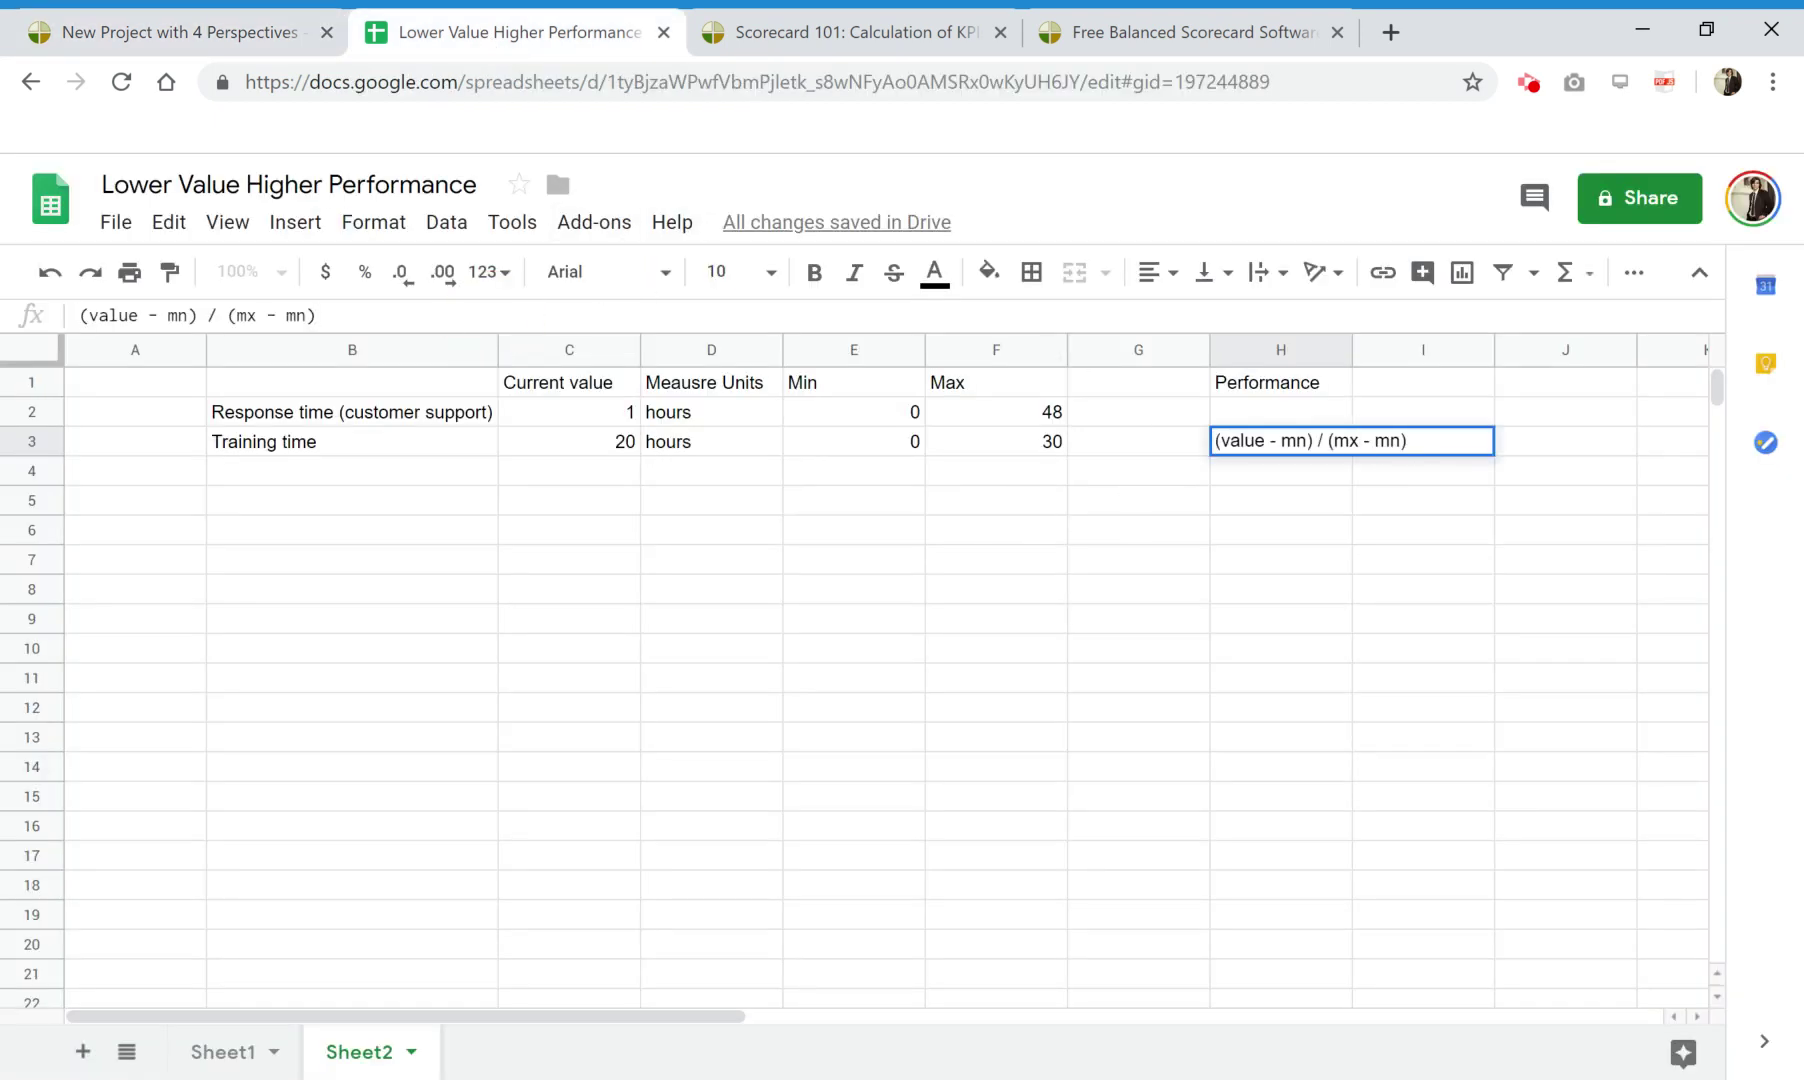
left_click_drag(138, 316, 89, 316)
key("BackSpace")
left_click(605, 446)
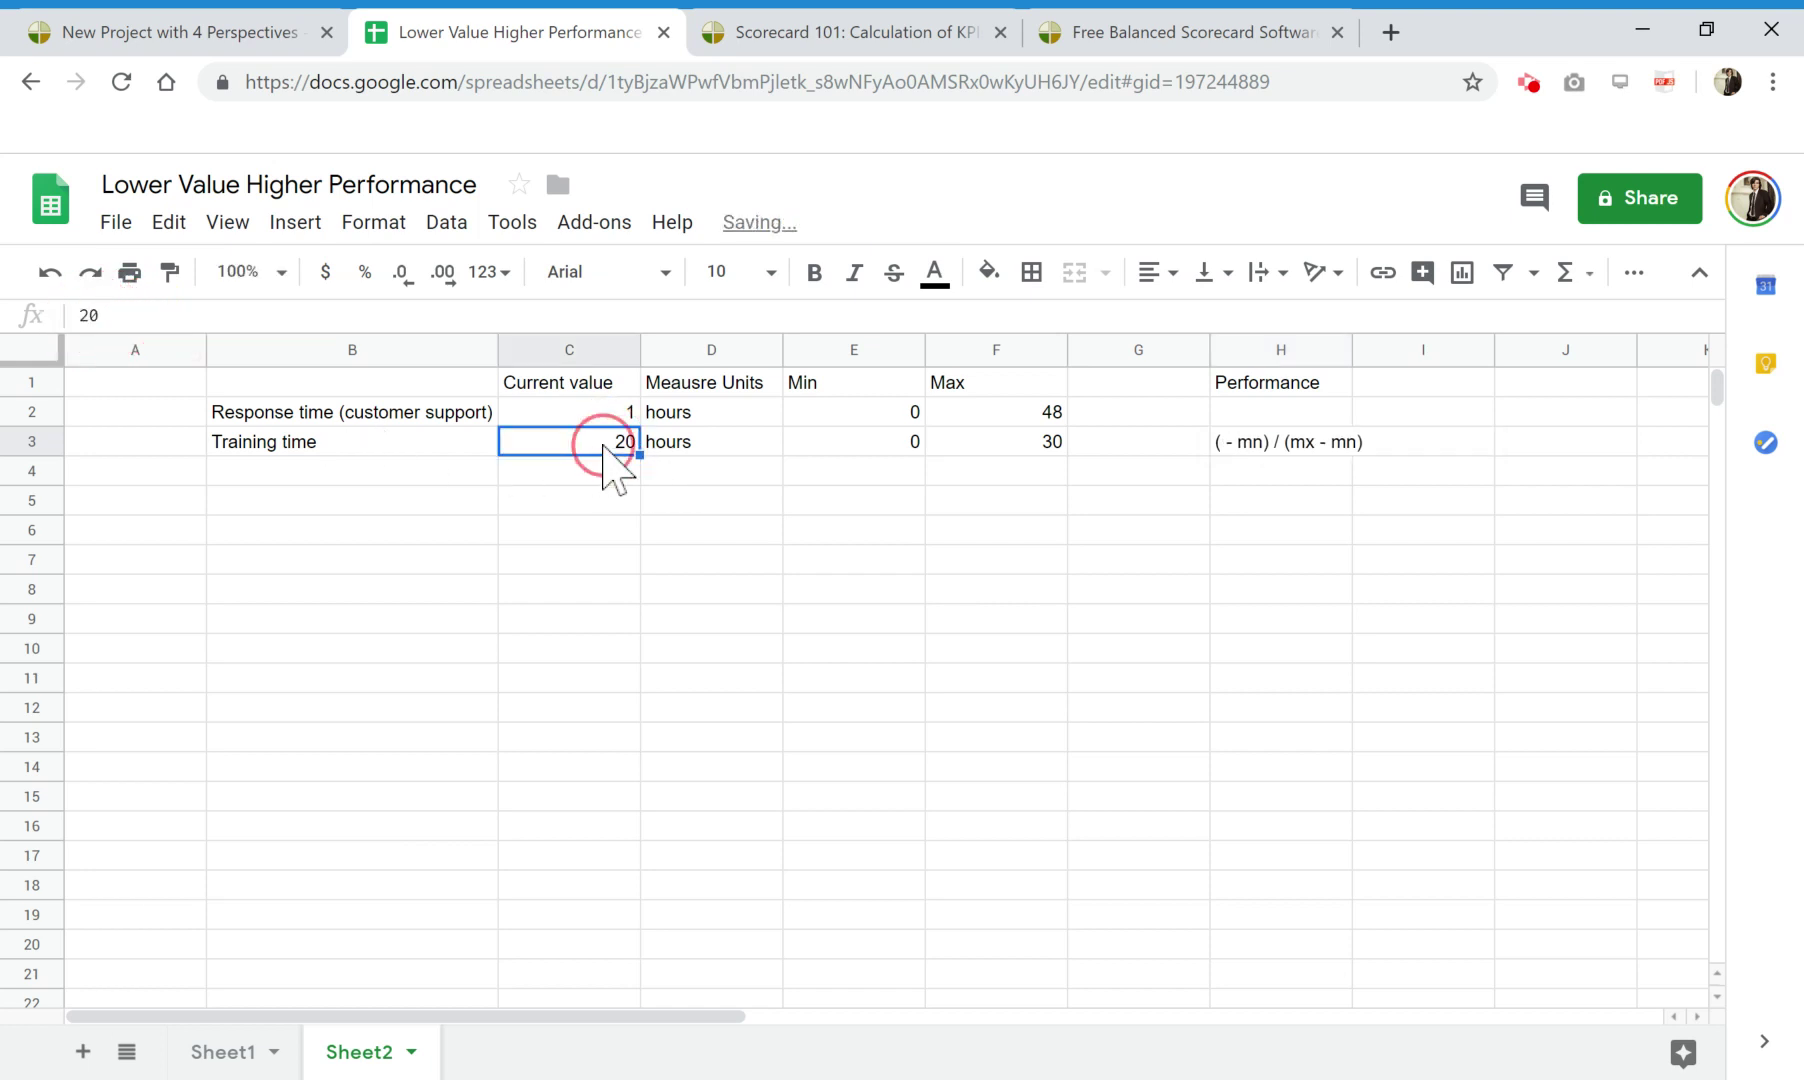
left_click(1222, 444)
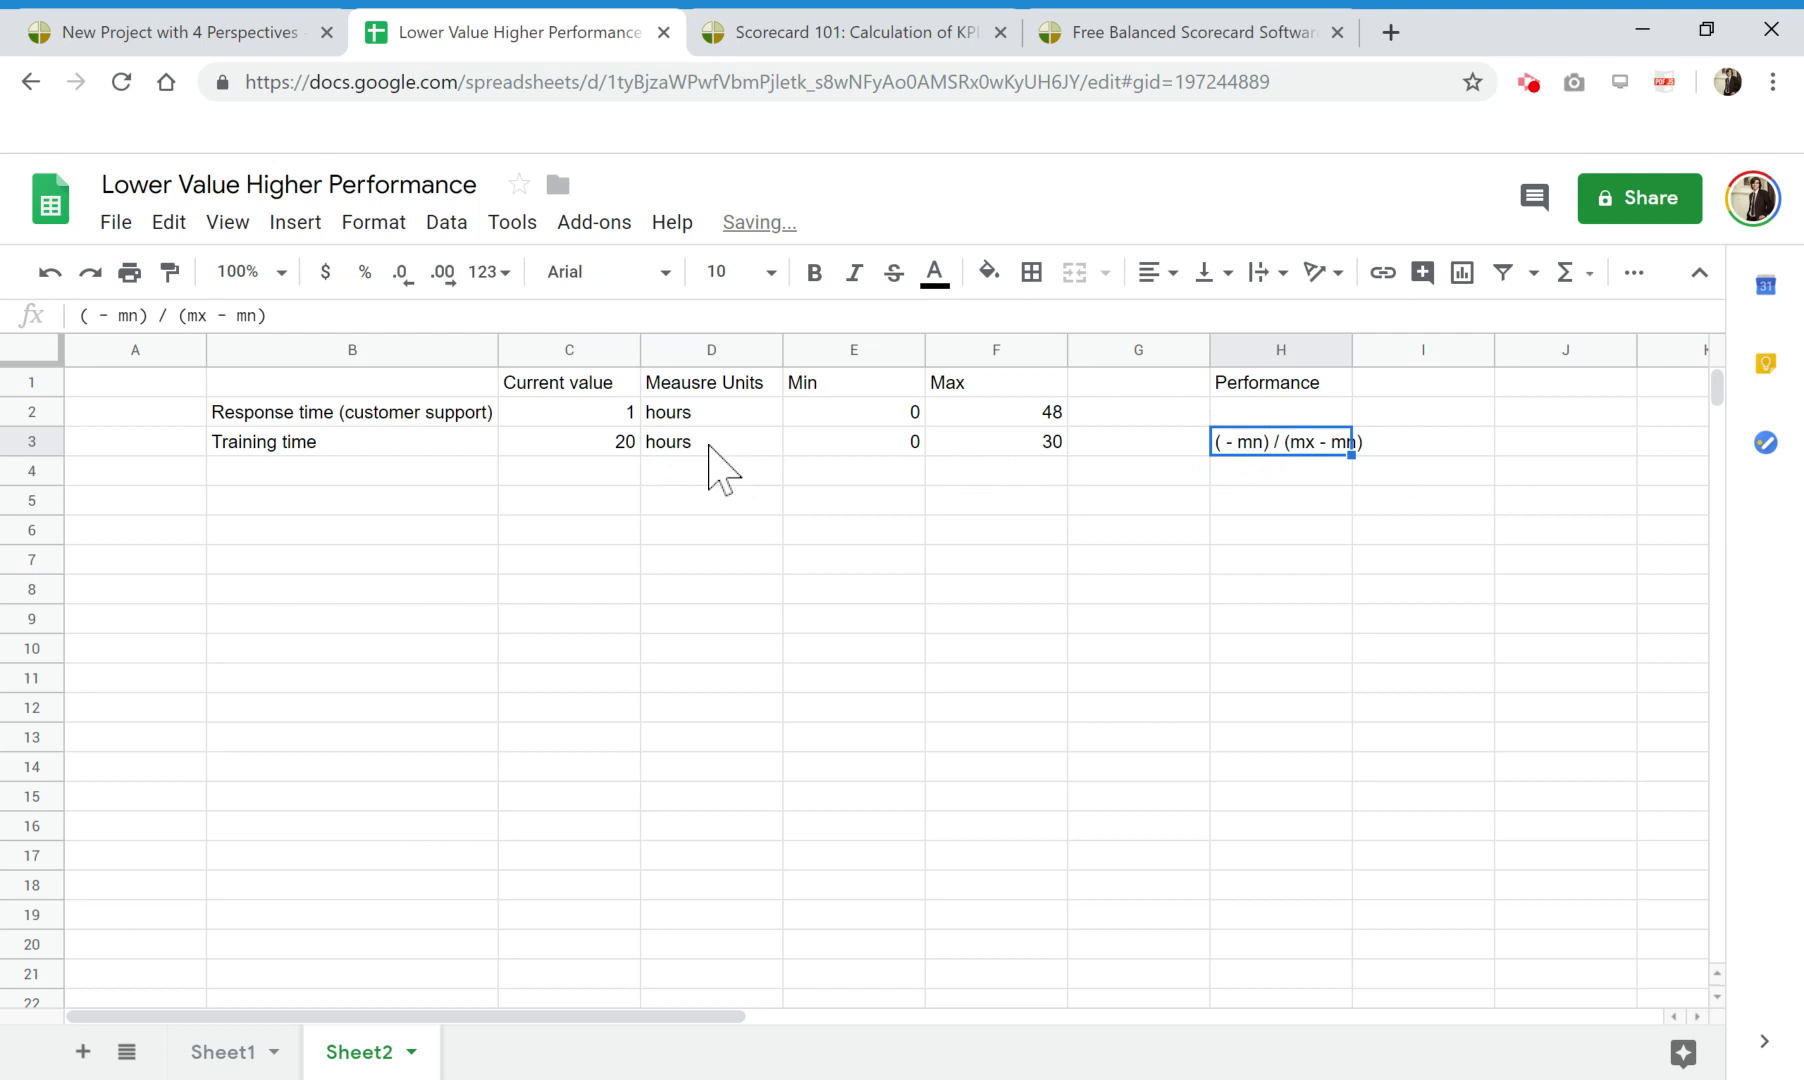
left_click(90, 316)
type("C3")
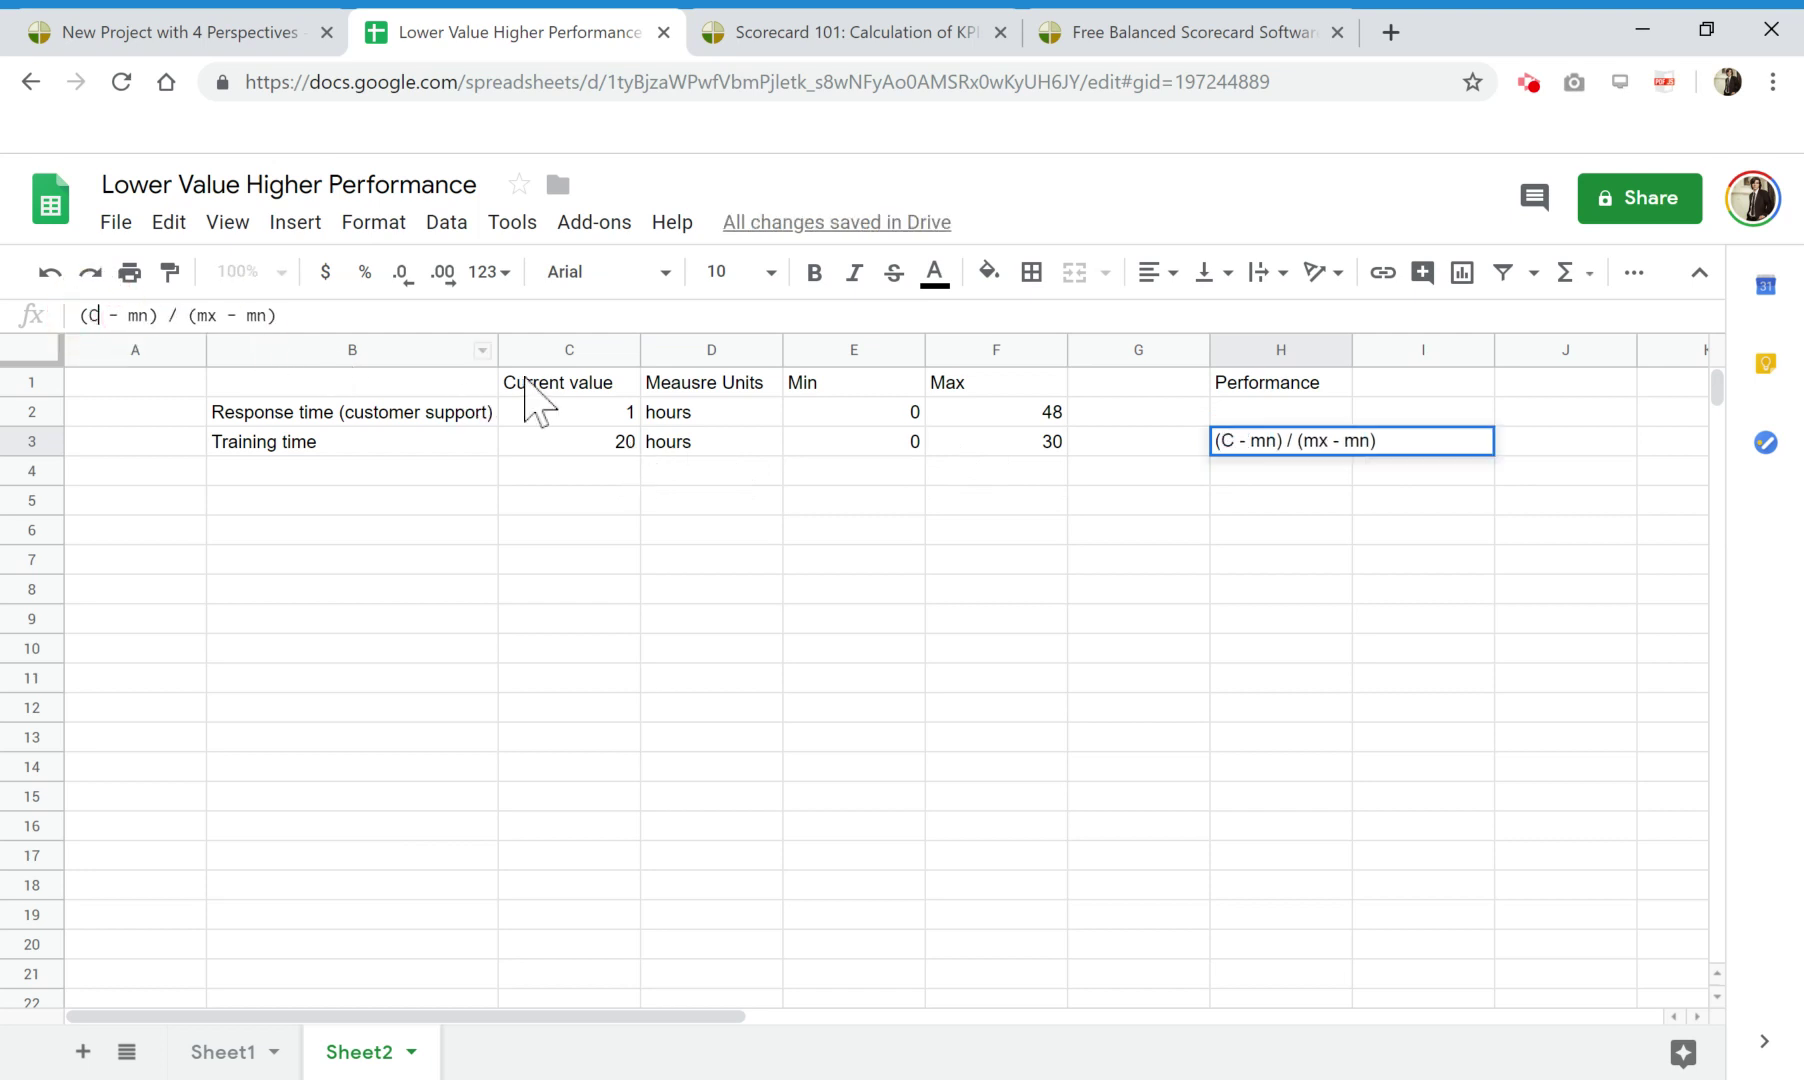
Replace the mn placeholders with E3 and mx with F3 in H3's formula.
left_click(158, 315)
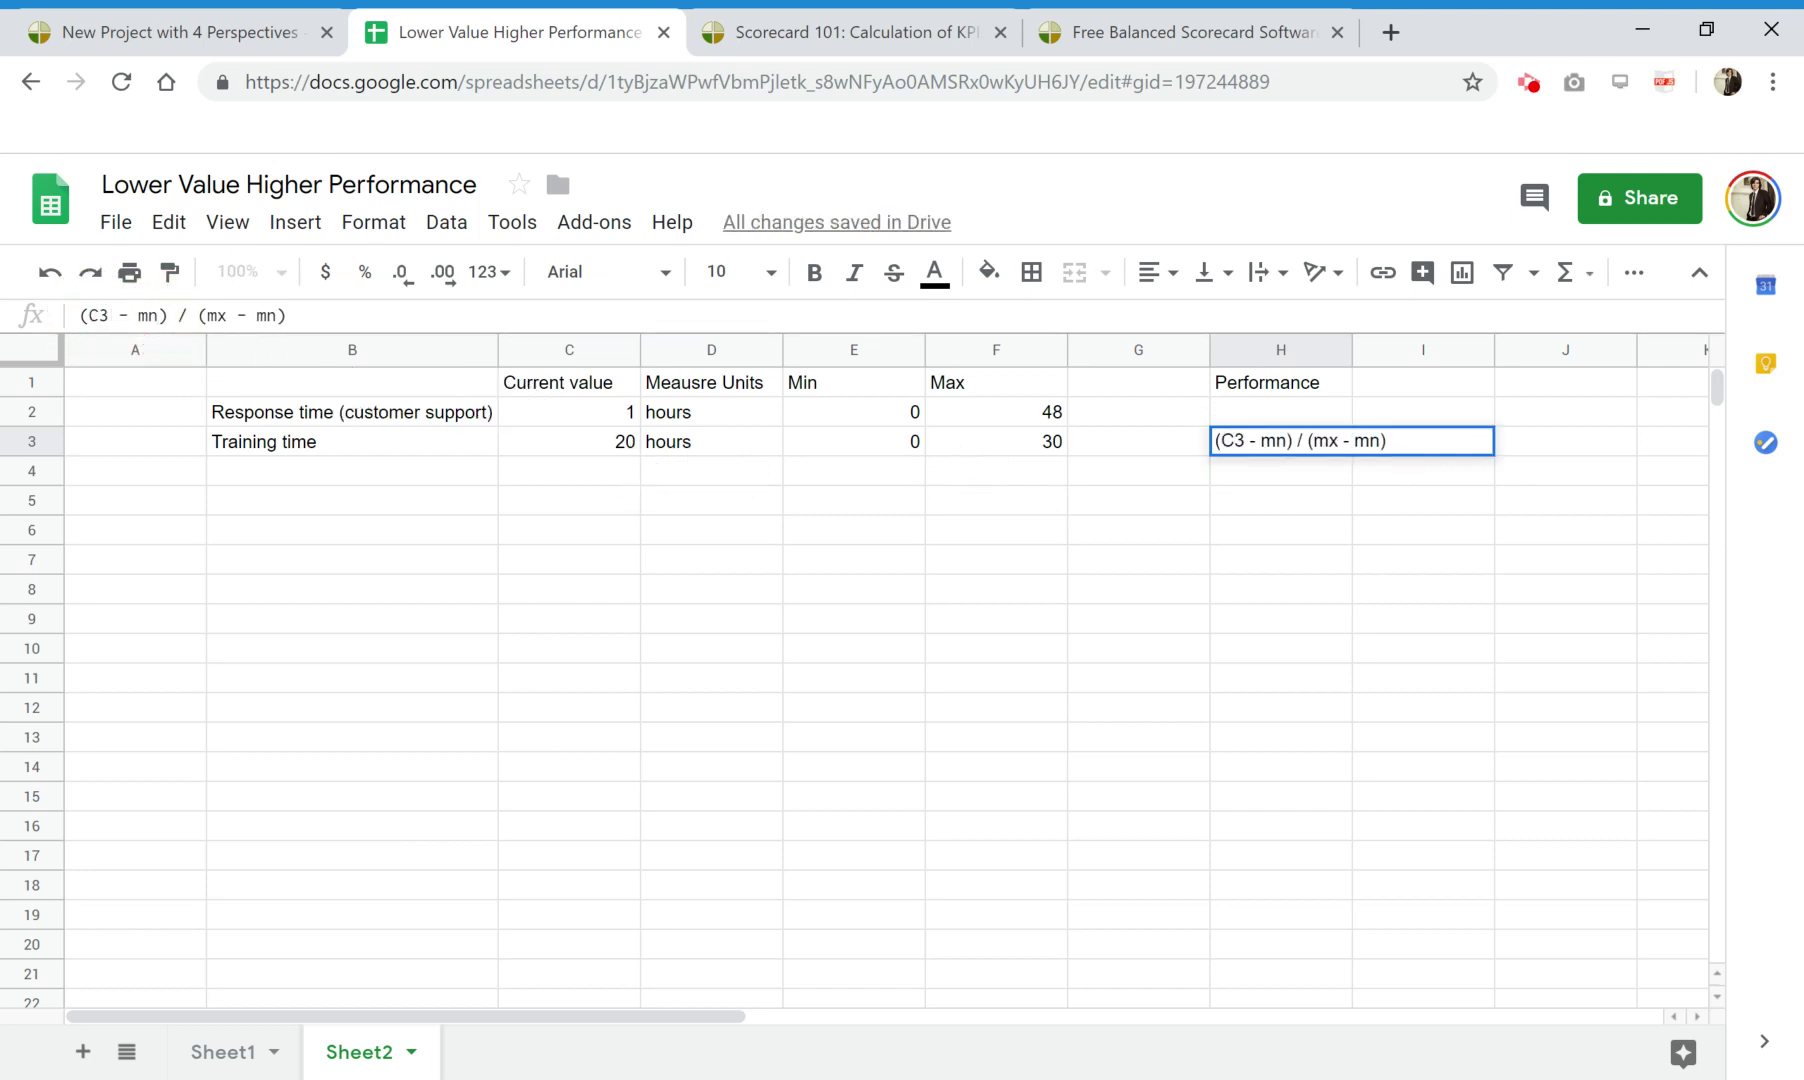
left_click(897, 441)
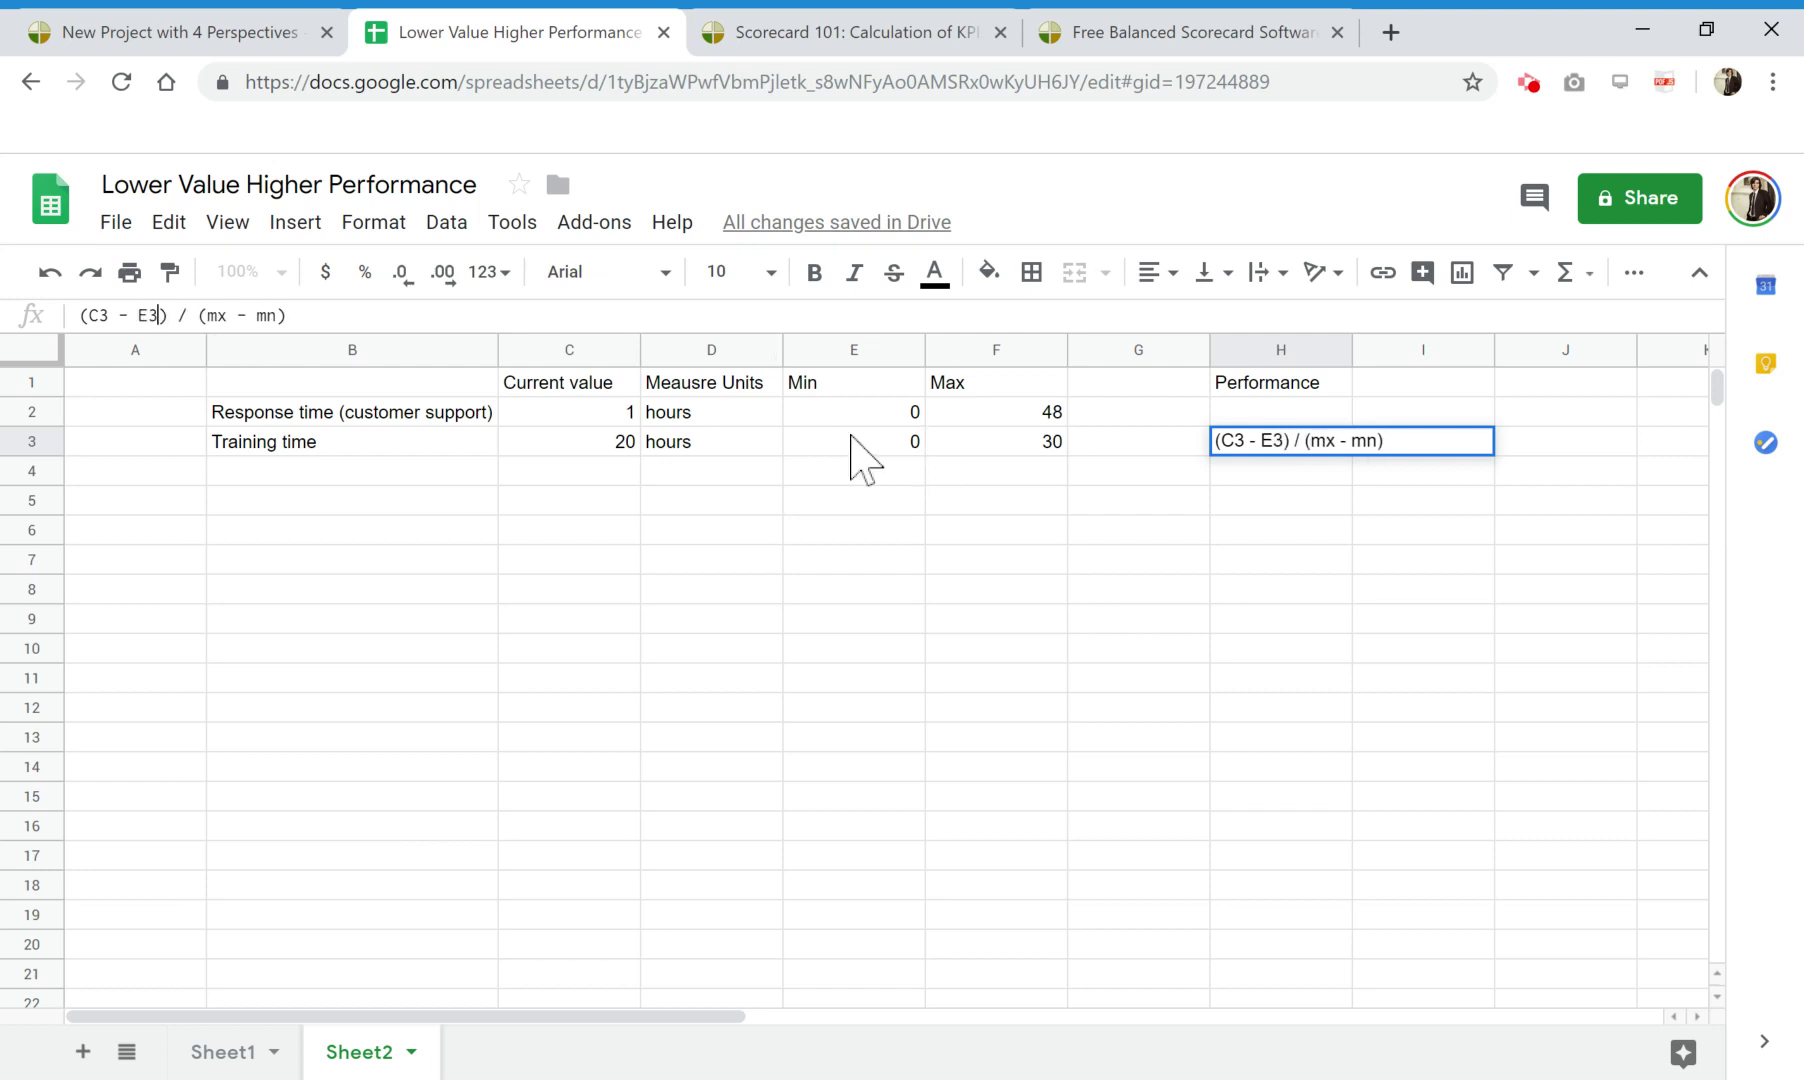
left_click(273, 315)
key("BackSpace")
key("Delete")
type("E3")
double_click(217, 315)
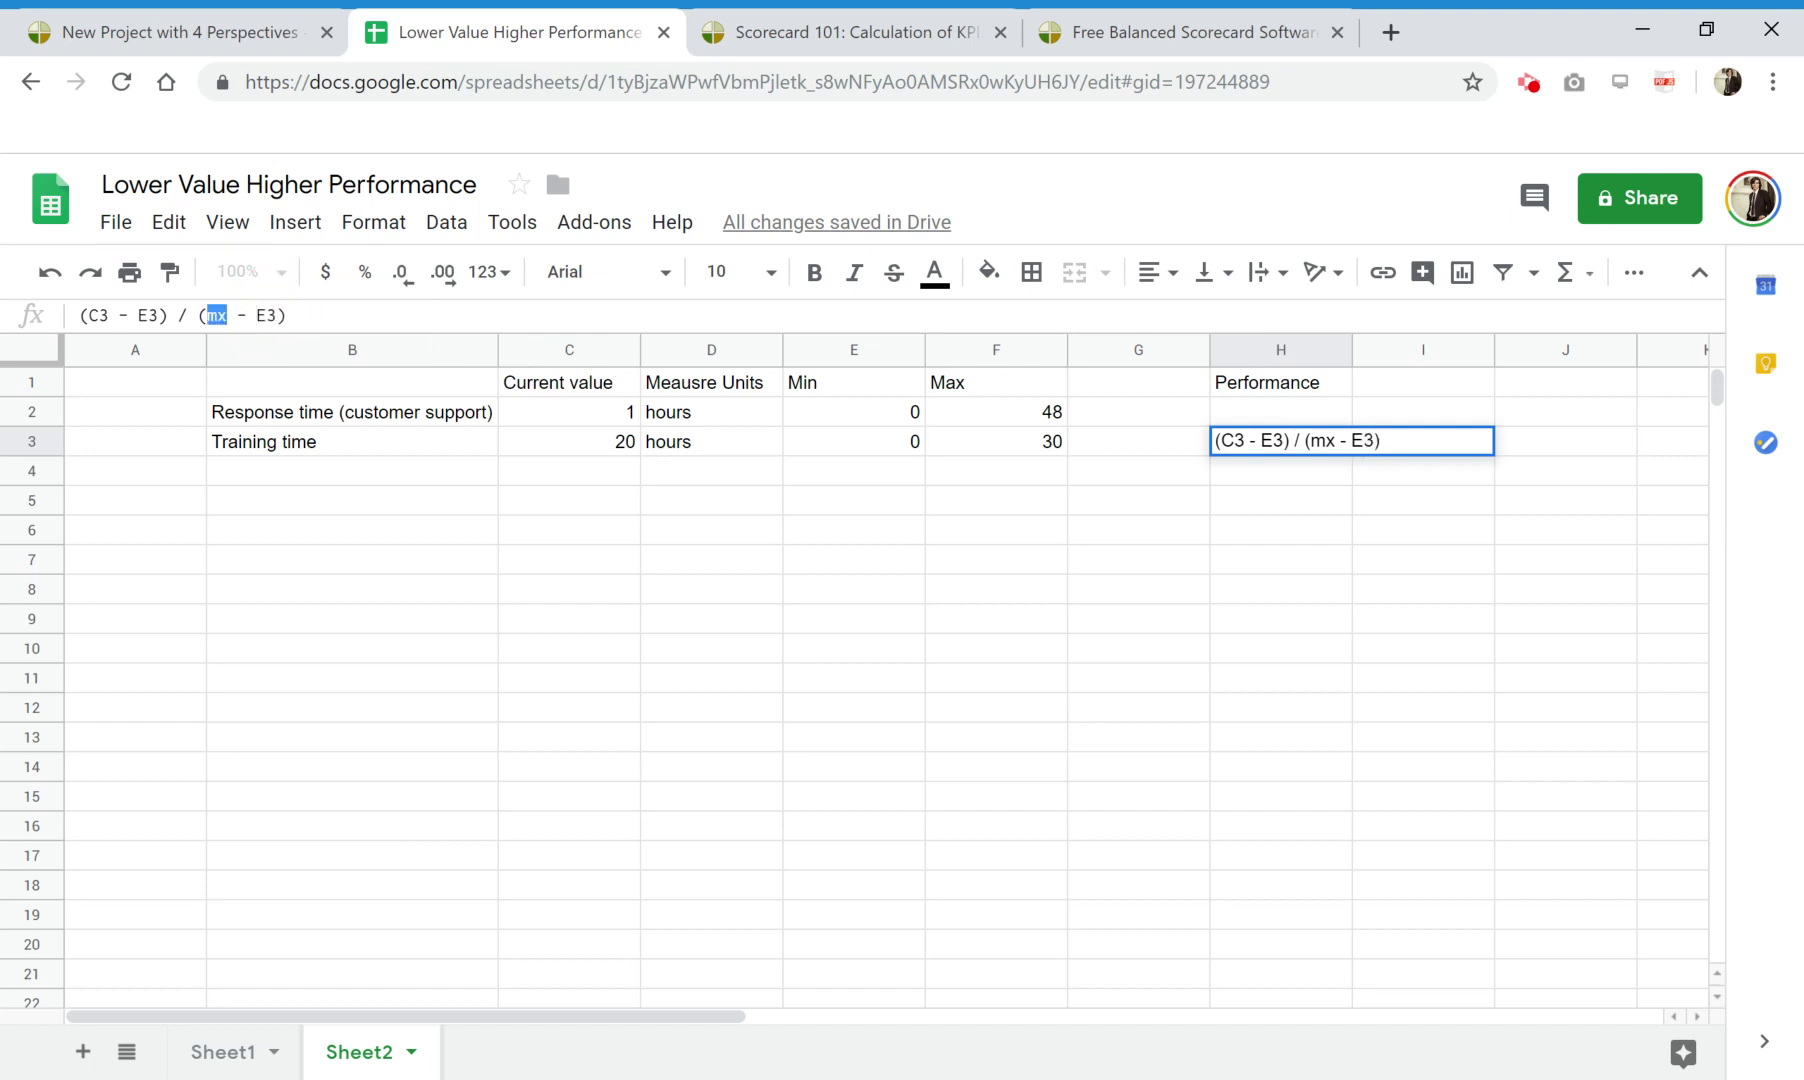
type("F3")
key("Return")
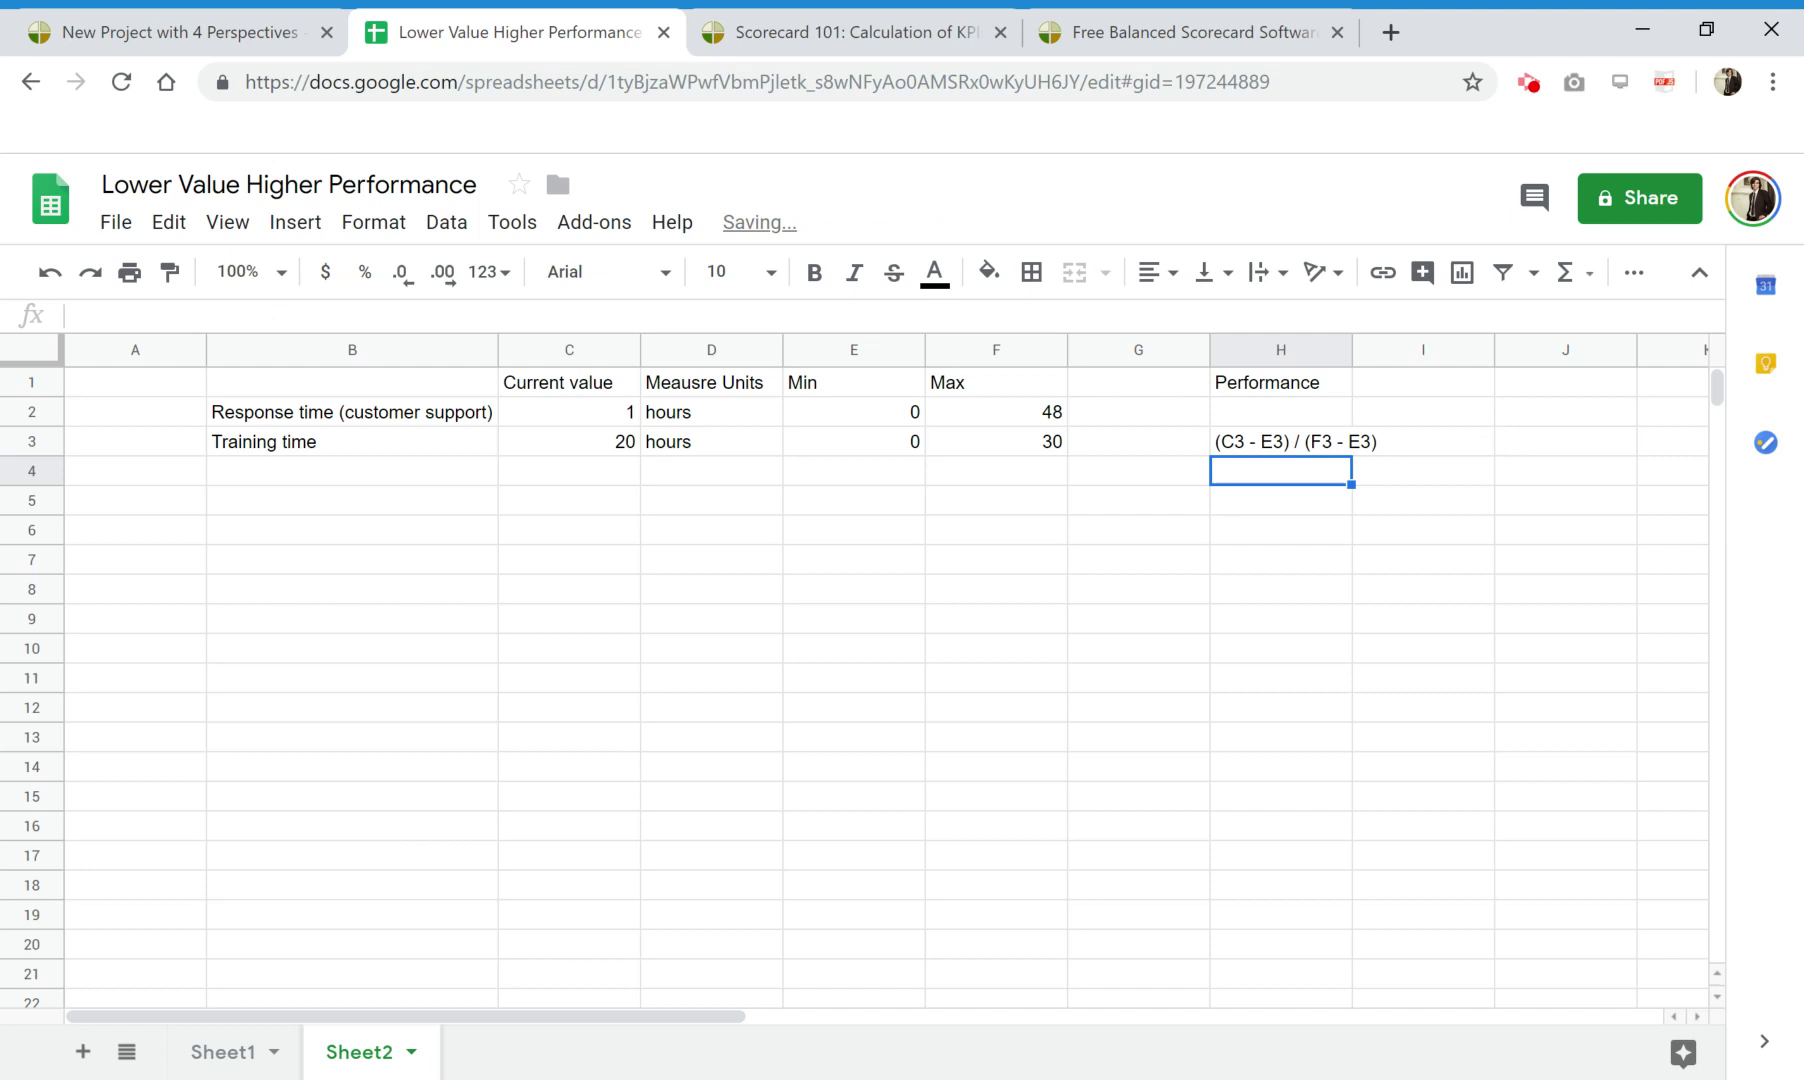
Add a leading = so H3 calculates =(C3 - E3) / (F3 - E3), showing 0.6666666667.
left_click(1350, 441)
left_click(270, 313)
key("Home")
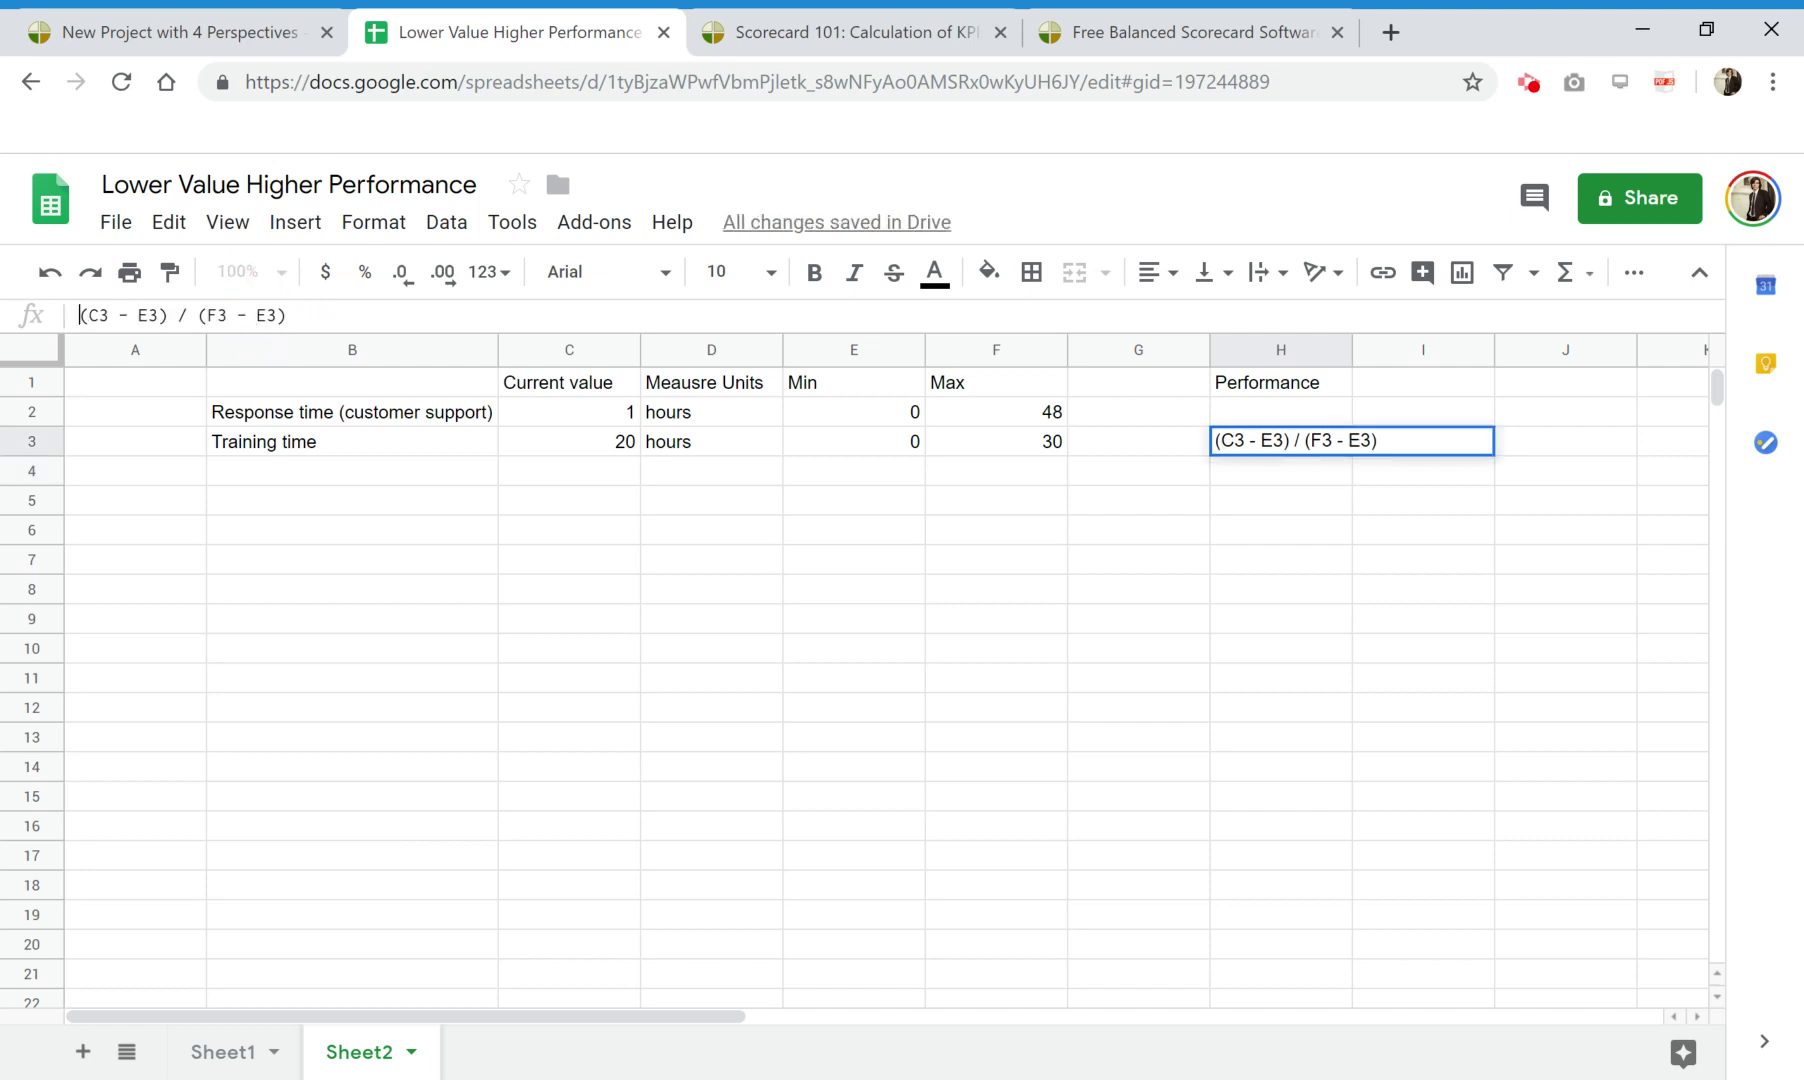
type("=")
key("Return")
left_click(1280, 441)
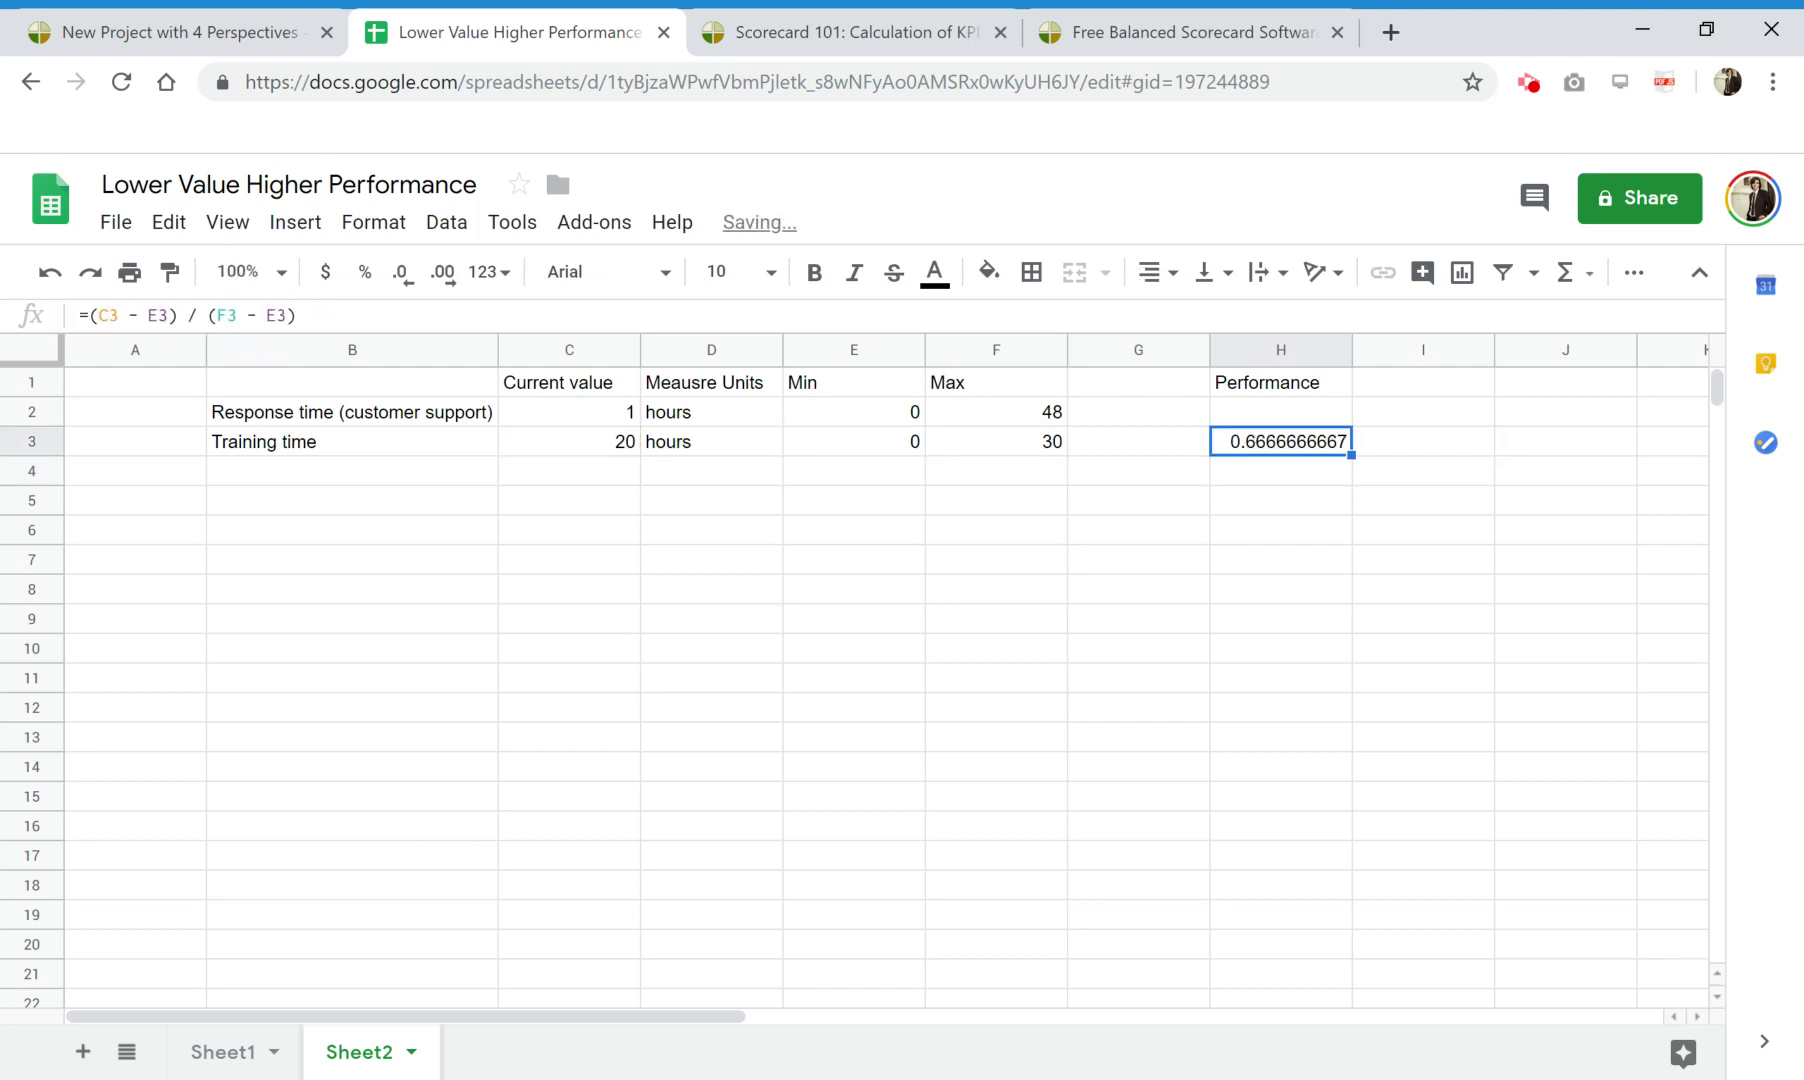
Format H3 as a percentage and try a Training time value of 30 against Max 30.
left_click(365, 272)
left_click(1003, 593)
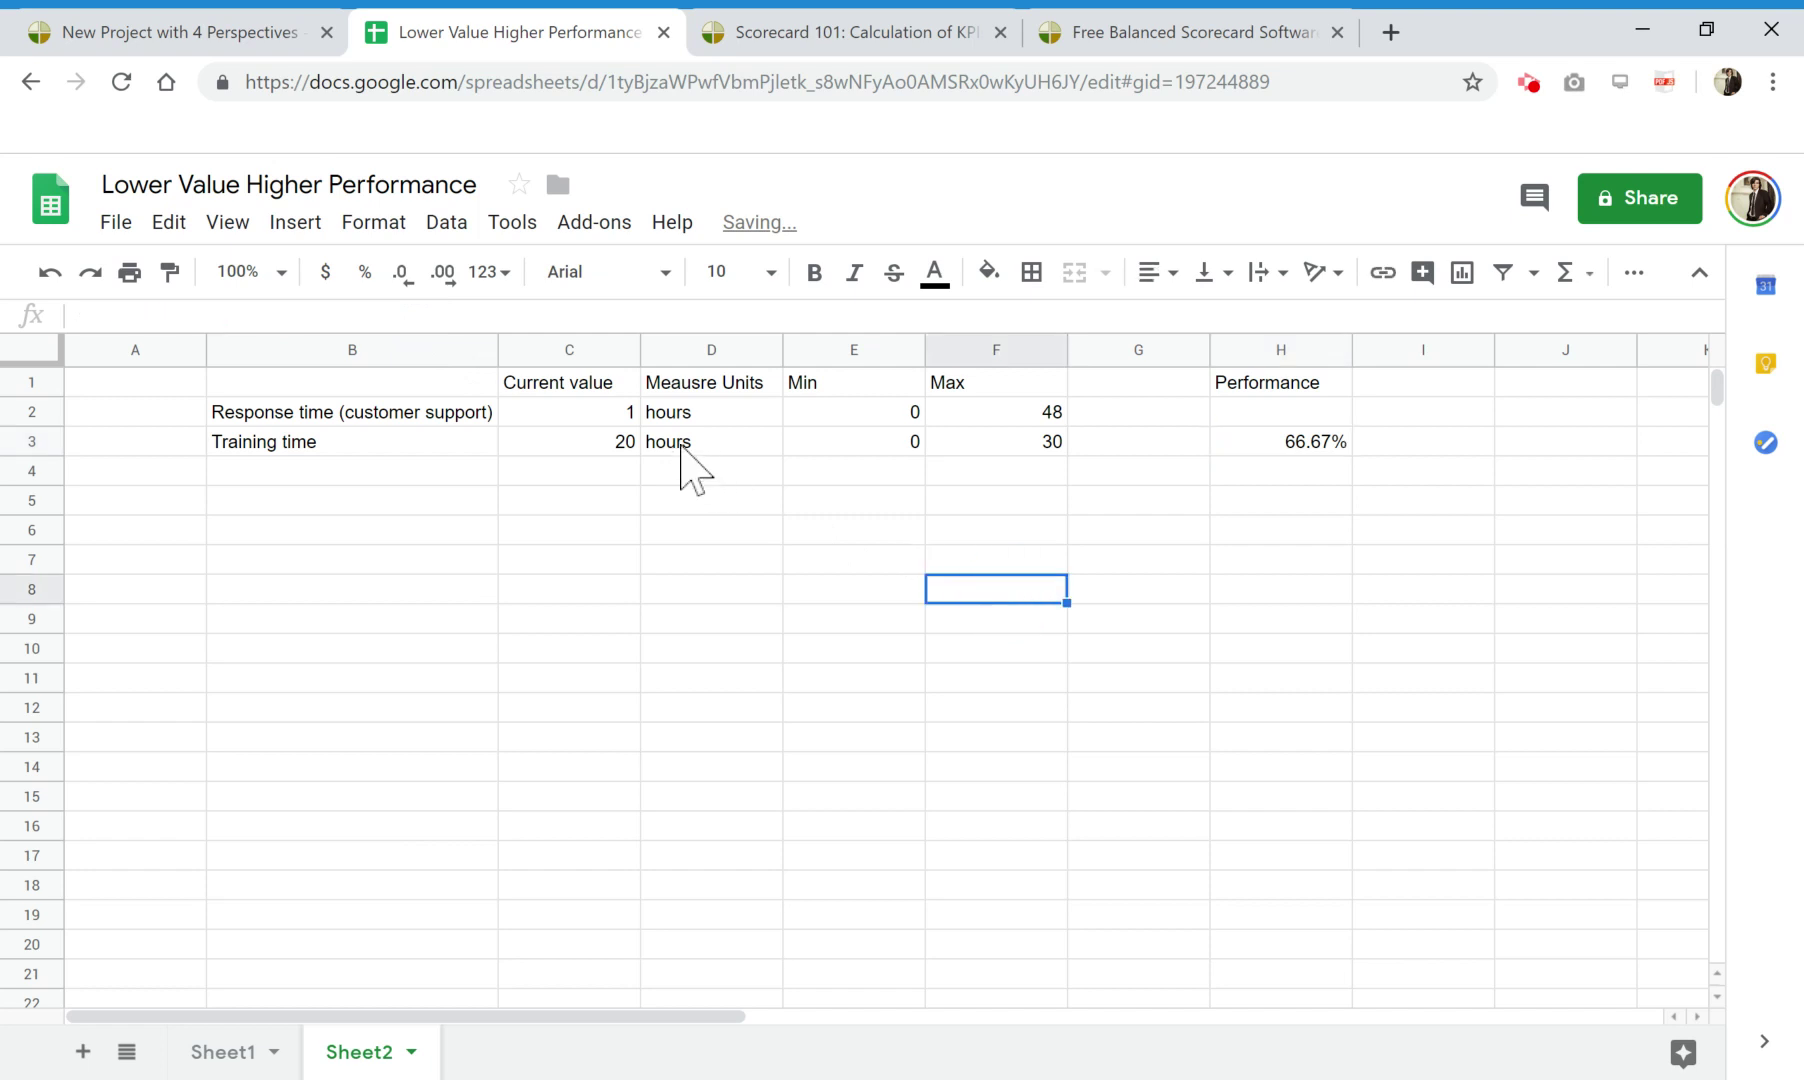
left_click(612, 442)
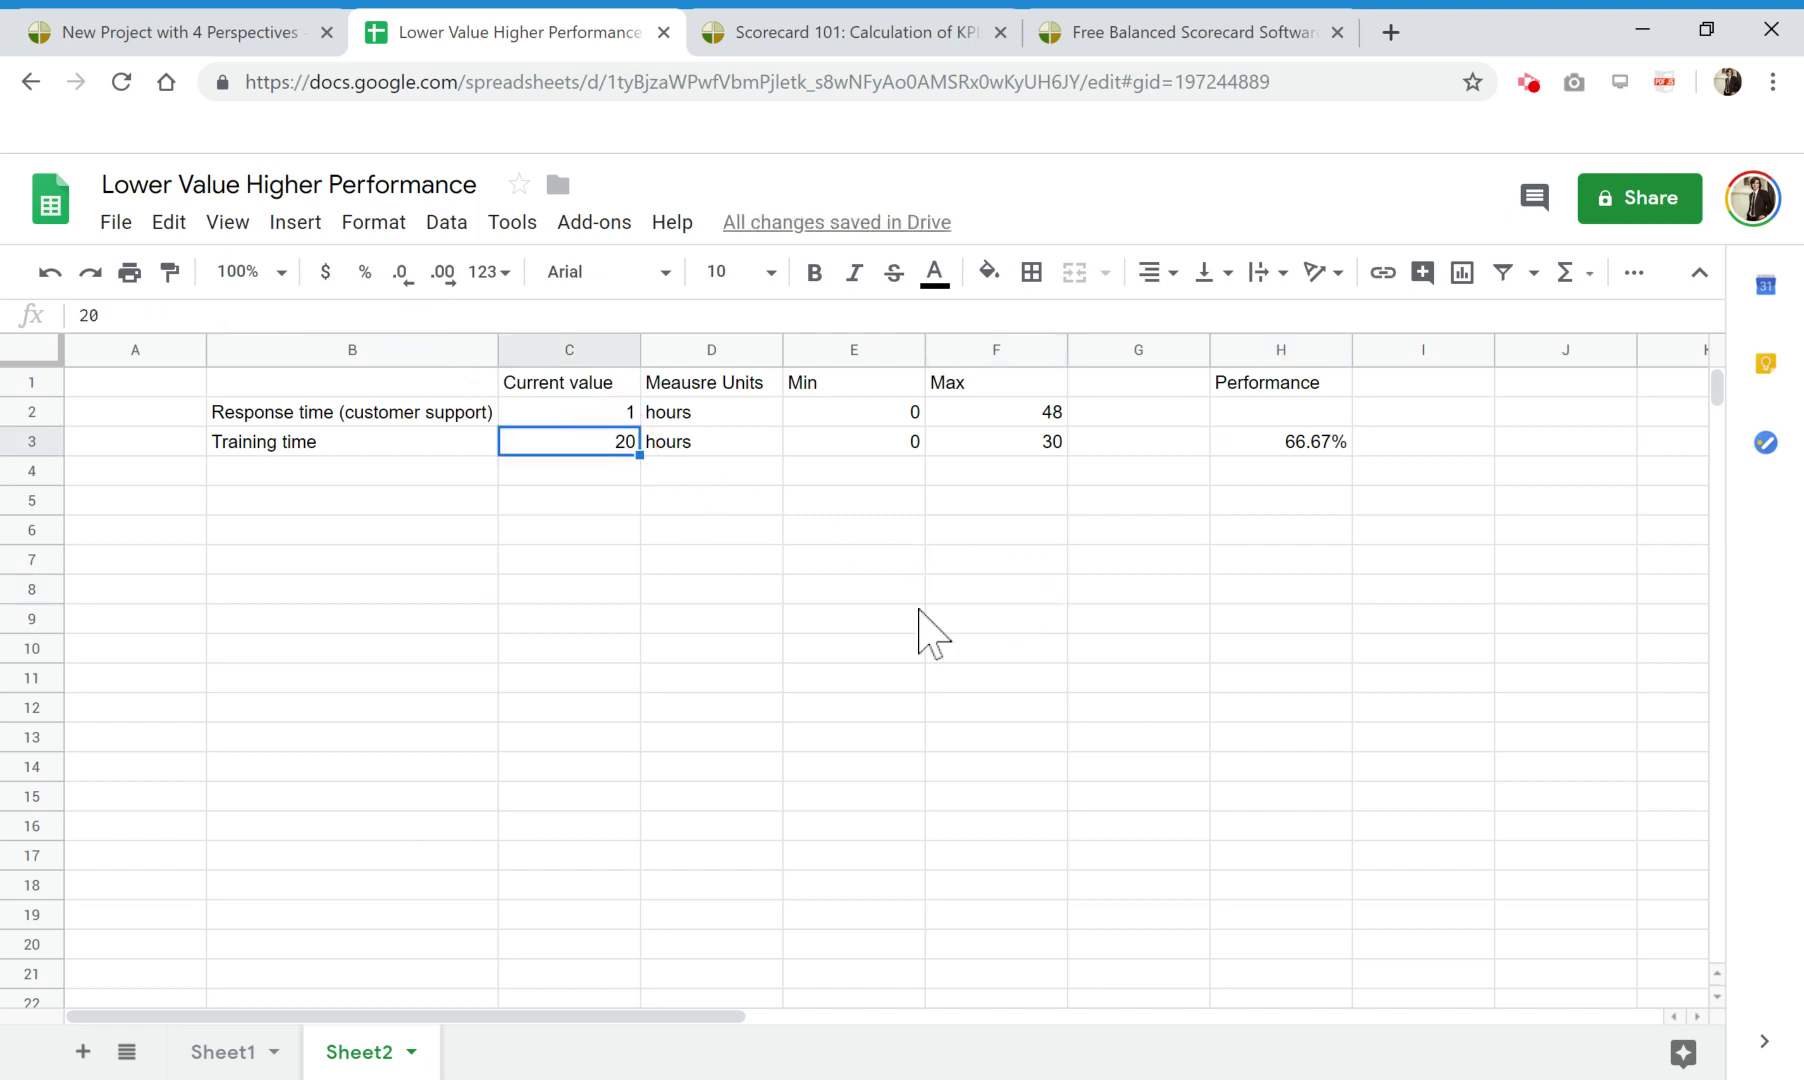
type("30")
key("Return")
key("Up")
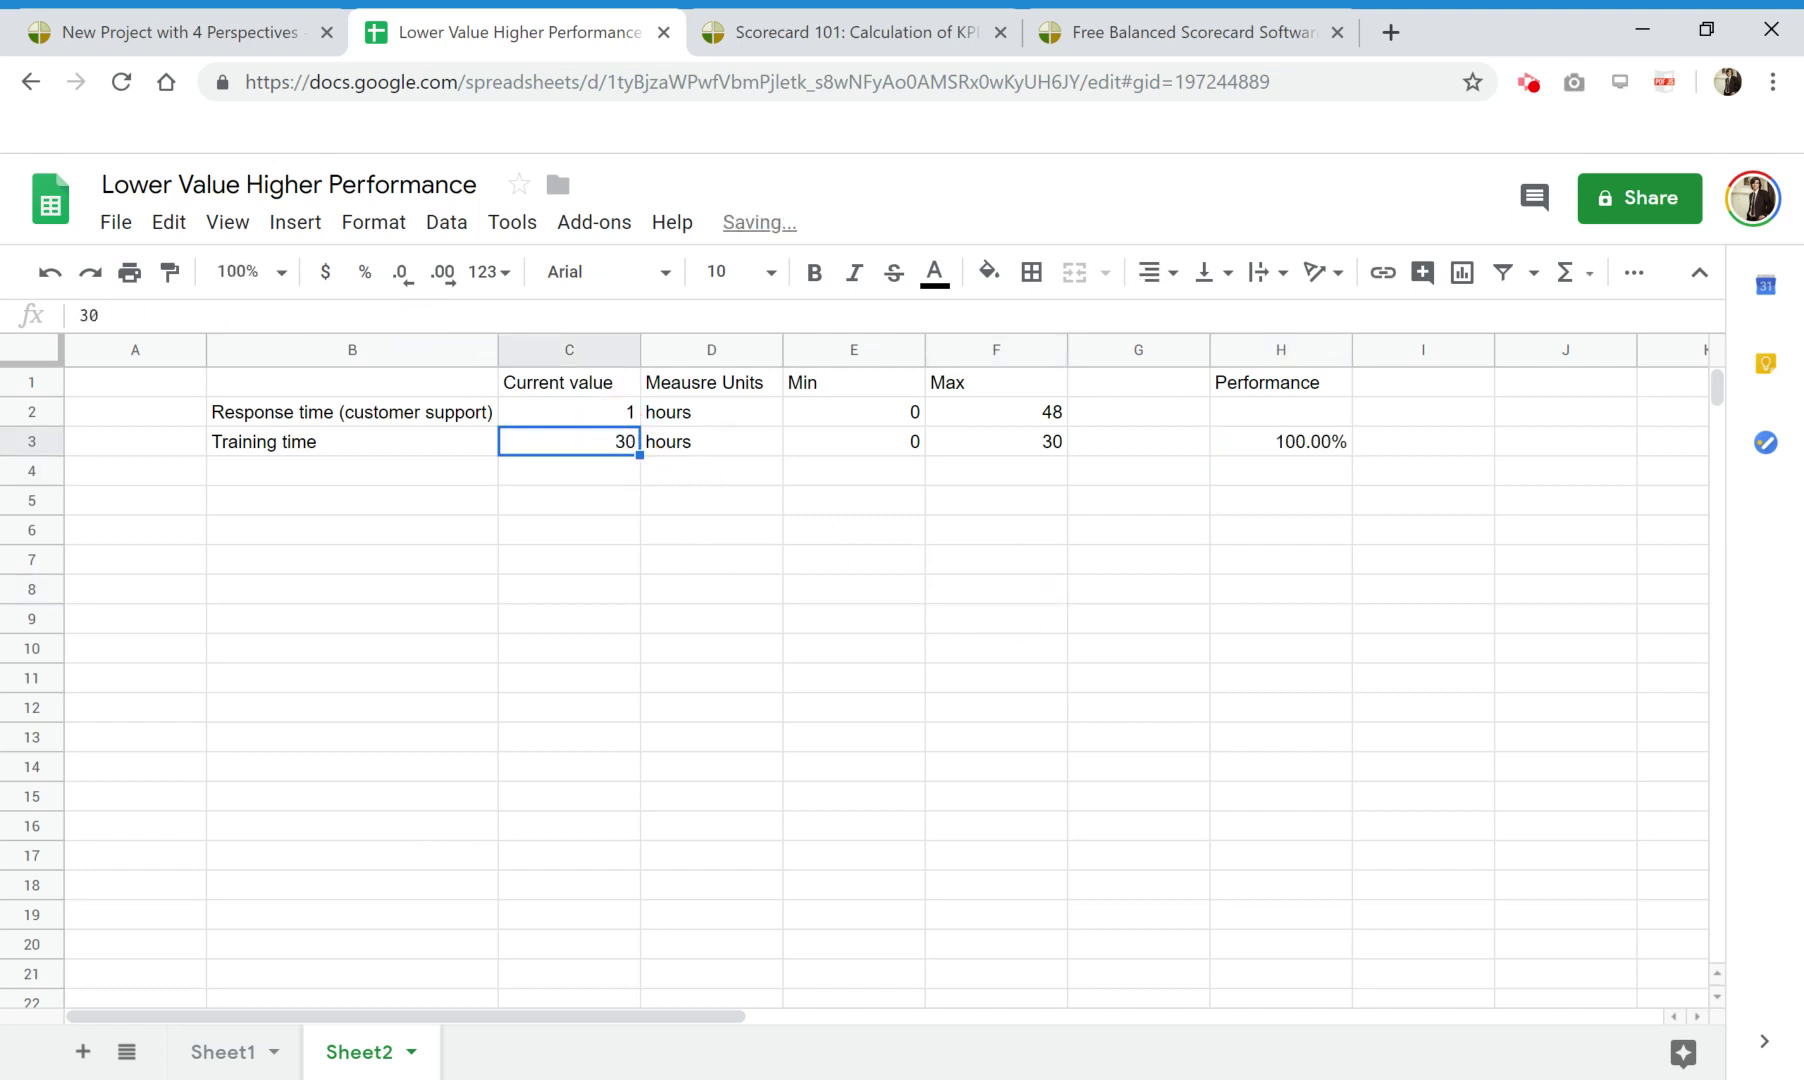
left_click(1038, 413)
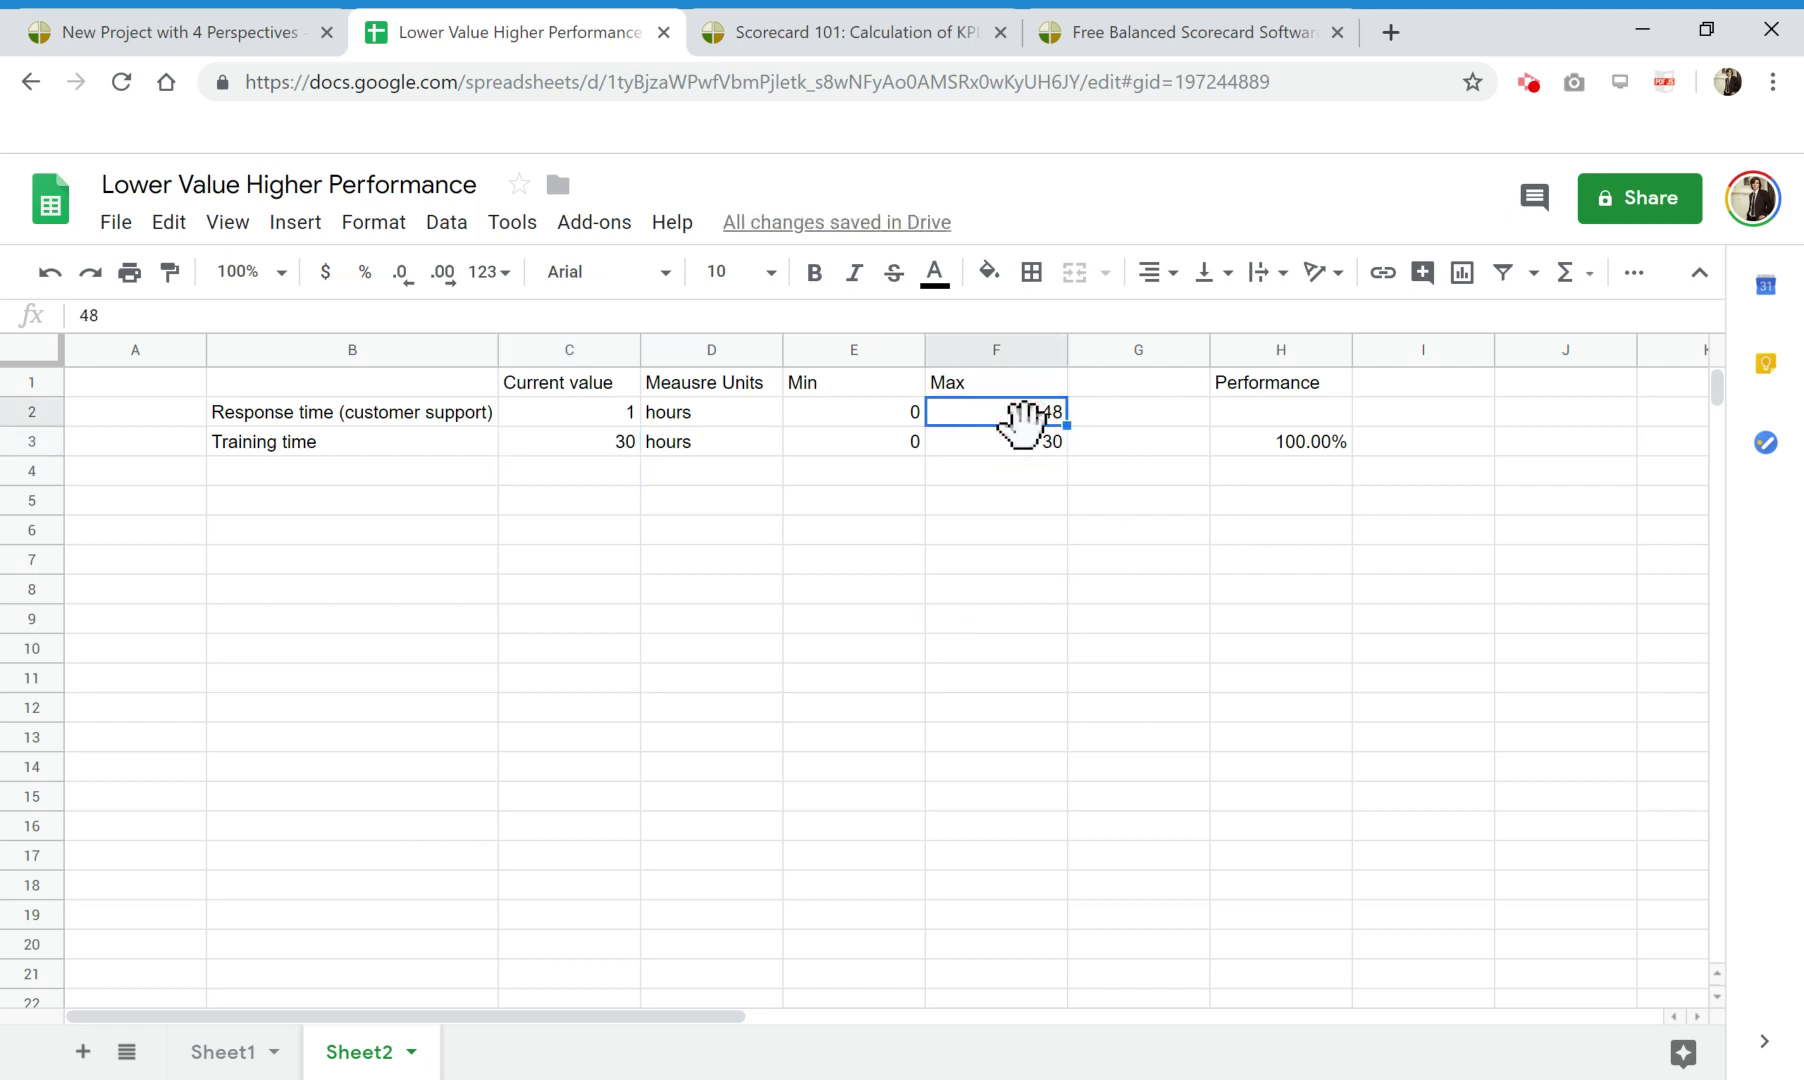
left_click(1025, 442)
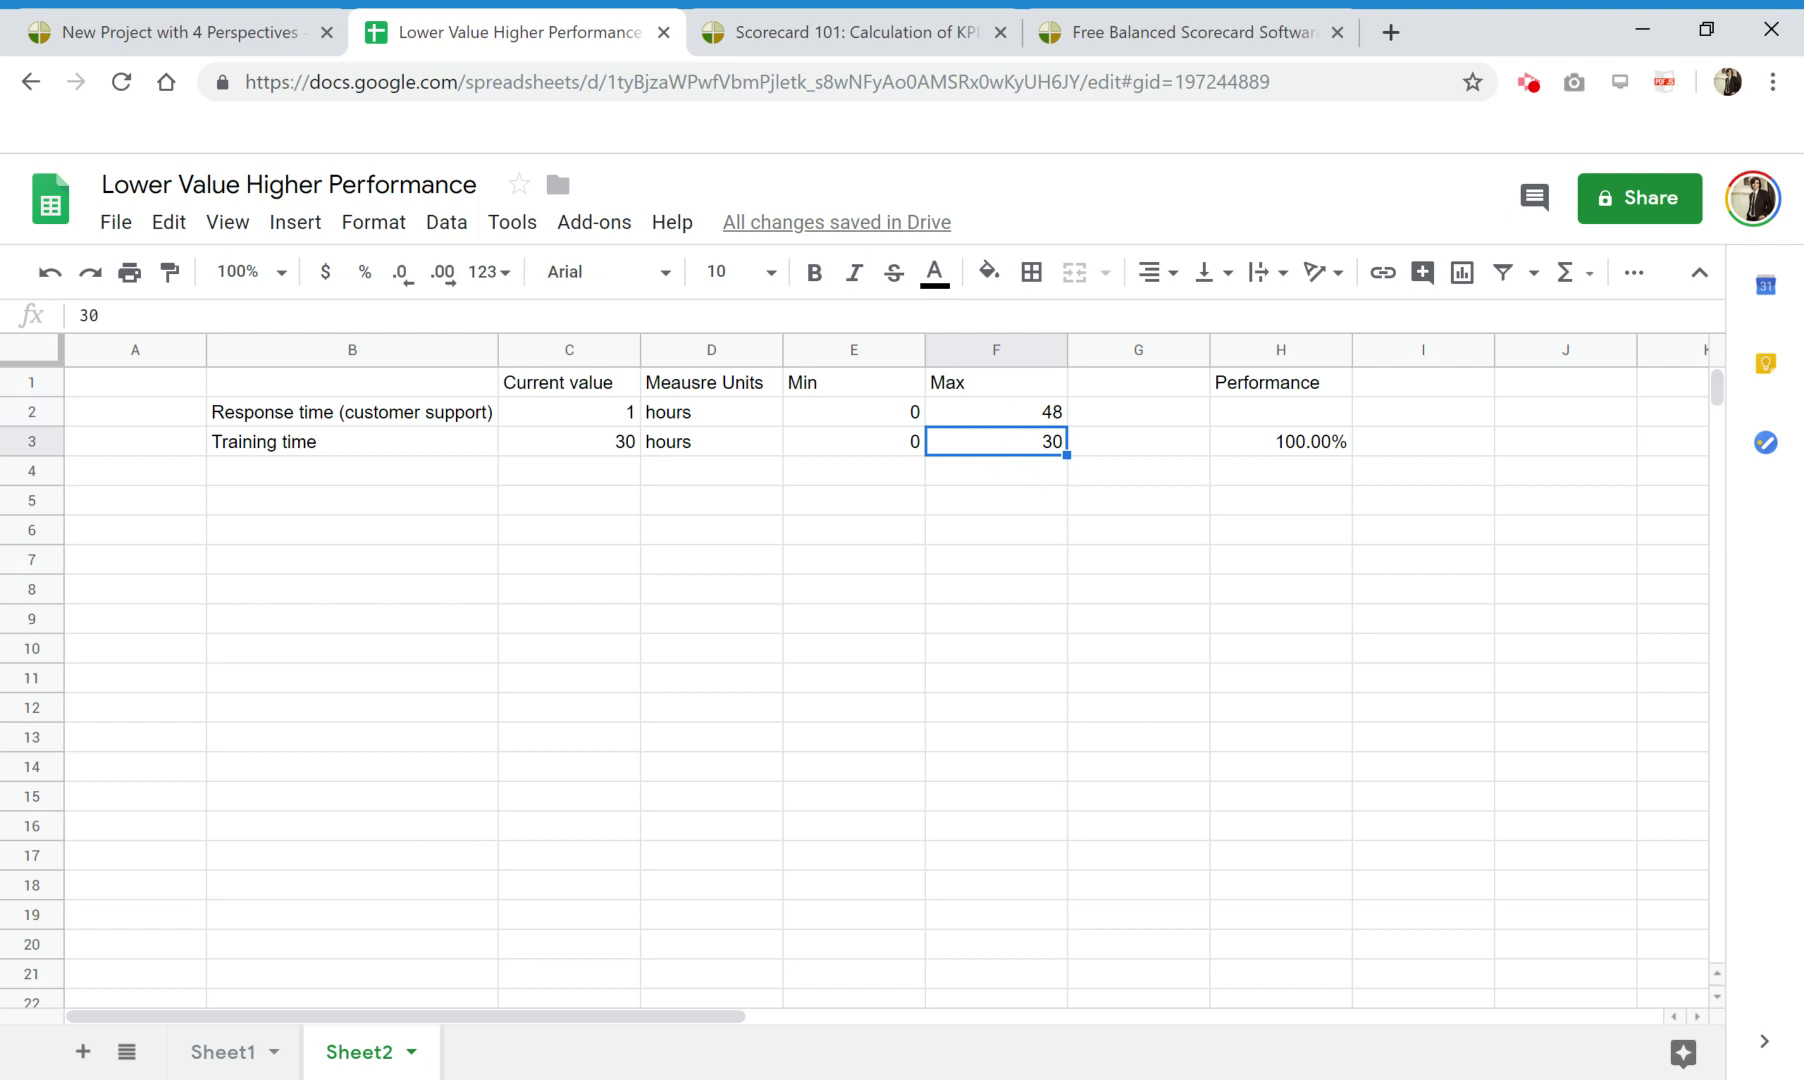
left_click(1289, 445)
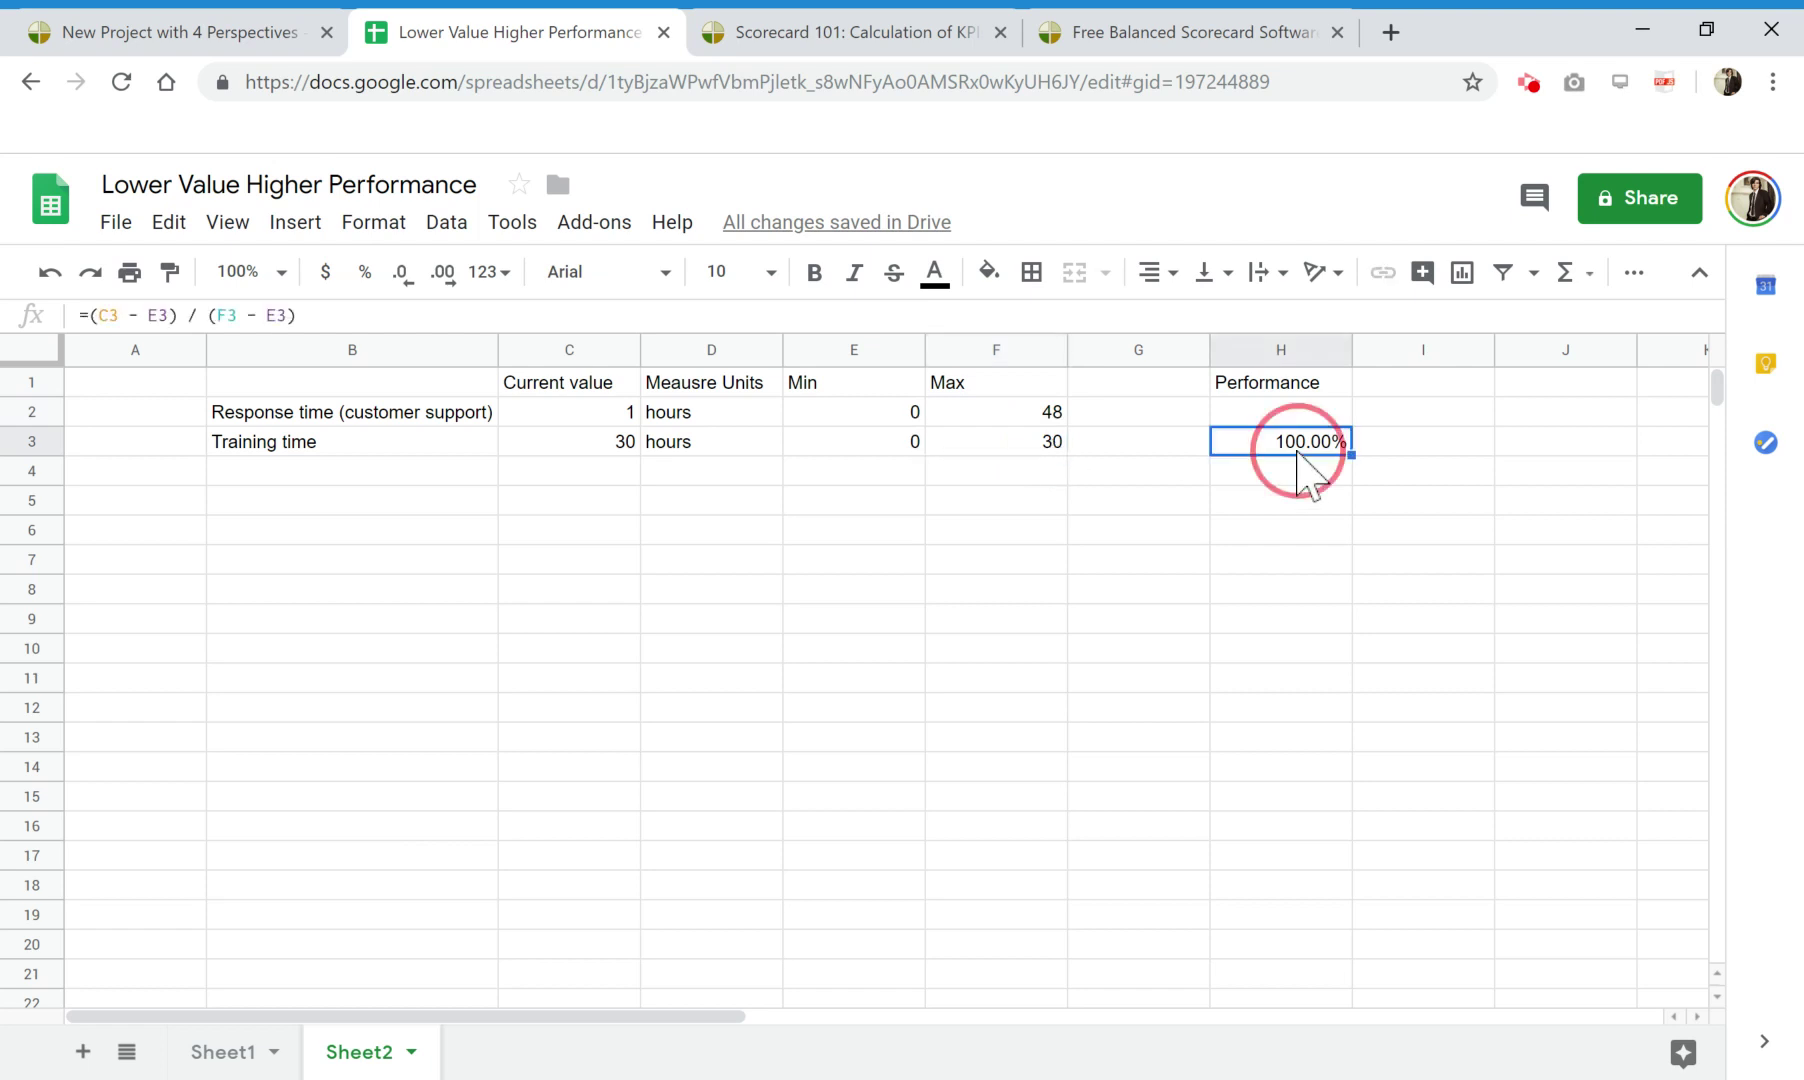
Try Training time values 31 and 0, settle on 25 (83.33%), and copy H3.
left_click(615, 441)
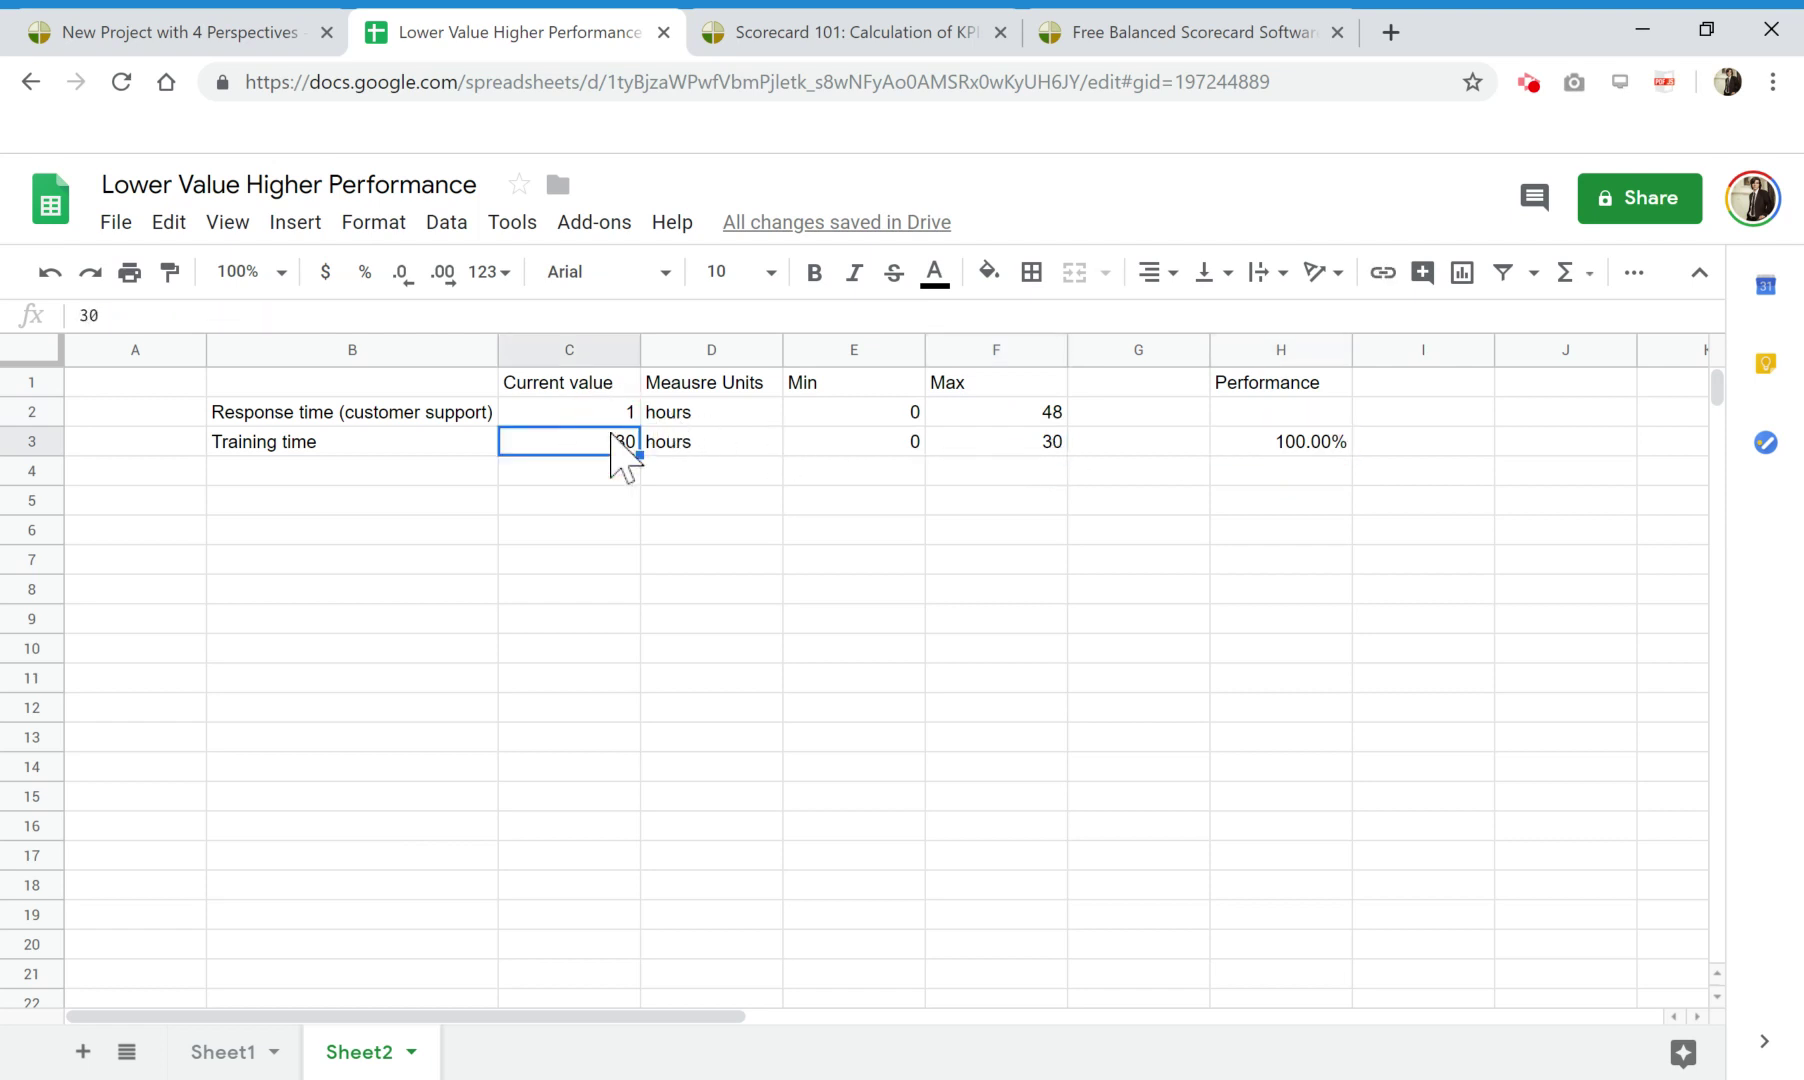
type("31")
key("Return")
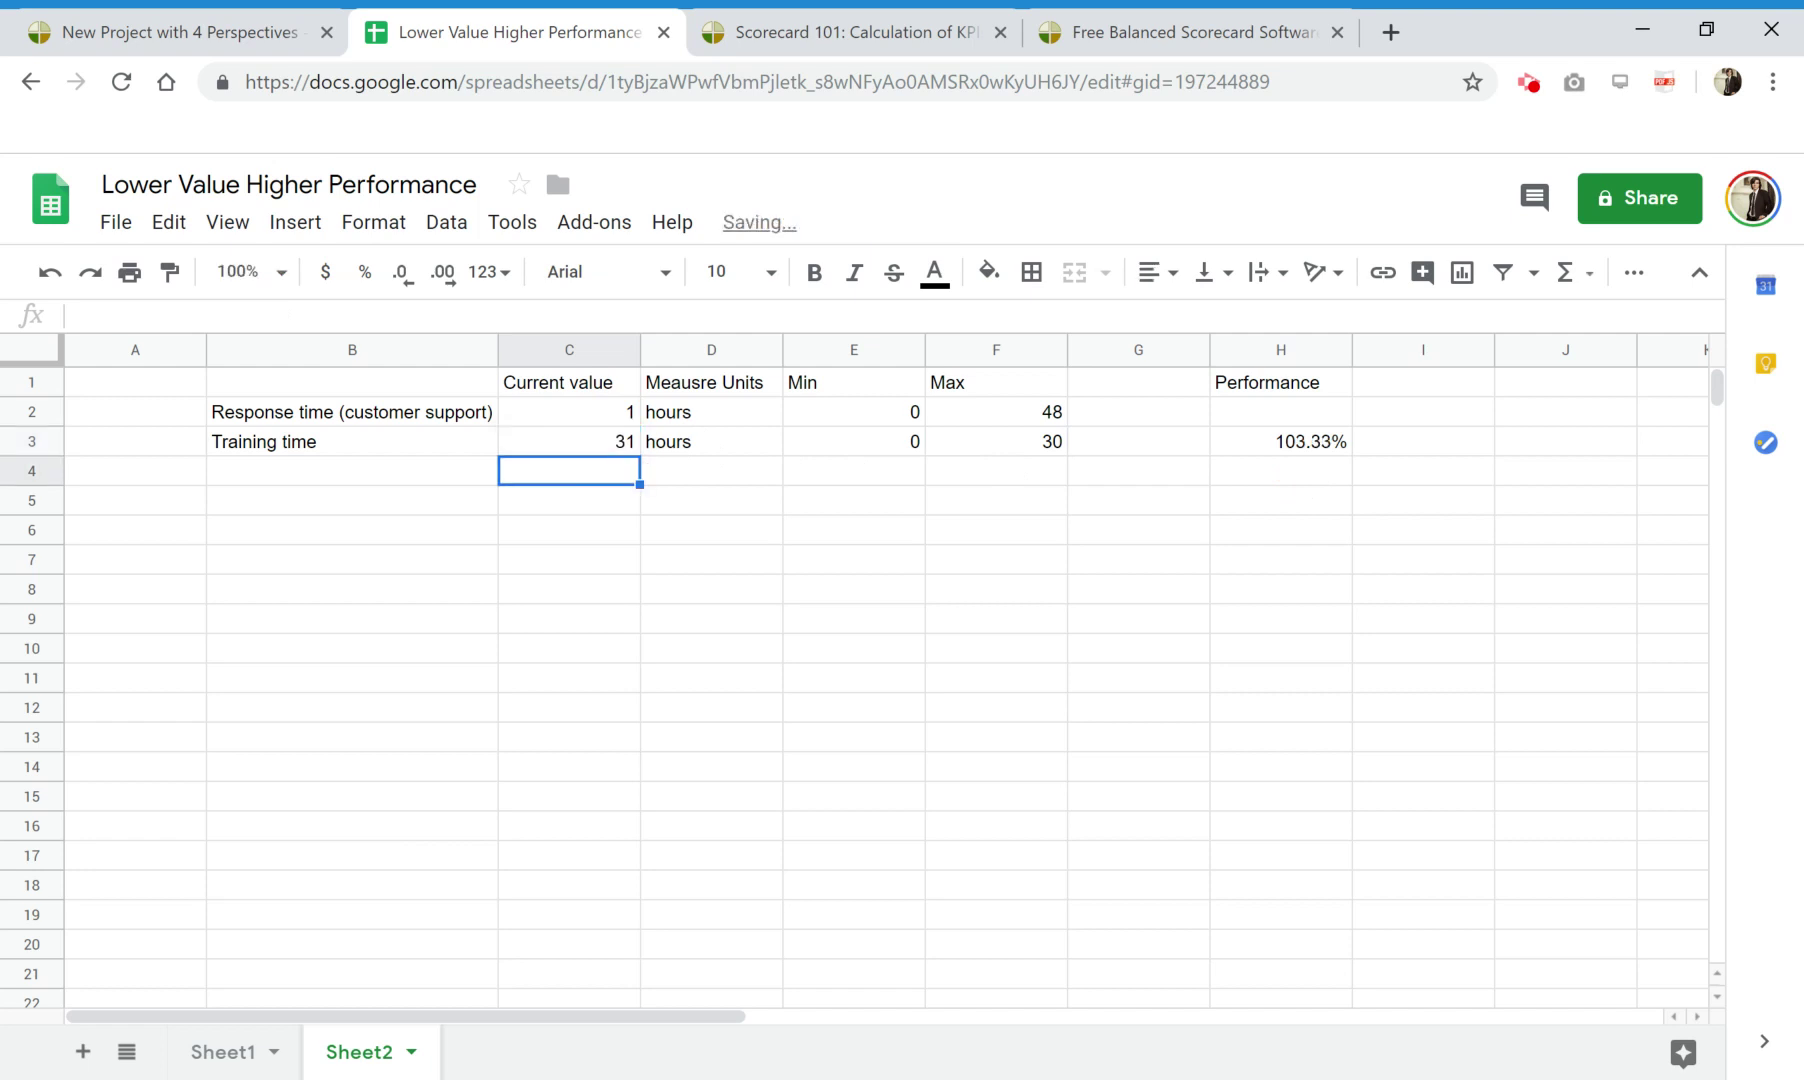
left_click(569, 441)
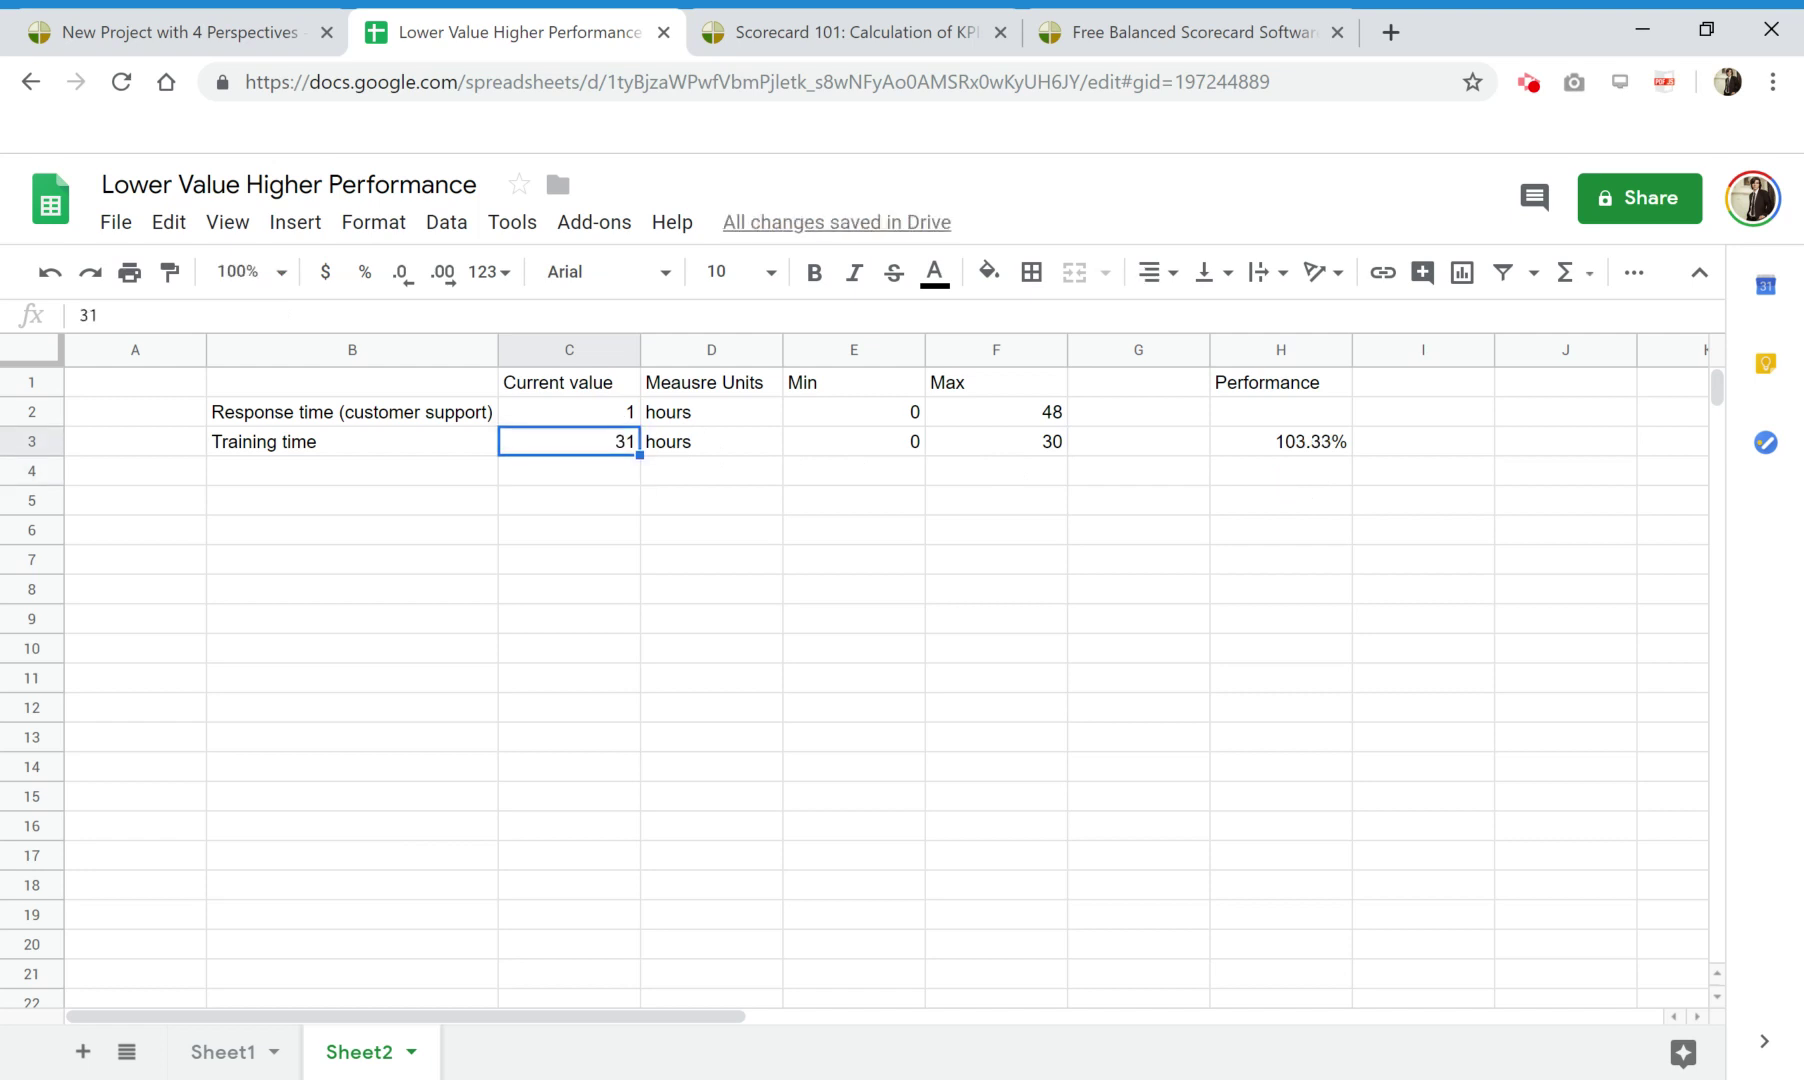
type("0")
key("Return")
key("Up")
type("25")
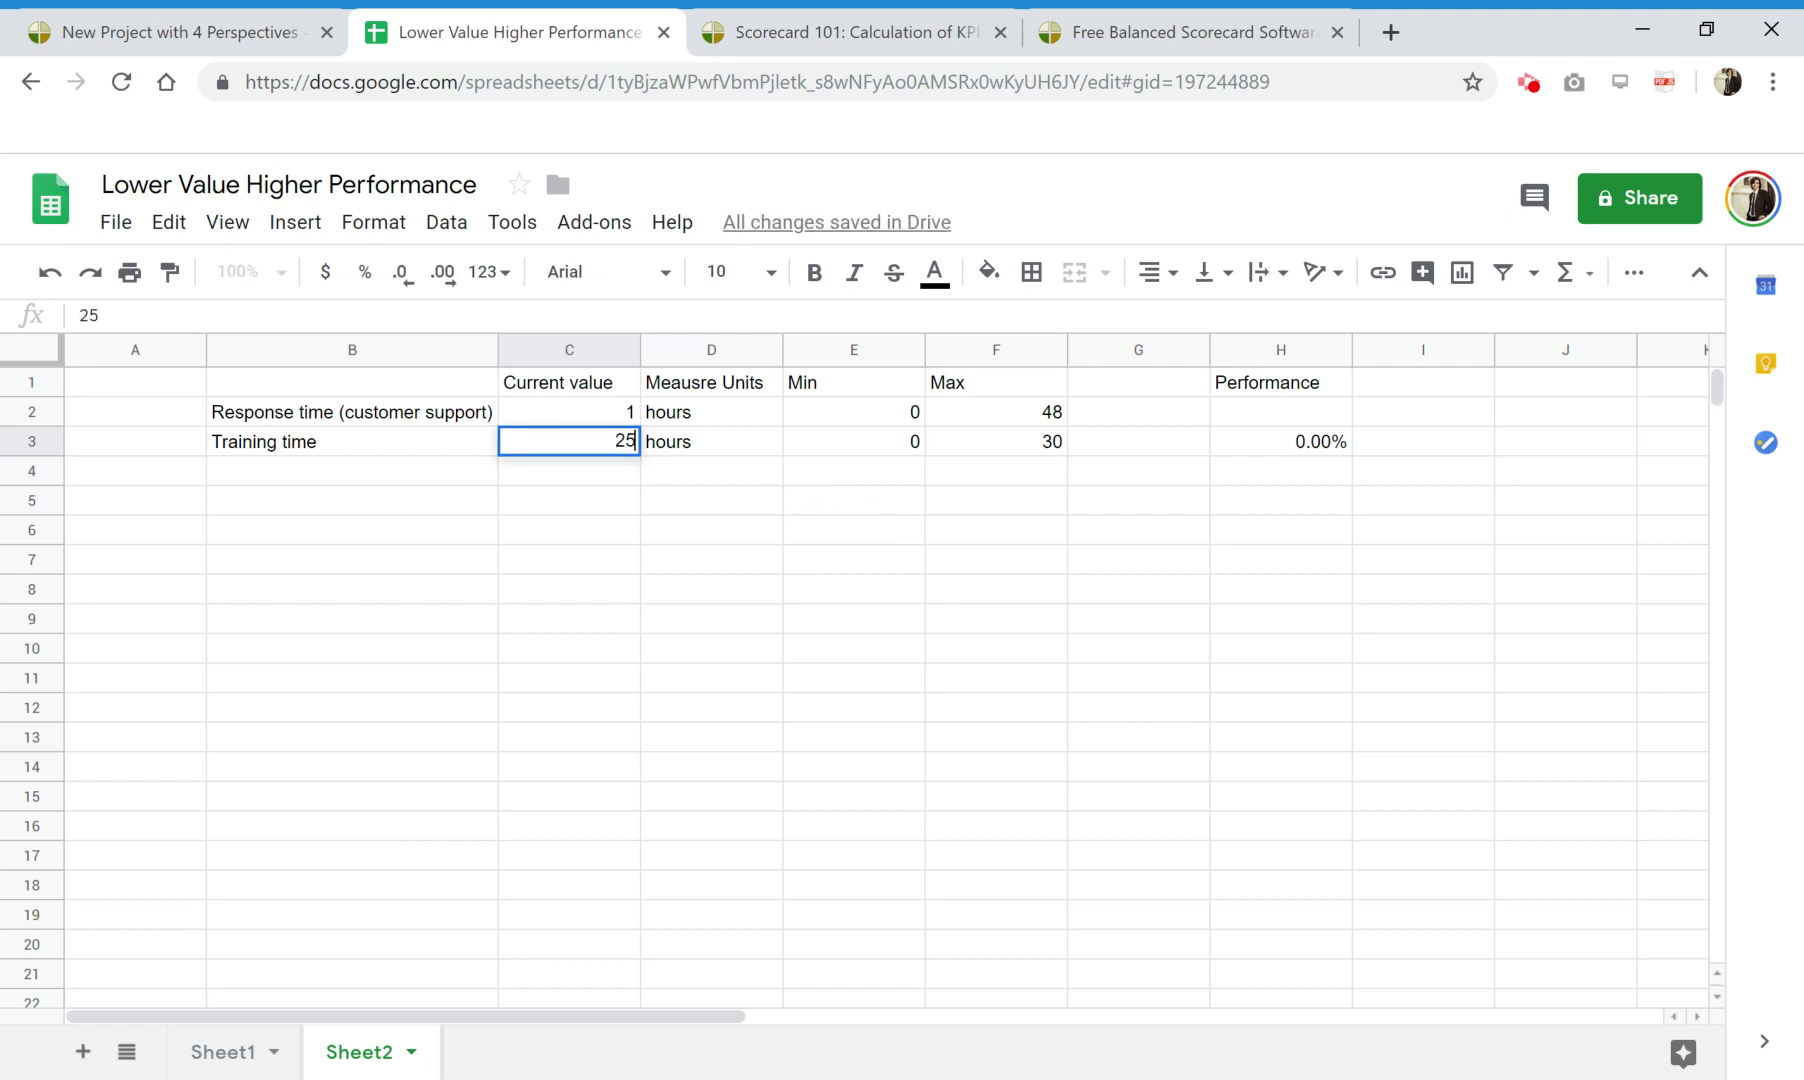
key("Return")
key("Up")
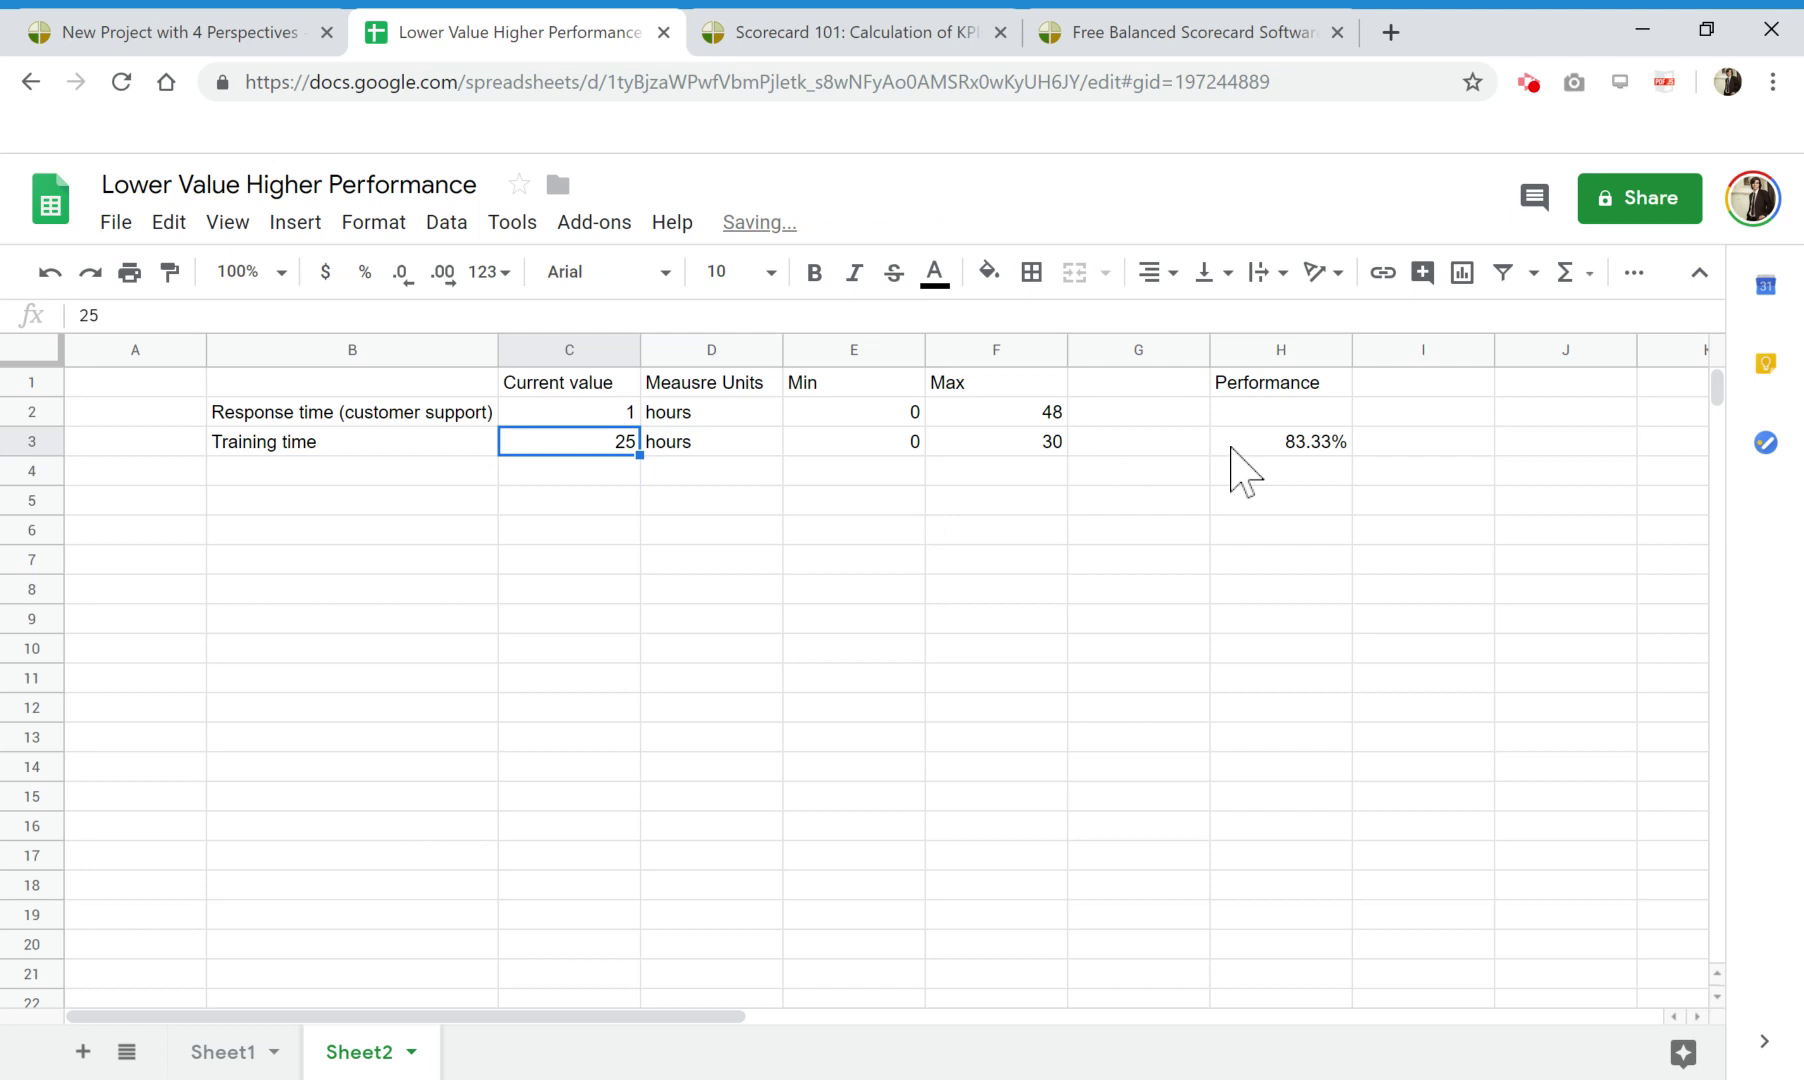
left_click(1305, 443)
key("ctrl+c")
Paste the Performance formula into H2 and set Response time's current value to 48.
left_click(1318, 412)
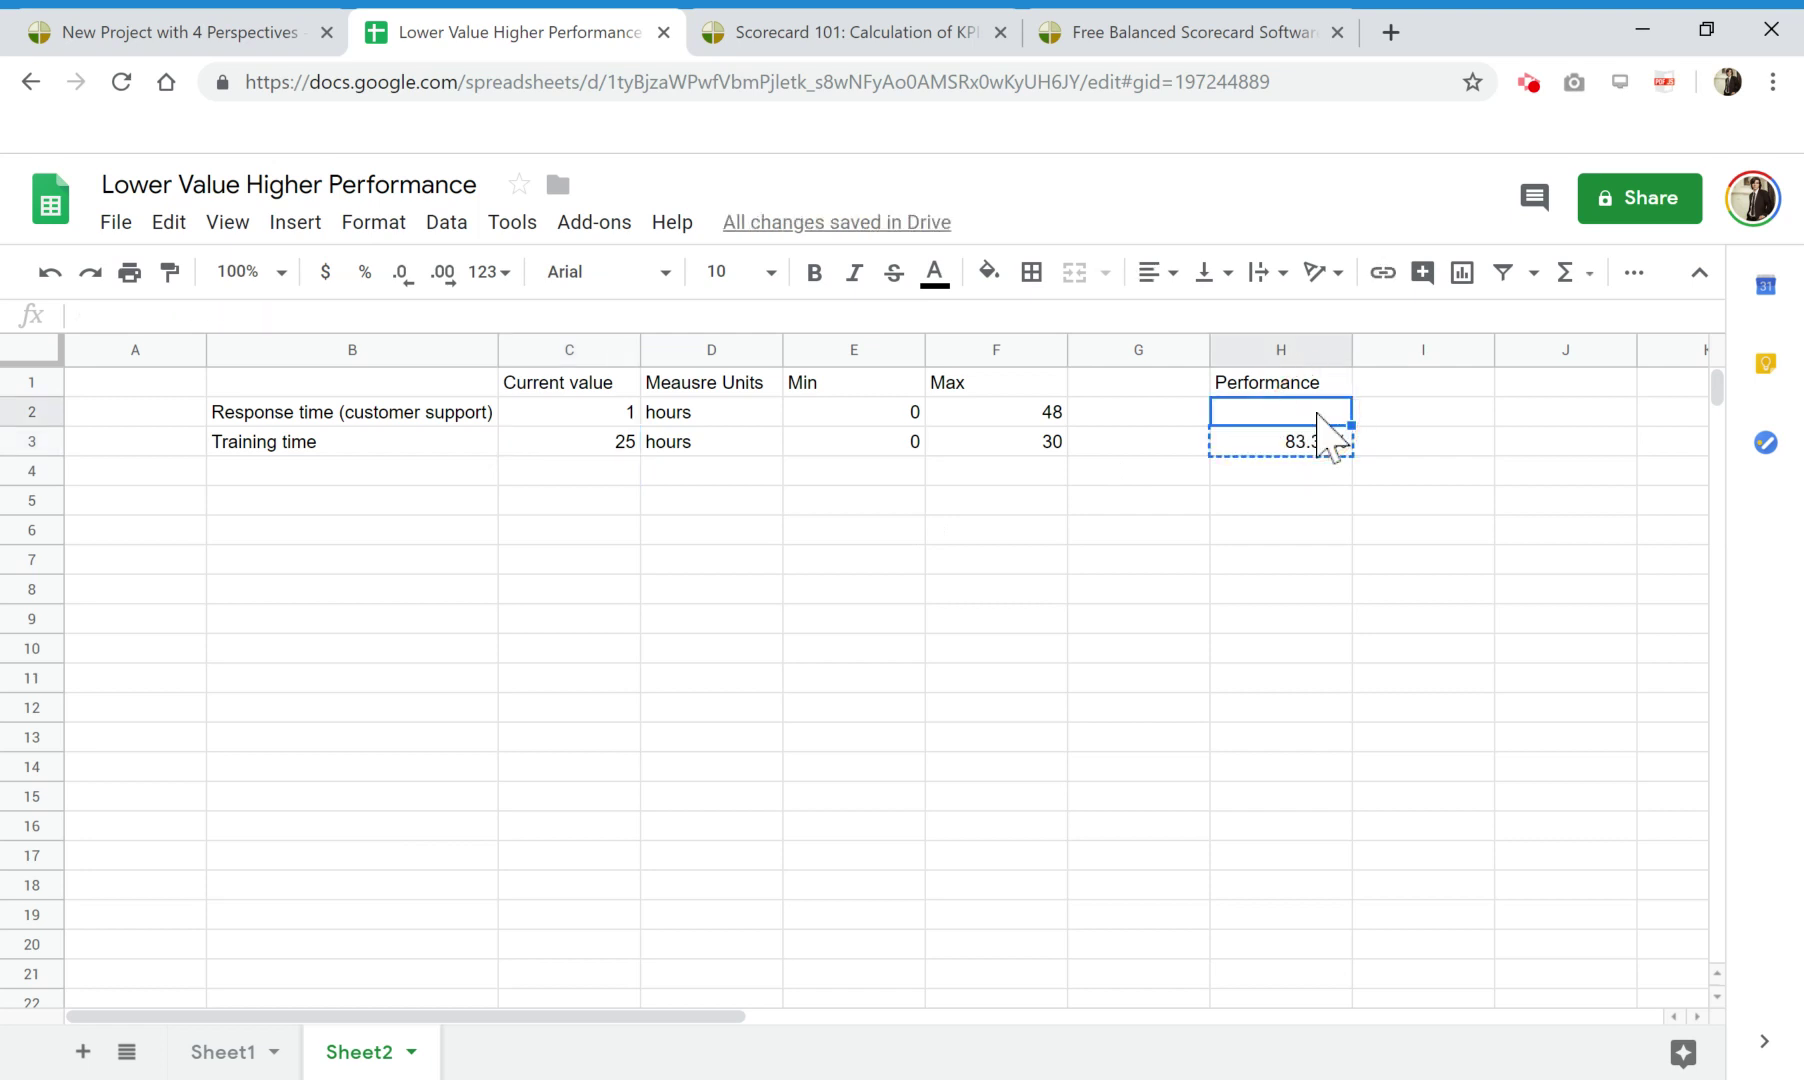
key("ctrl+v")
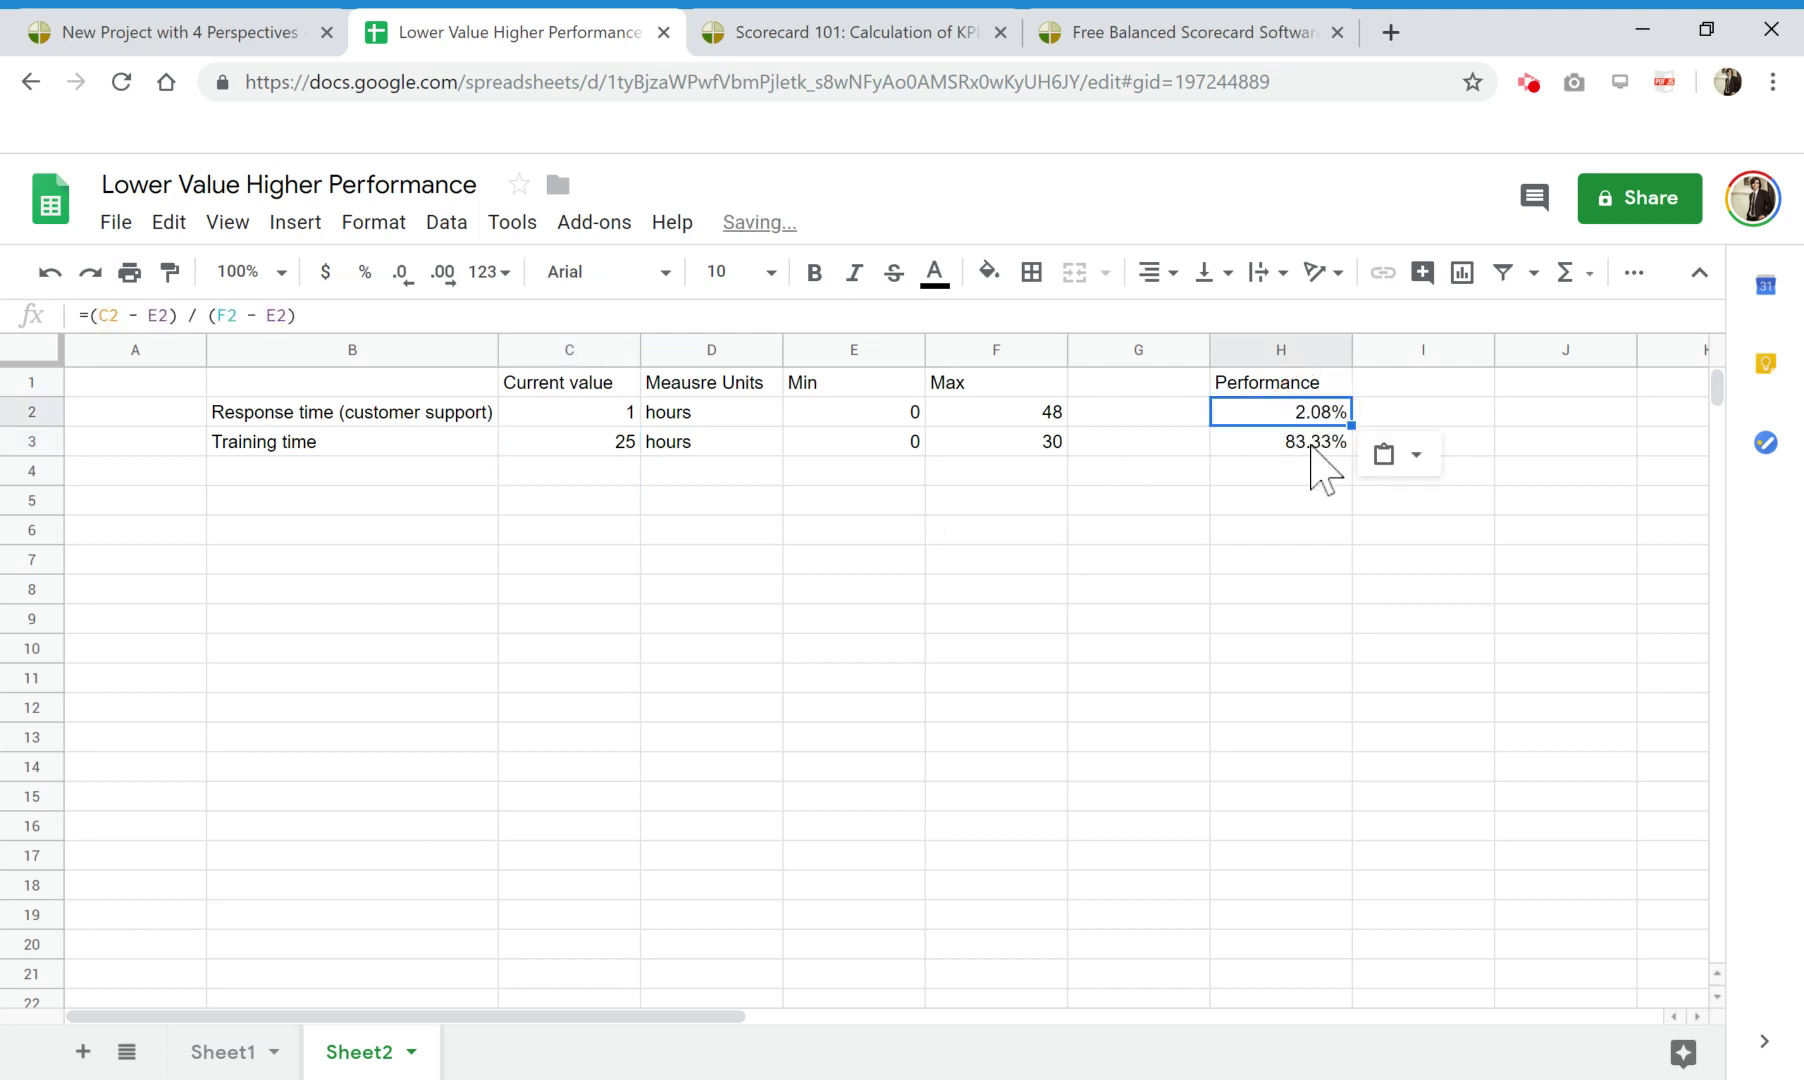
left_click(622, 410)
type("48")
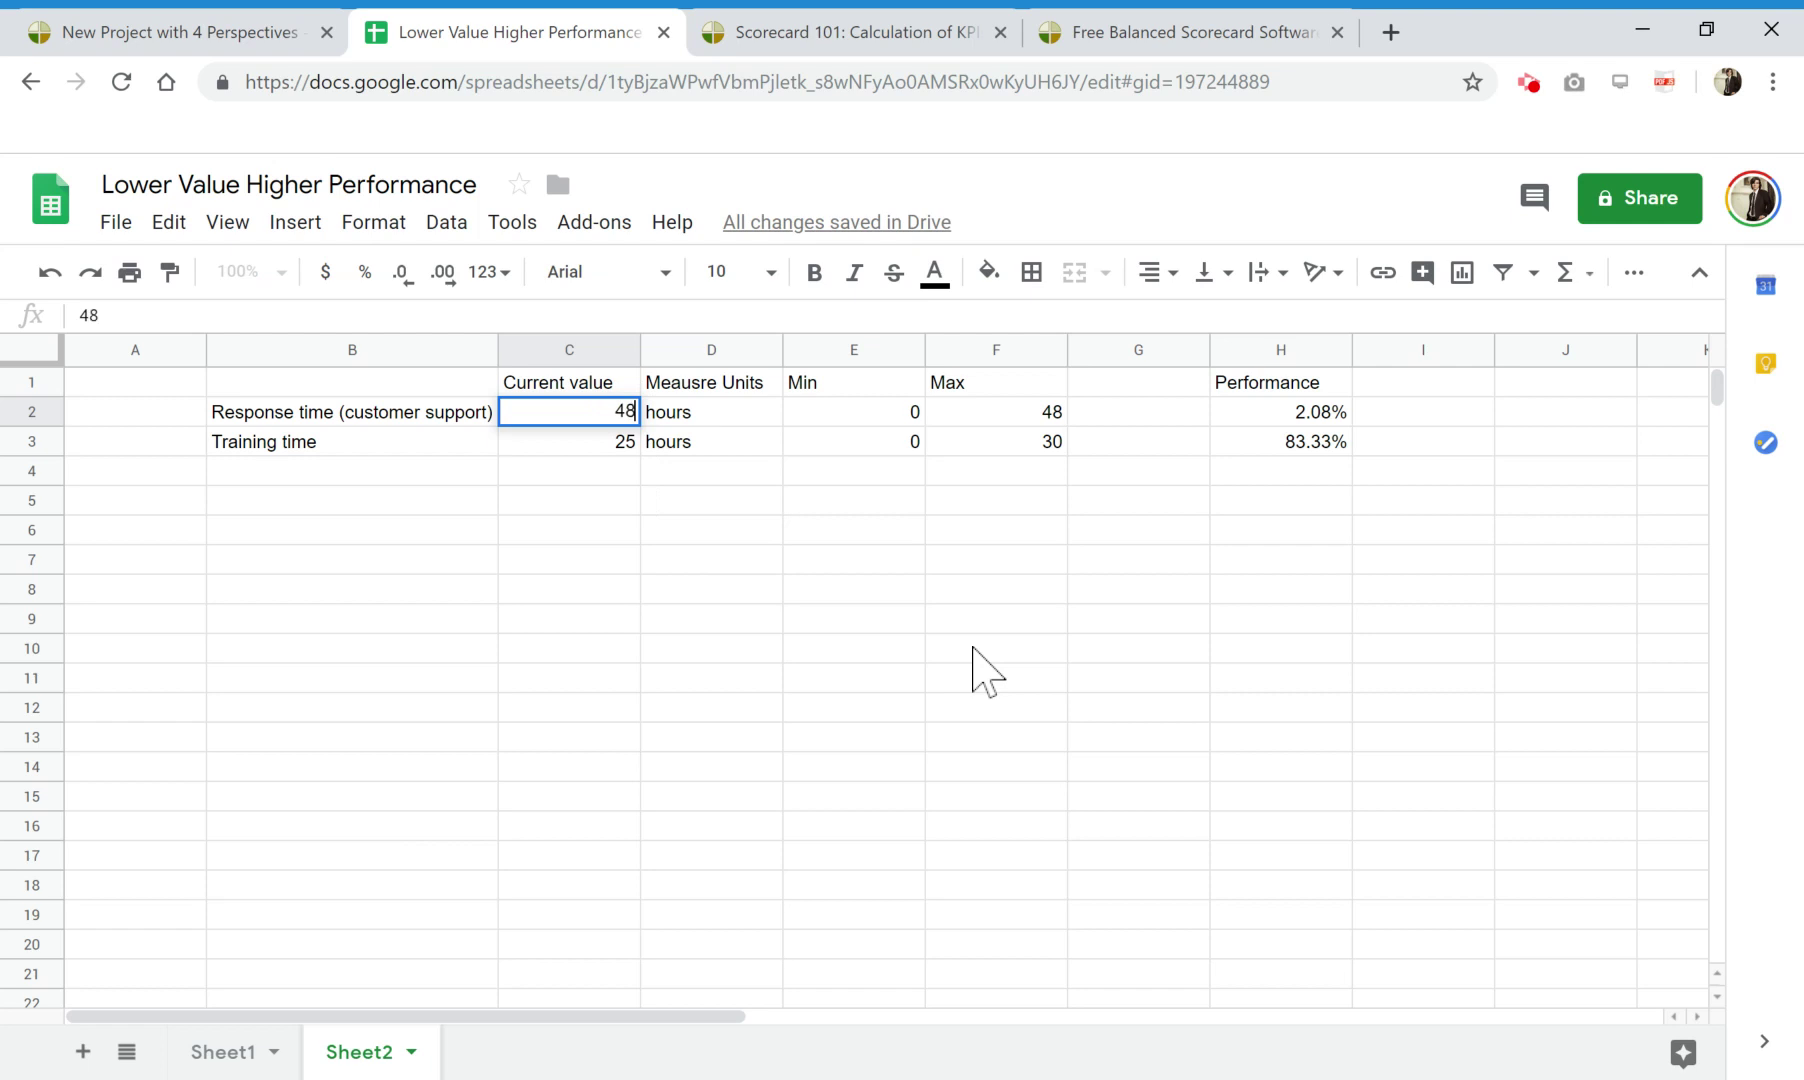
key("Return")
key("Up")
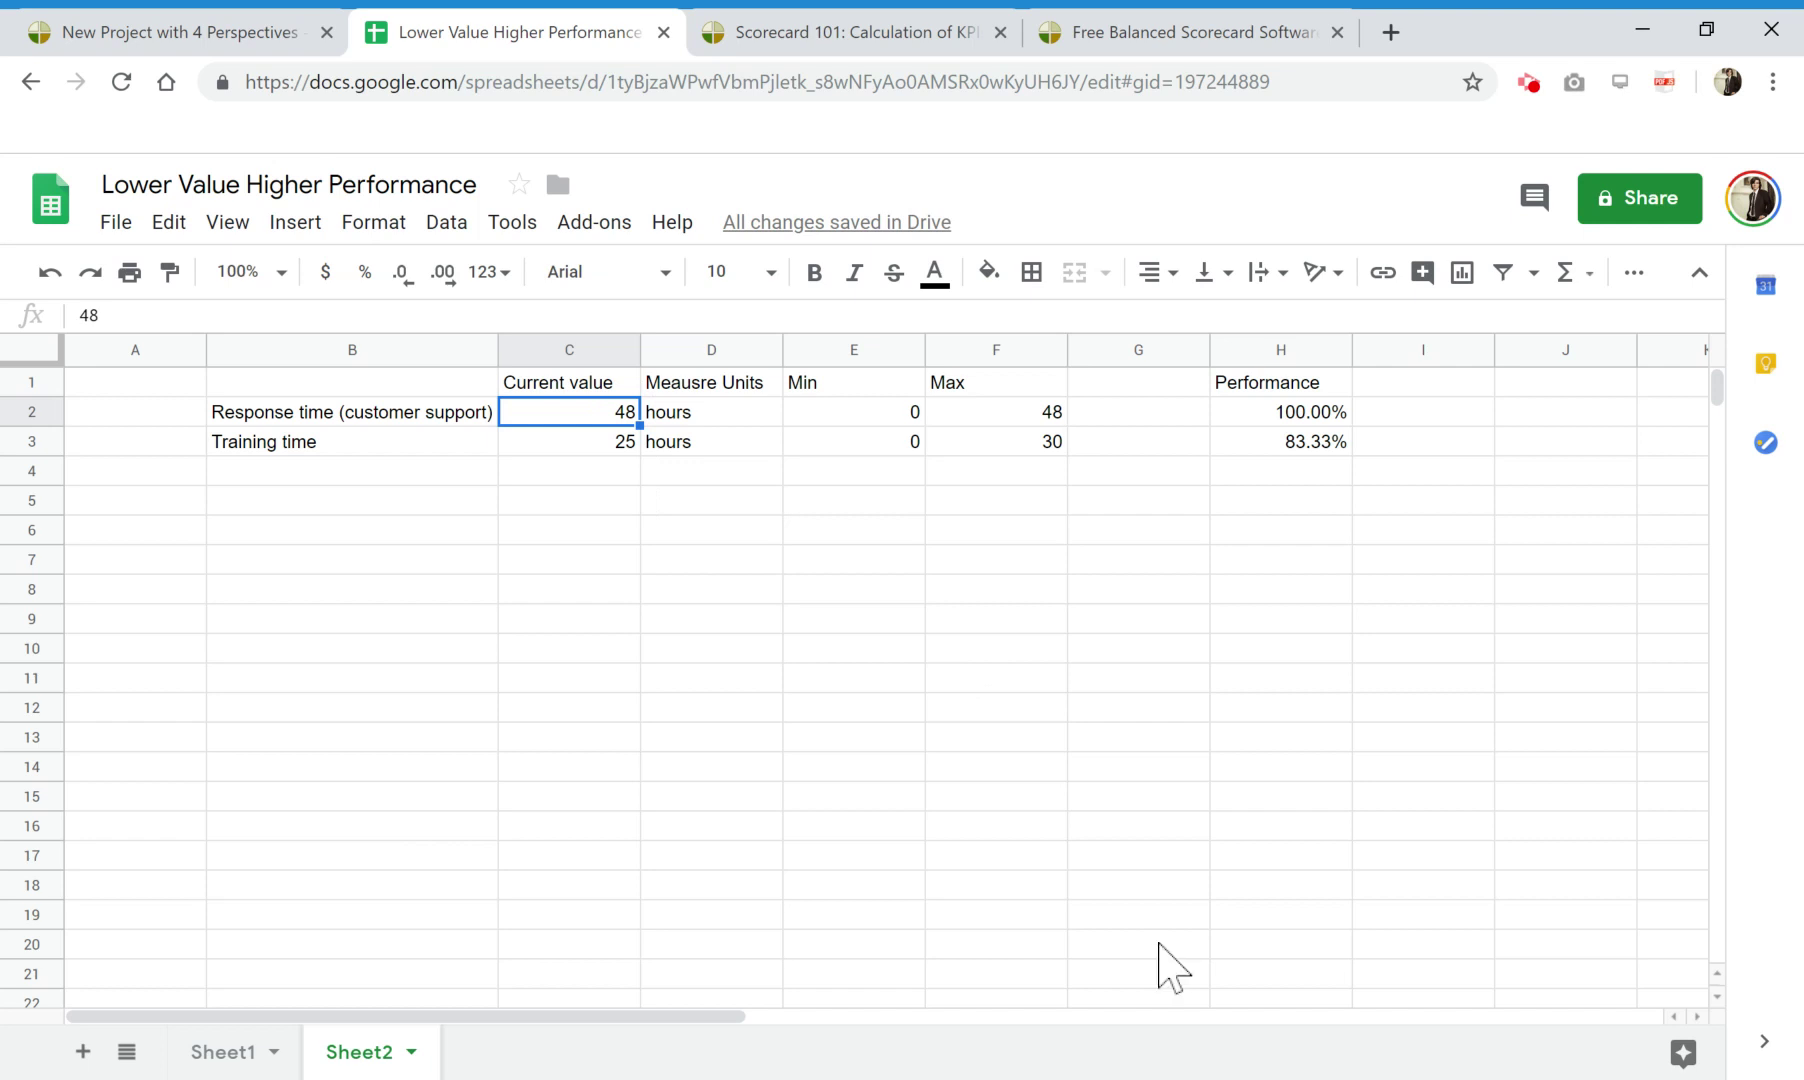
Check H2's formula, then select the Response time KPI's default optimization formula in BSC Designer.
left_click(1305, 417)
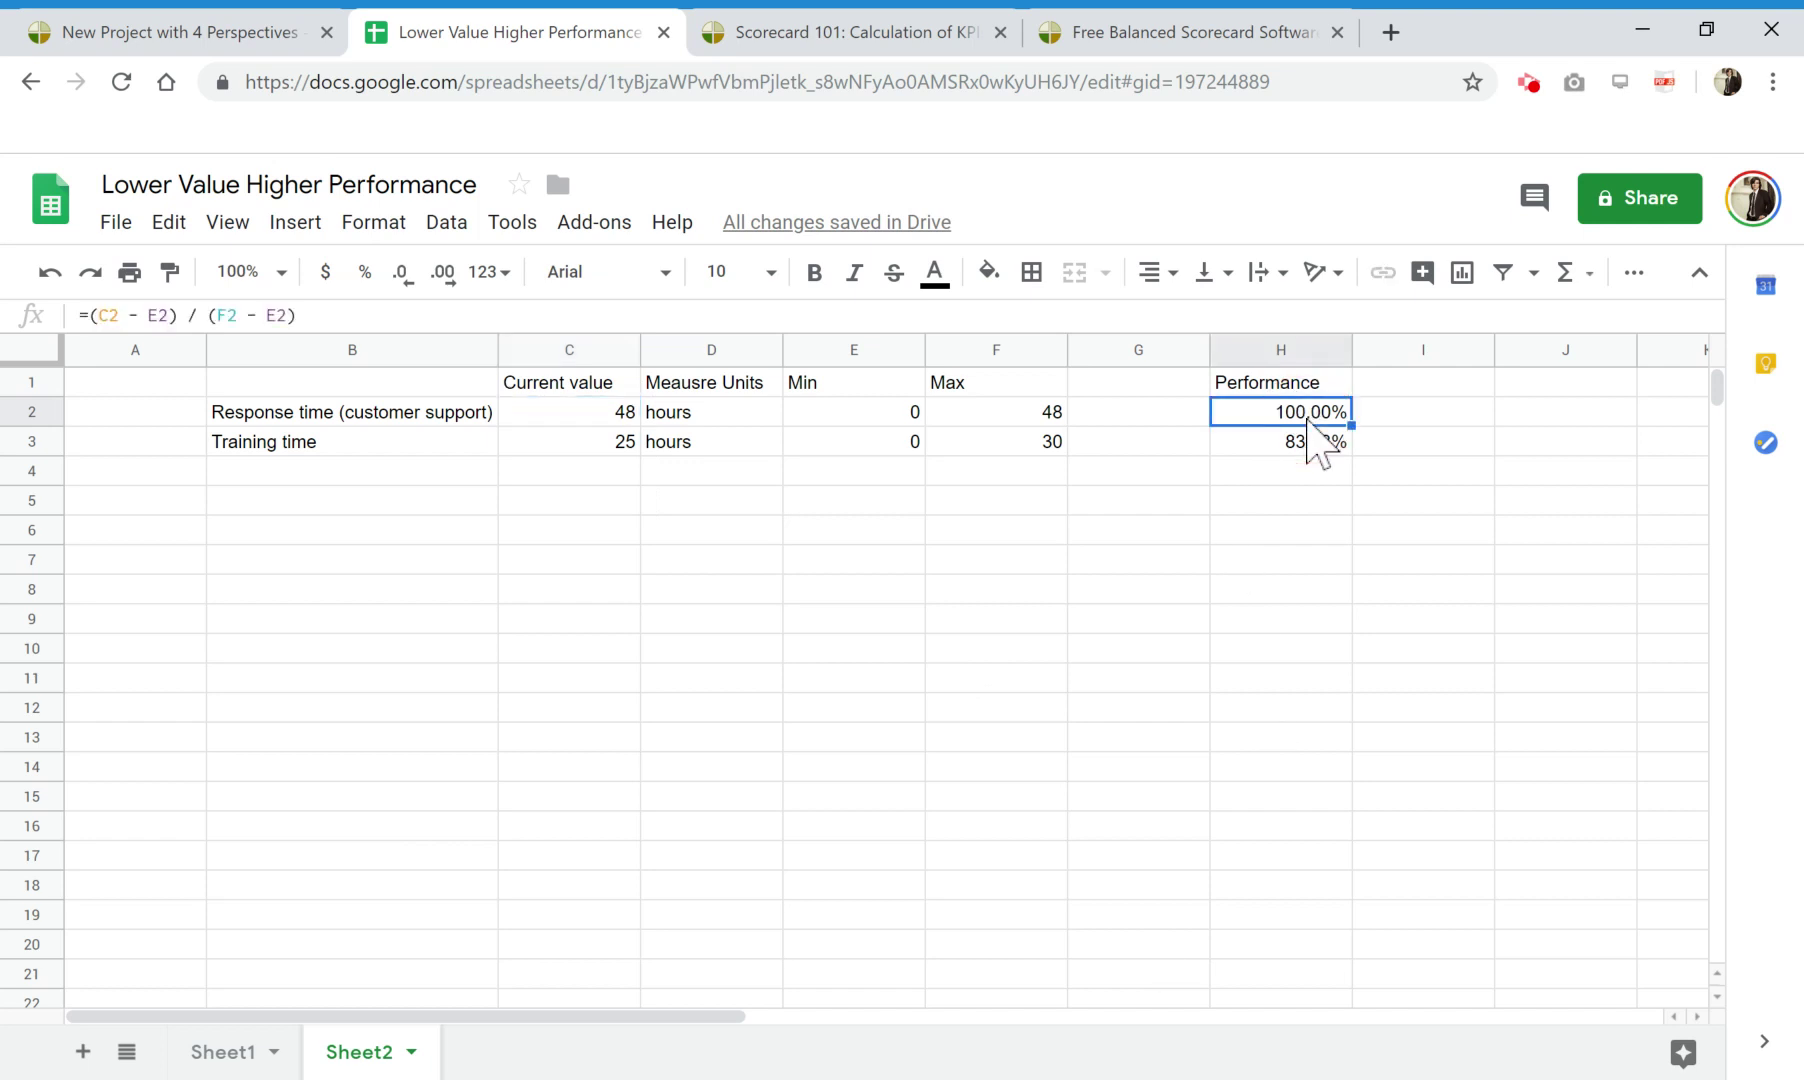
left_click(218, 25)
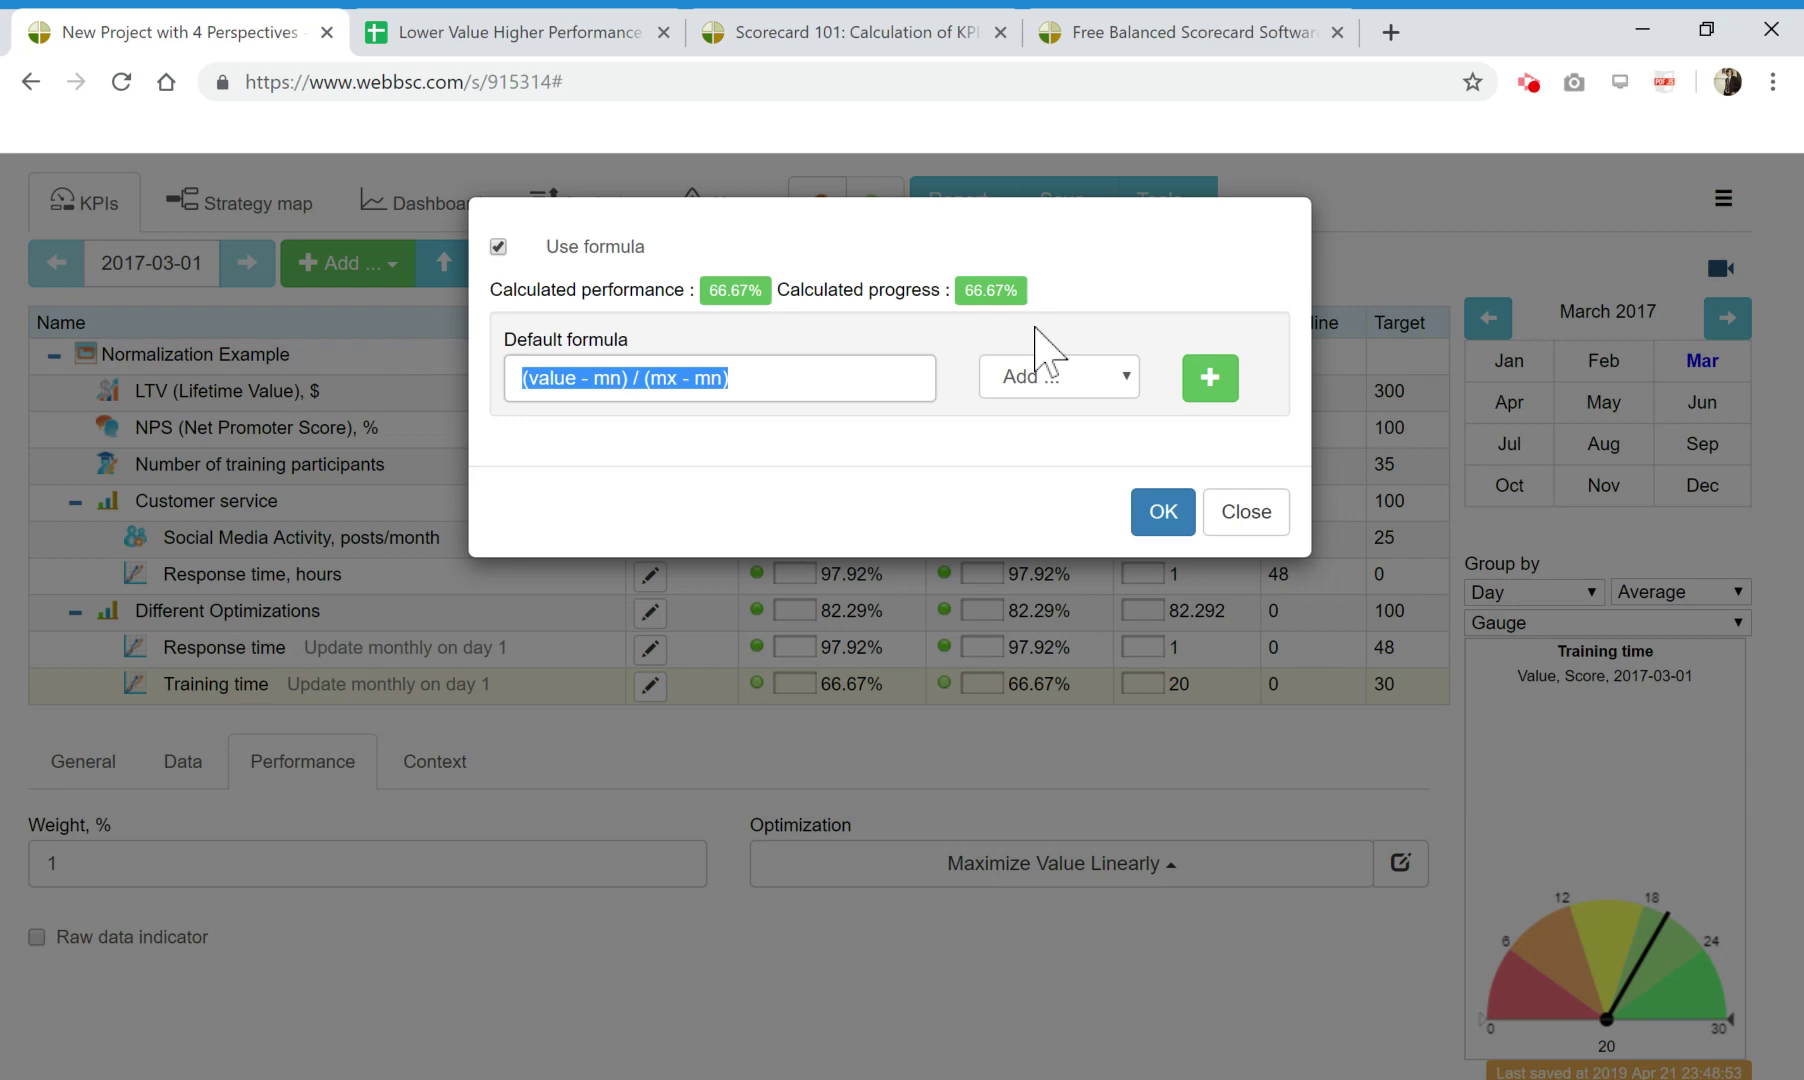
left_click(1232, 508)
left_click(250, 648)
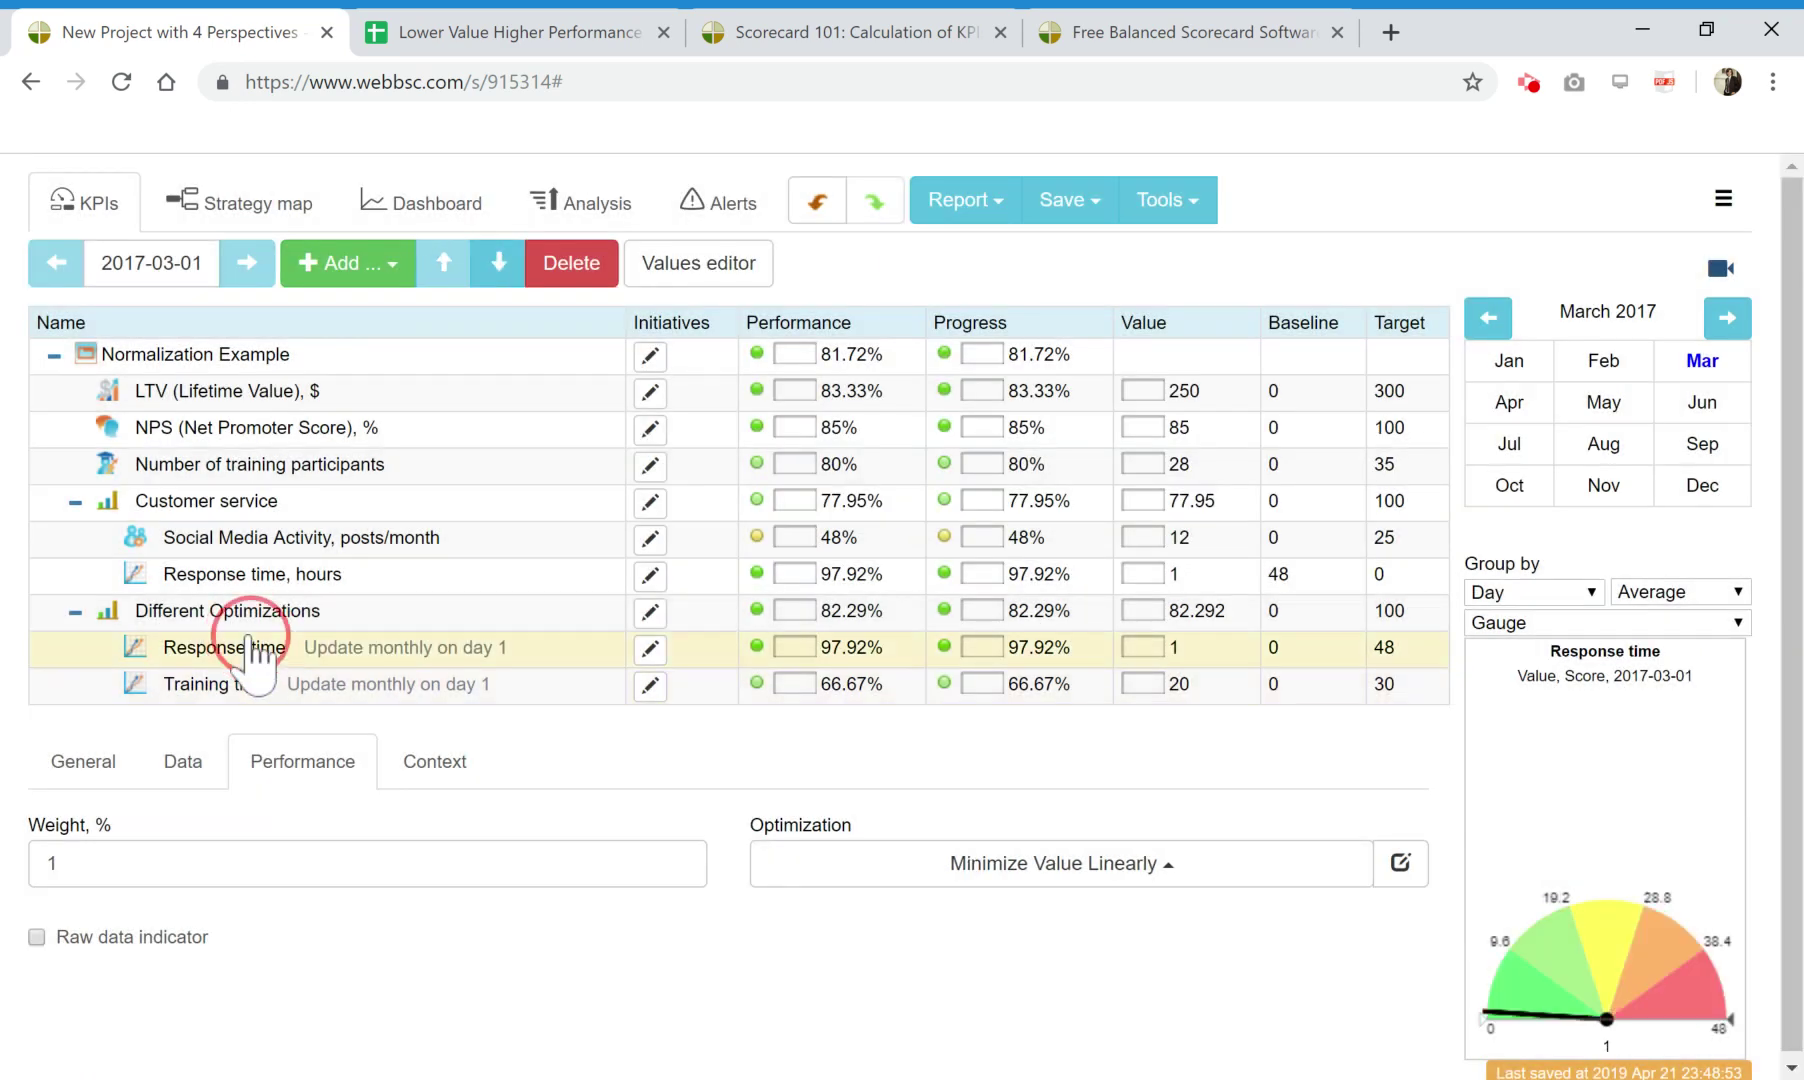
left_click(1400, 862)
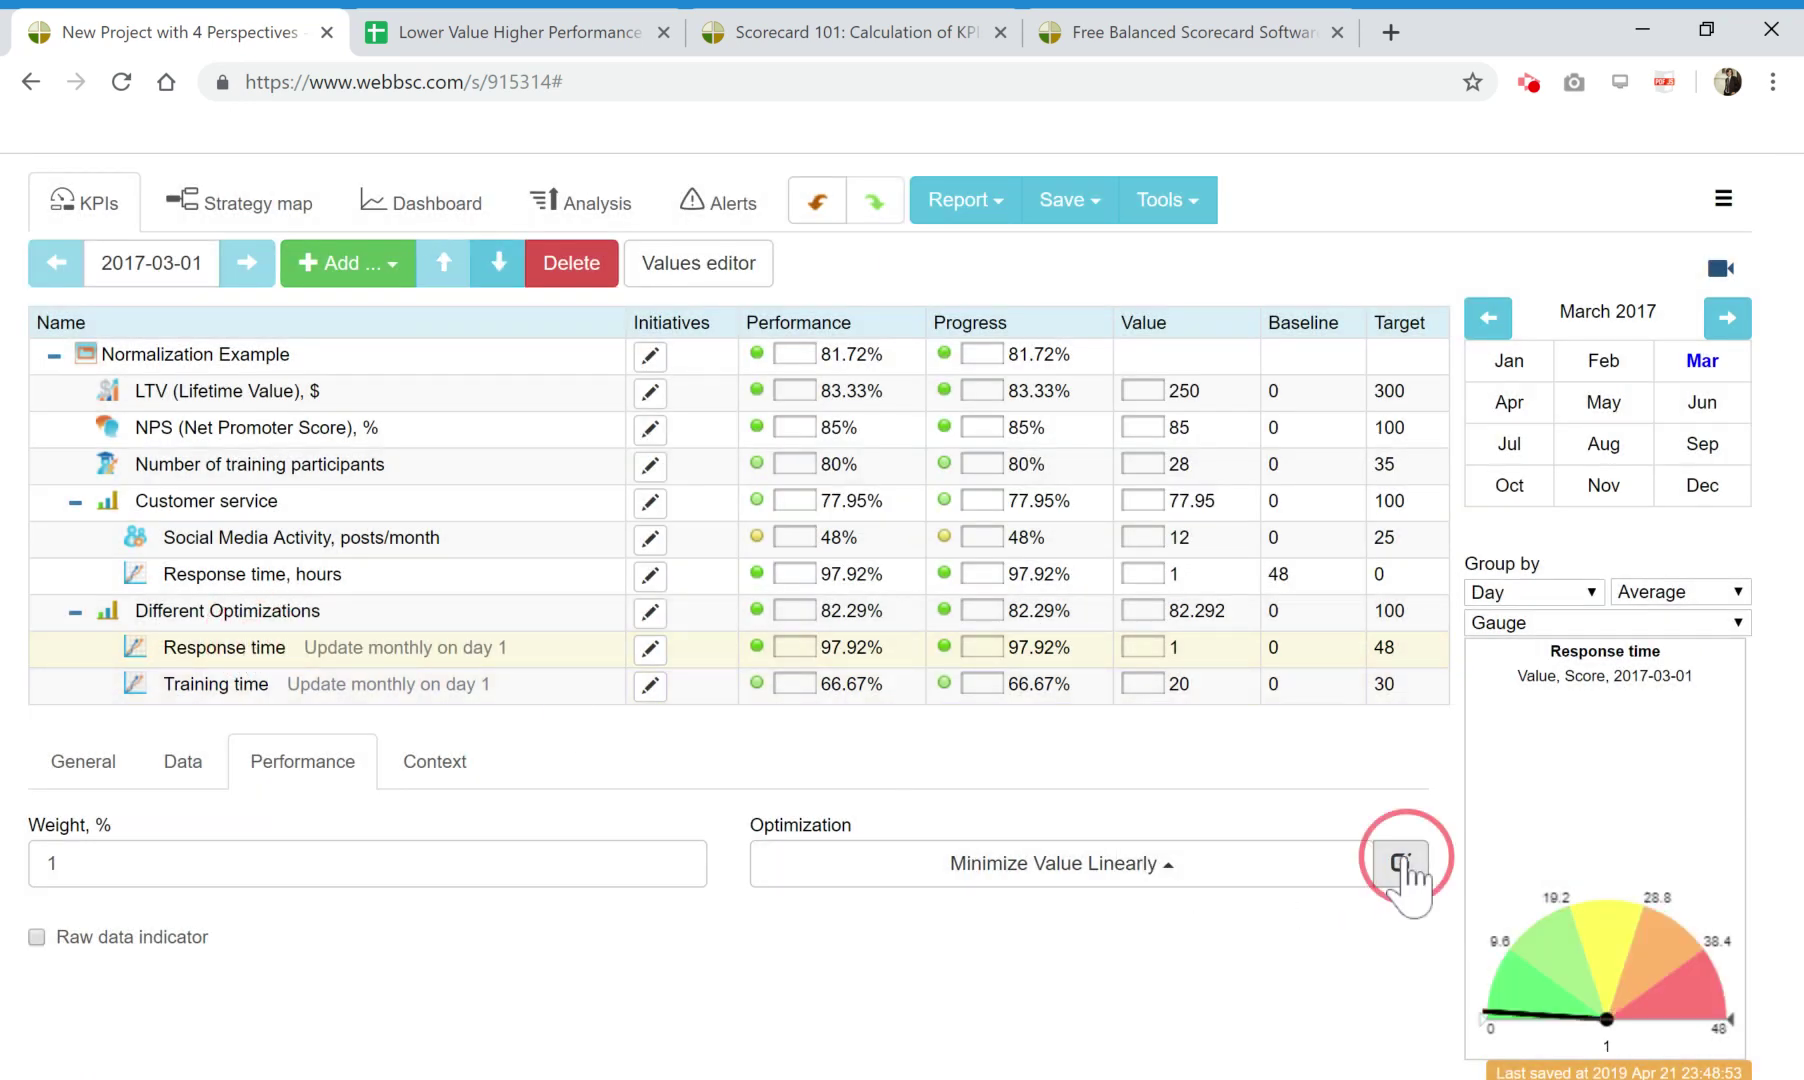
left_click_drag(793, 391, 362, 383)
key("ctrl+c")
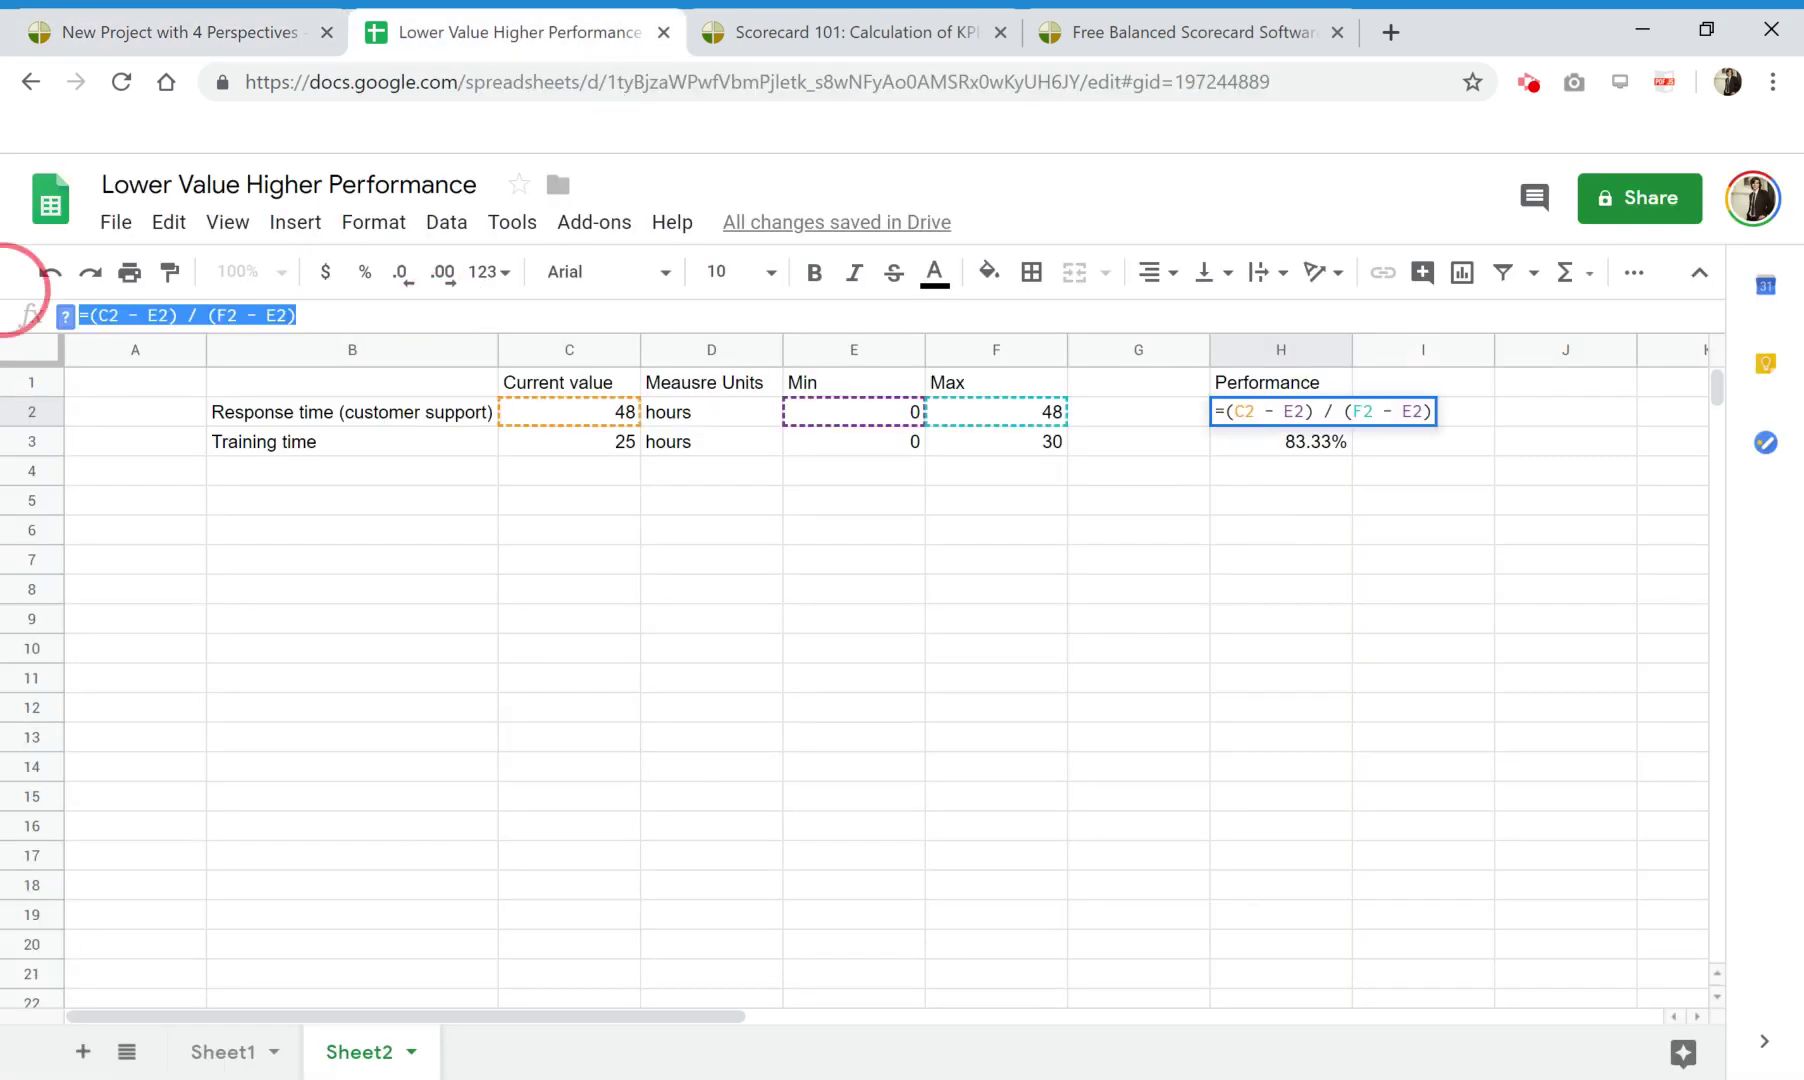
Enter = plus the pasted minimize formula in H2, replacing both mx with F2.
type("=")
key("ctrl+v")
left_click(121, 316)
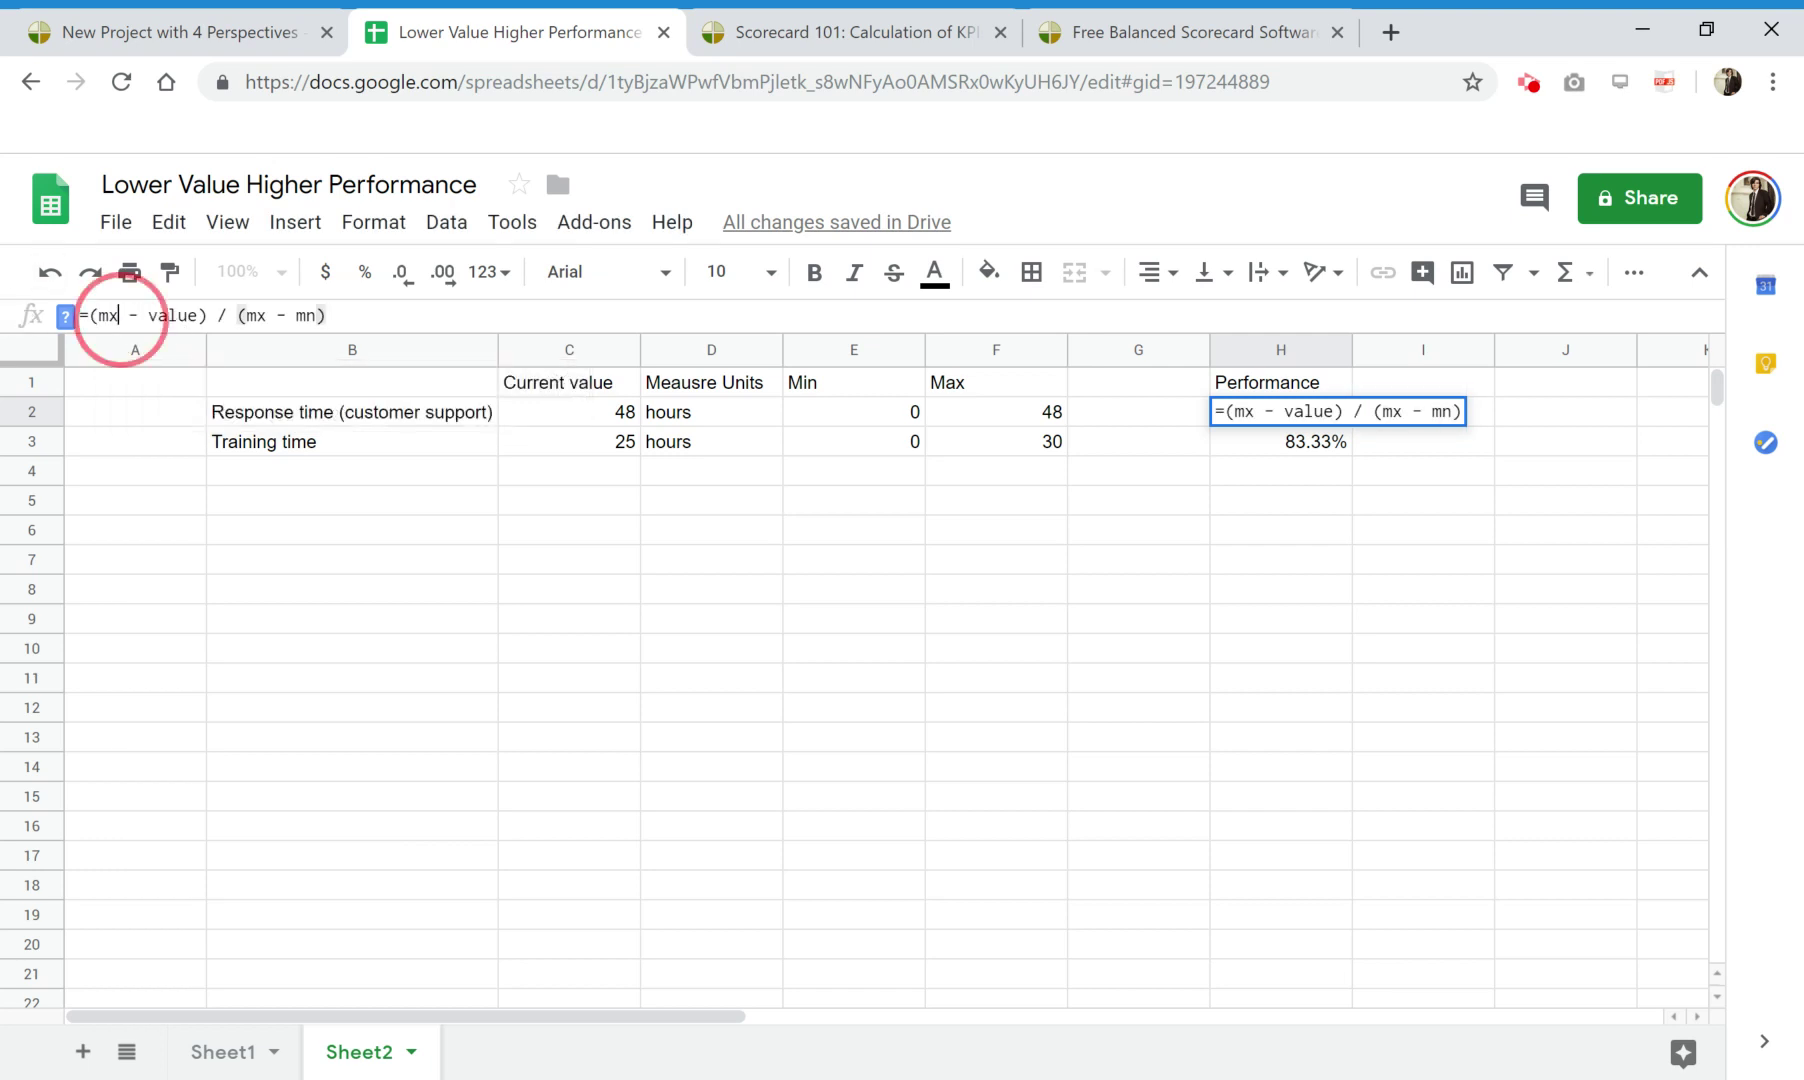
key("BackSpace")
key("BackSpace")
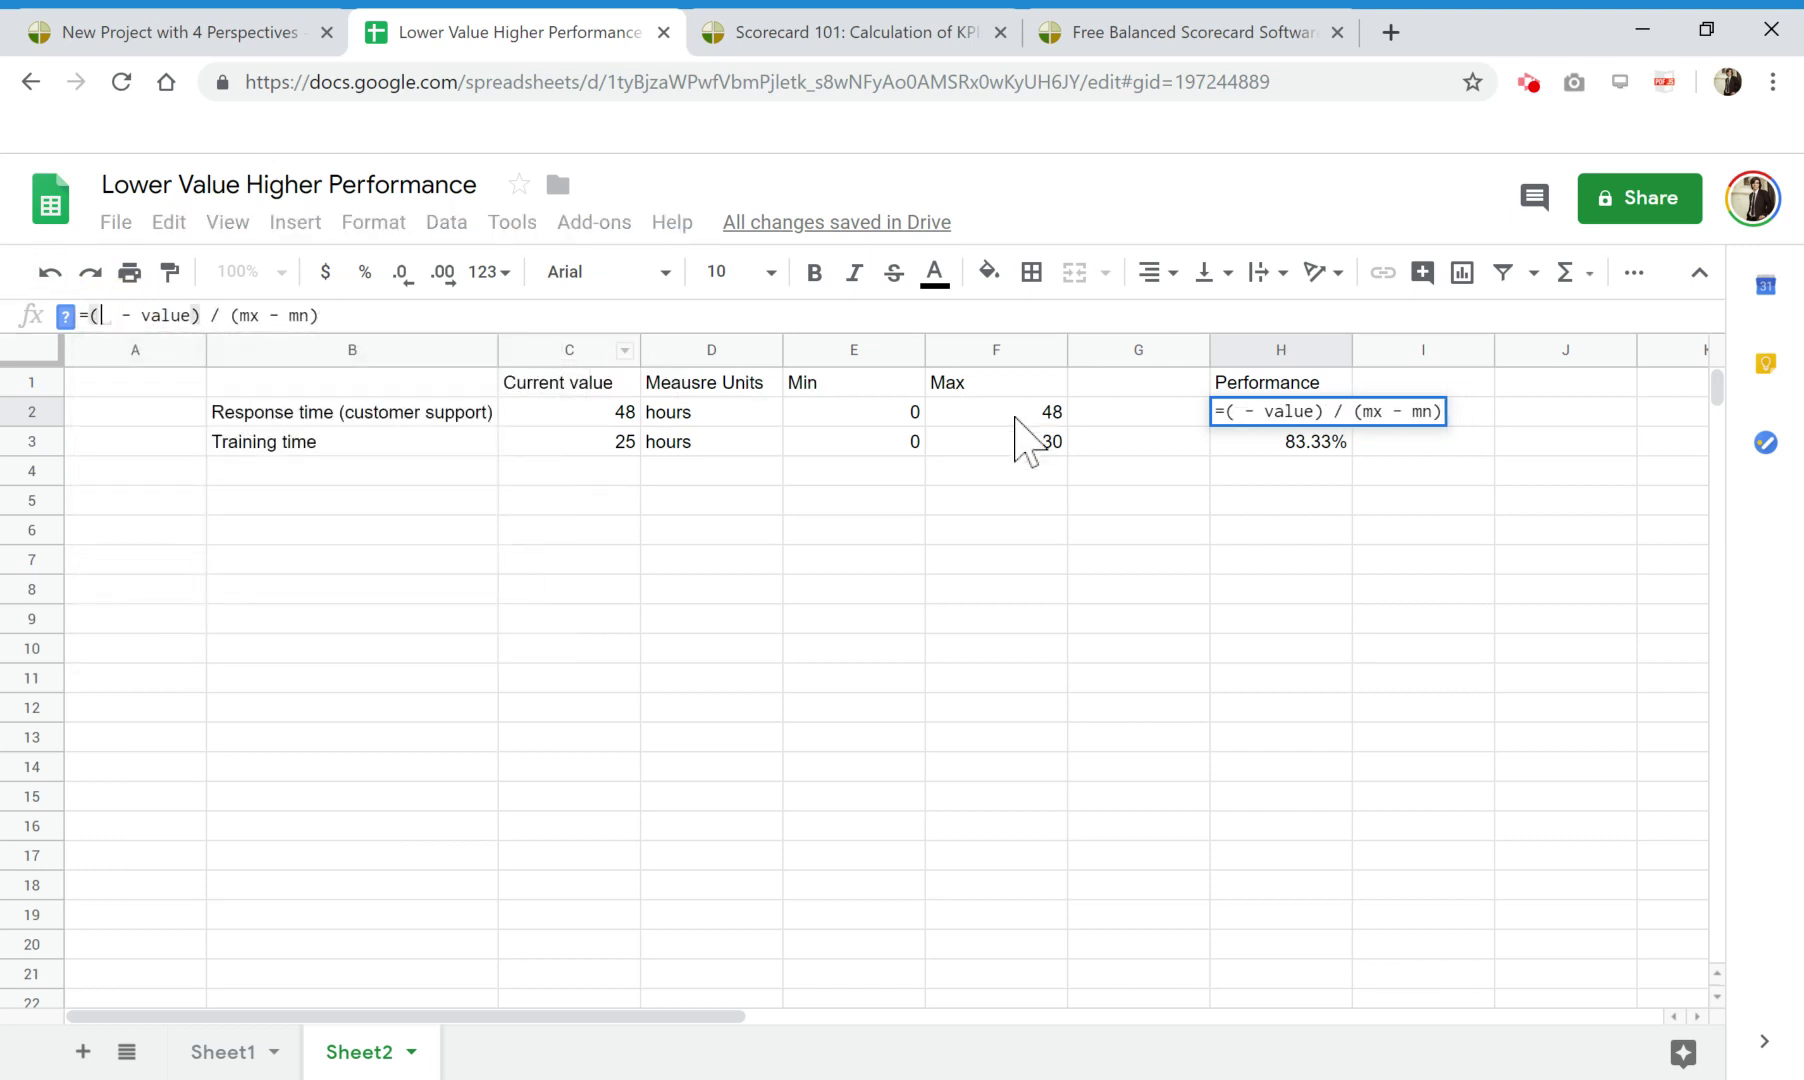
type("F2")
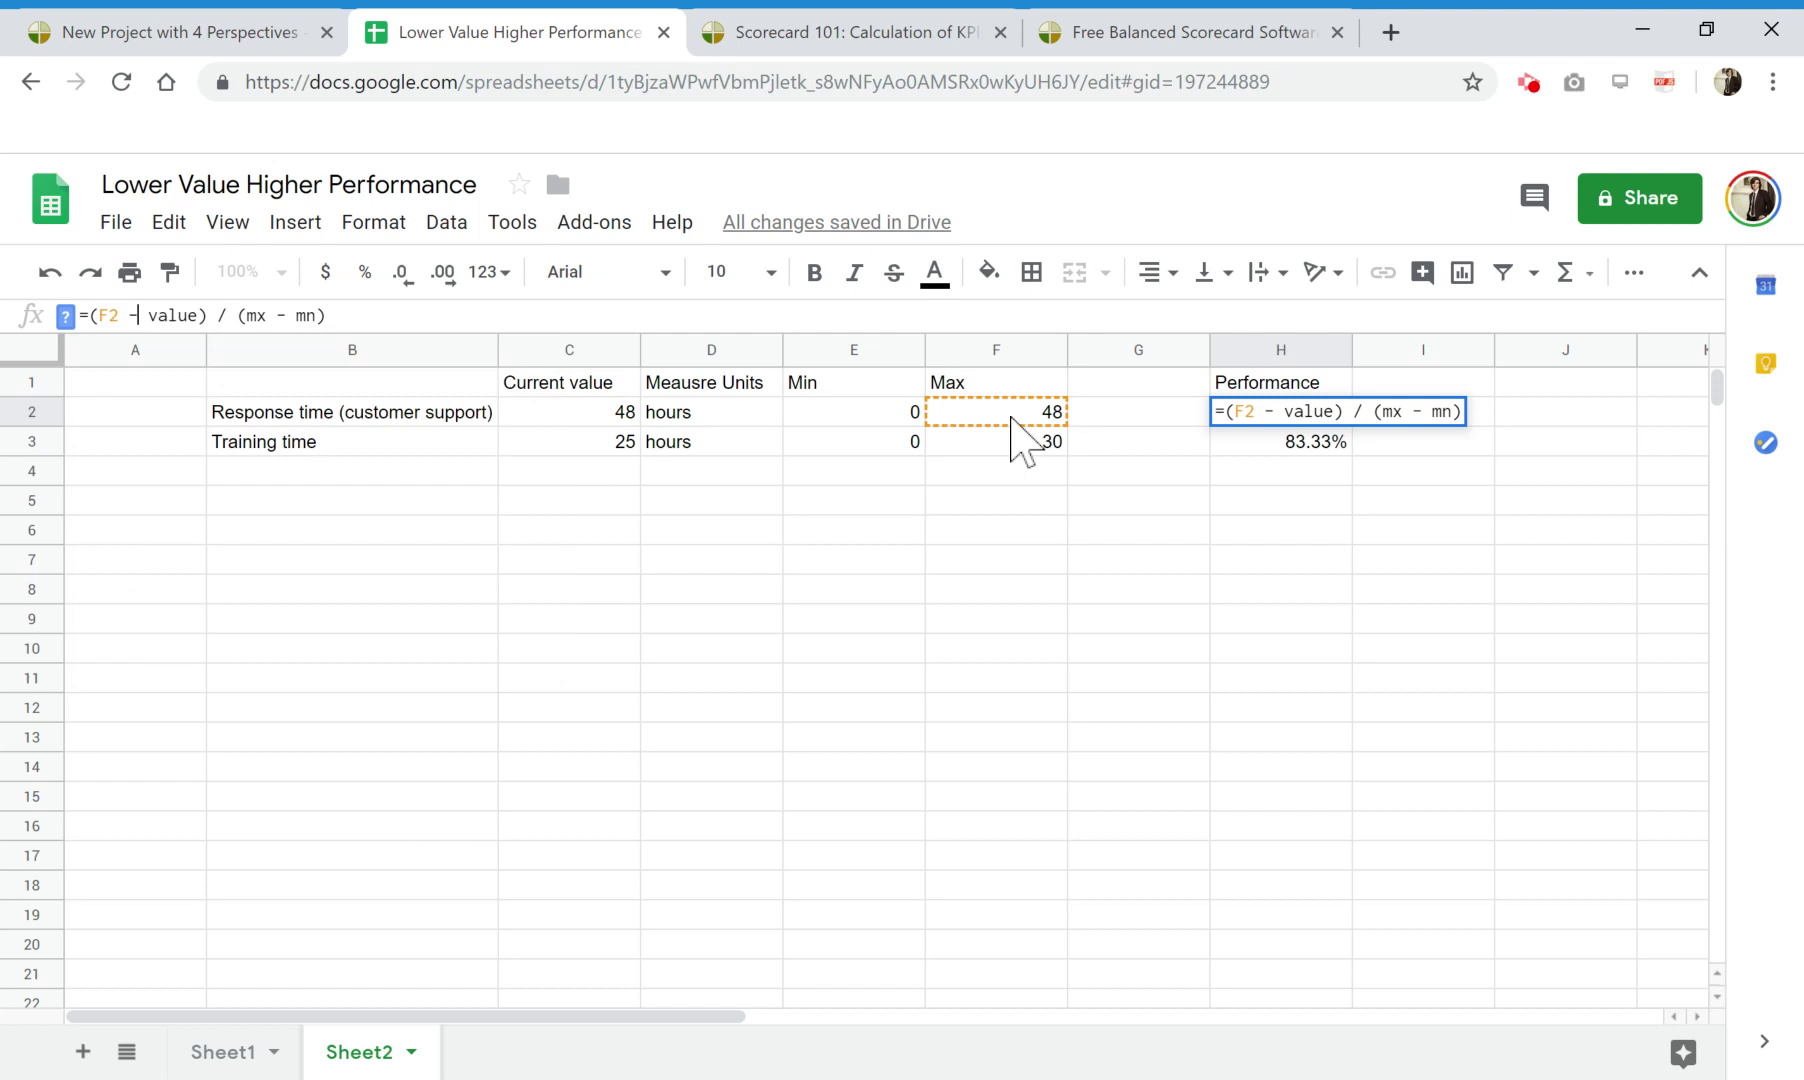
left_click(266, 315)
key("BackSpace")
key("BackSpace")
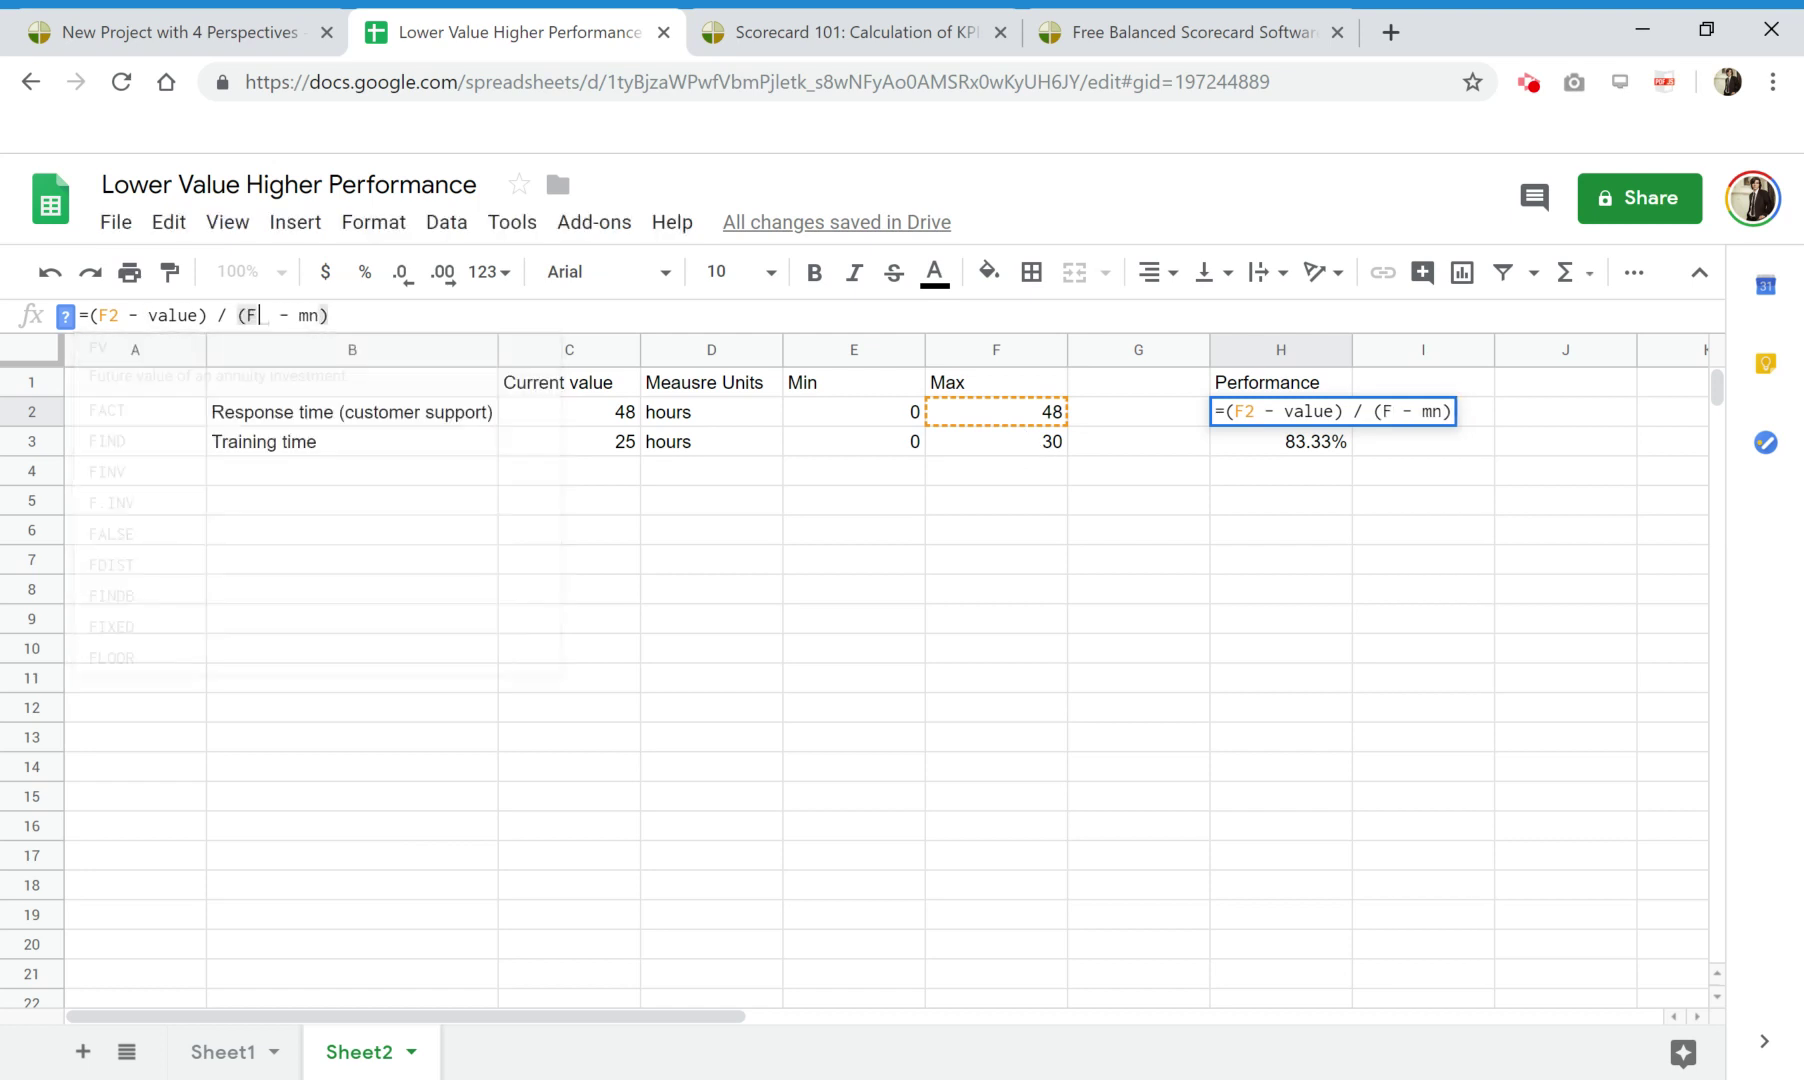
type("F2")
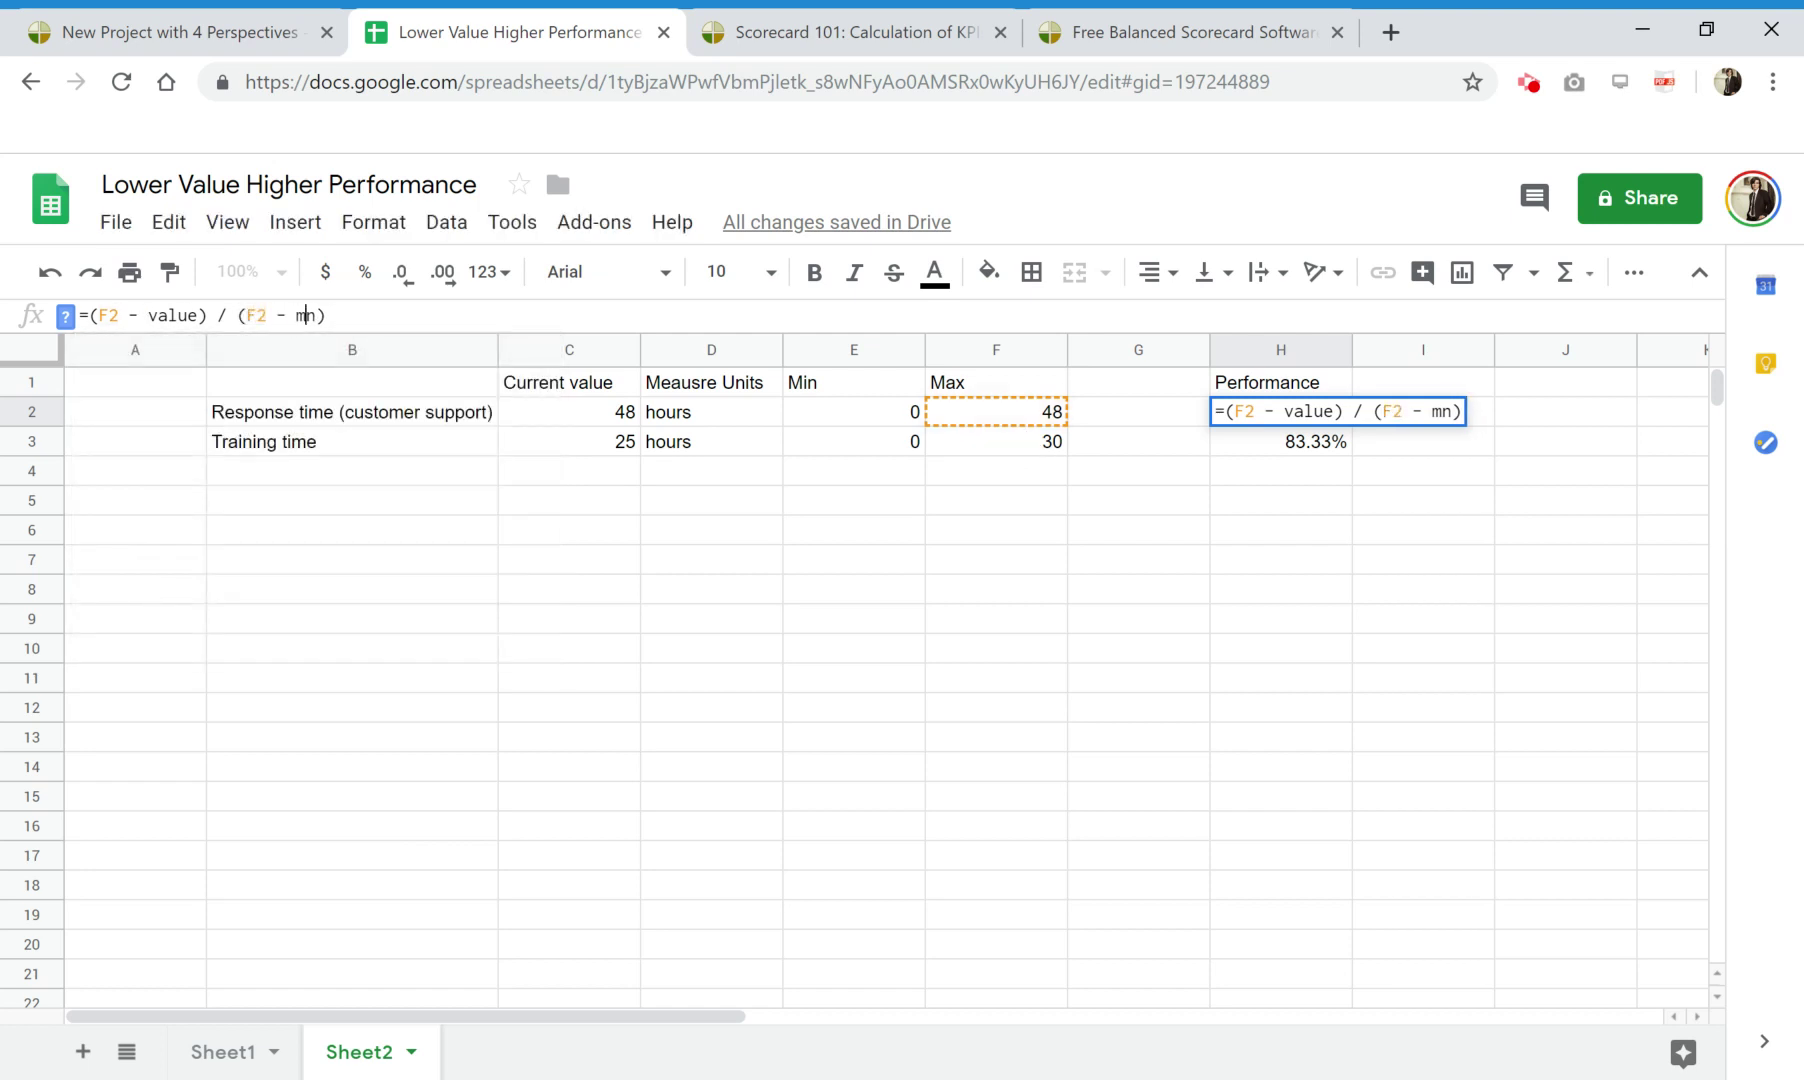
Replace mn with E2 and value with C2, giving =(F2 - C2) / (F2 - E2) at 0.00%.
left_click(316, 315)
key("BackSpace")
key("BackSpace")
type("E2")
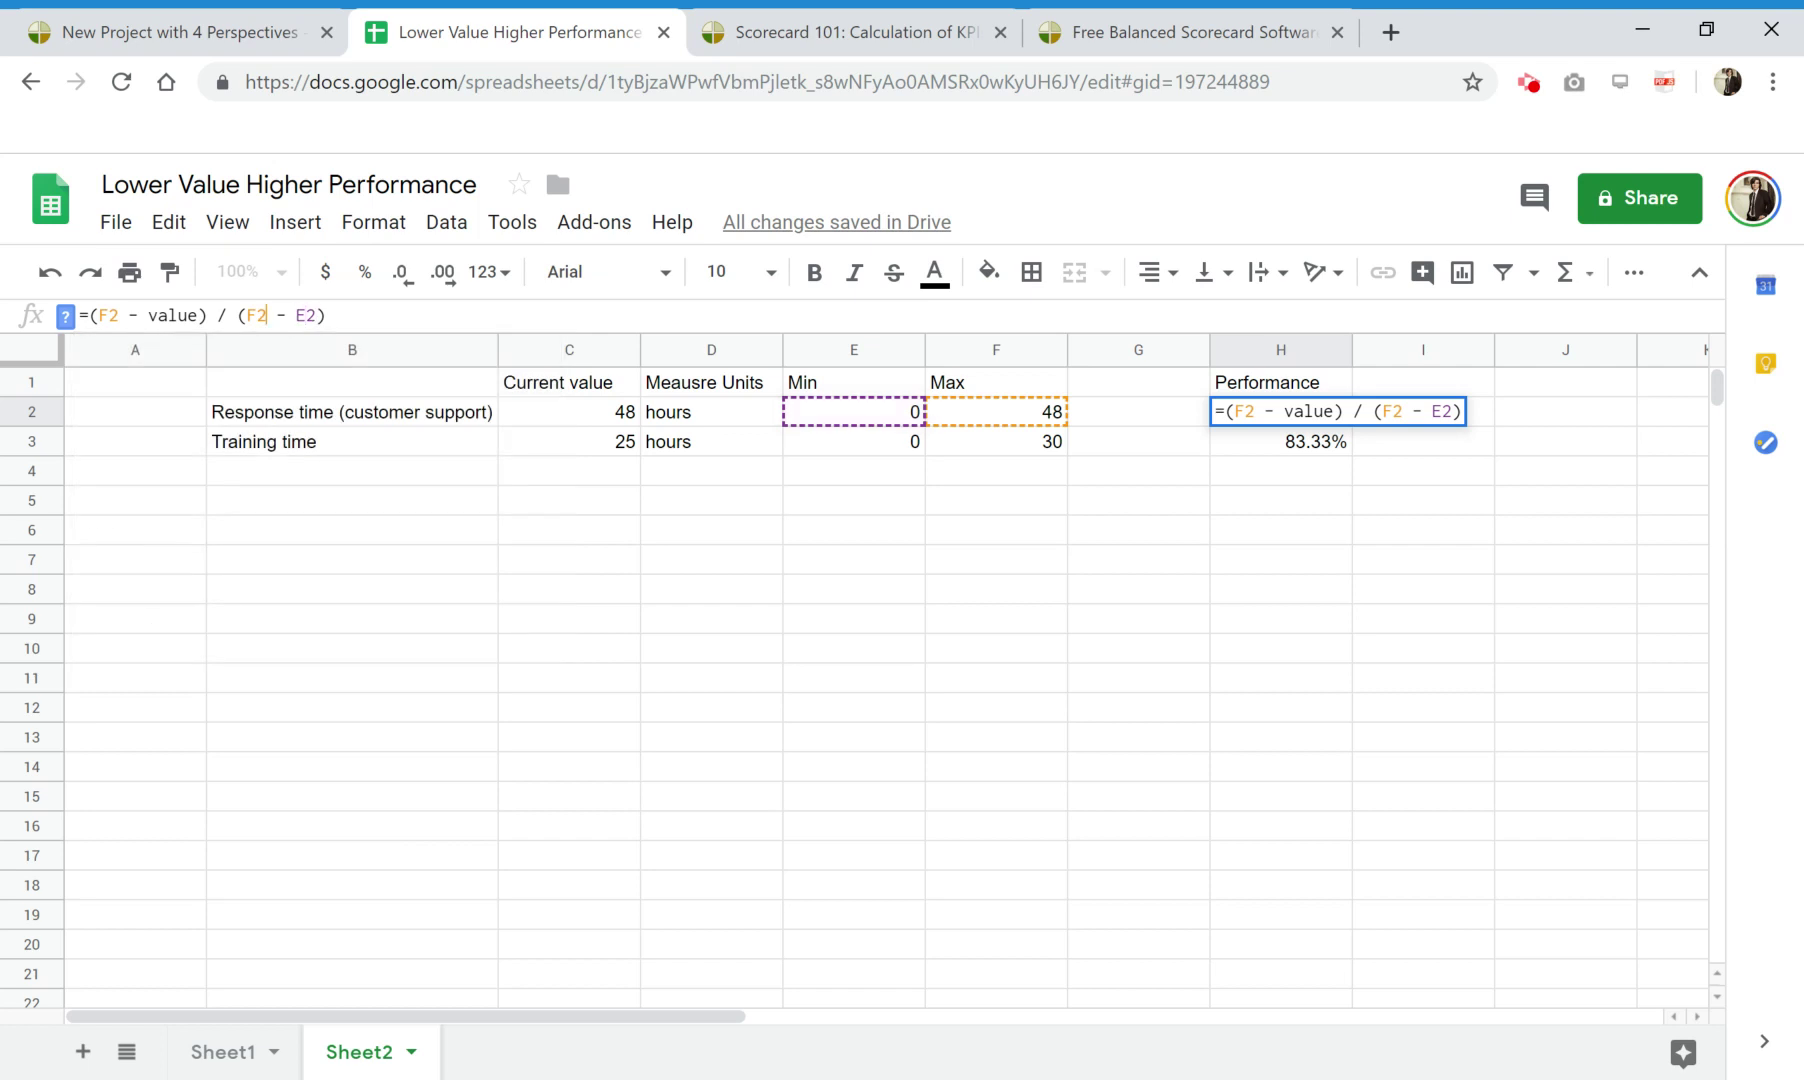
left_click(188, 315)
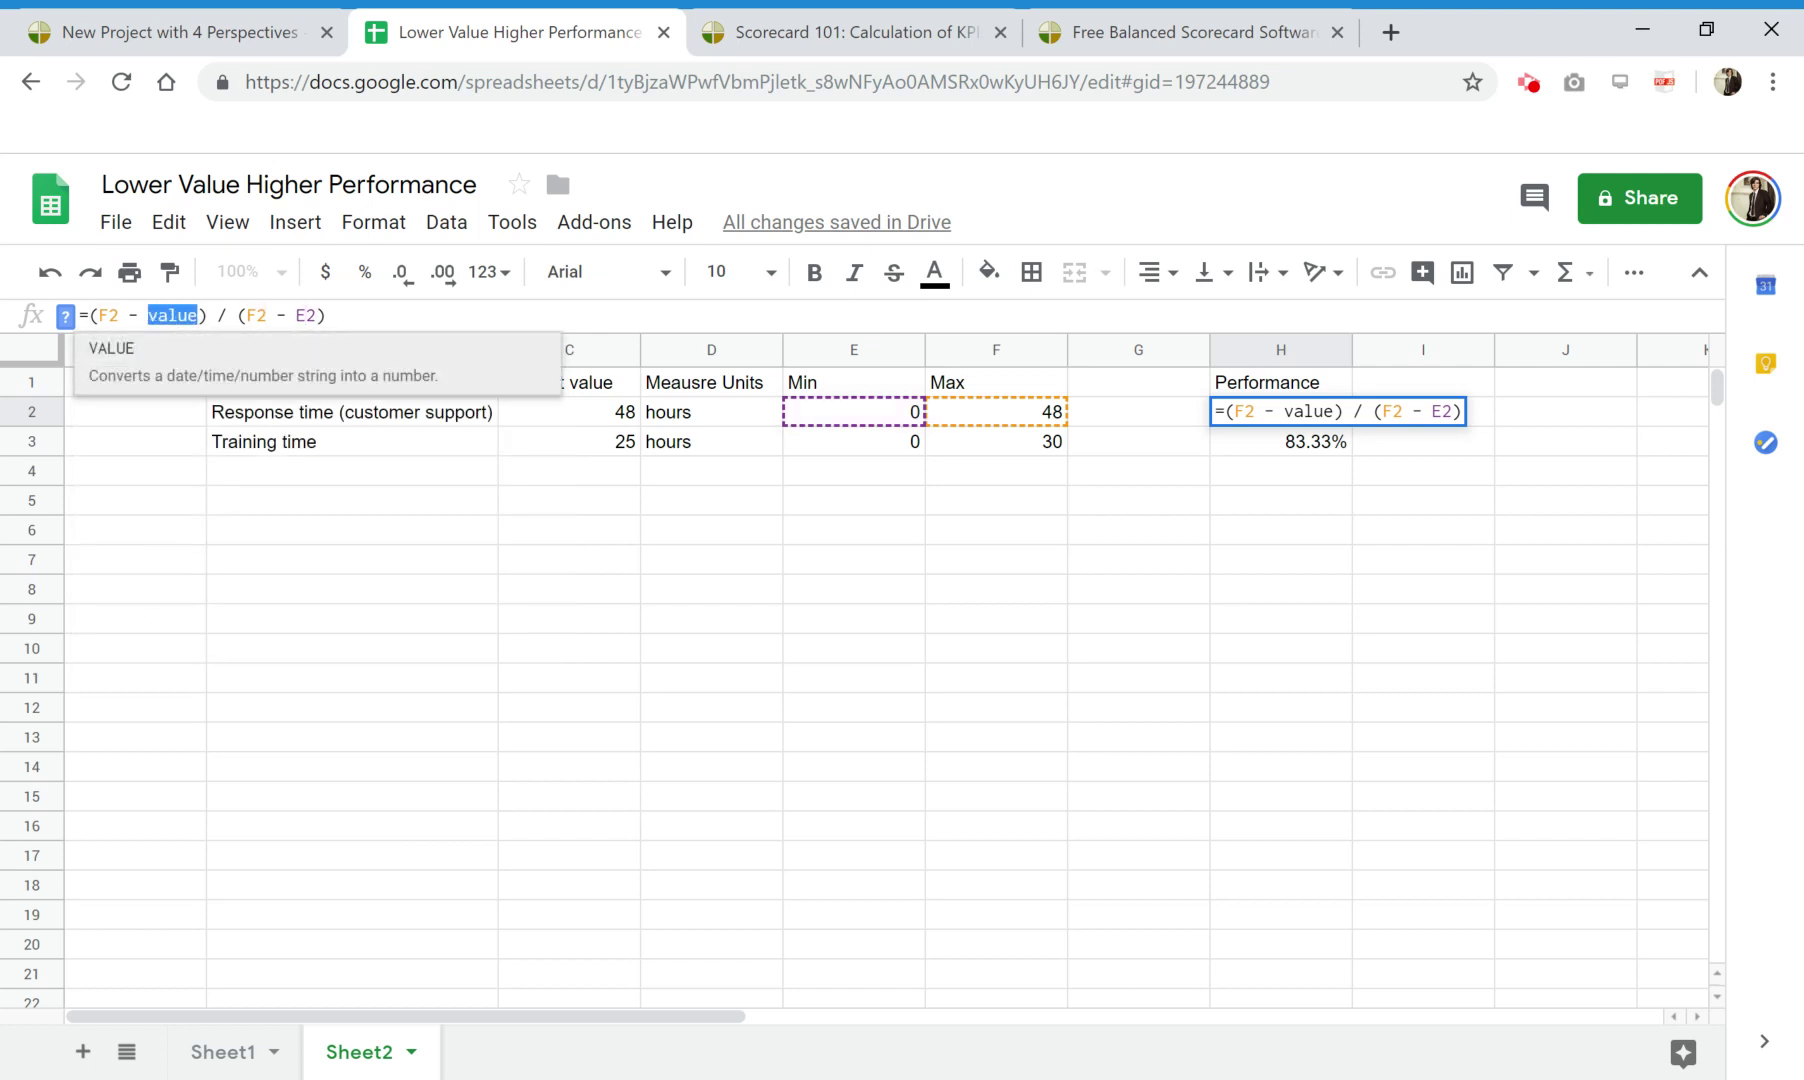
type("C2")
key("Return")
left_click(1281, 411)
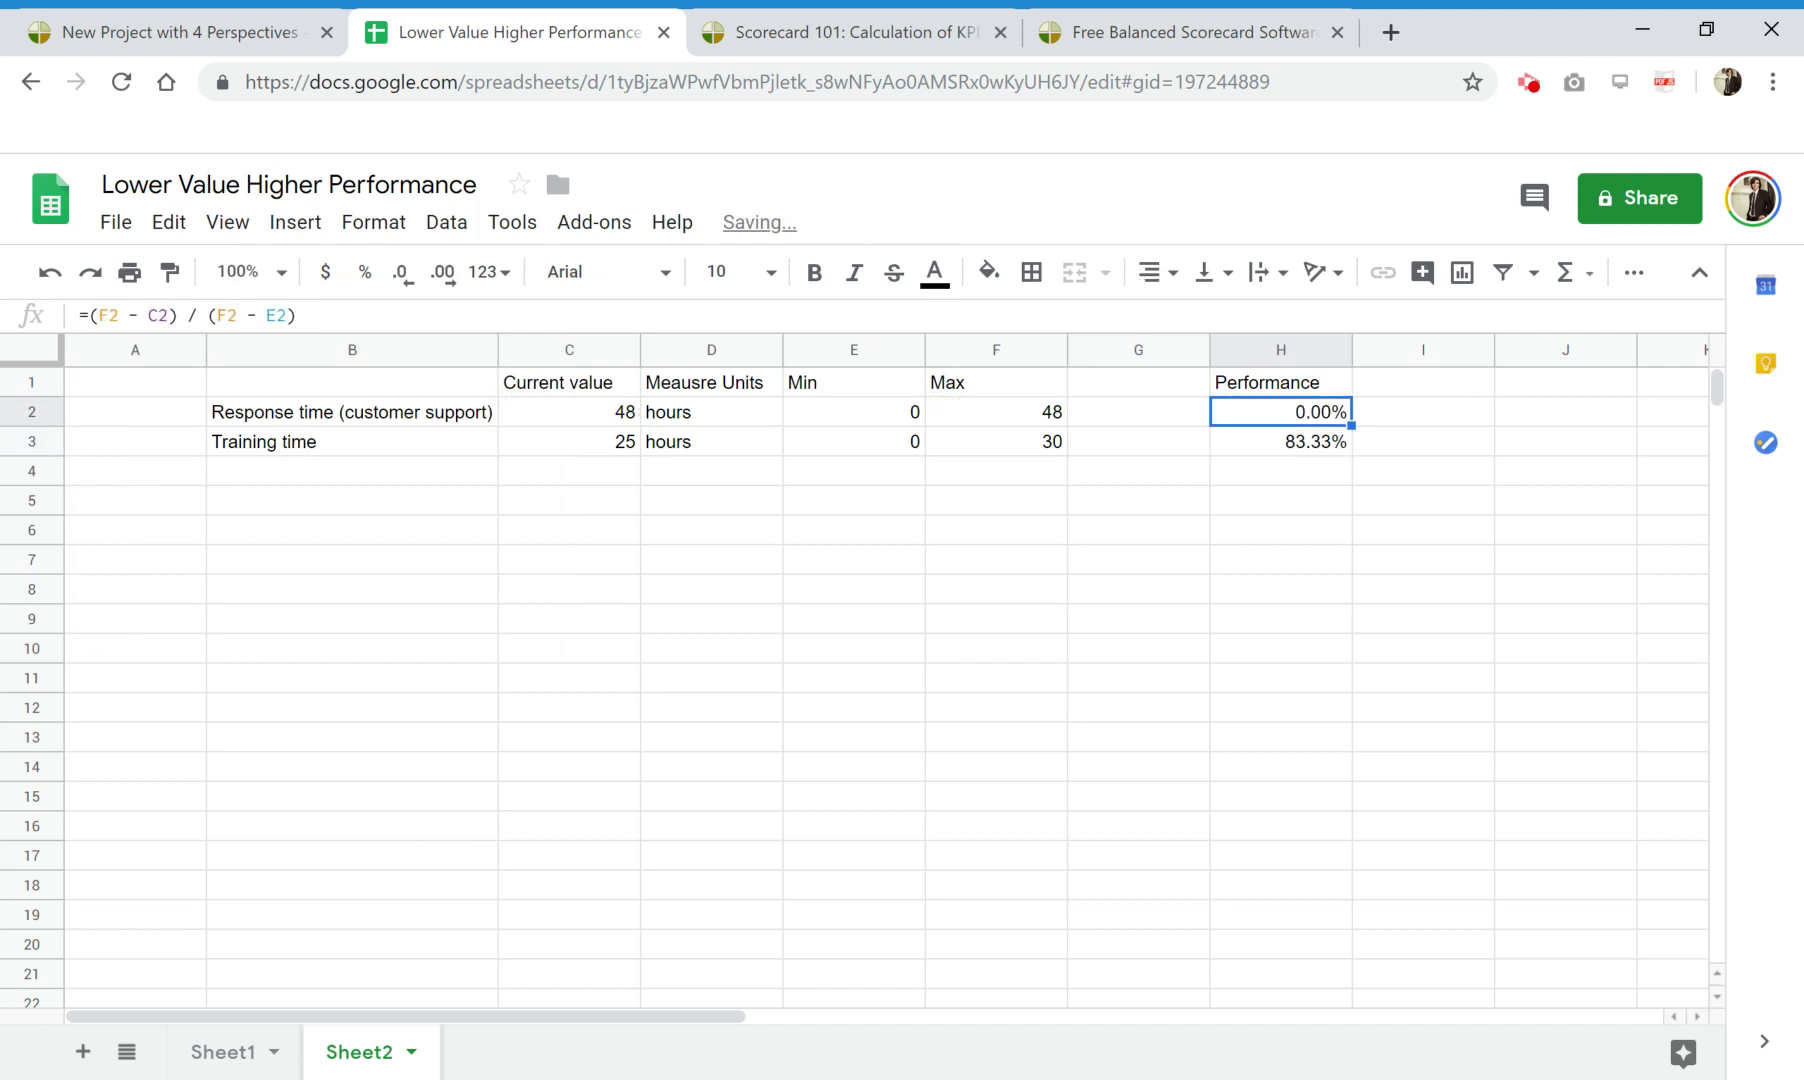
Test Response time value 35 in C2, then set it to 2 hours for 95.83% performance.
left_click(600, 412)
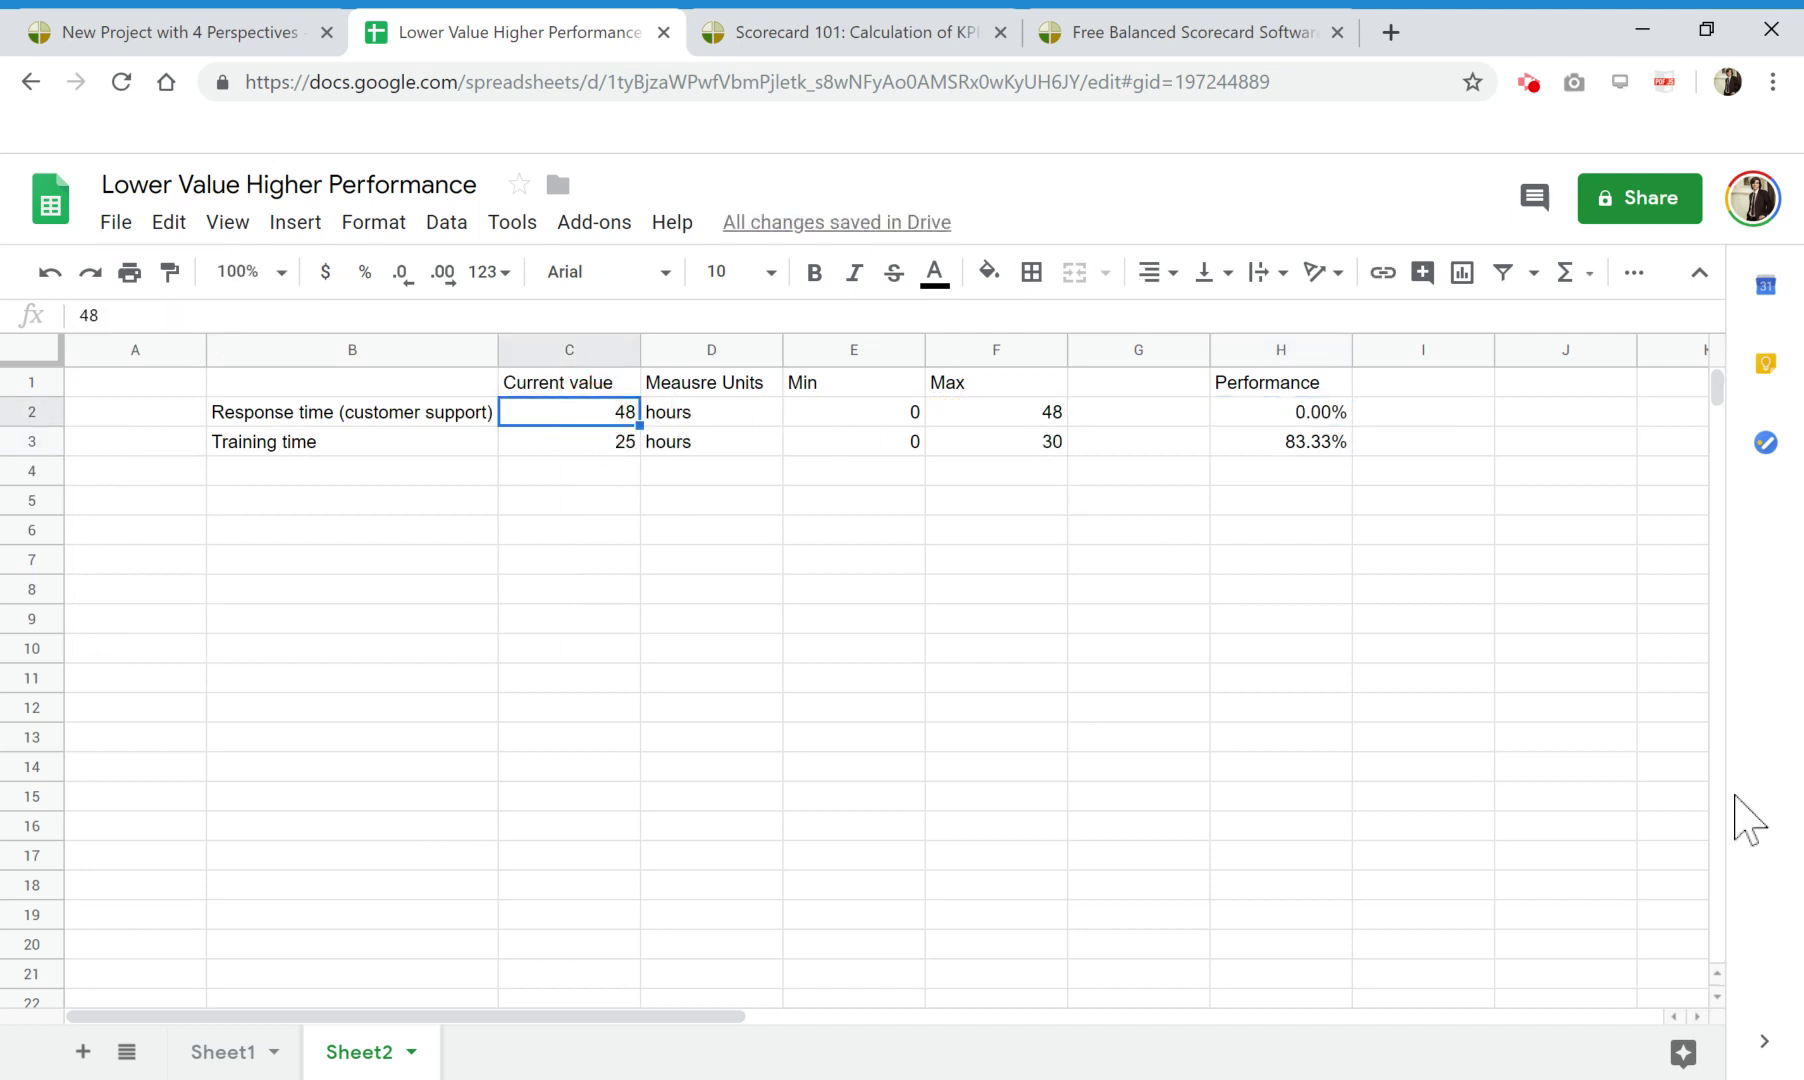
type("3")
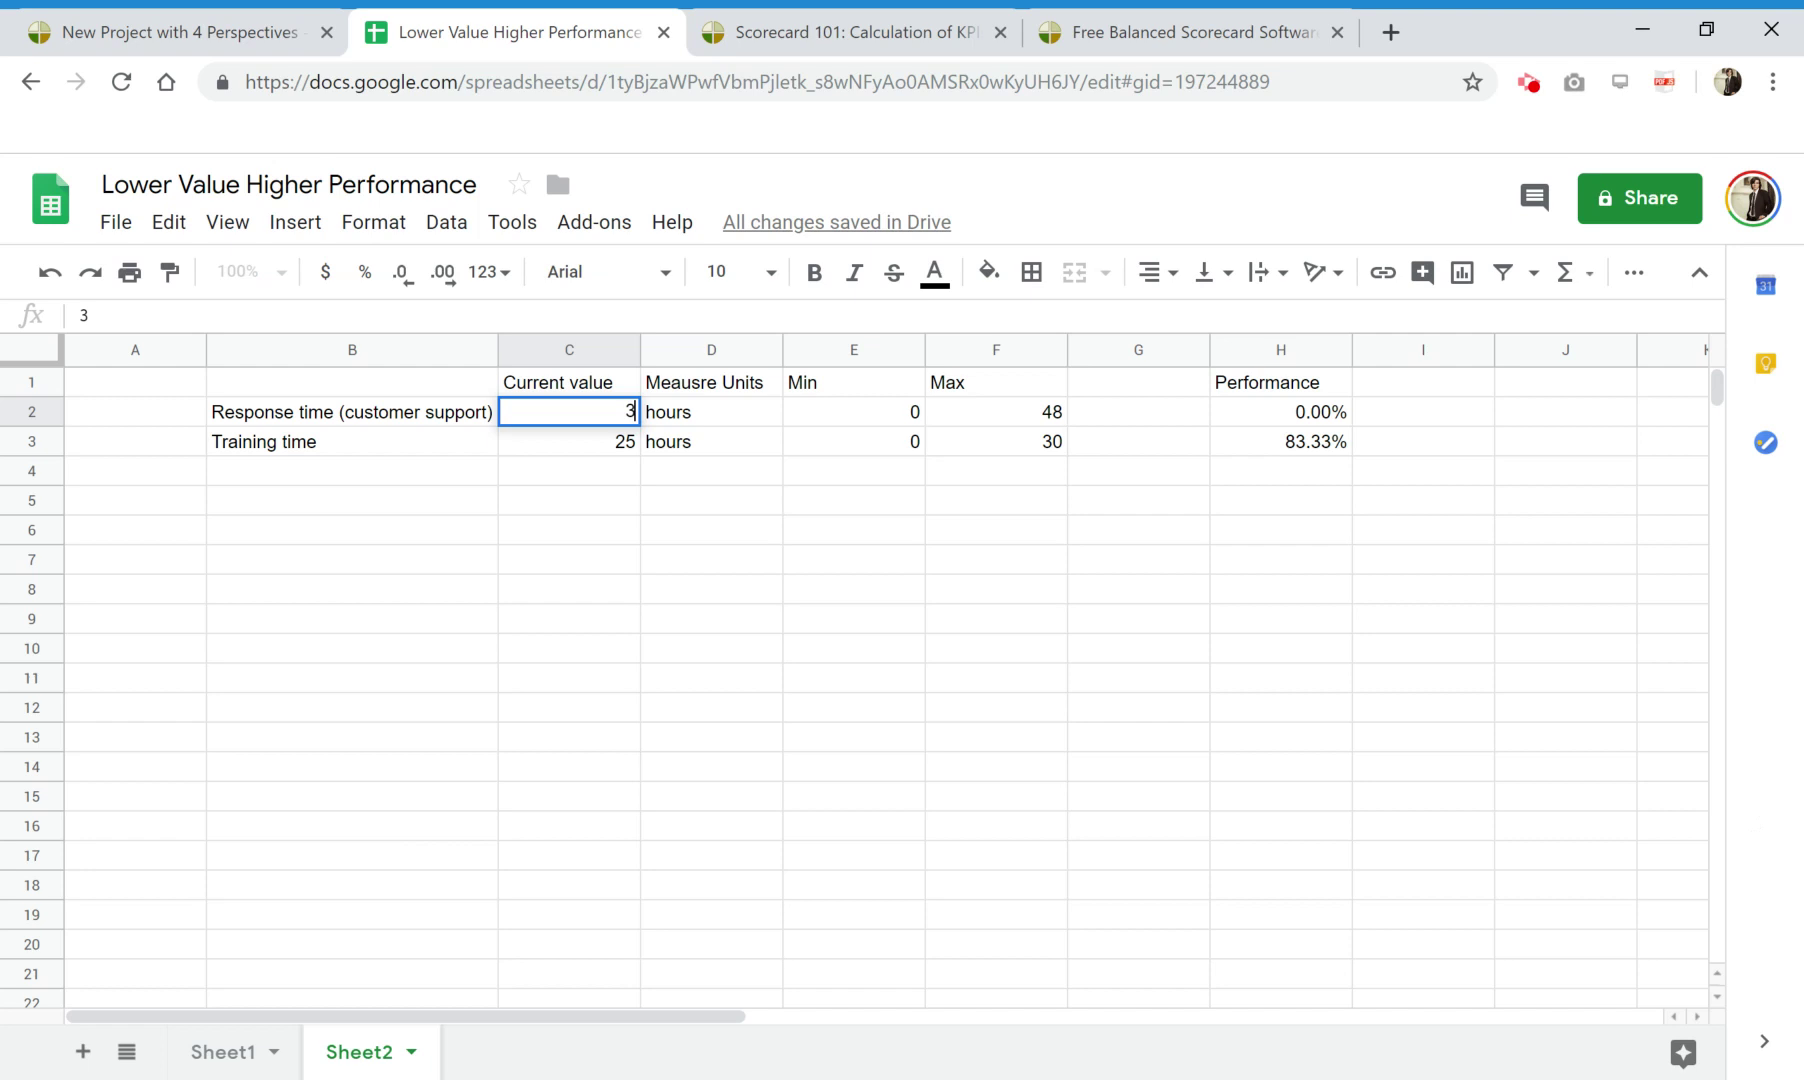
type("5")
key("Return")
left_click(569, 411)
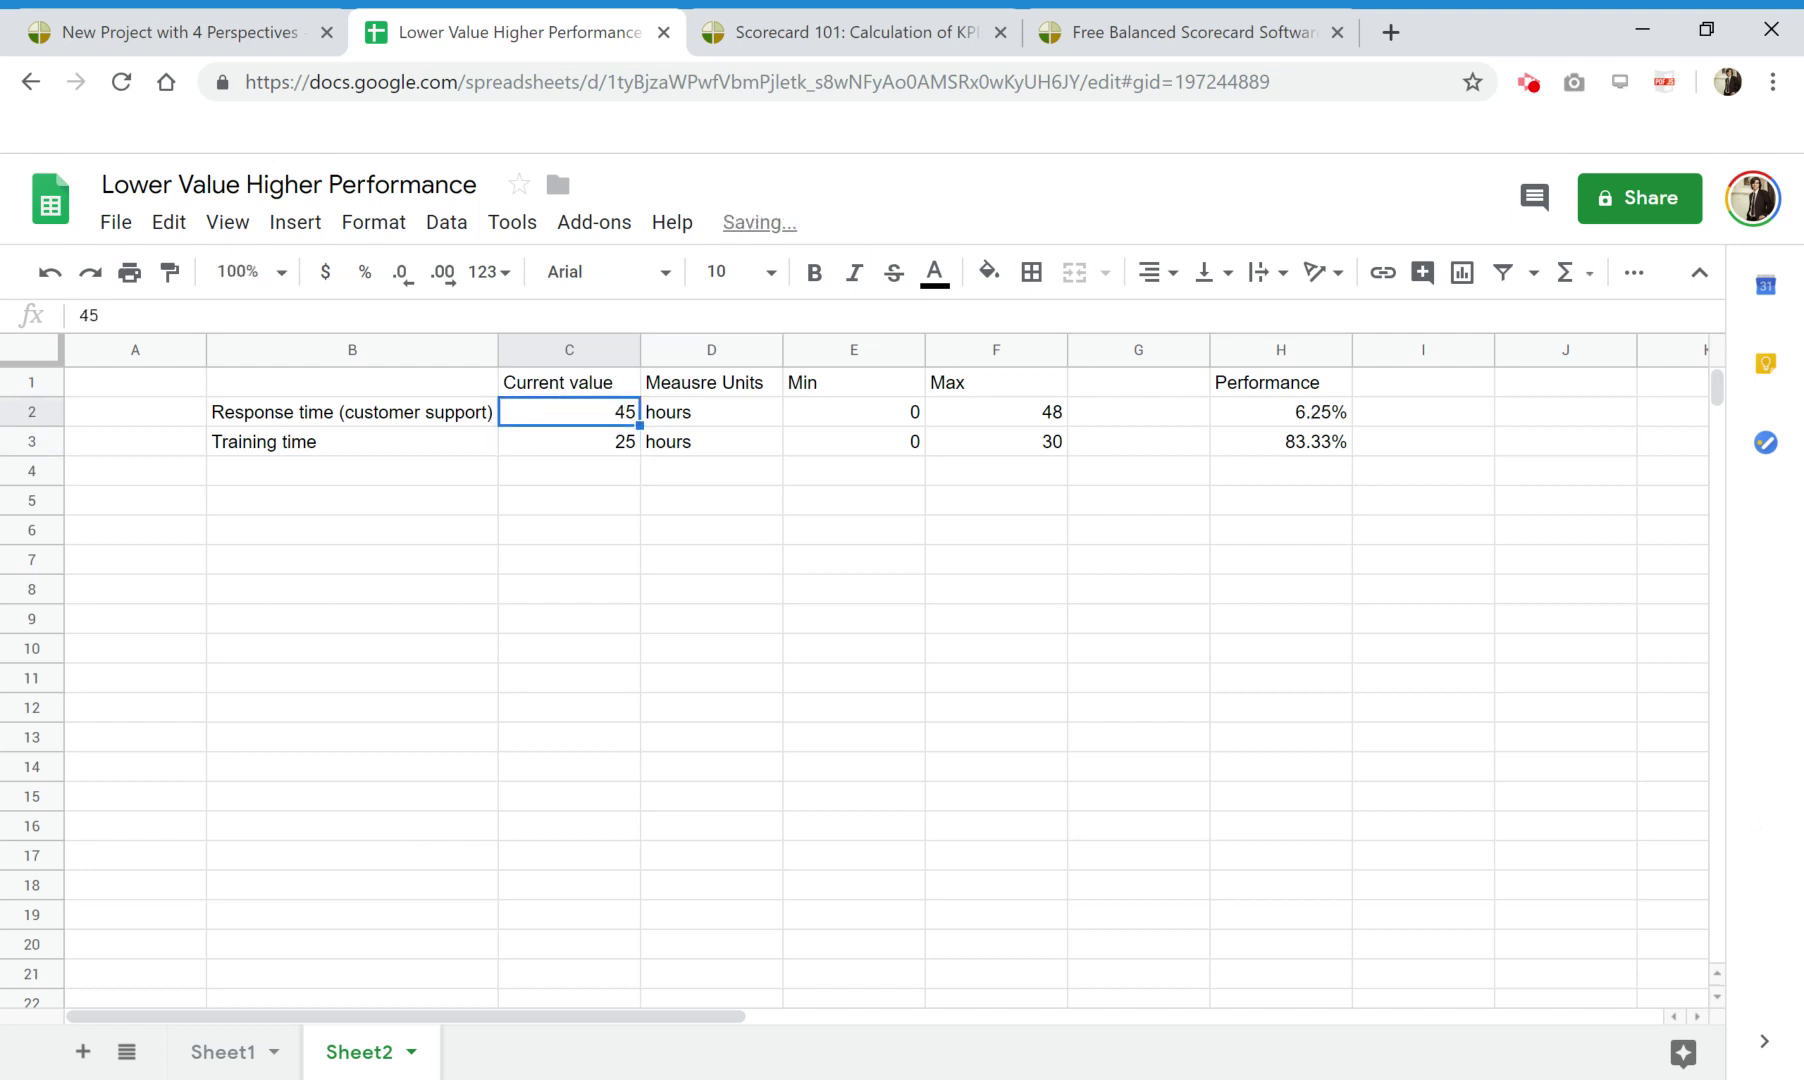
left_click(1316, 414)
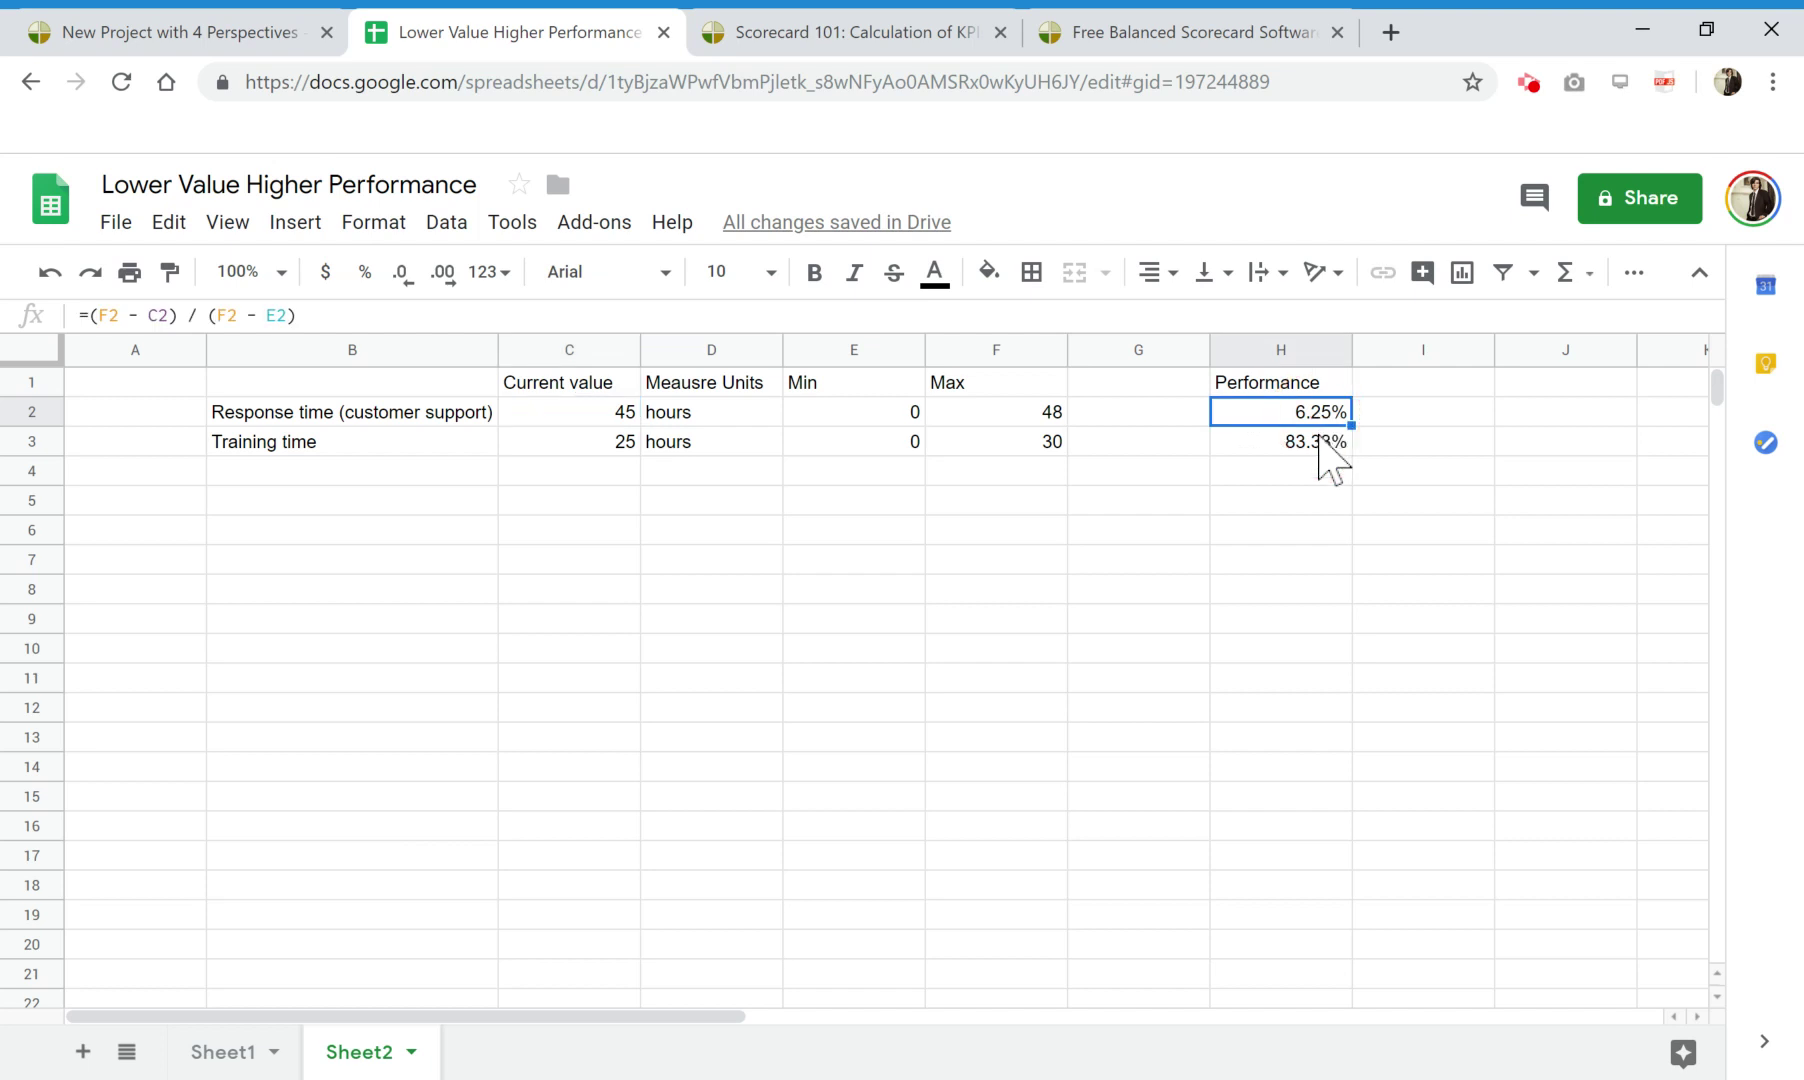
left_click(630, 408)
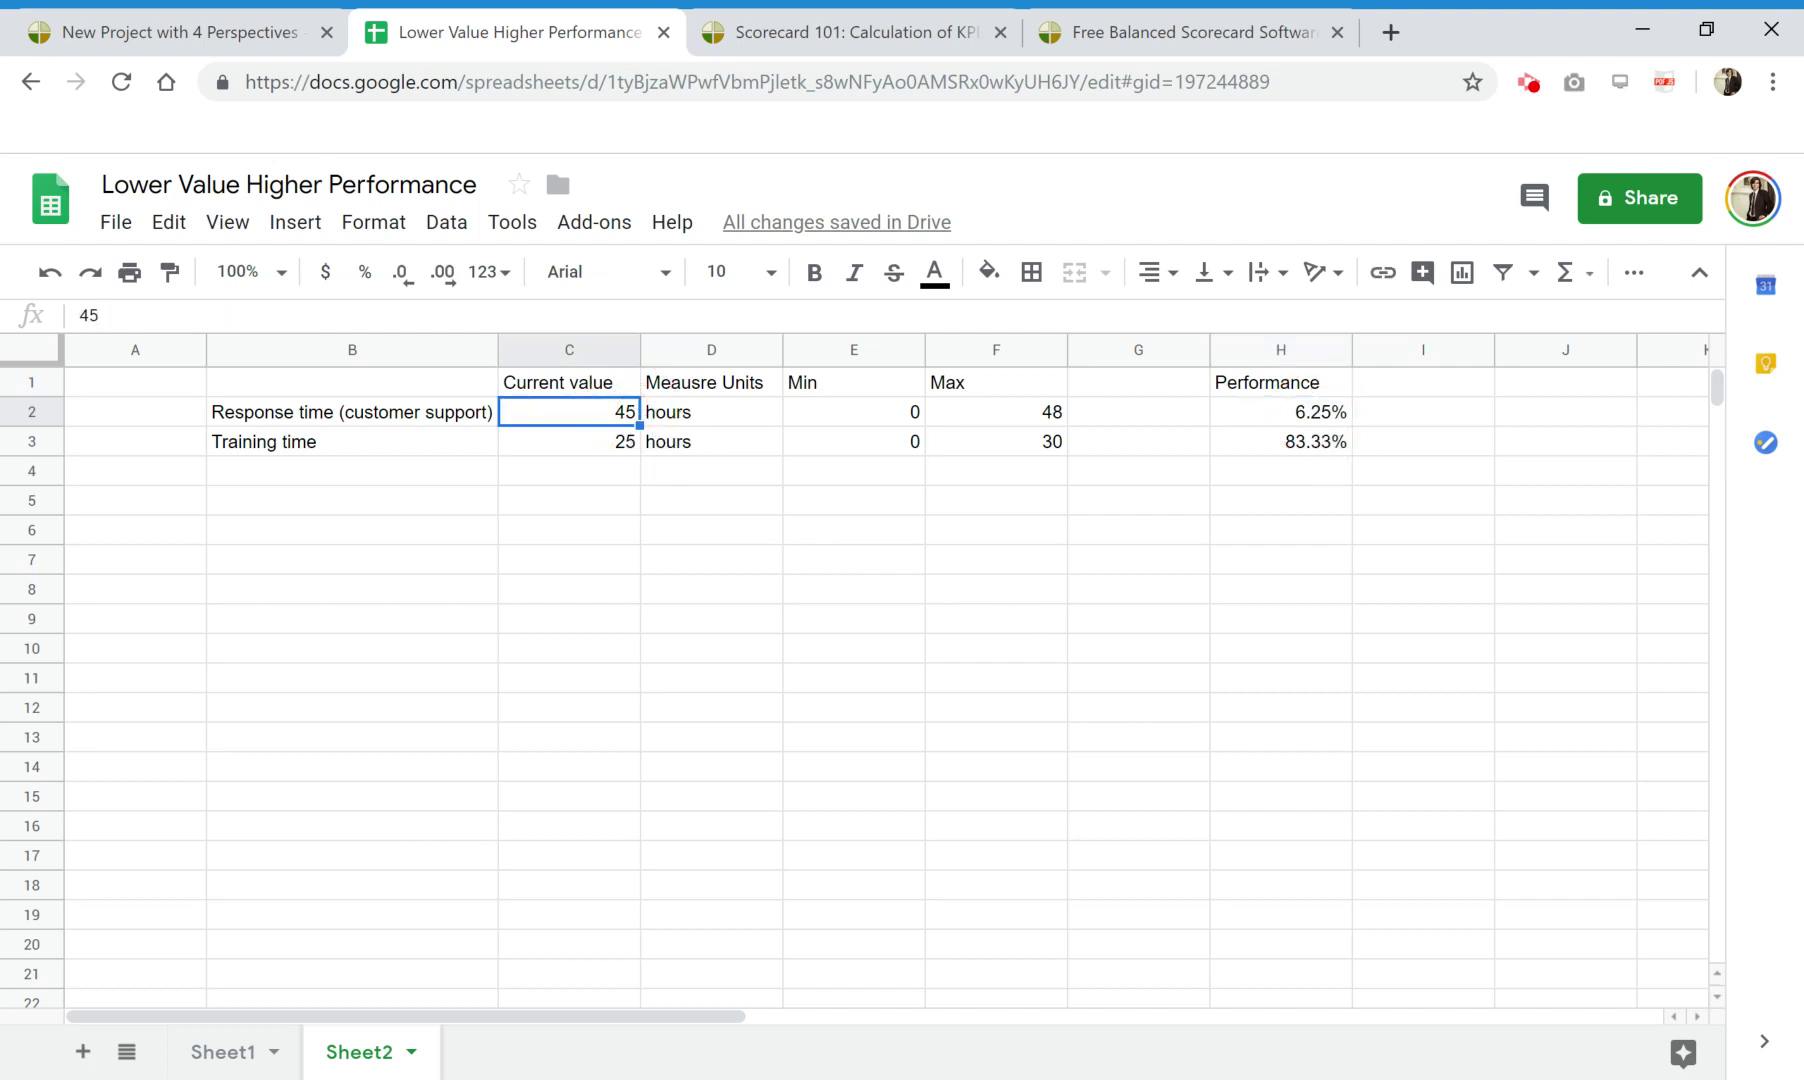
type("2")
key("Return")
left_click(568, 411)
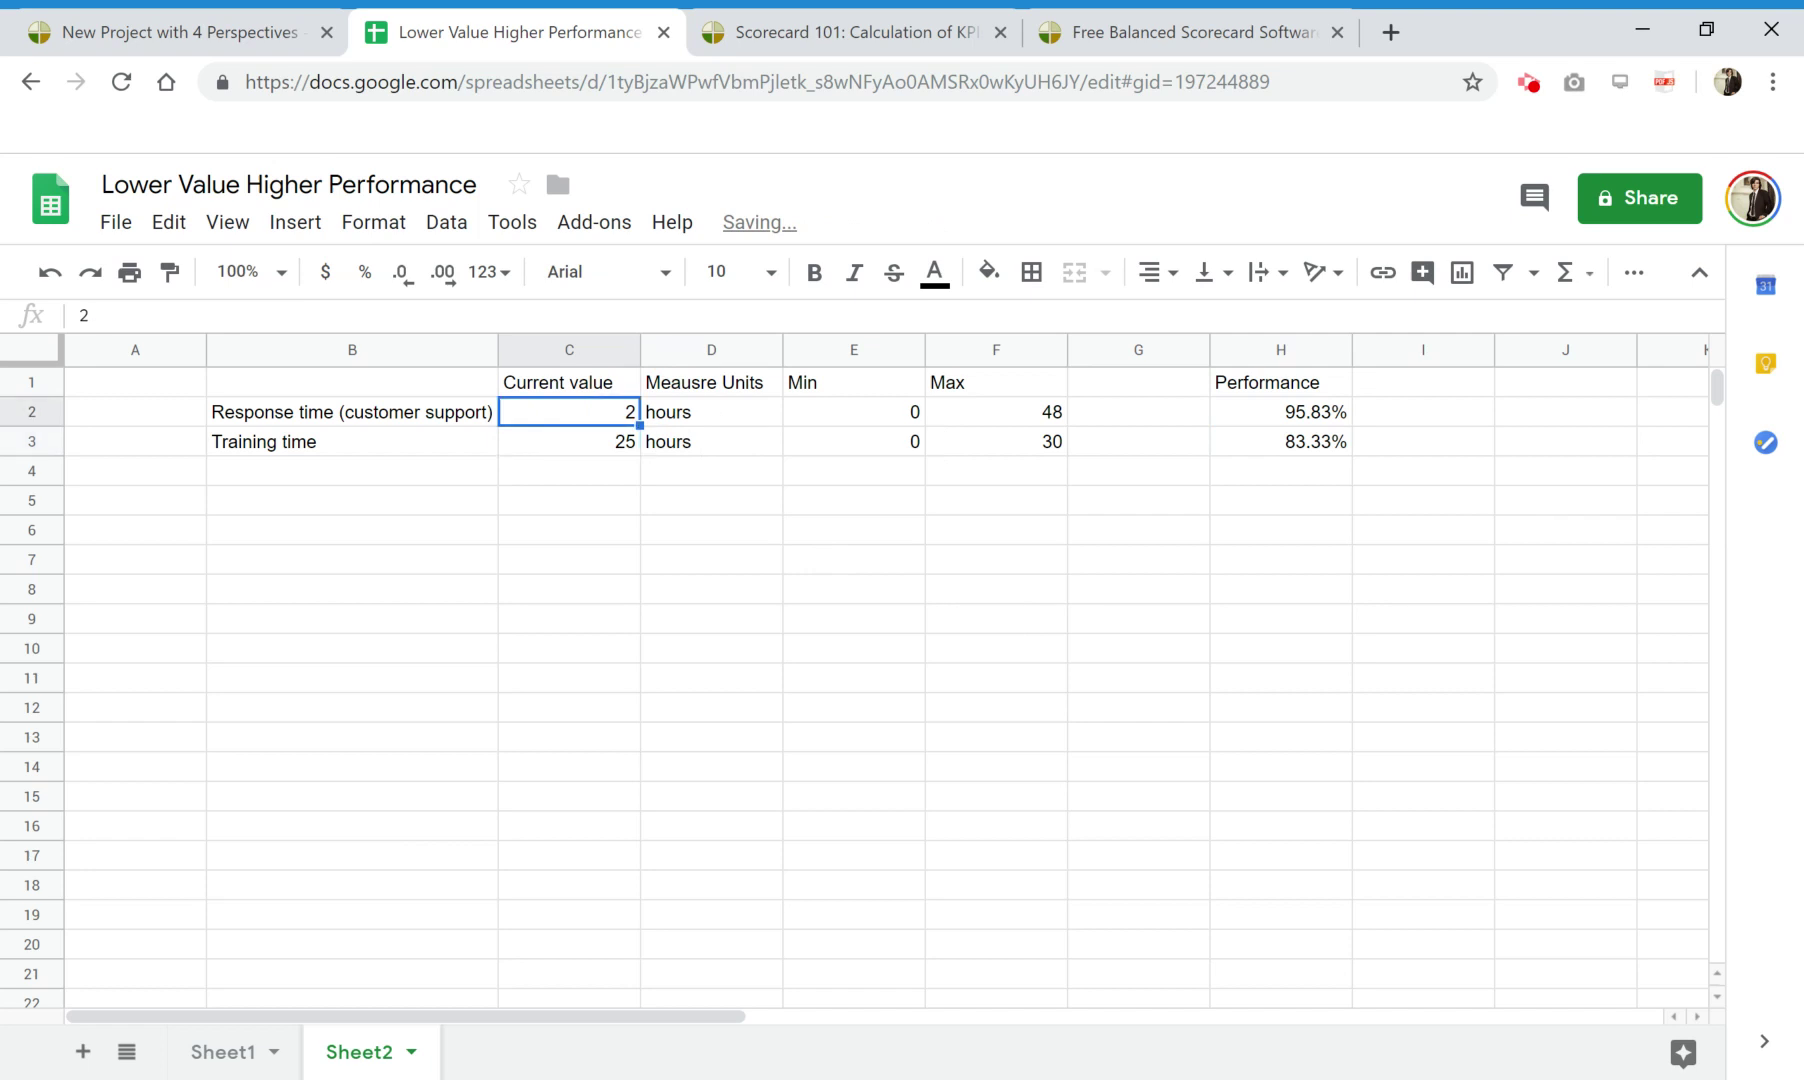
left_click(1303, 413)
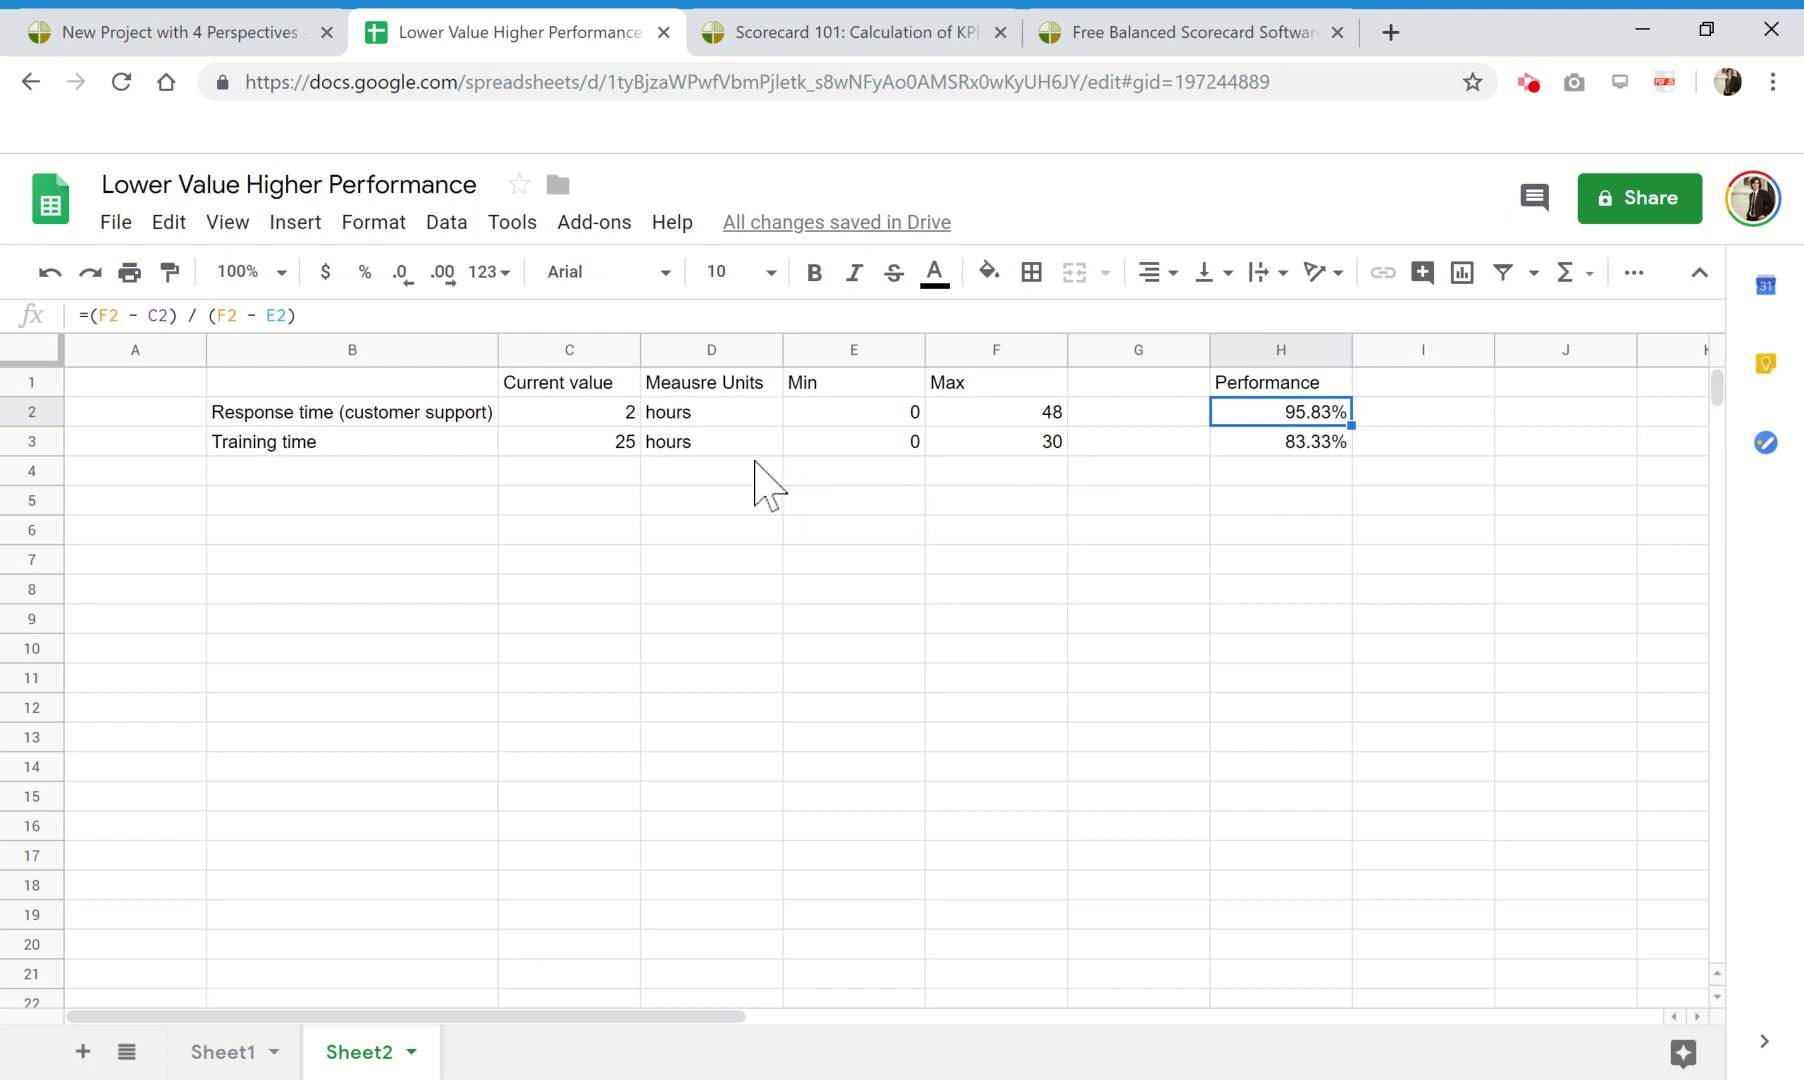
Set Training time to 35 hours (116.67%), check F3 and H3, then select Training time in BSC Designer.
left_click(608, 443)
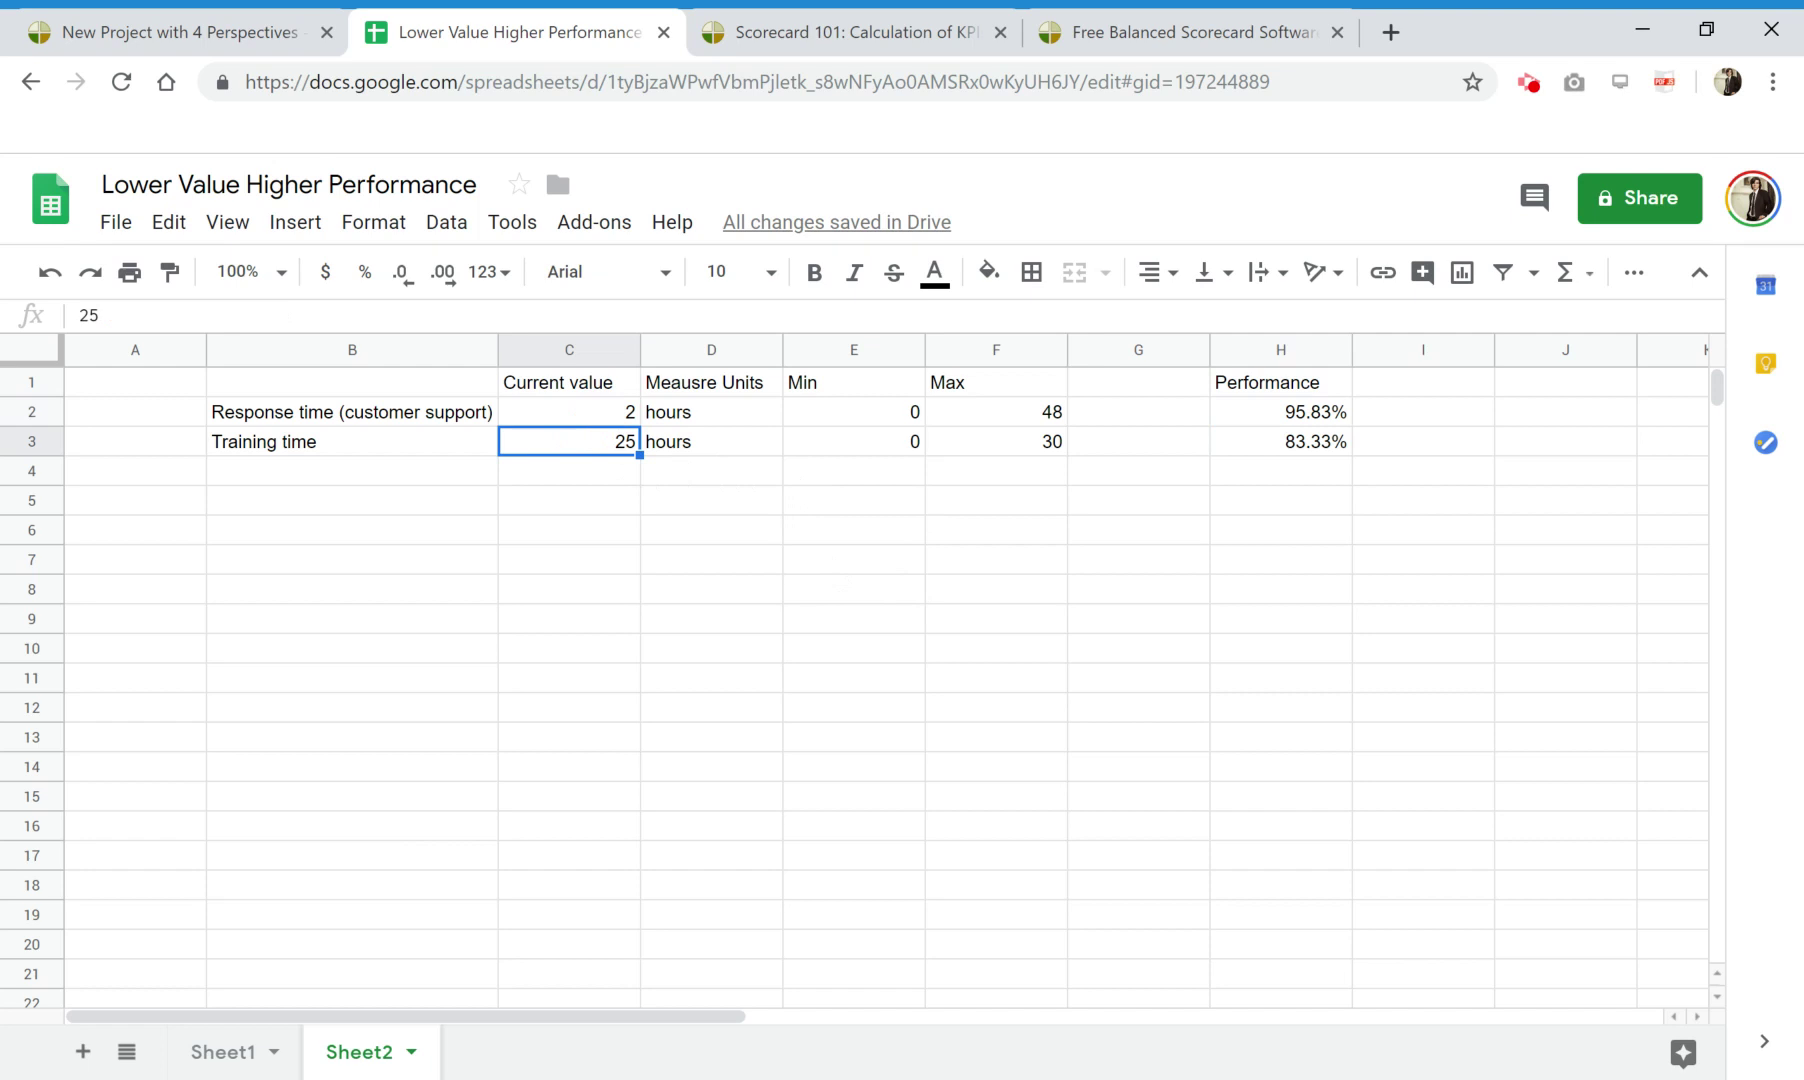
type("3")
key("Return")
key("Up")
left_click(1058, 443)
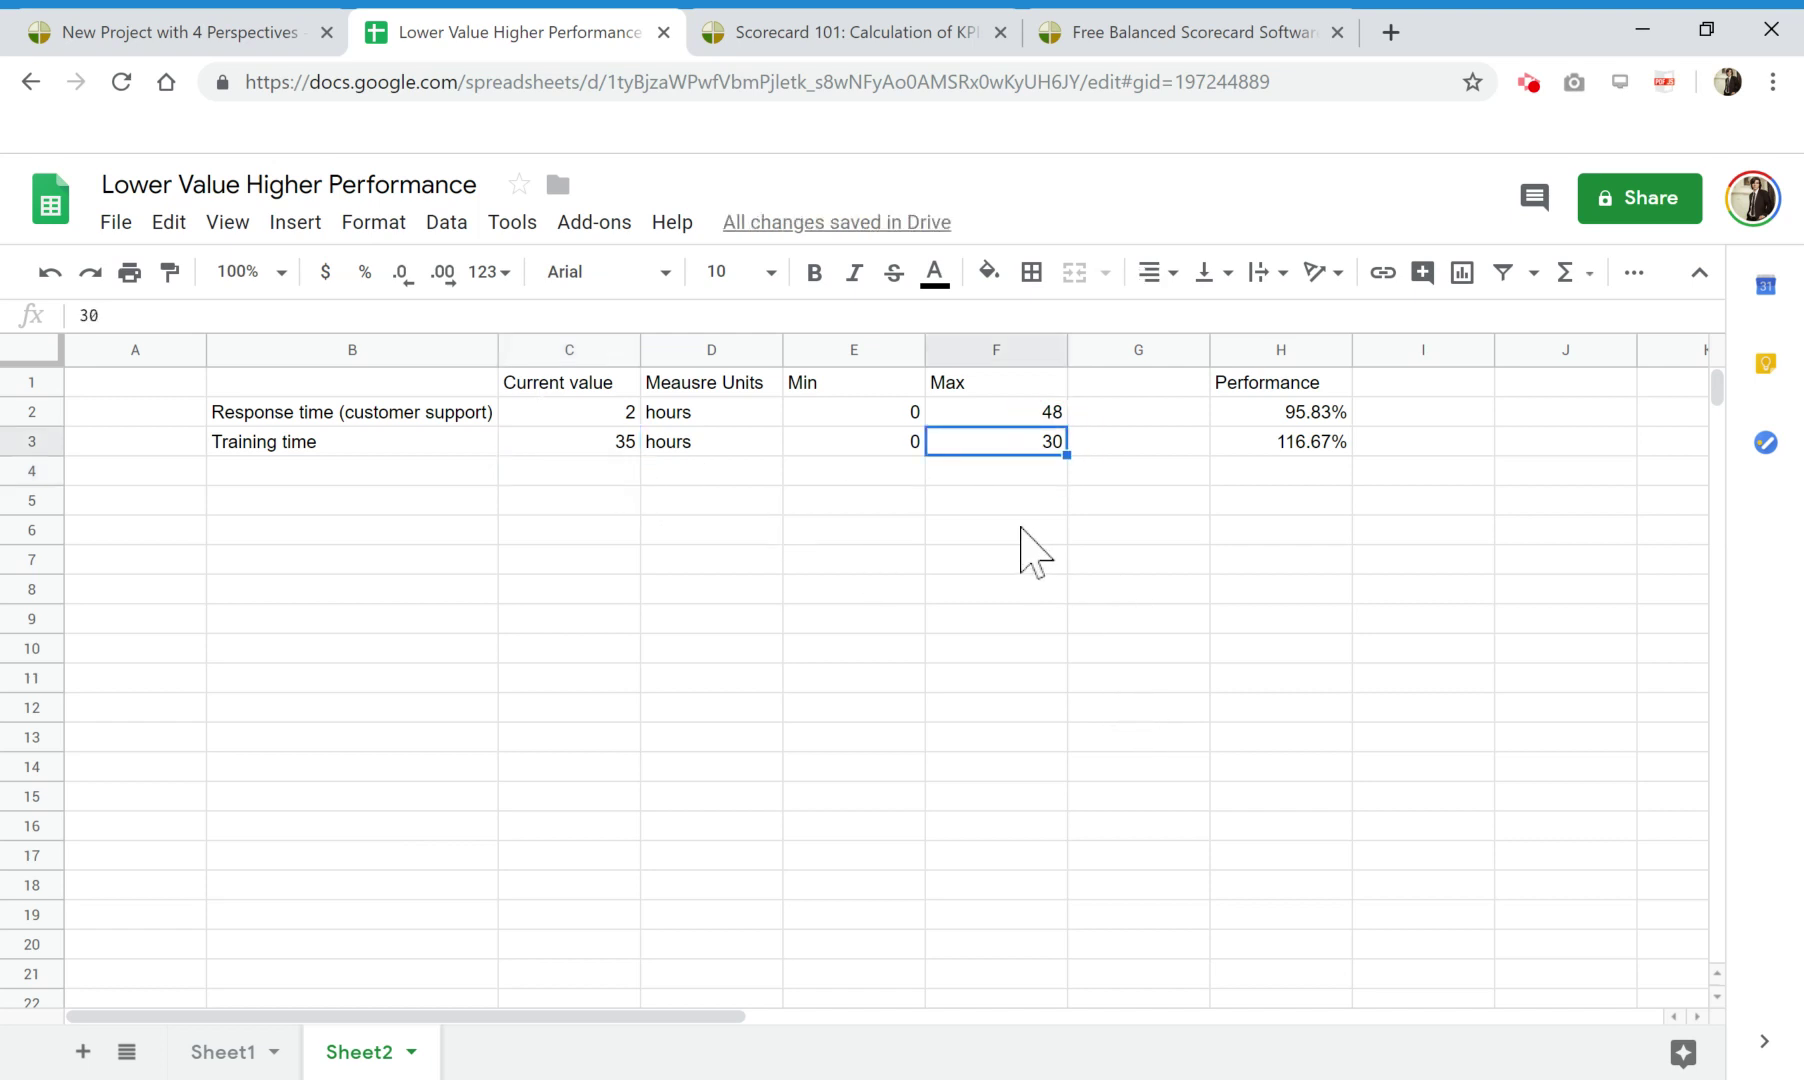
left_click(612, 443)
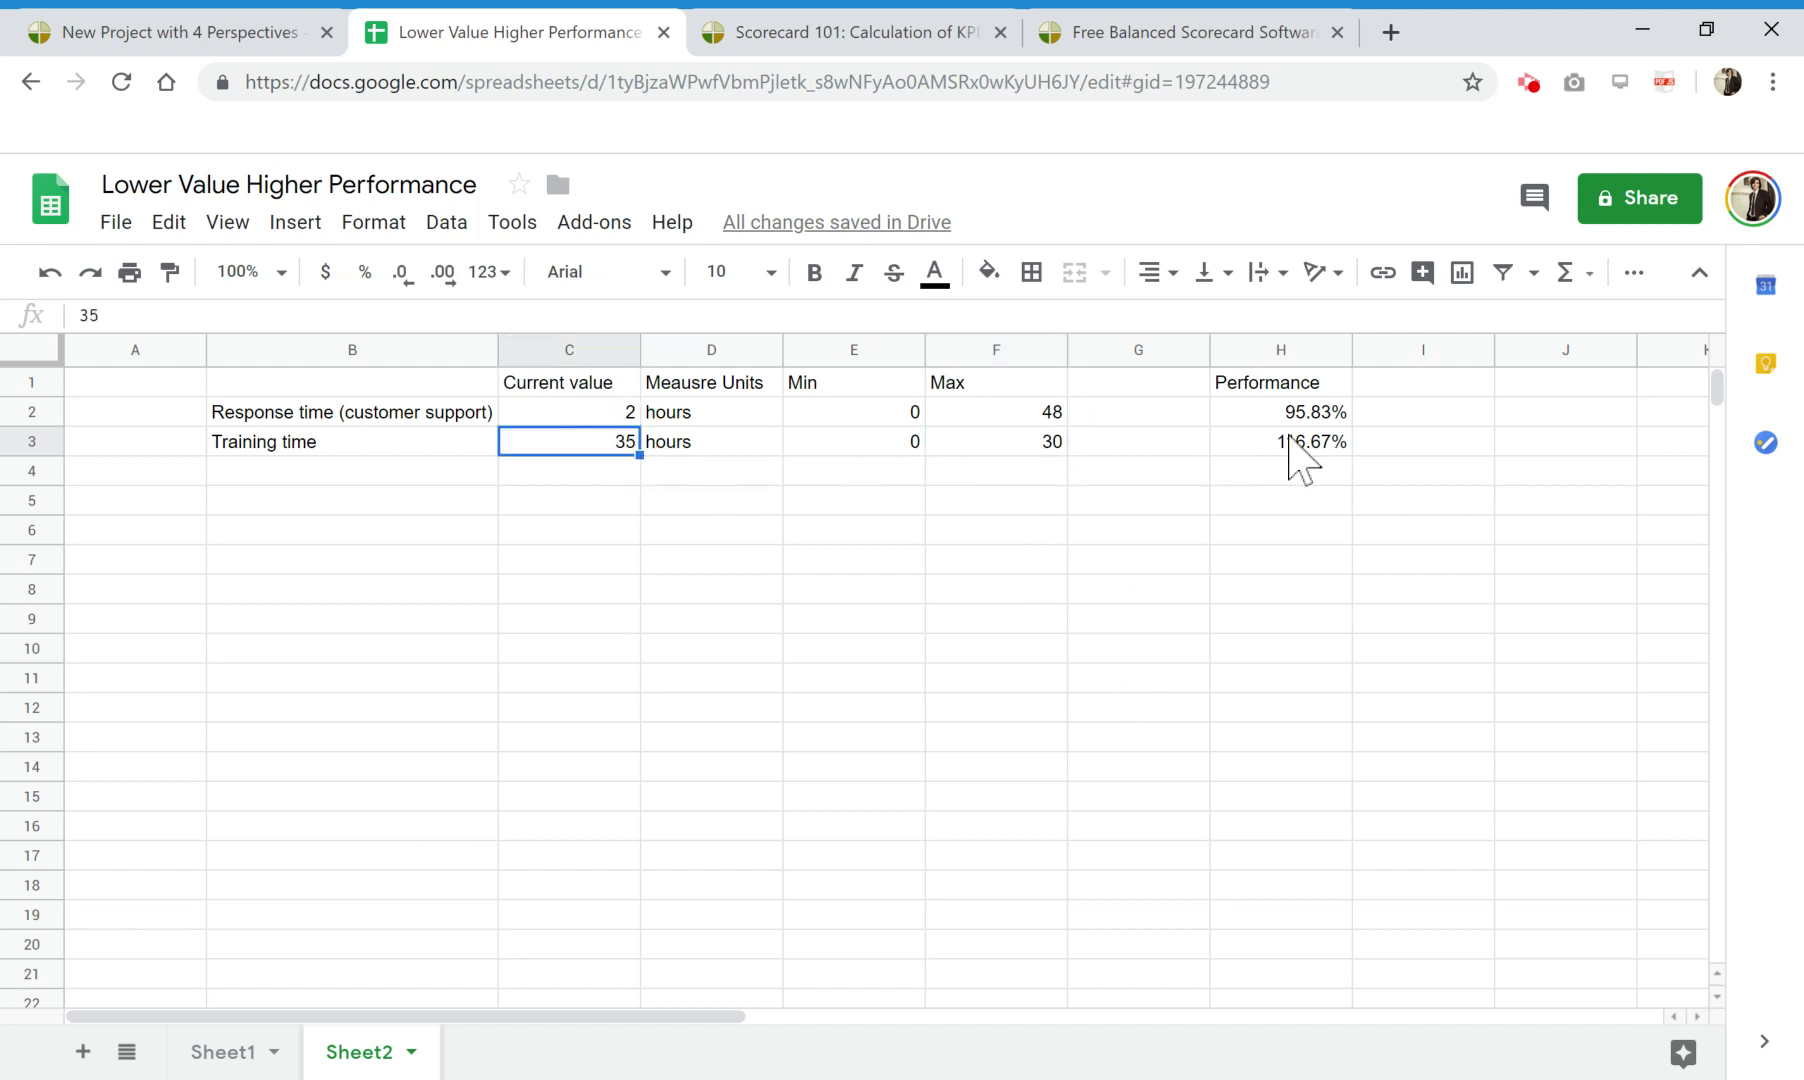
left_click(1308, 443)
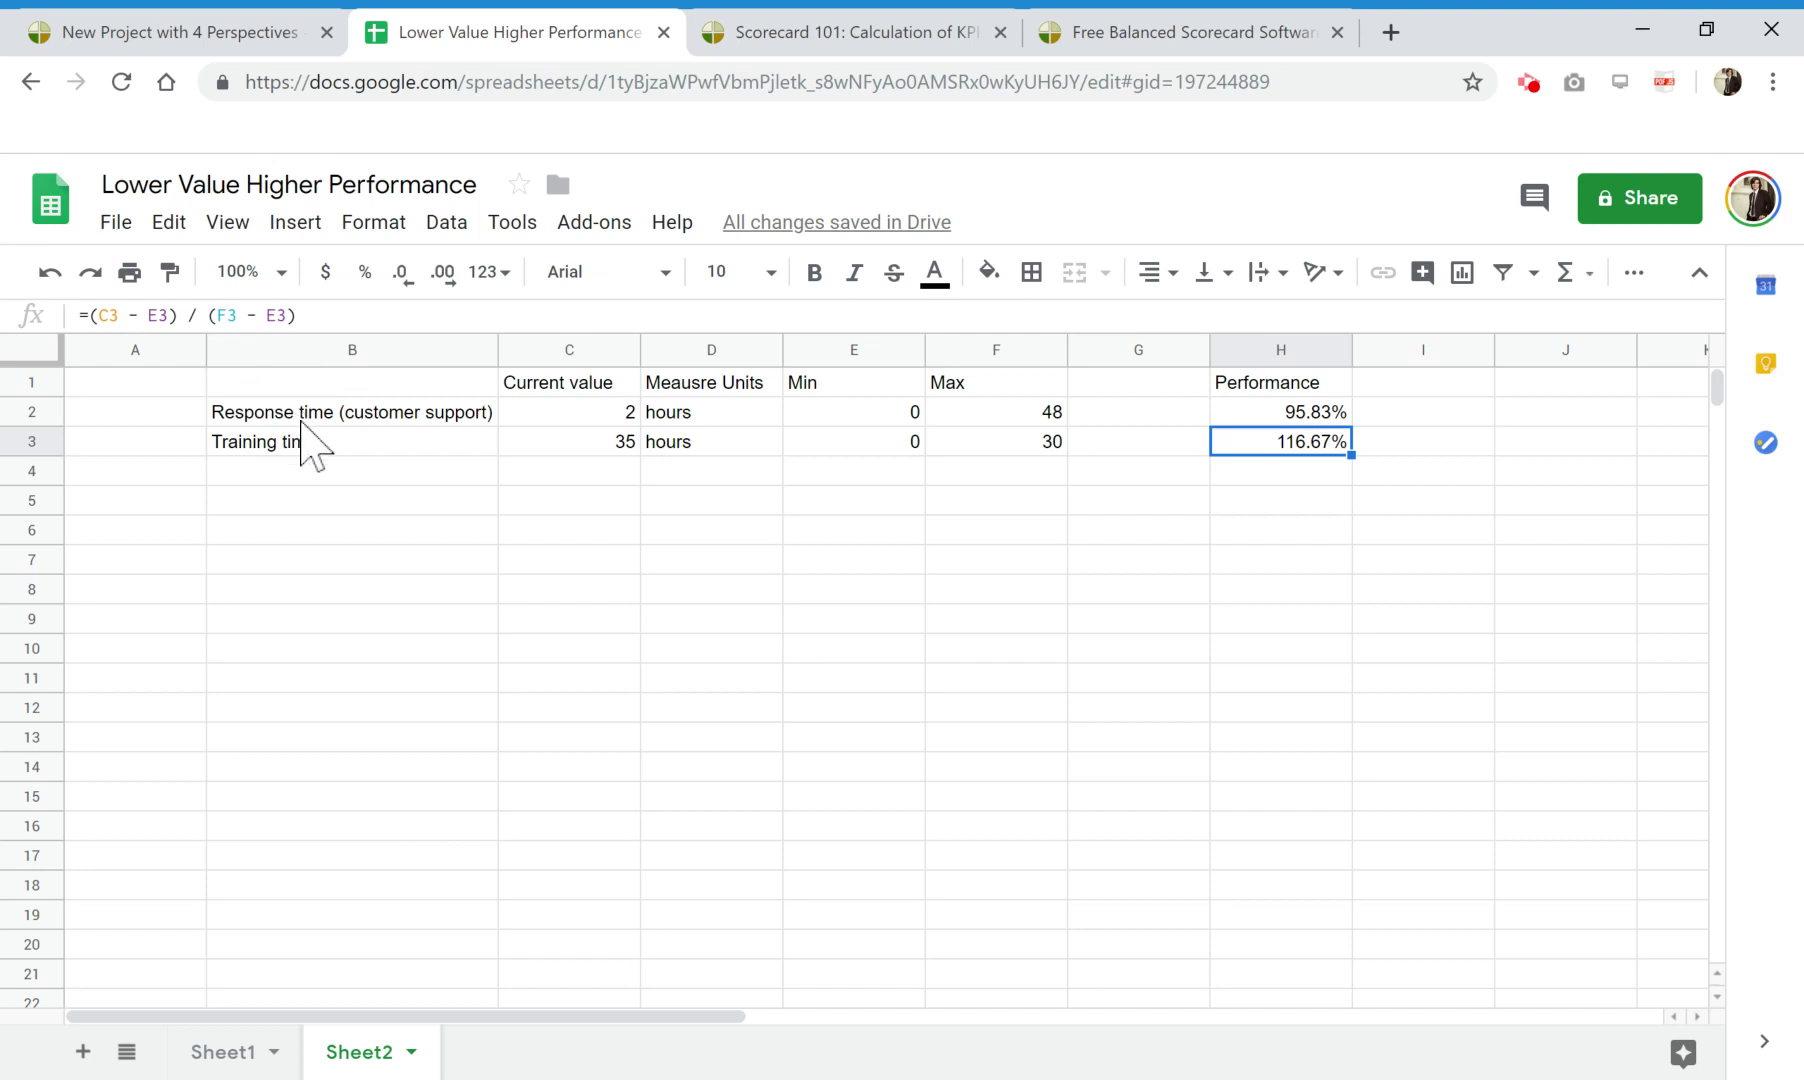
left_click(260, 38)
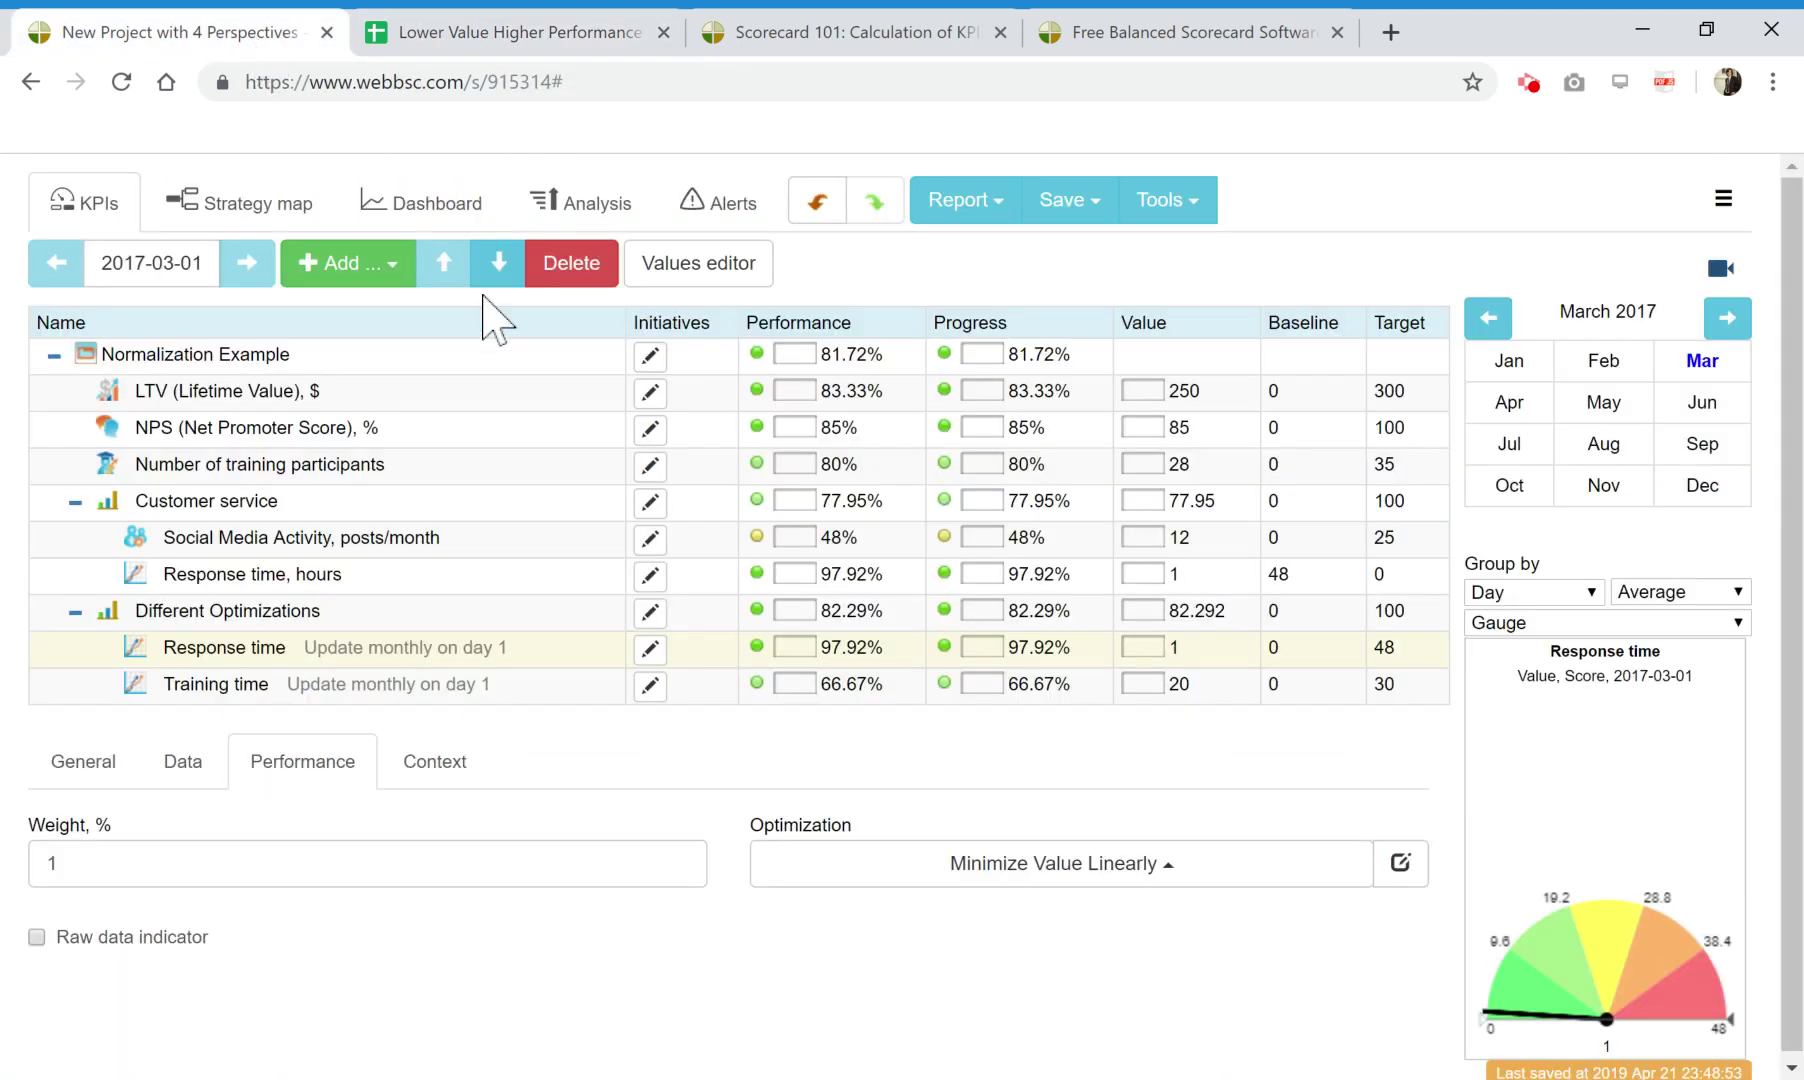
left_click(224, 696)
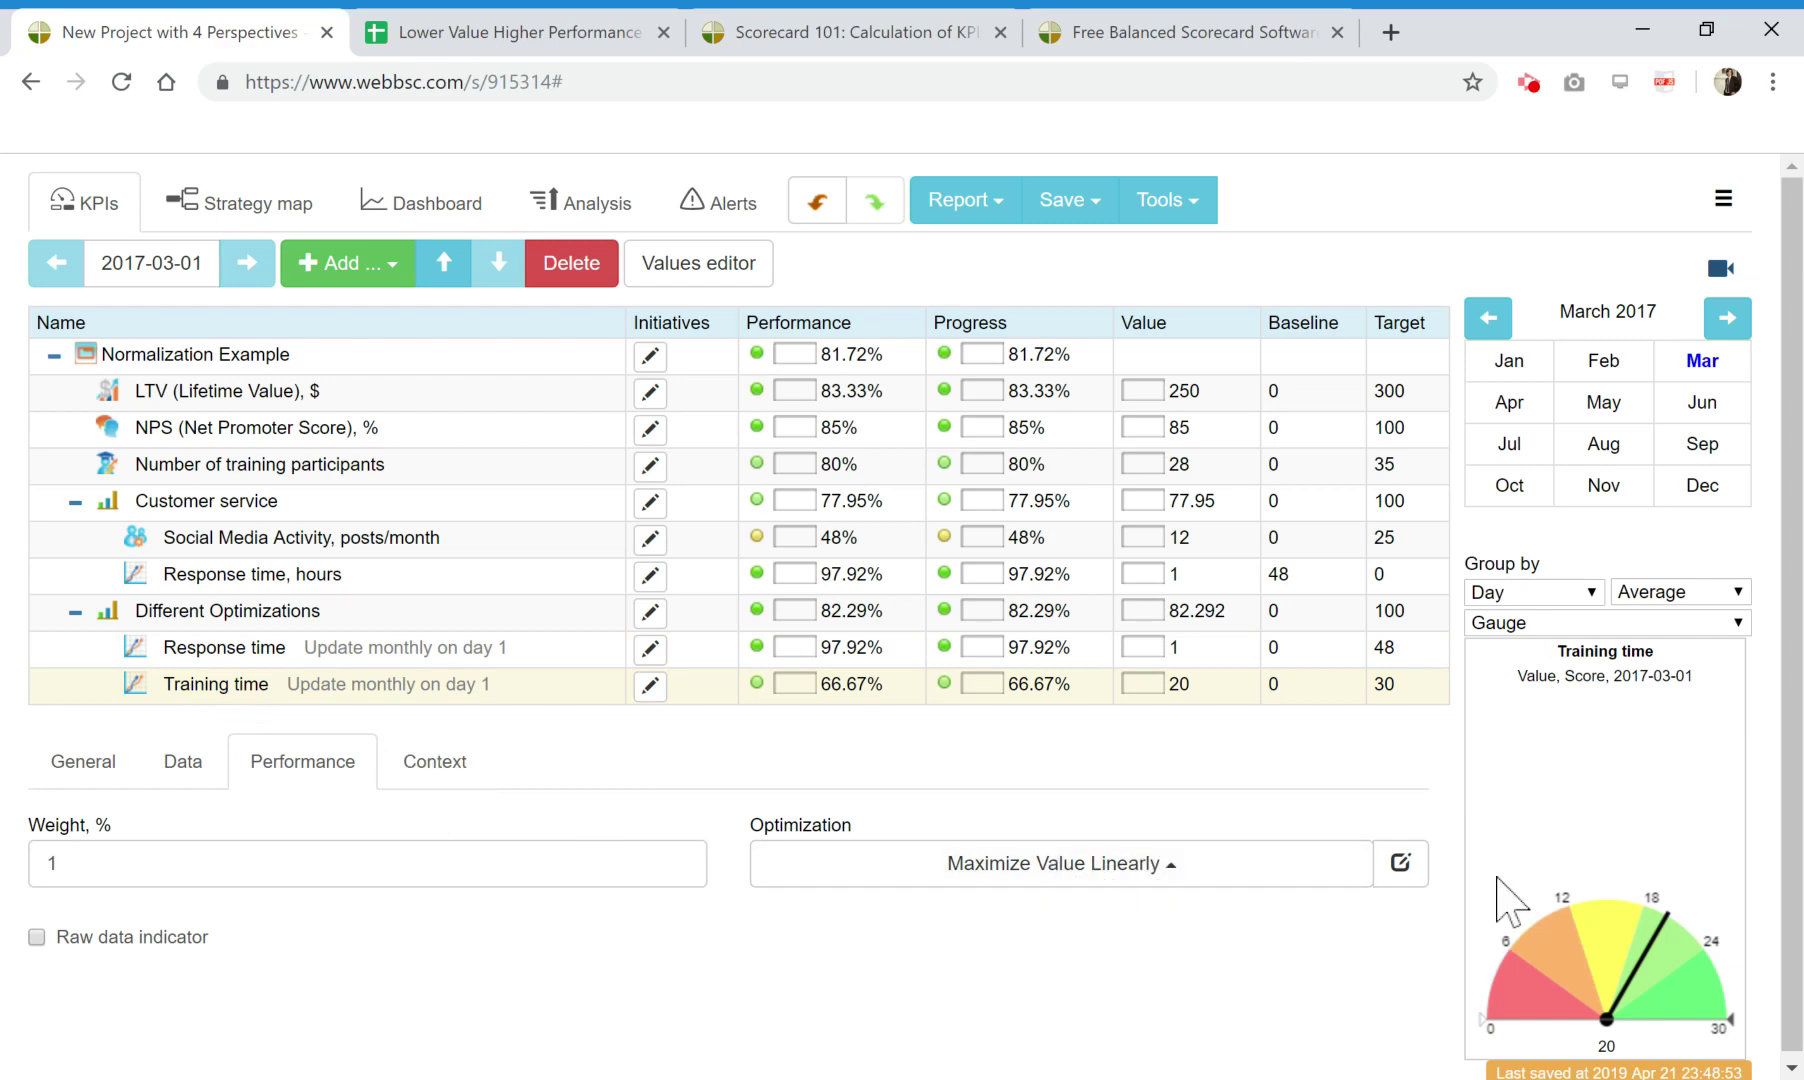
Add a custom Training time rule: when Value >= Max, the formula is 1.
left_click(1401, 863)
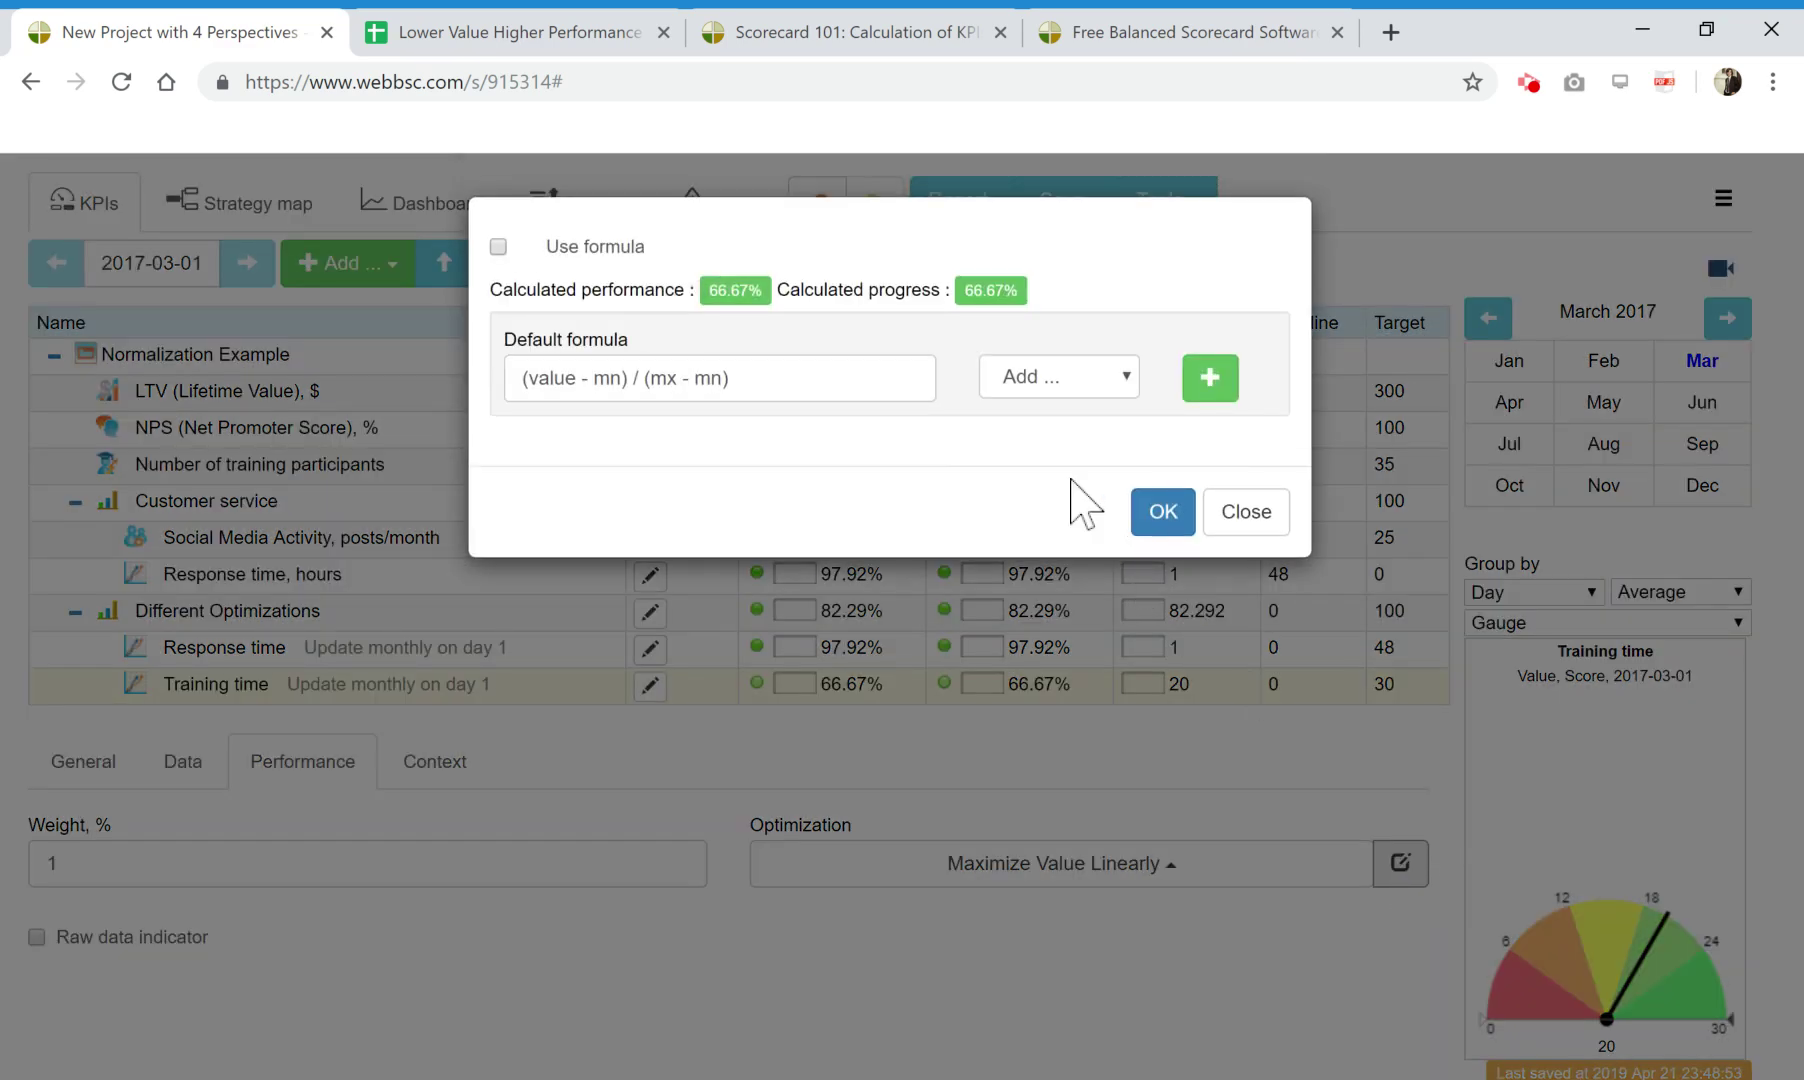
left_click(576, 248)
left_click(1208, 378)
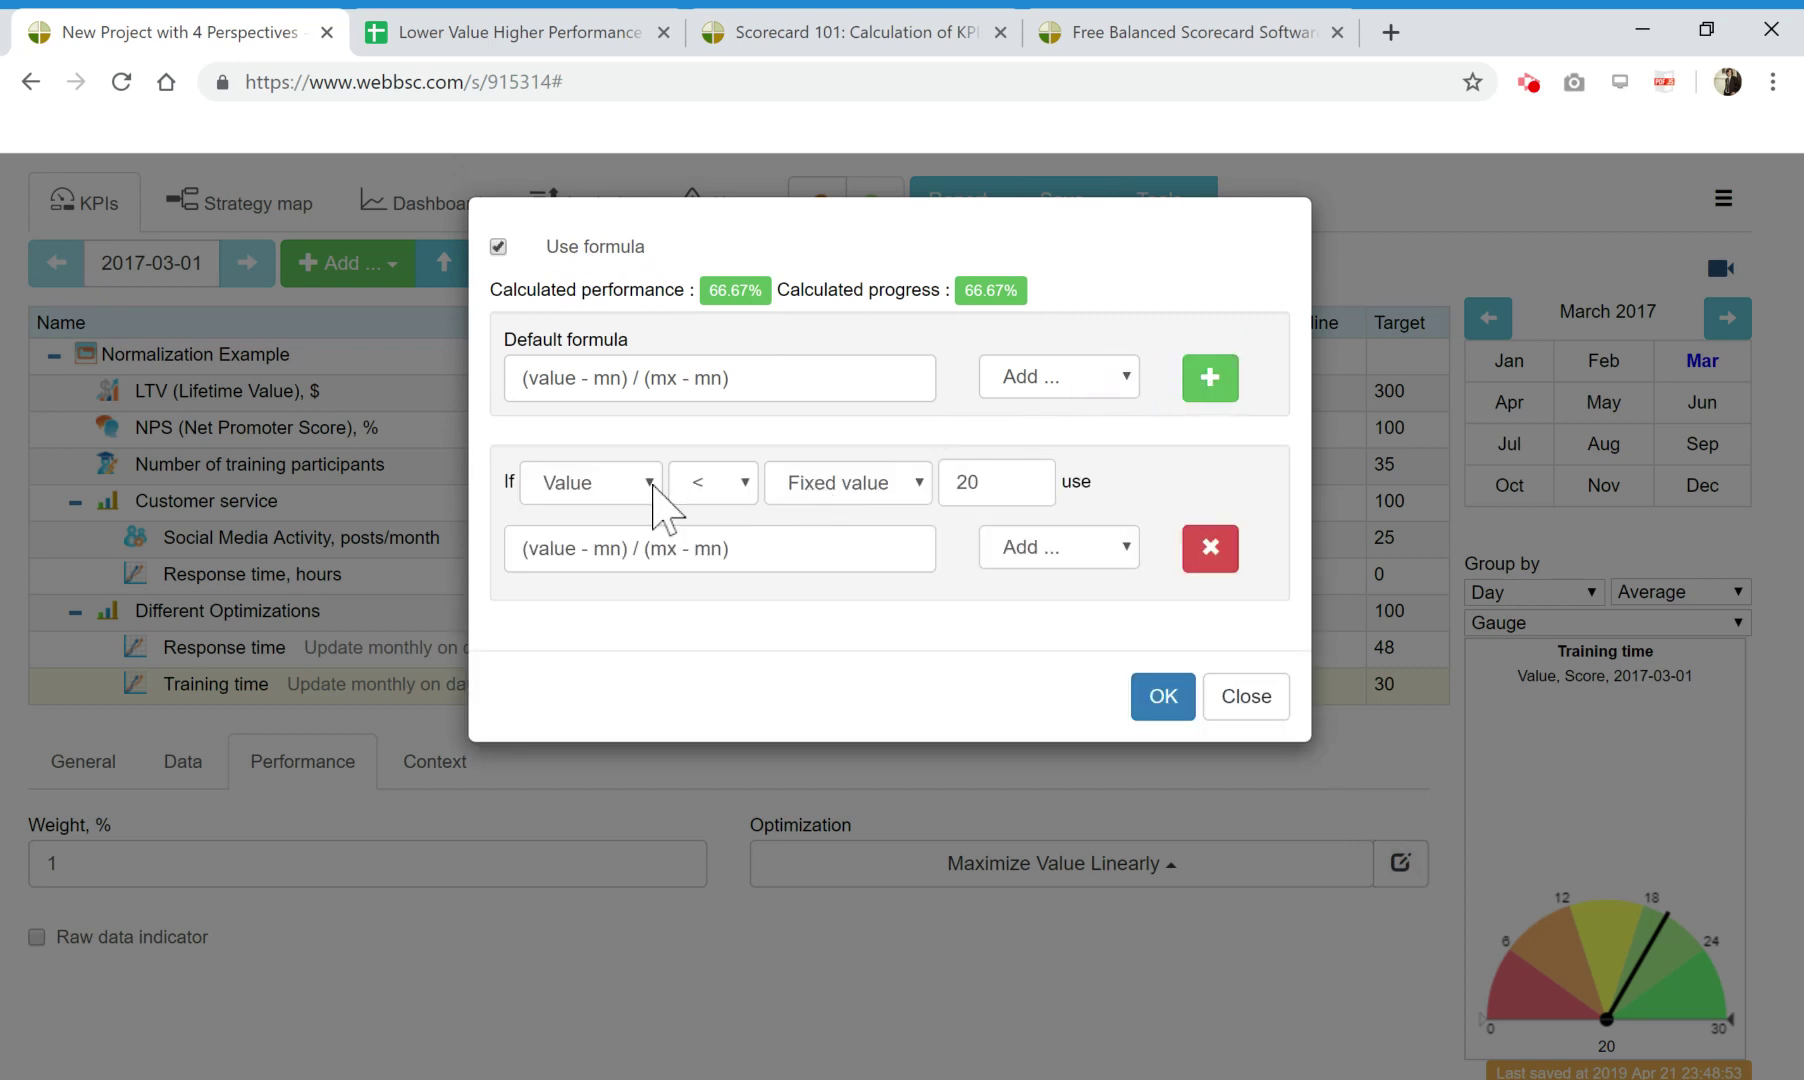
left_click(624, 482)
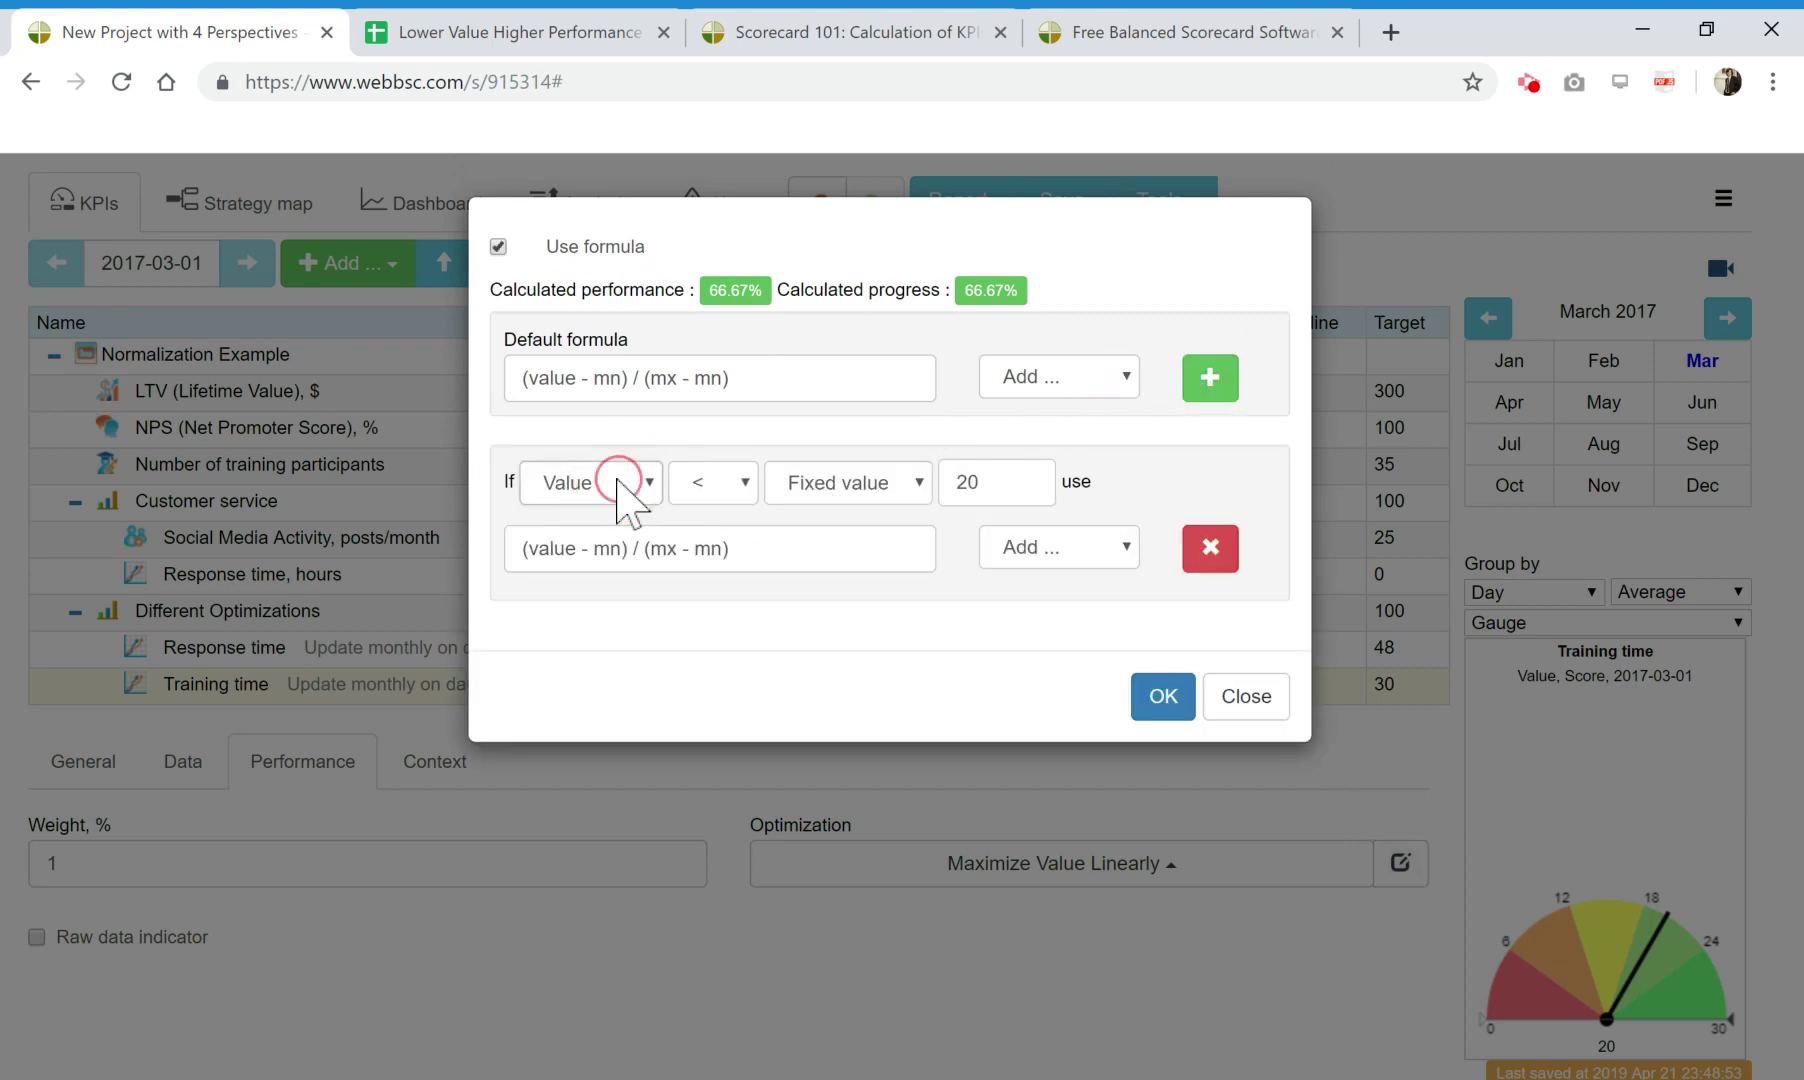
left_click(709, 490)
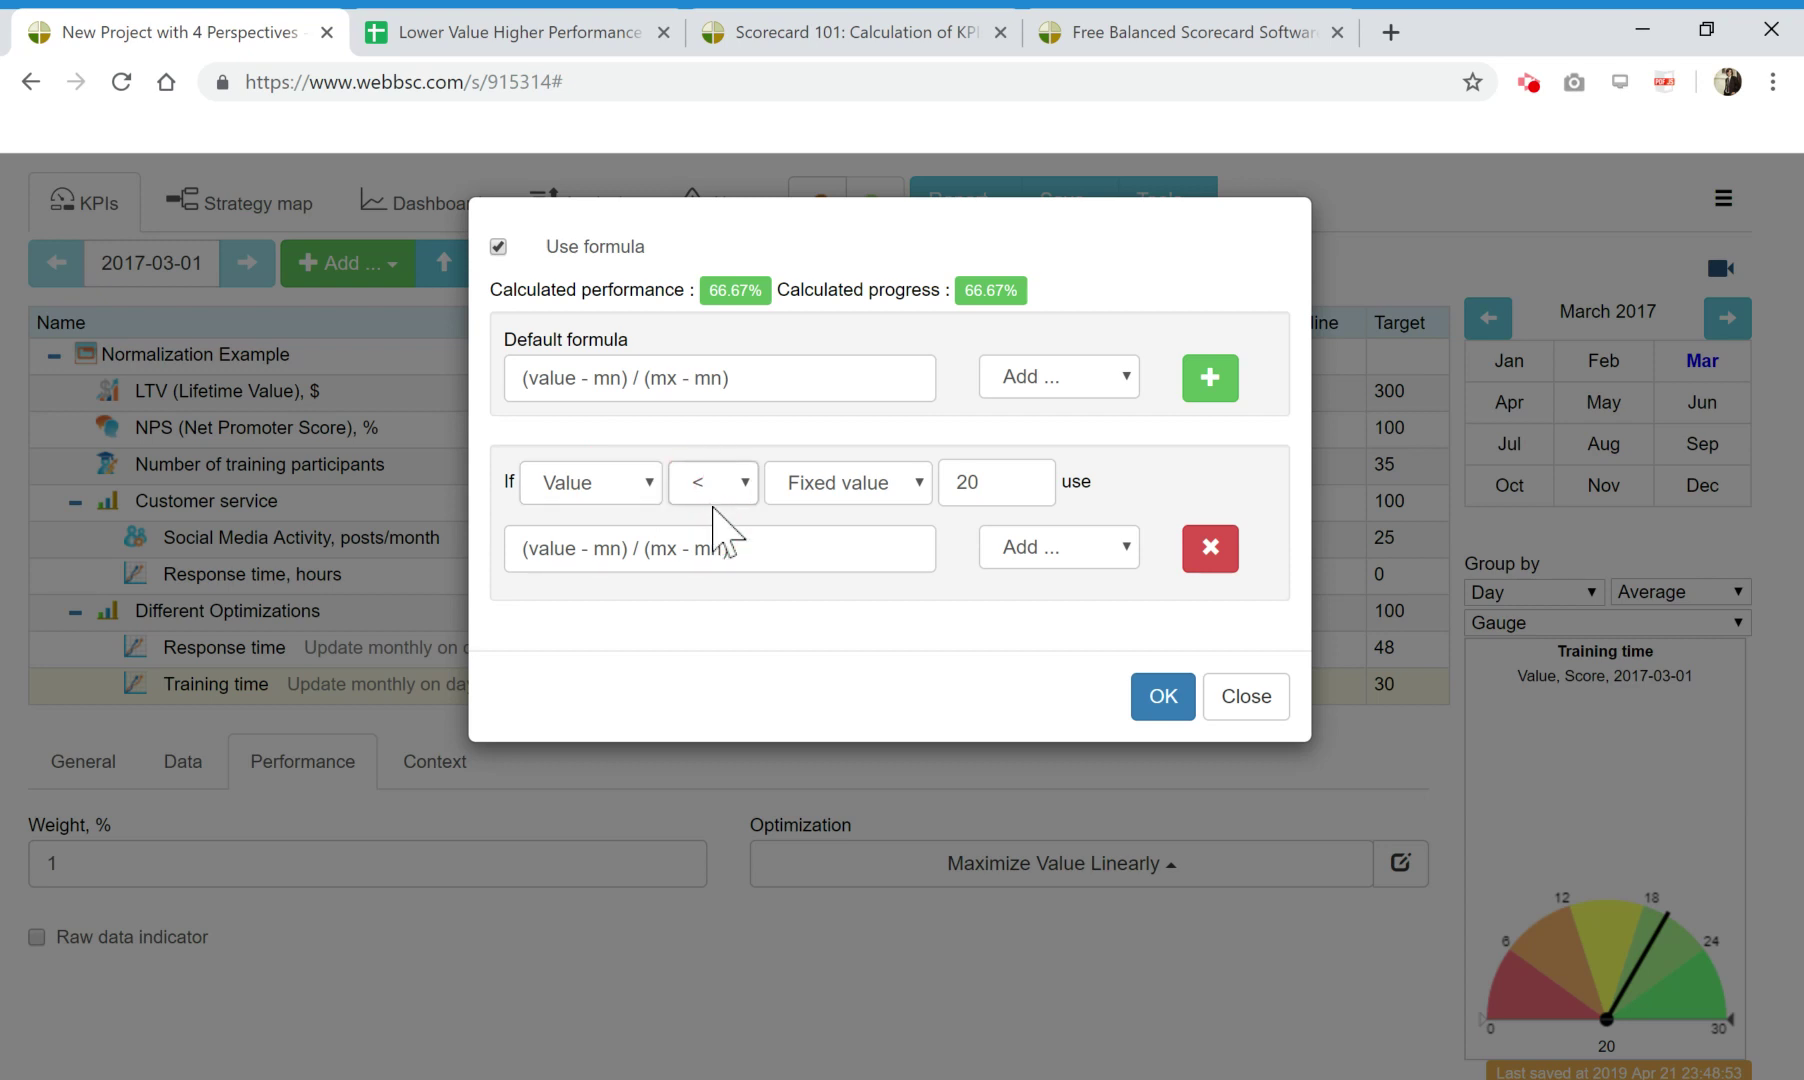
left_click(713, 510)
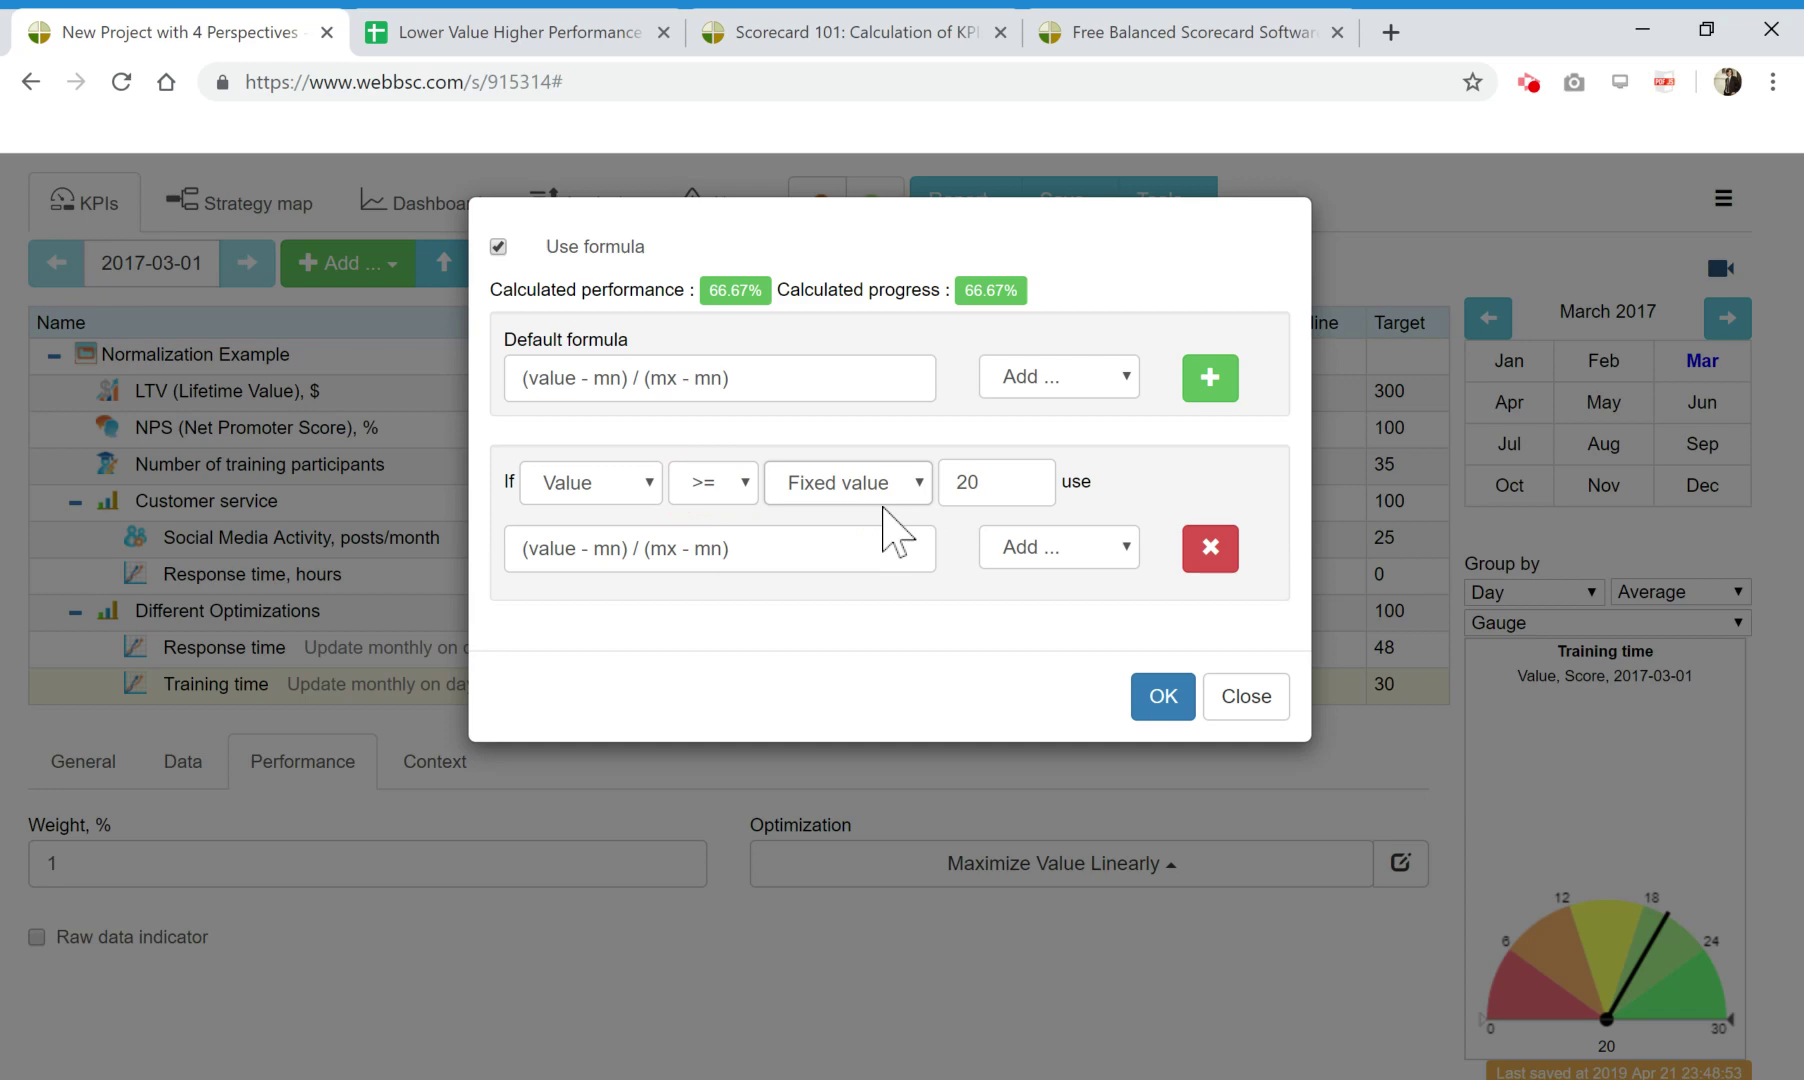
left_click(922, 575)
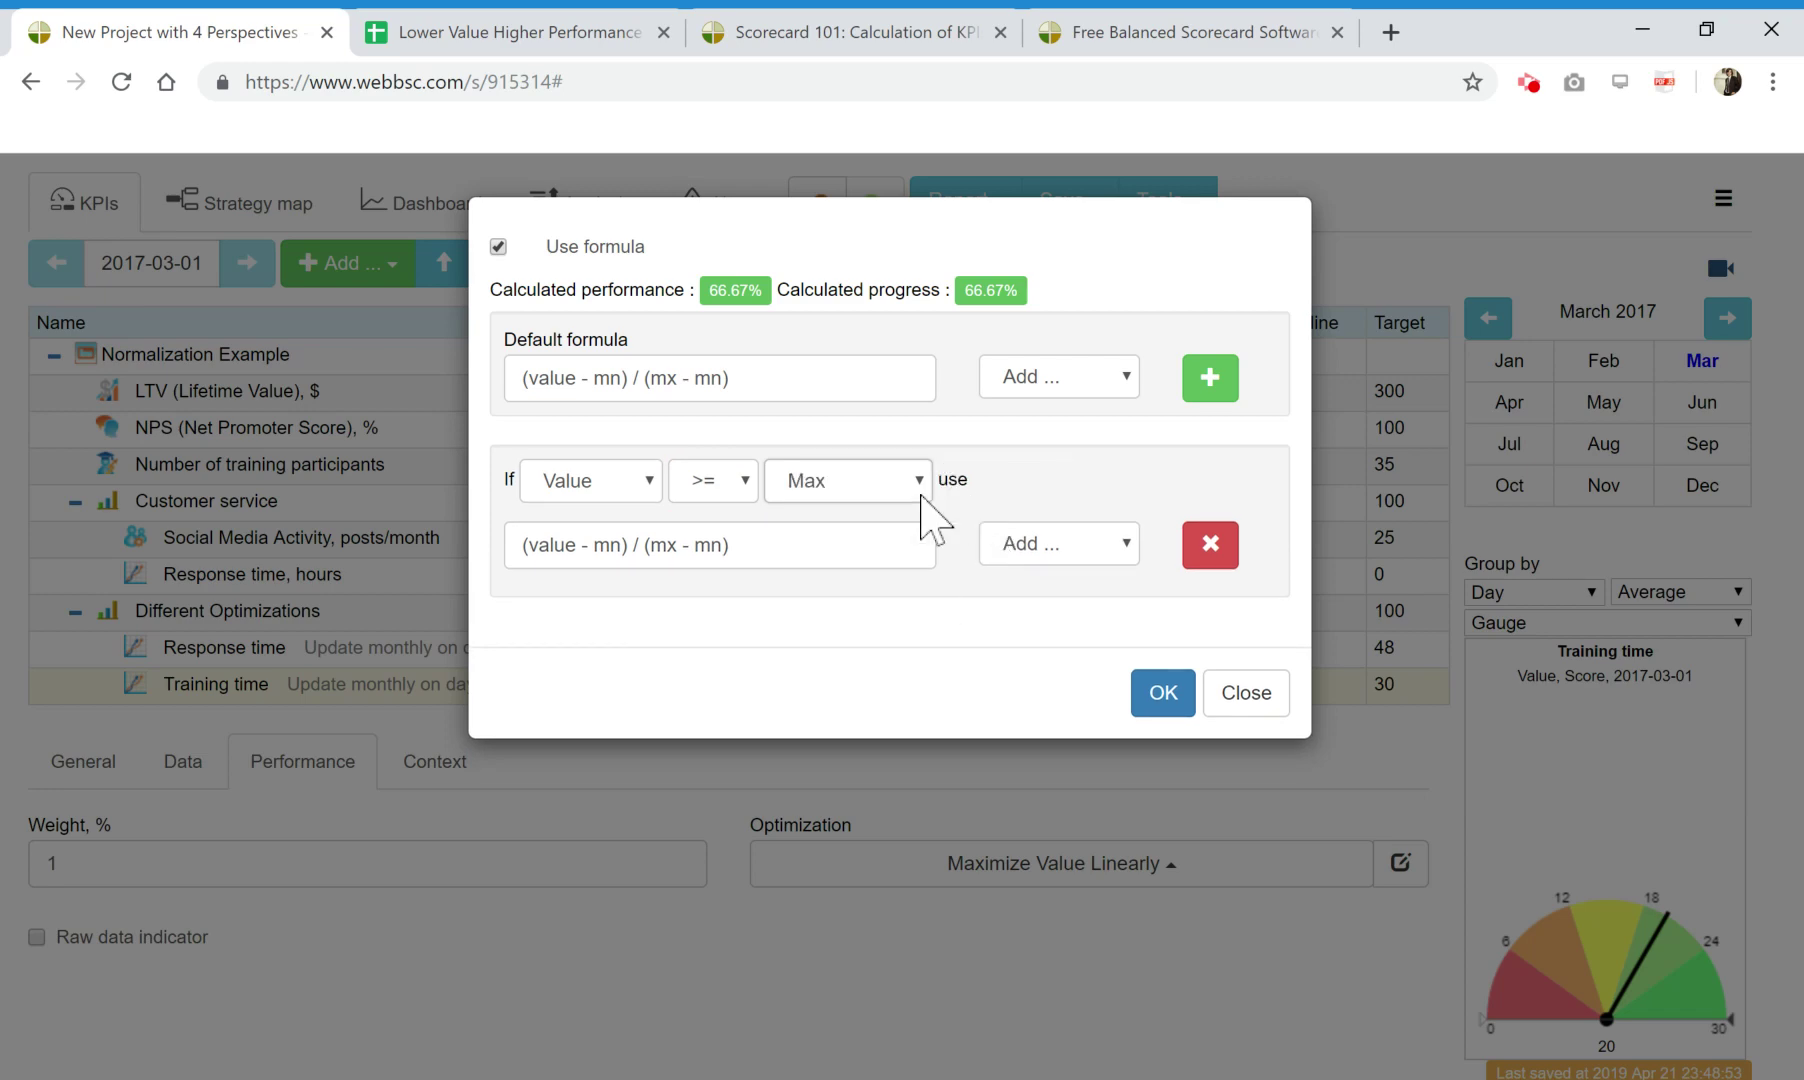
triple_click(813, 545)
type("1")
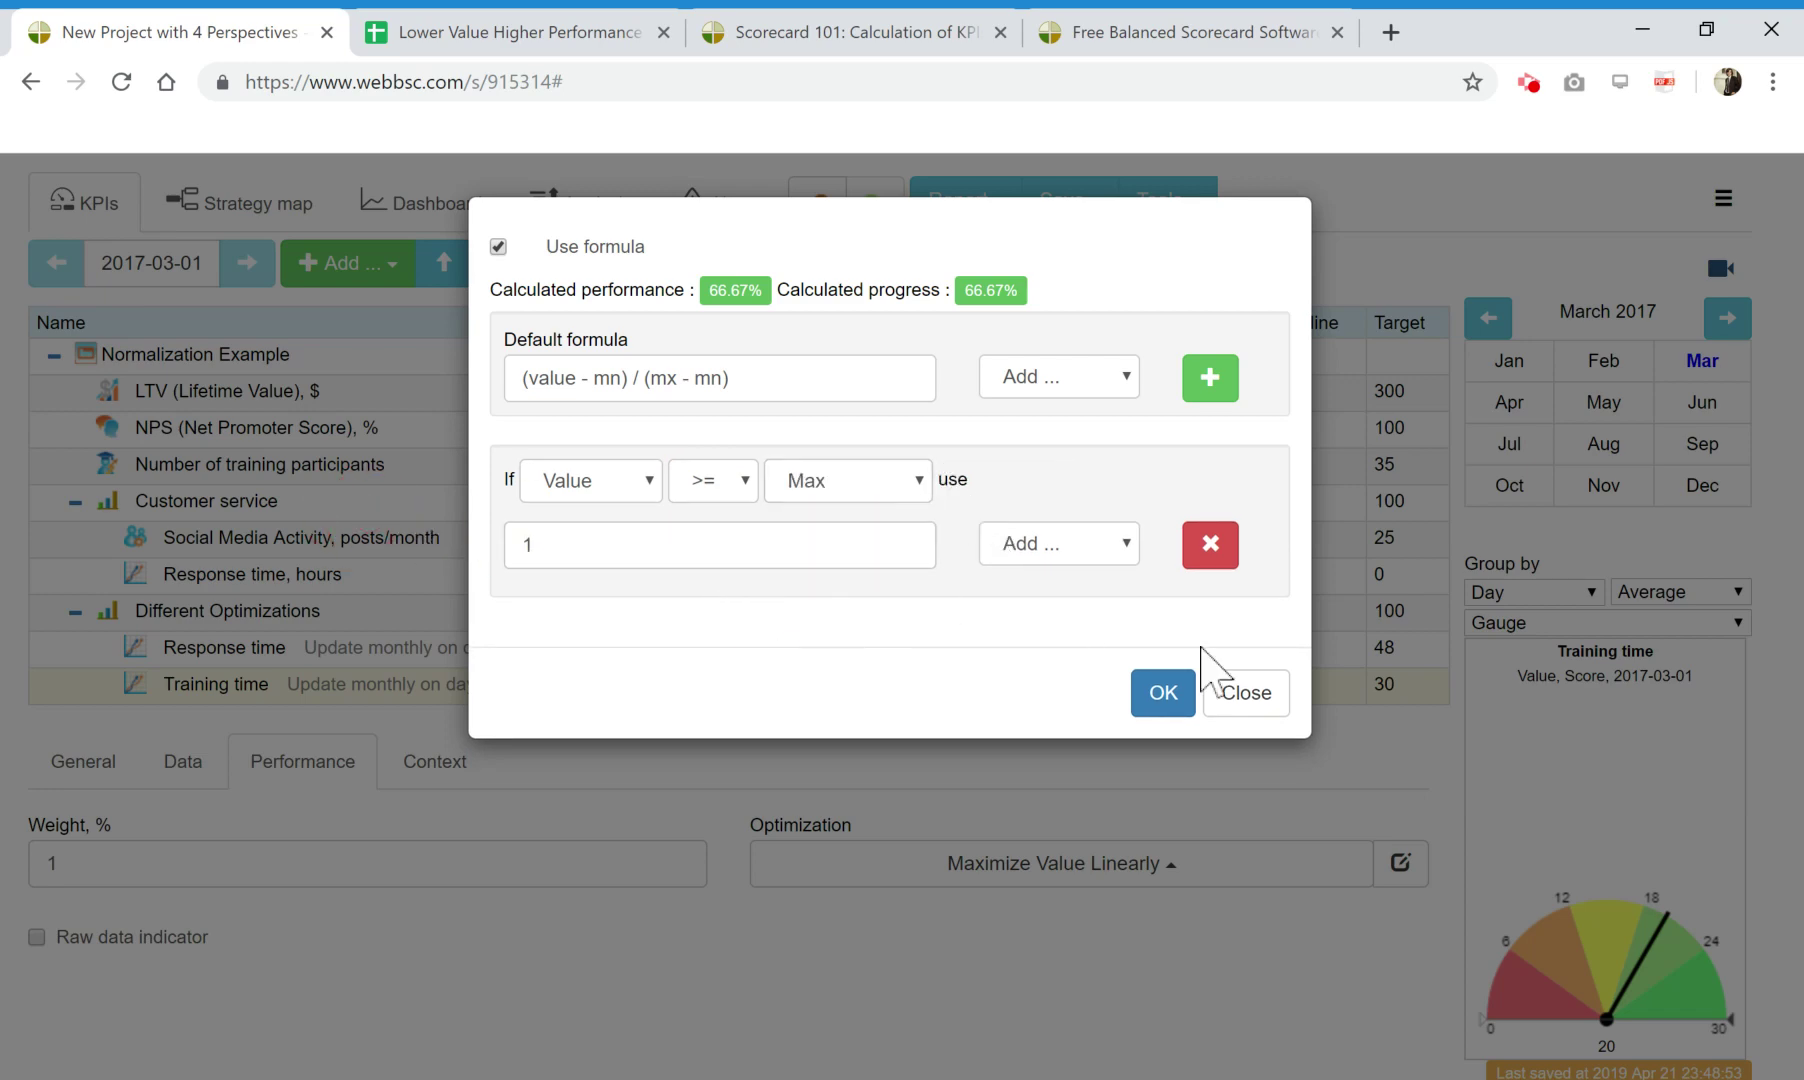
left_click(1163, 692)
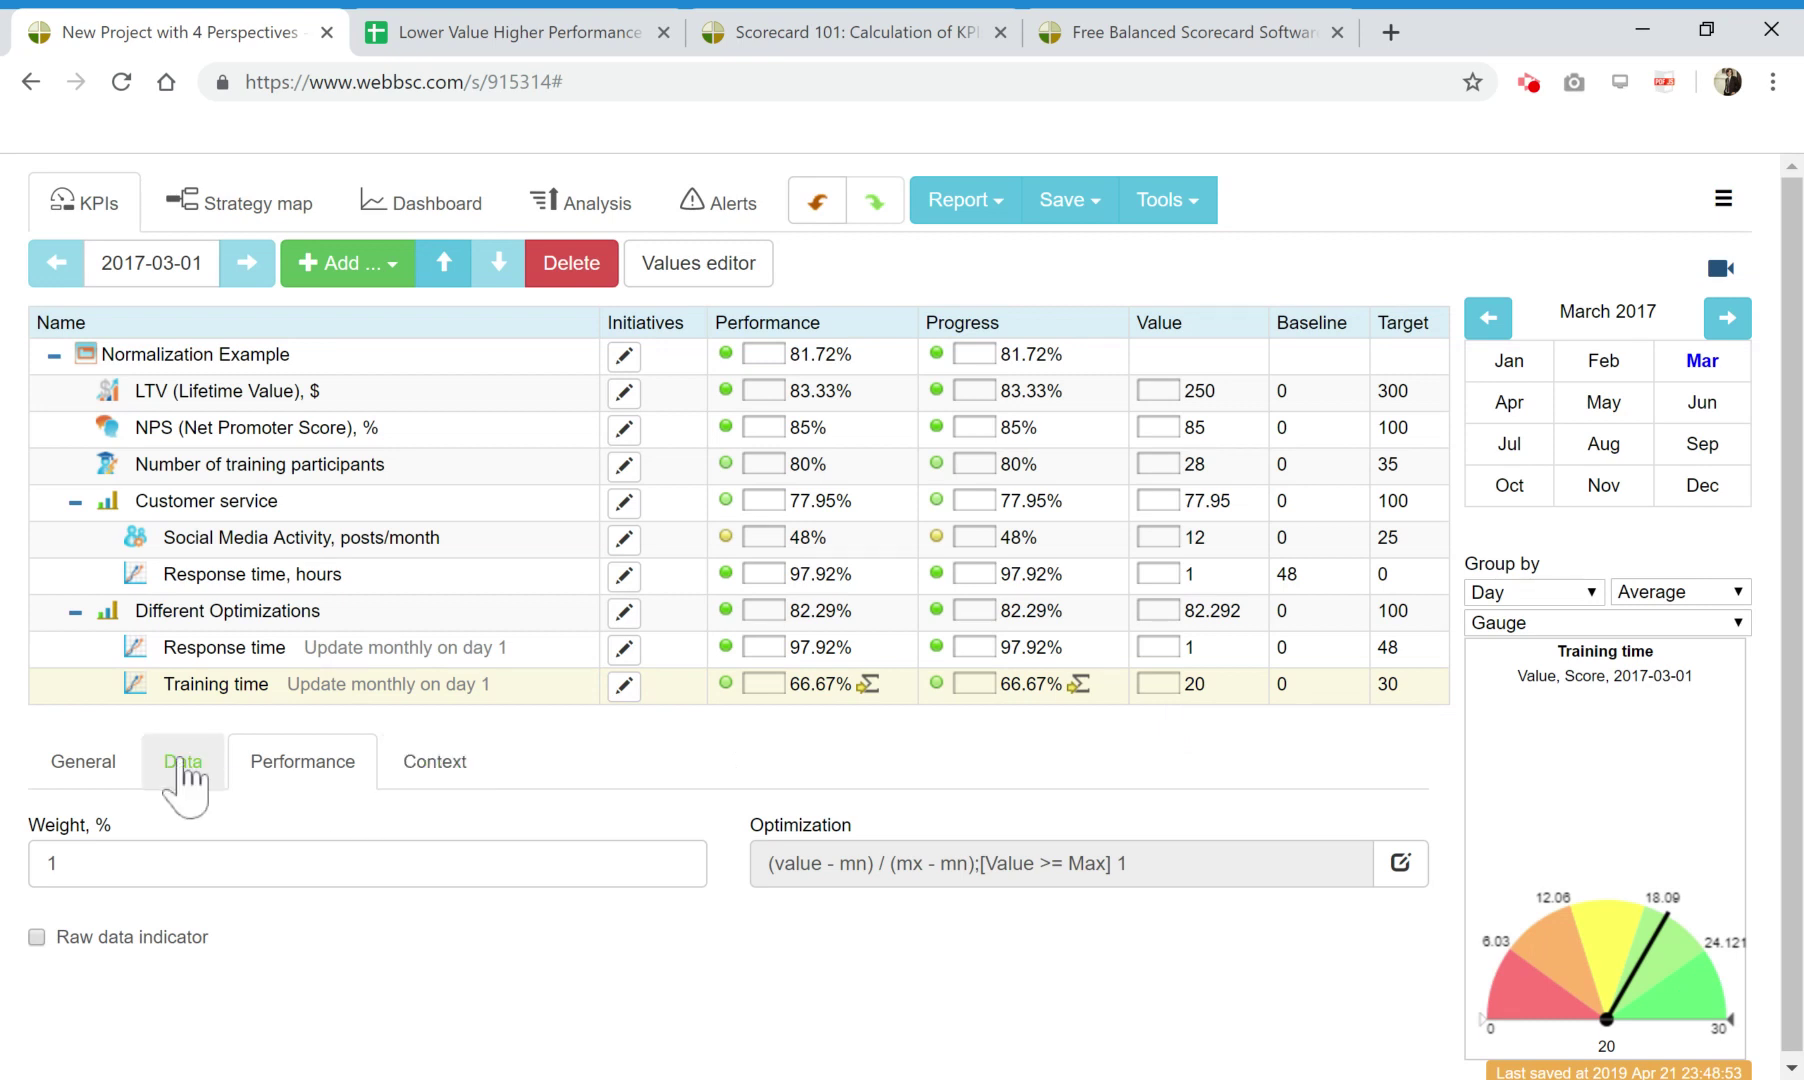
Set Training time's value to 35 so its performance caps at 100%.
left_click(183, 762)
double_click(201, 858)
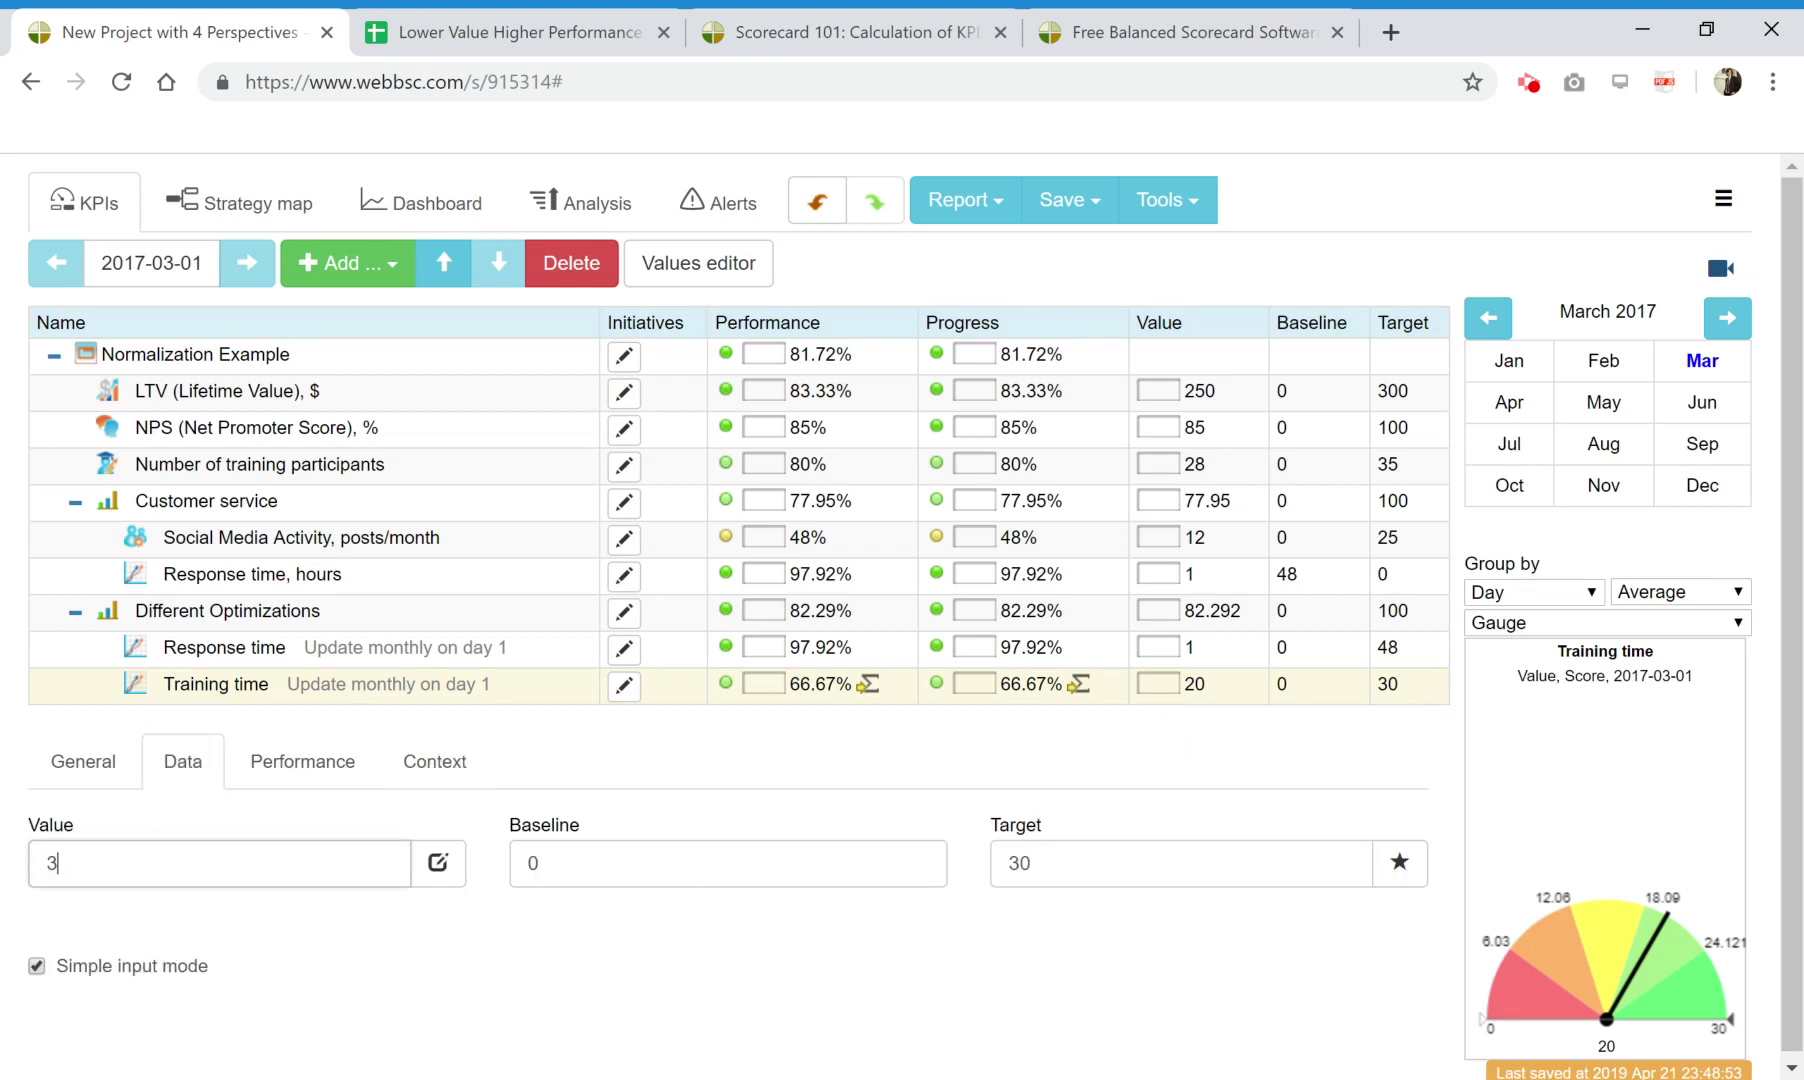
key("Return")
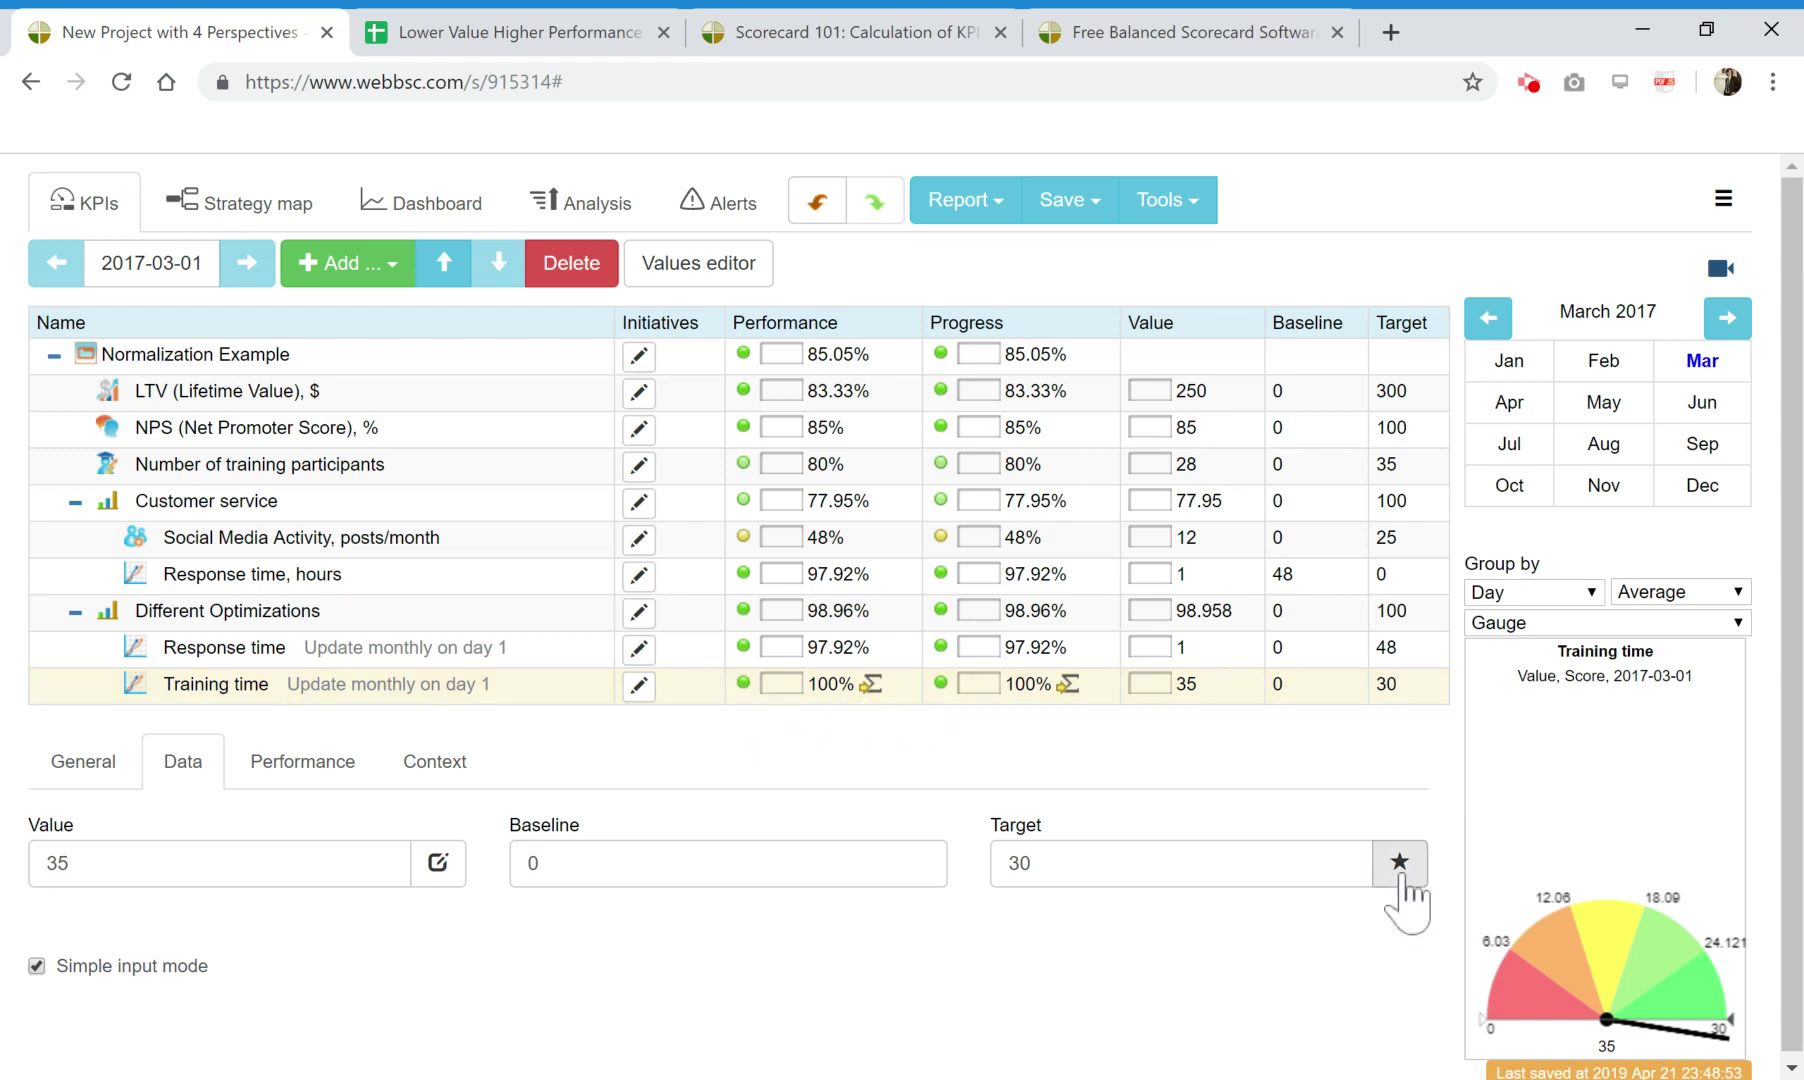
Check Training time's optimization formula, then switch to the Lower Value Higher Performance spreadsheet.
left_click(326, 768)
left_click(1399, 866)
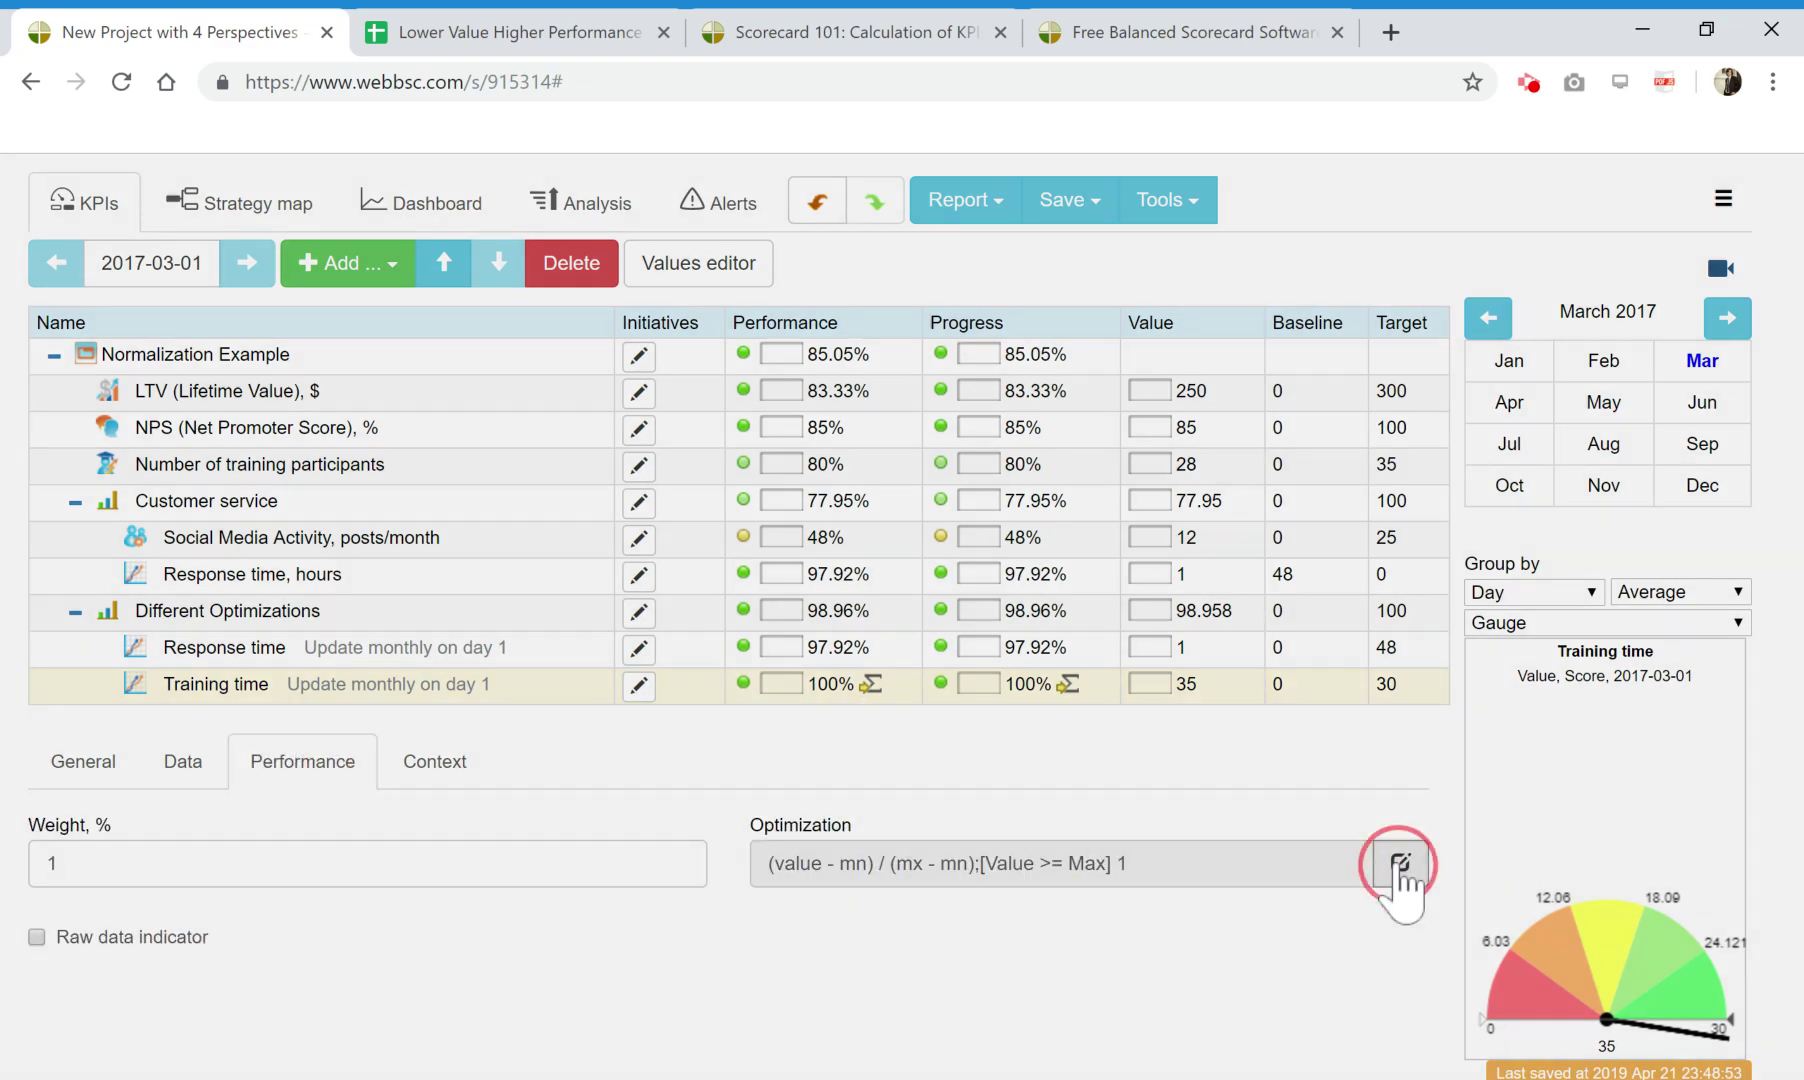
left_click(1244, 690)
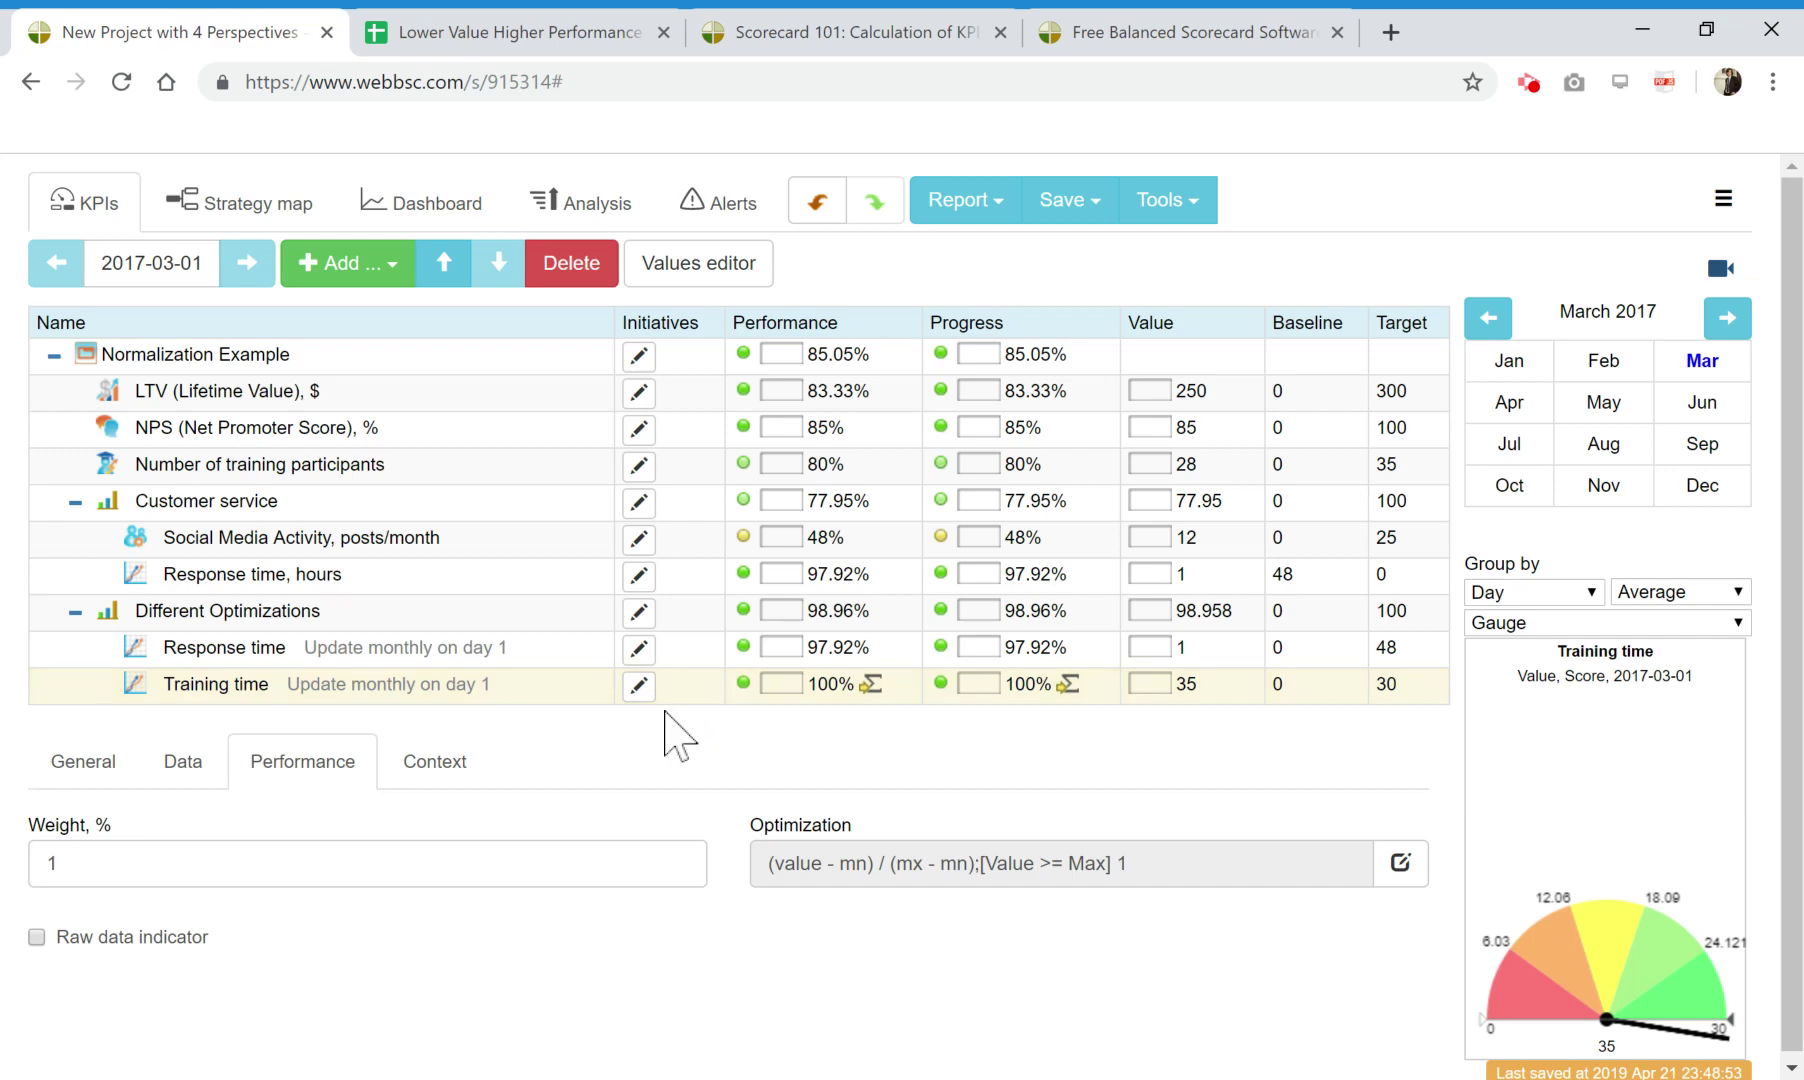
left_click(500, 14)
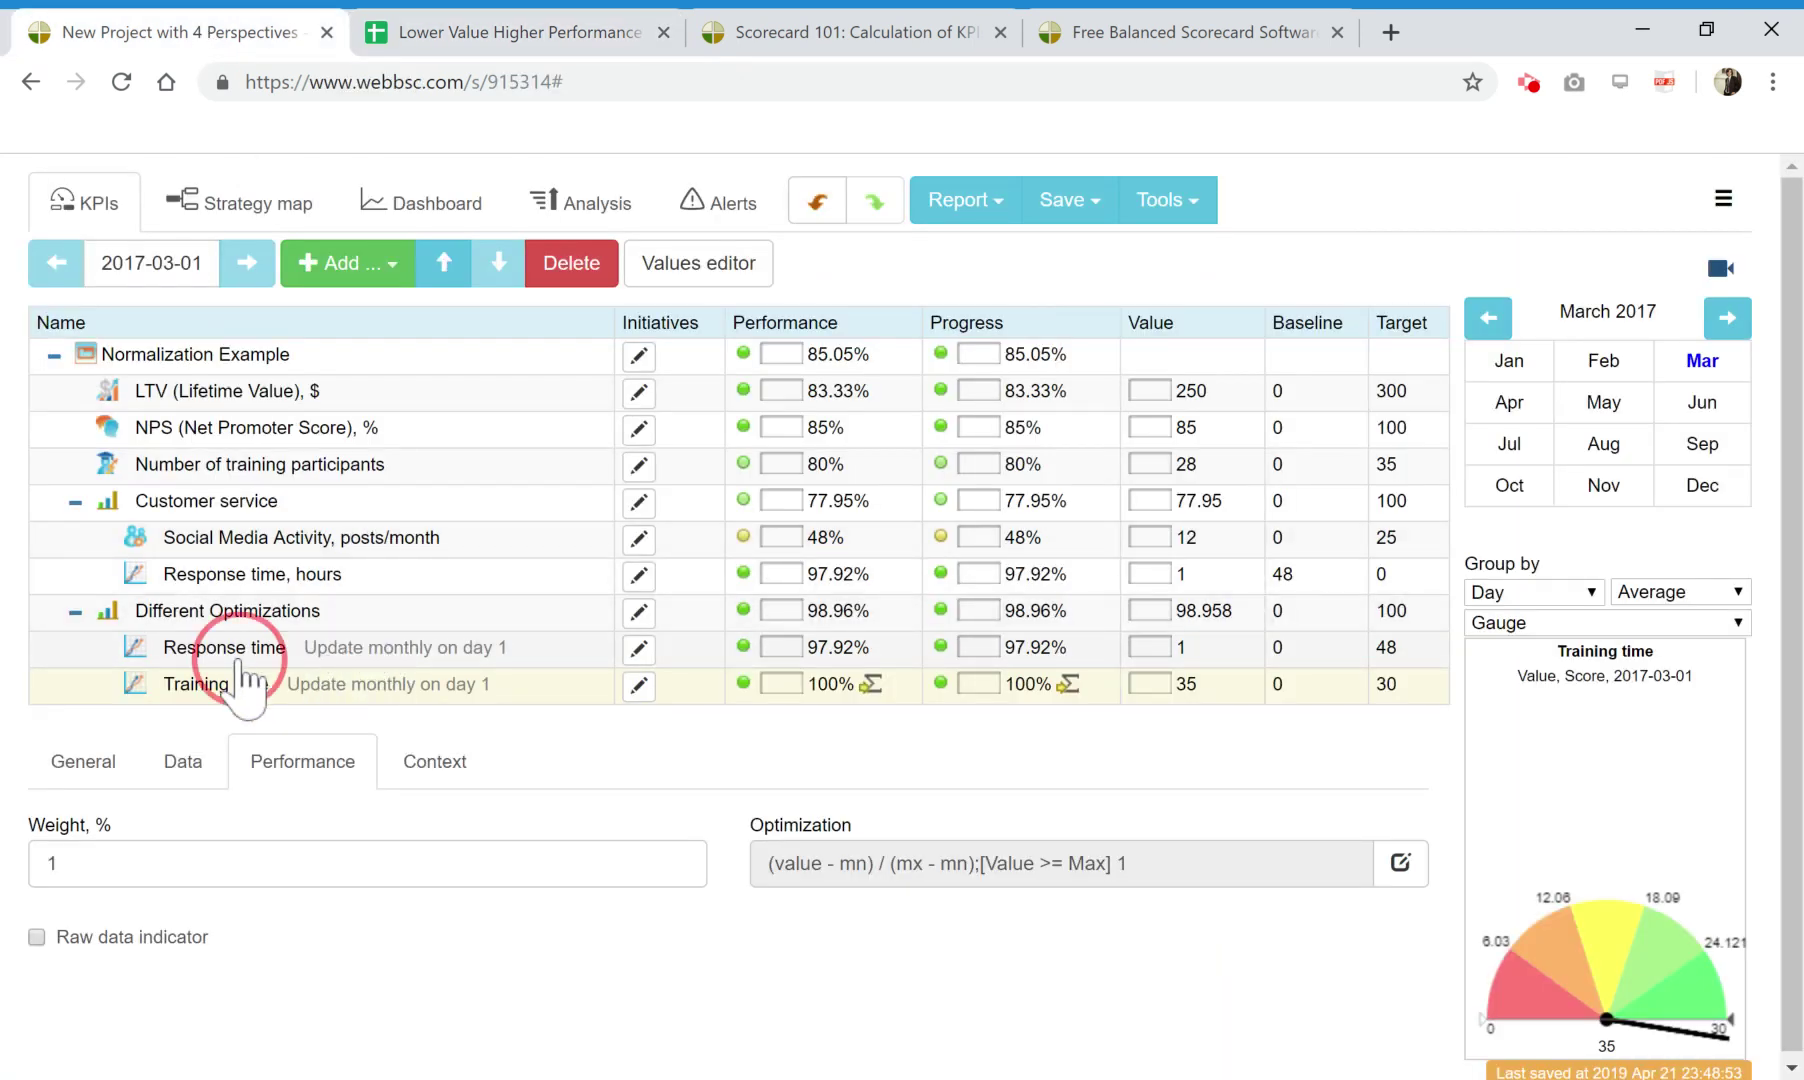
Change Training time's value back to 25, scoring 83.33%.
left_click(212, 686)
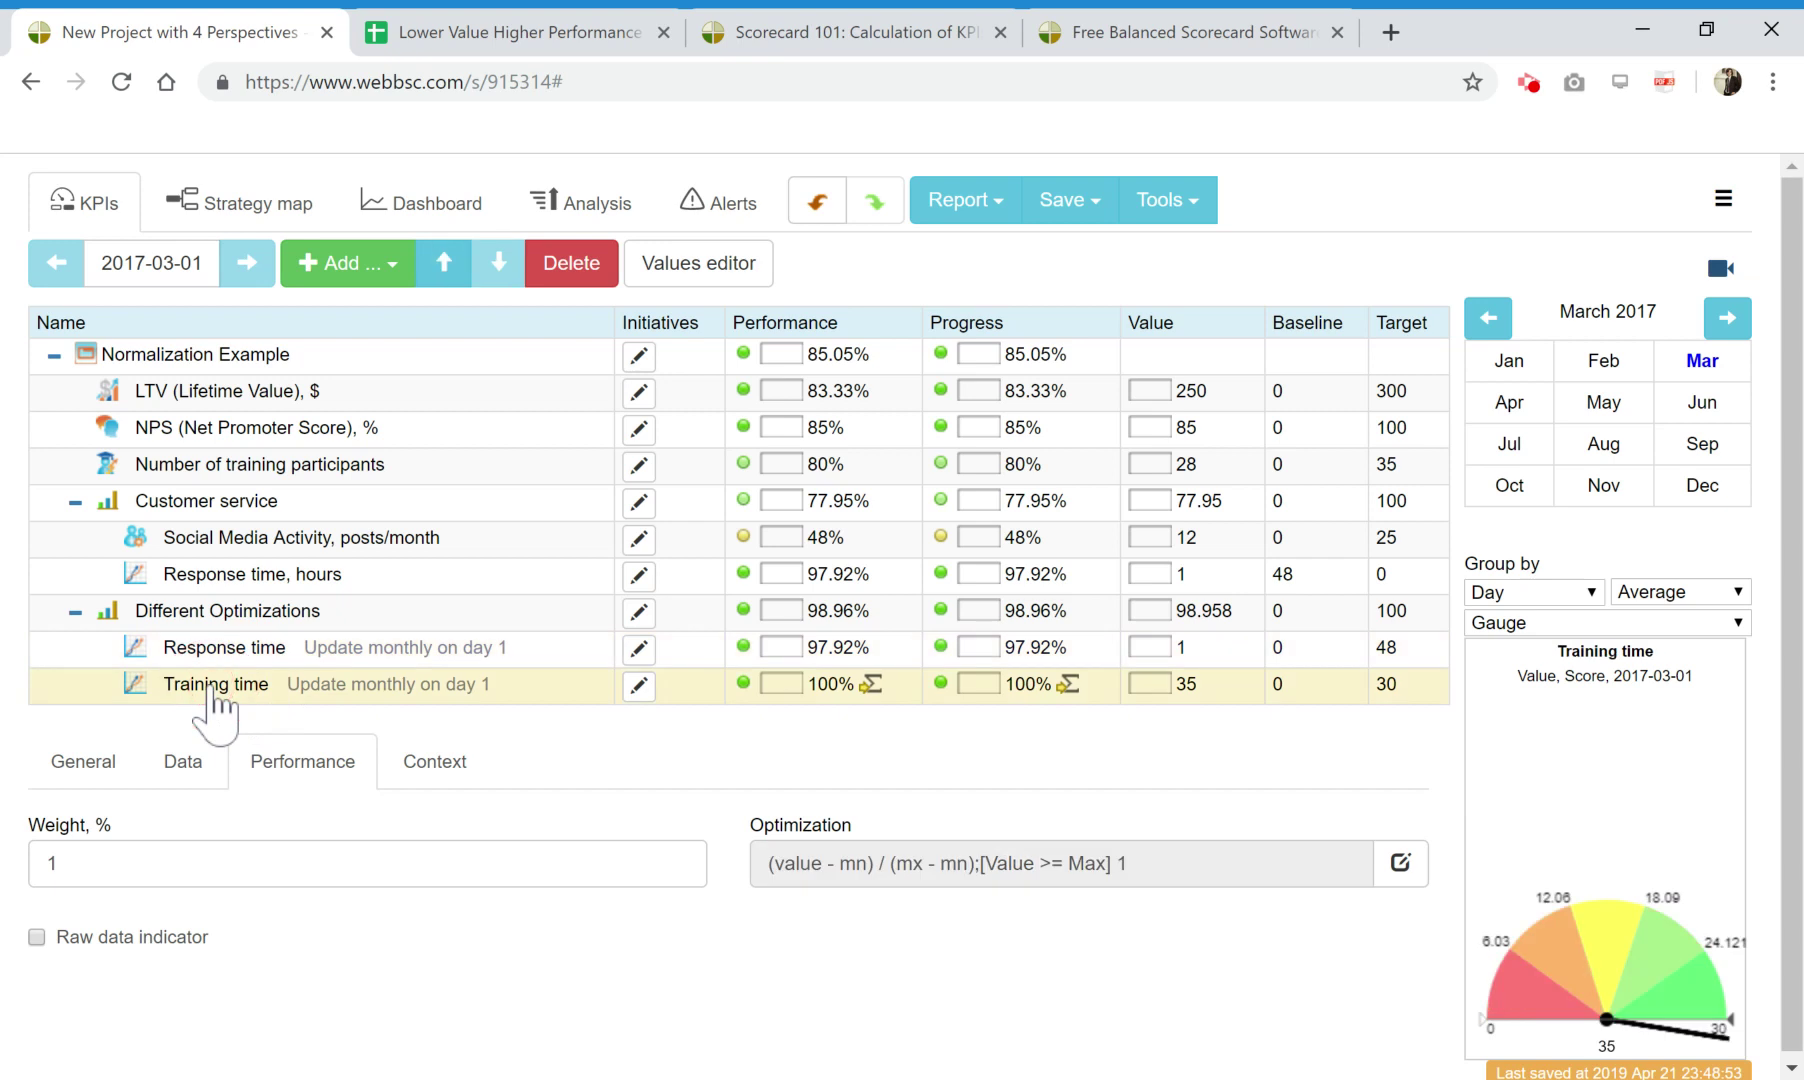
left_click(218, 778)
double_click(57, 863)
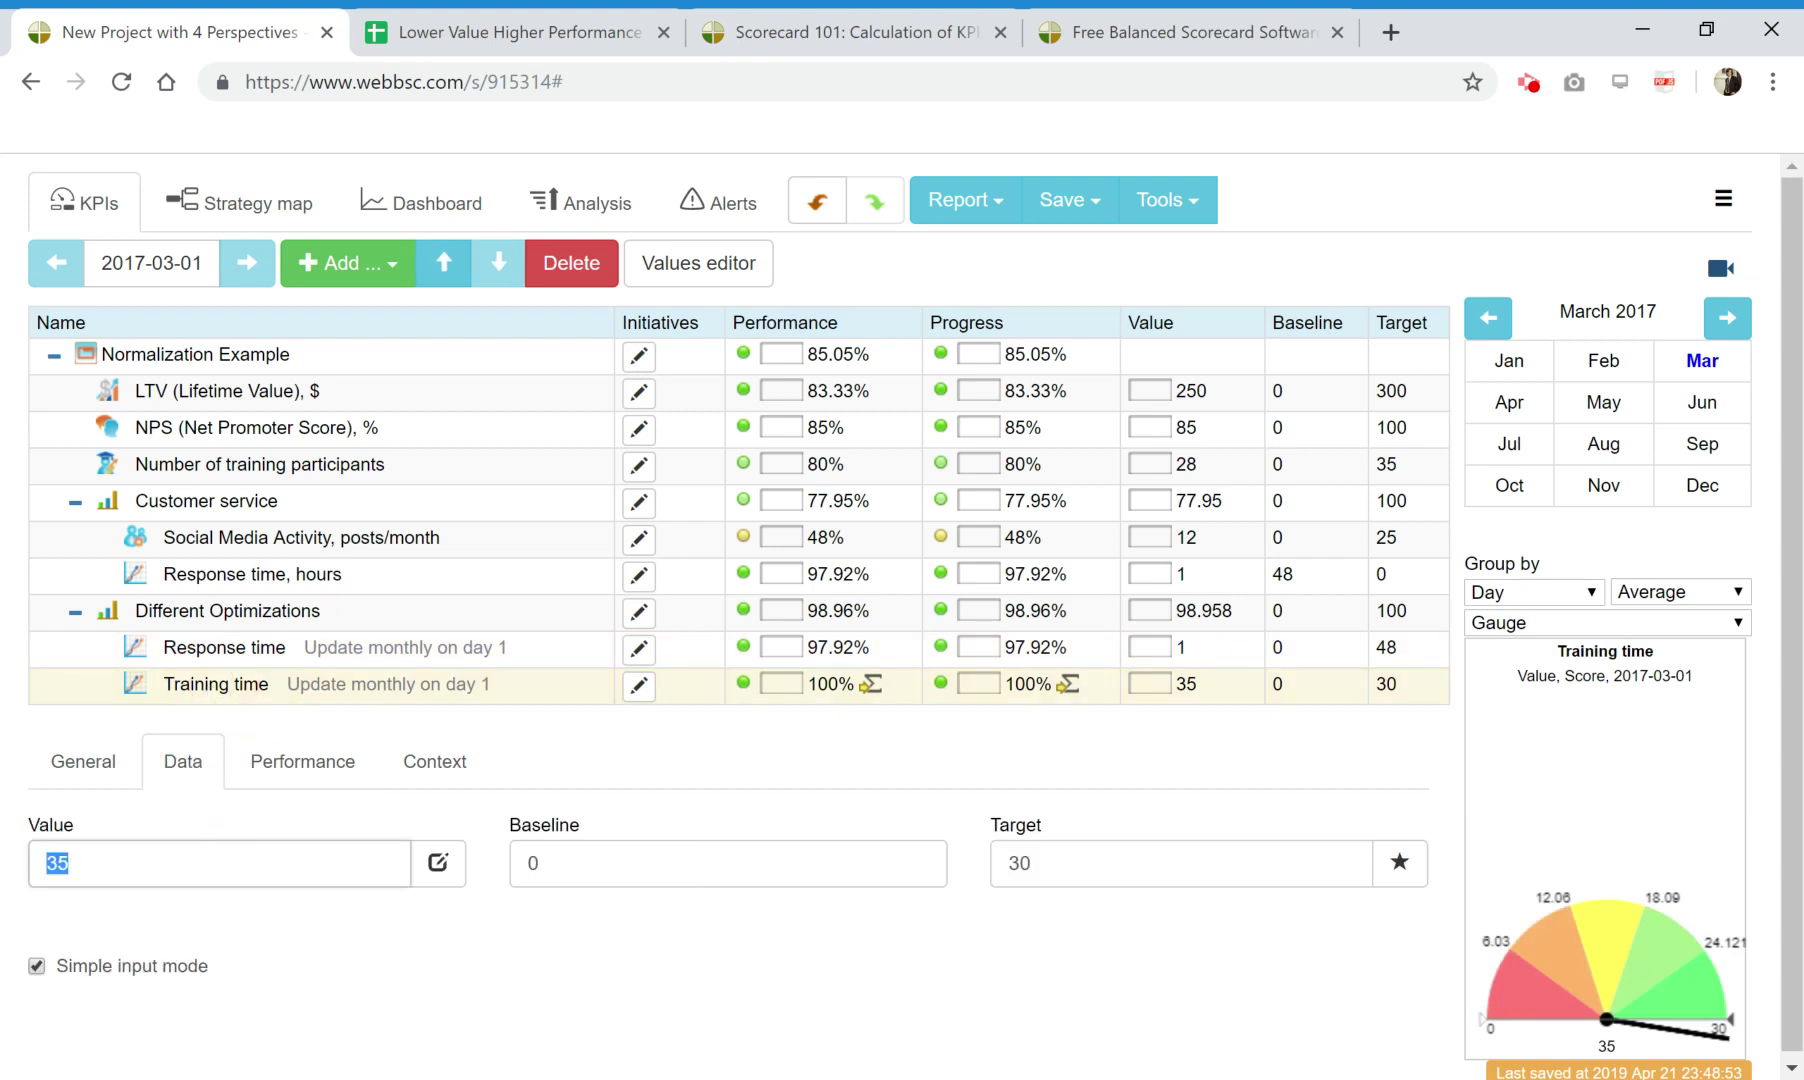
type("25")
key("Return")
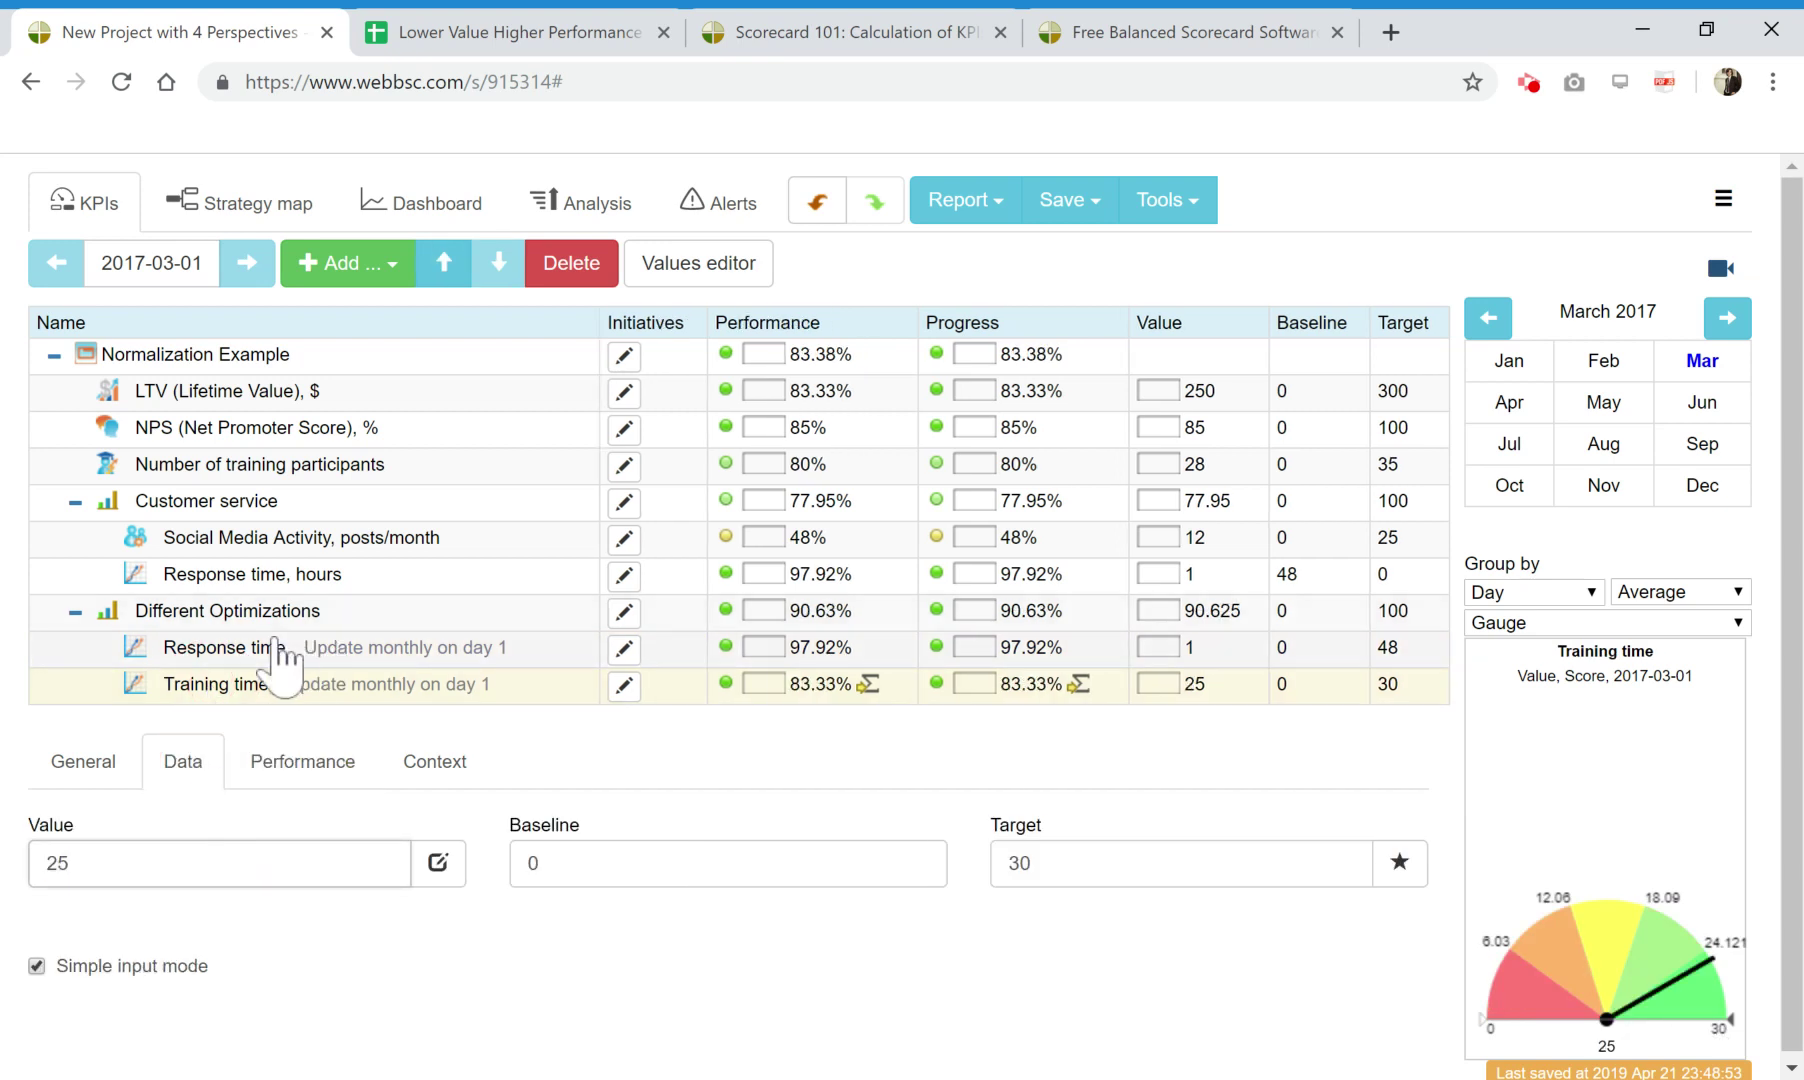
Select Response time and bring up the Lower Value Higher Performance spreadsheet.
scroll(1140, 775, "down", 1)
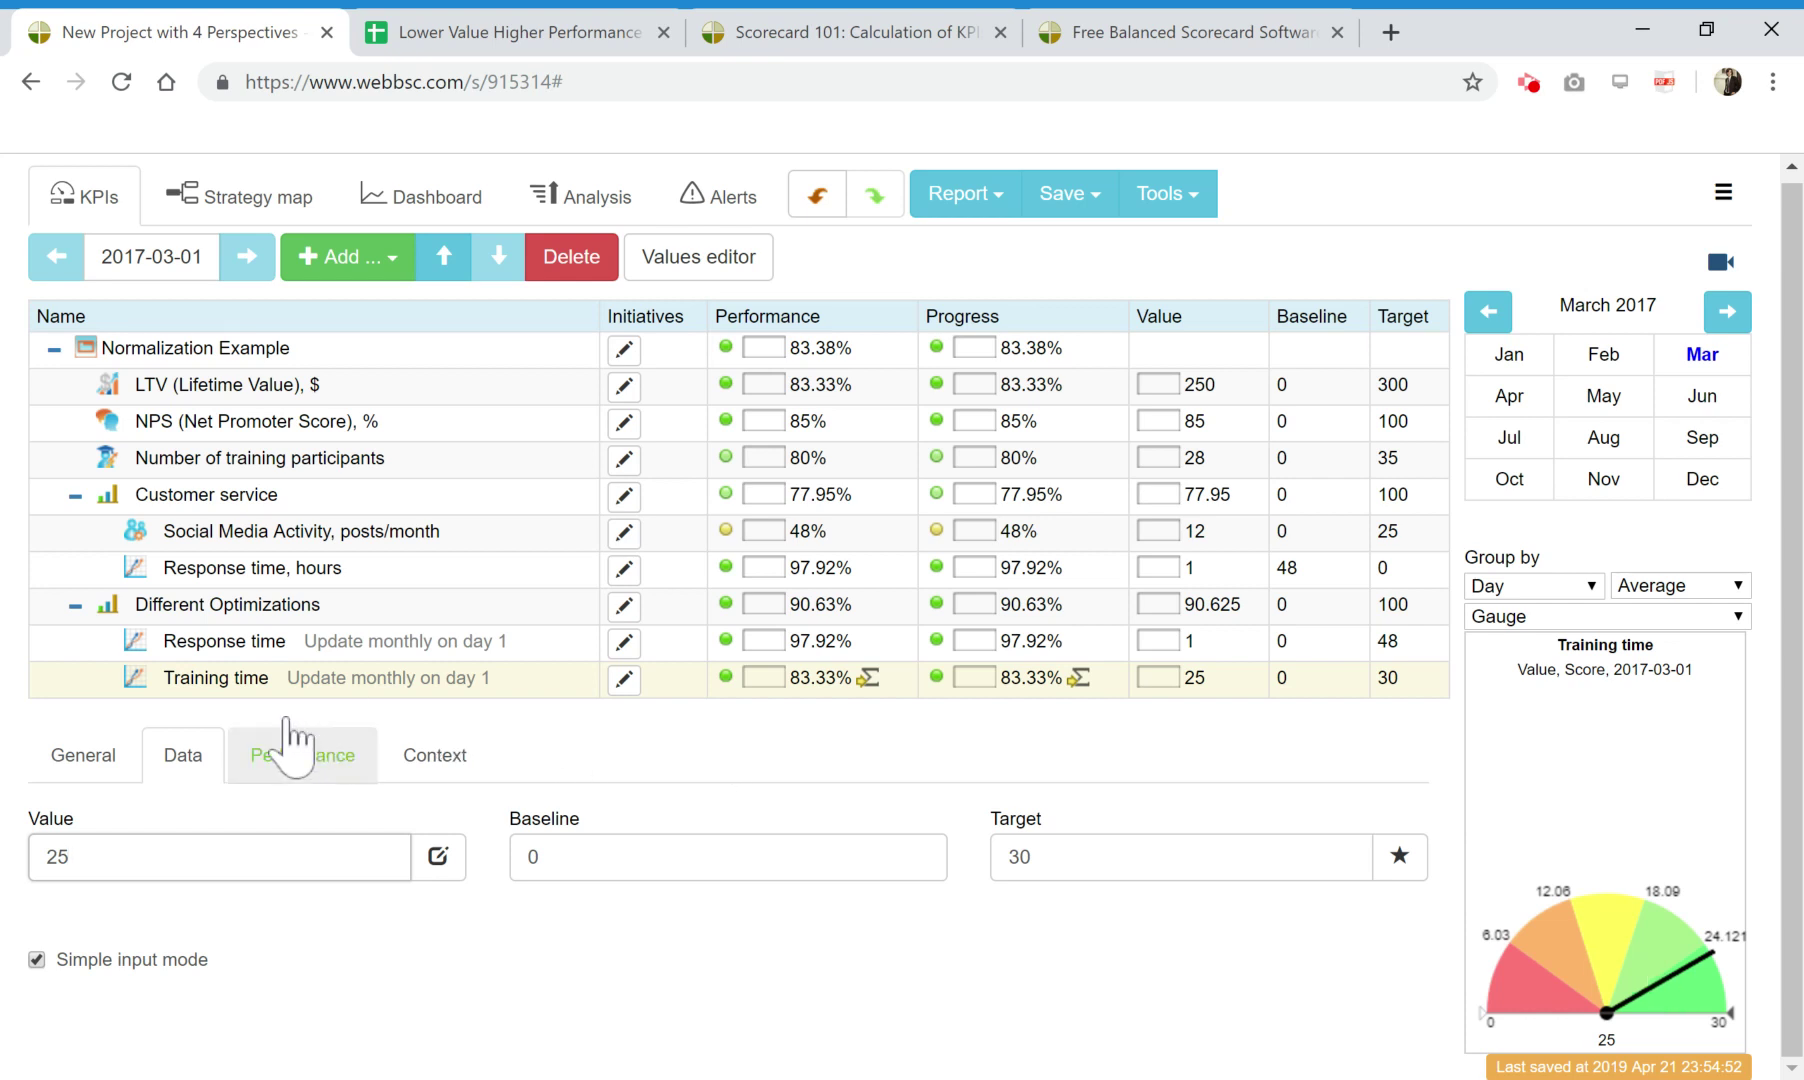
left_click(230, 643)
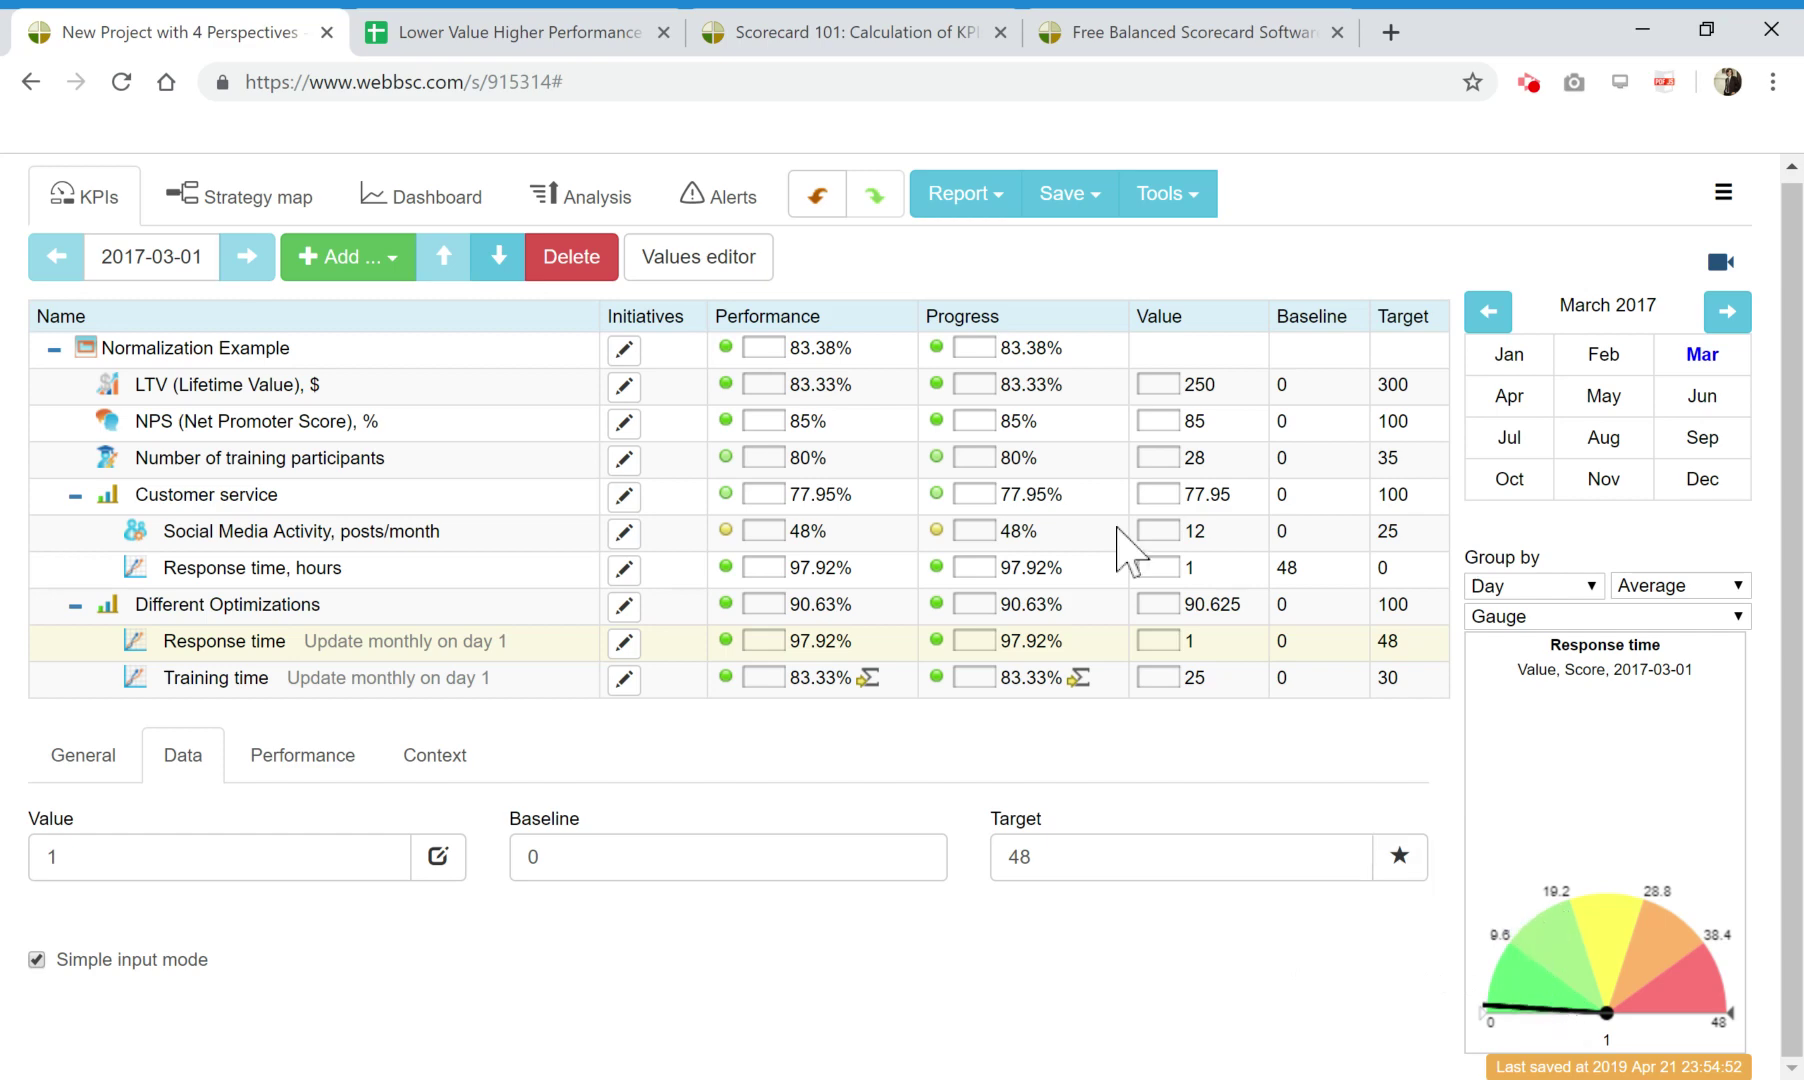
left_click(585, 30)
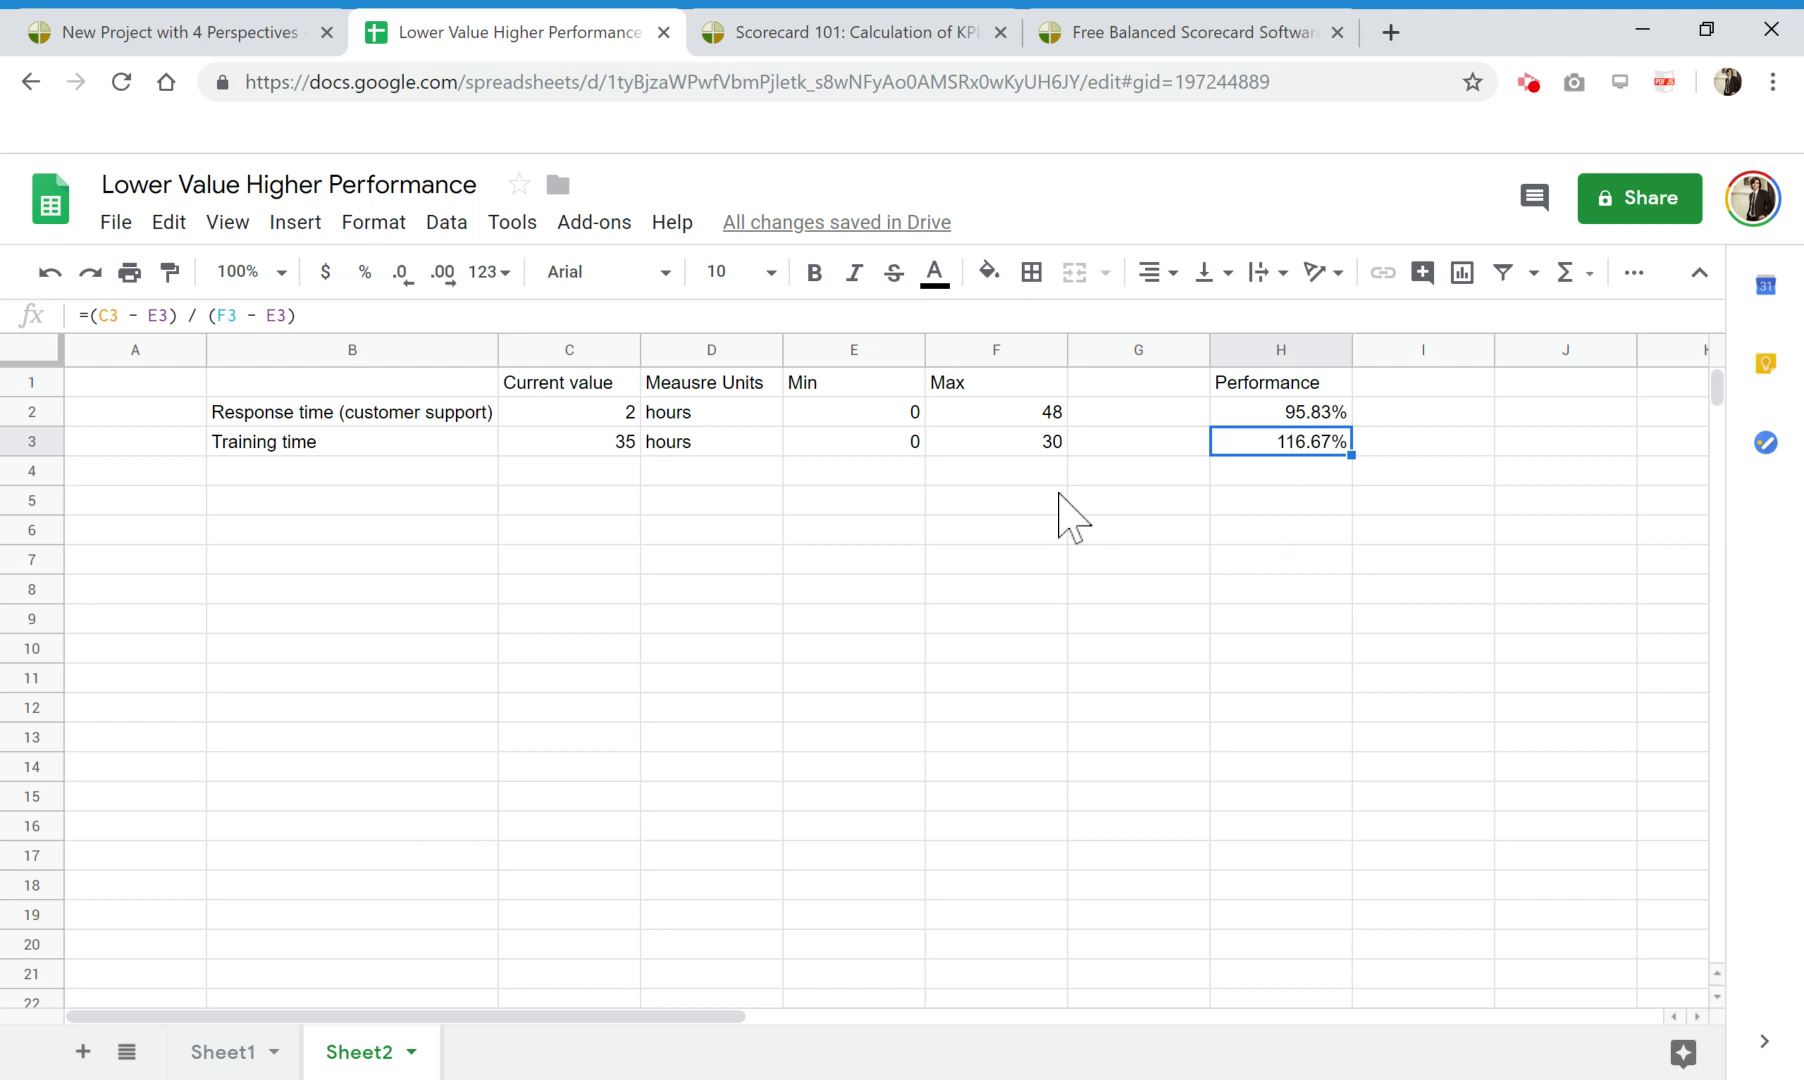
Back on the scorecard, review Response time's optimization function list, then Training time's data values.
left_click(166, 32)
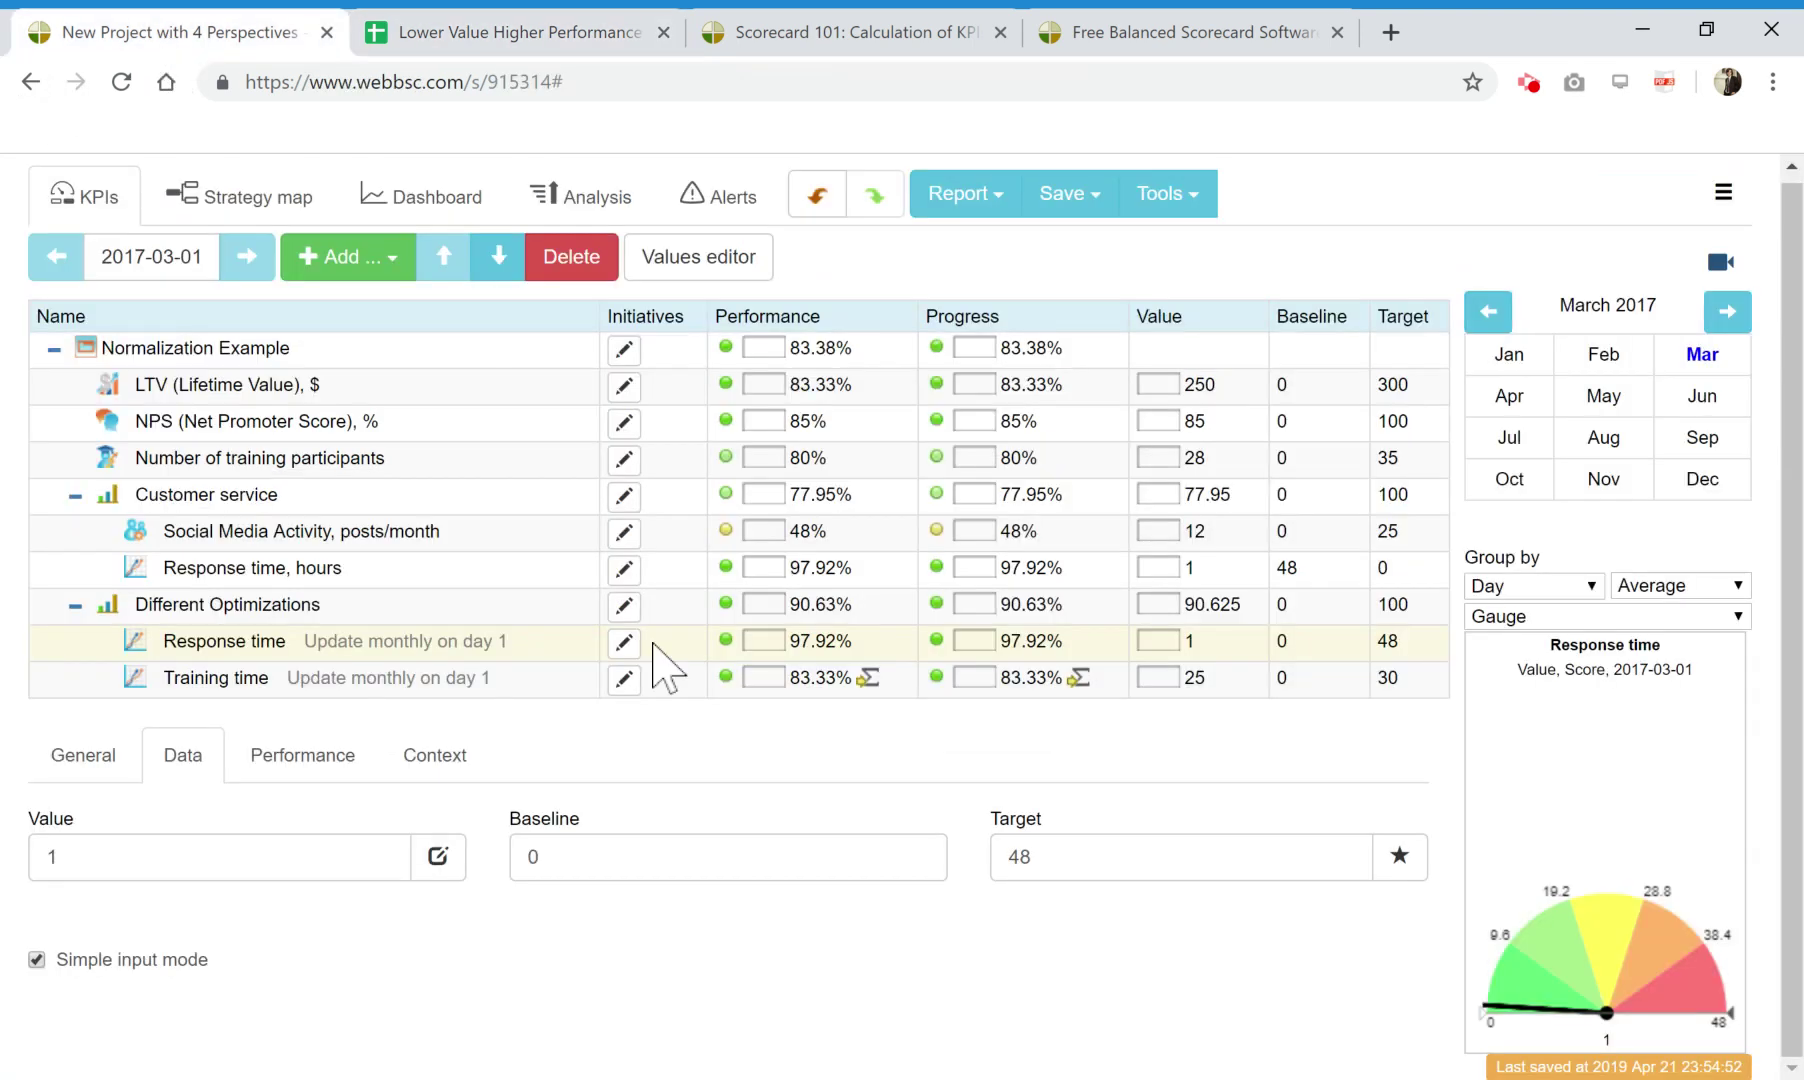
left_click(326, 762)
left_click(1092, 866)
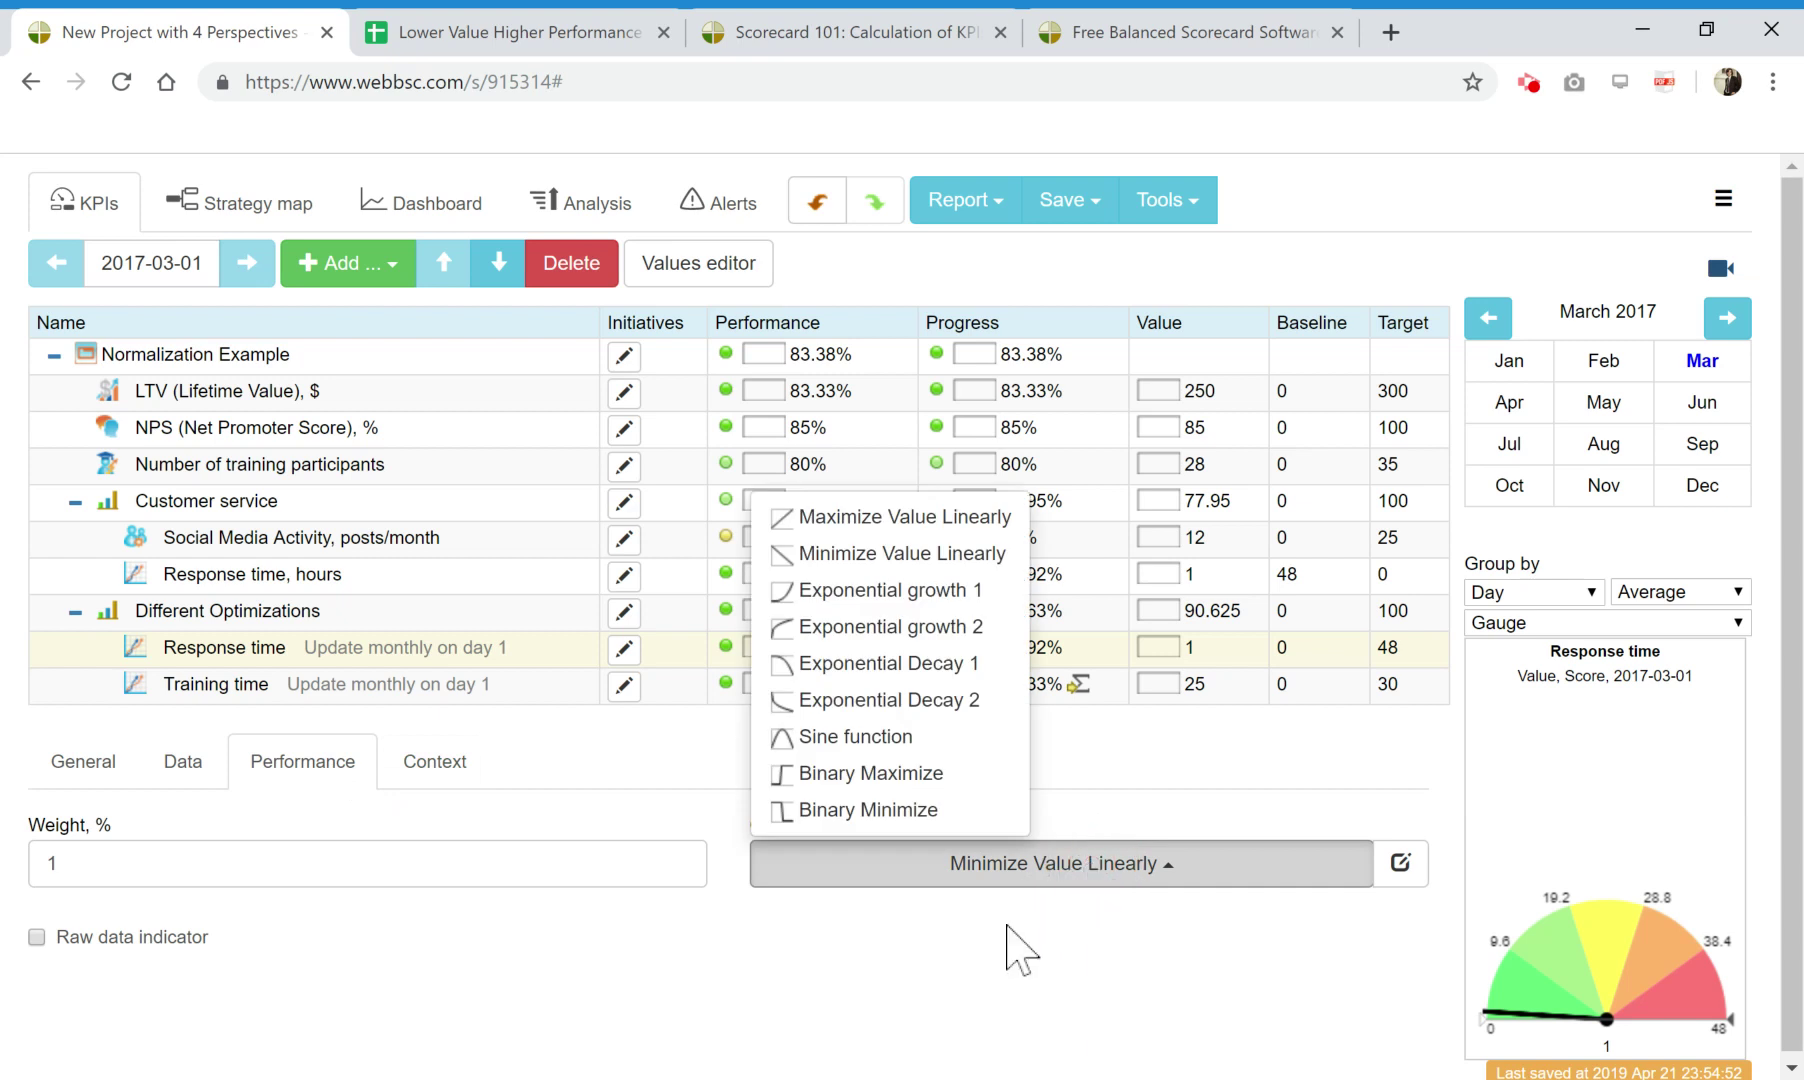
left_click(228, 688)
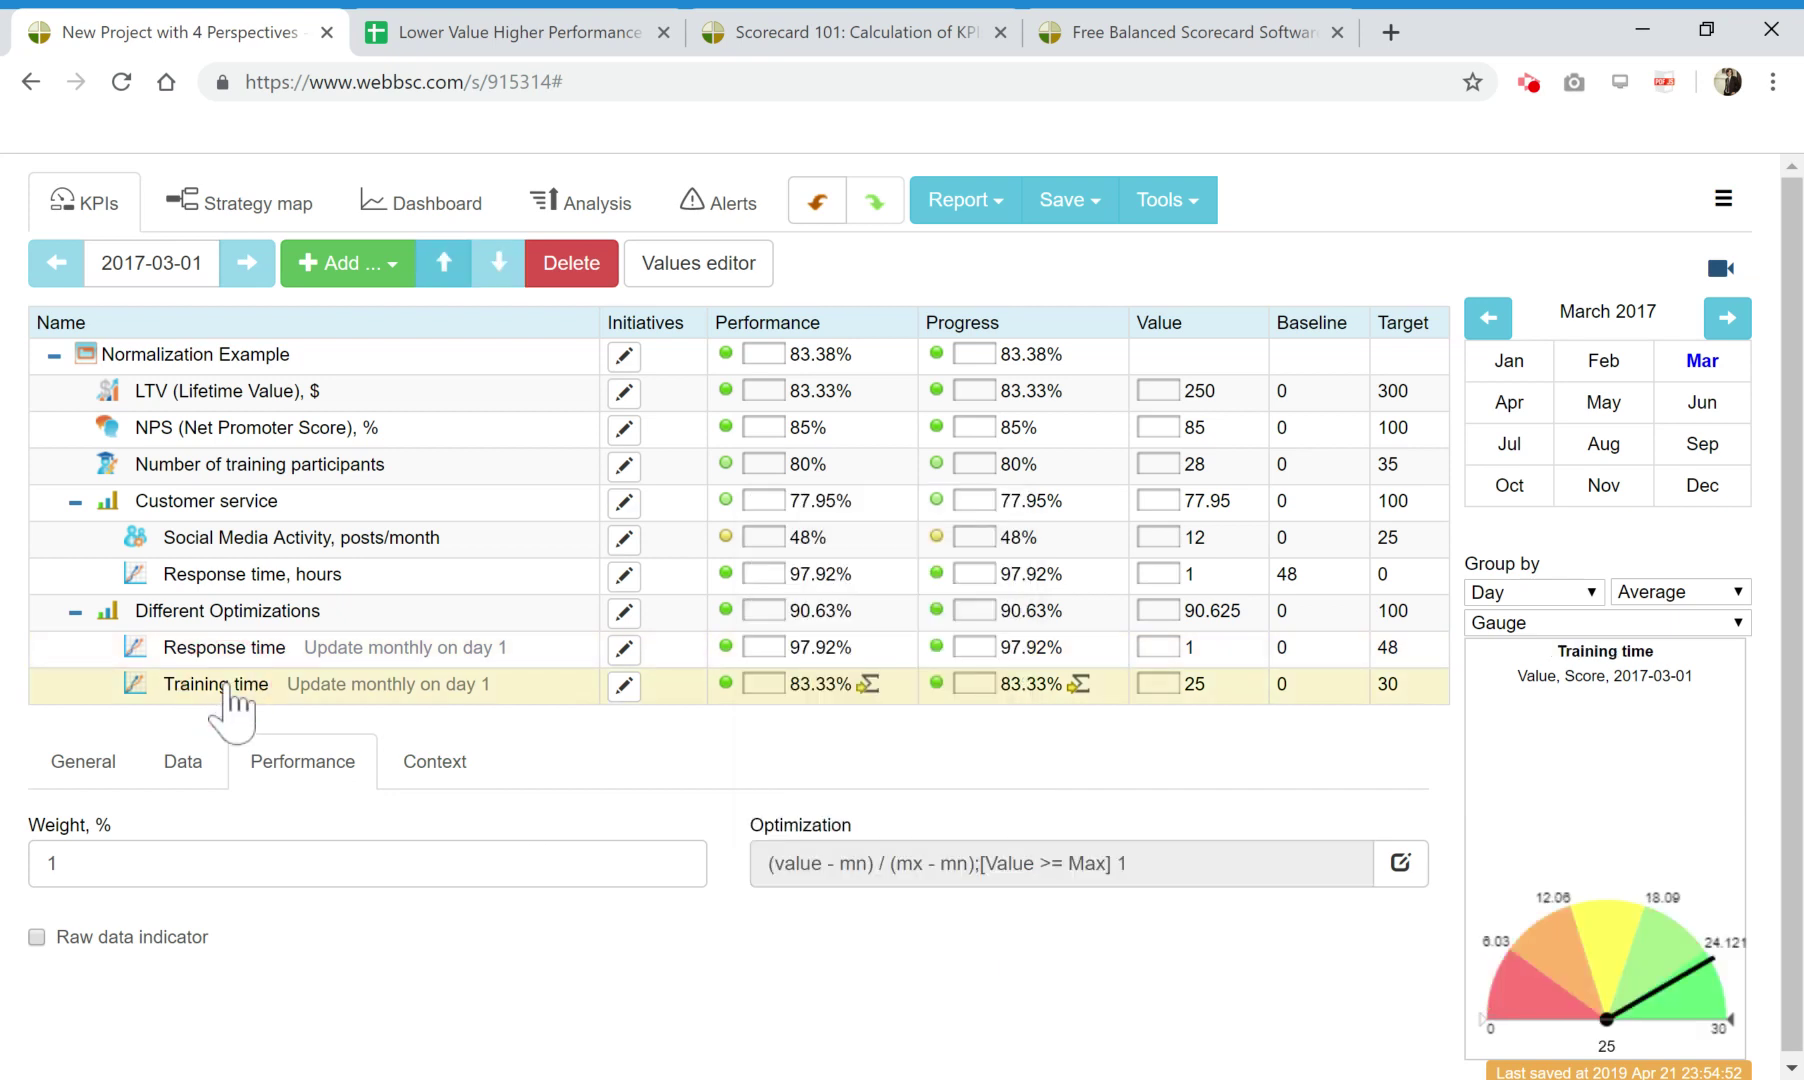
left_click(197, 772)
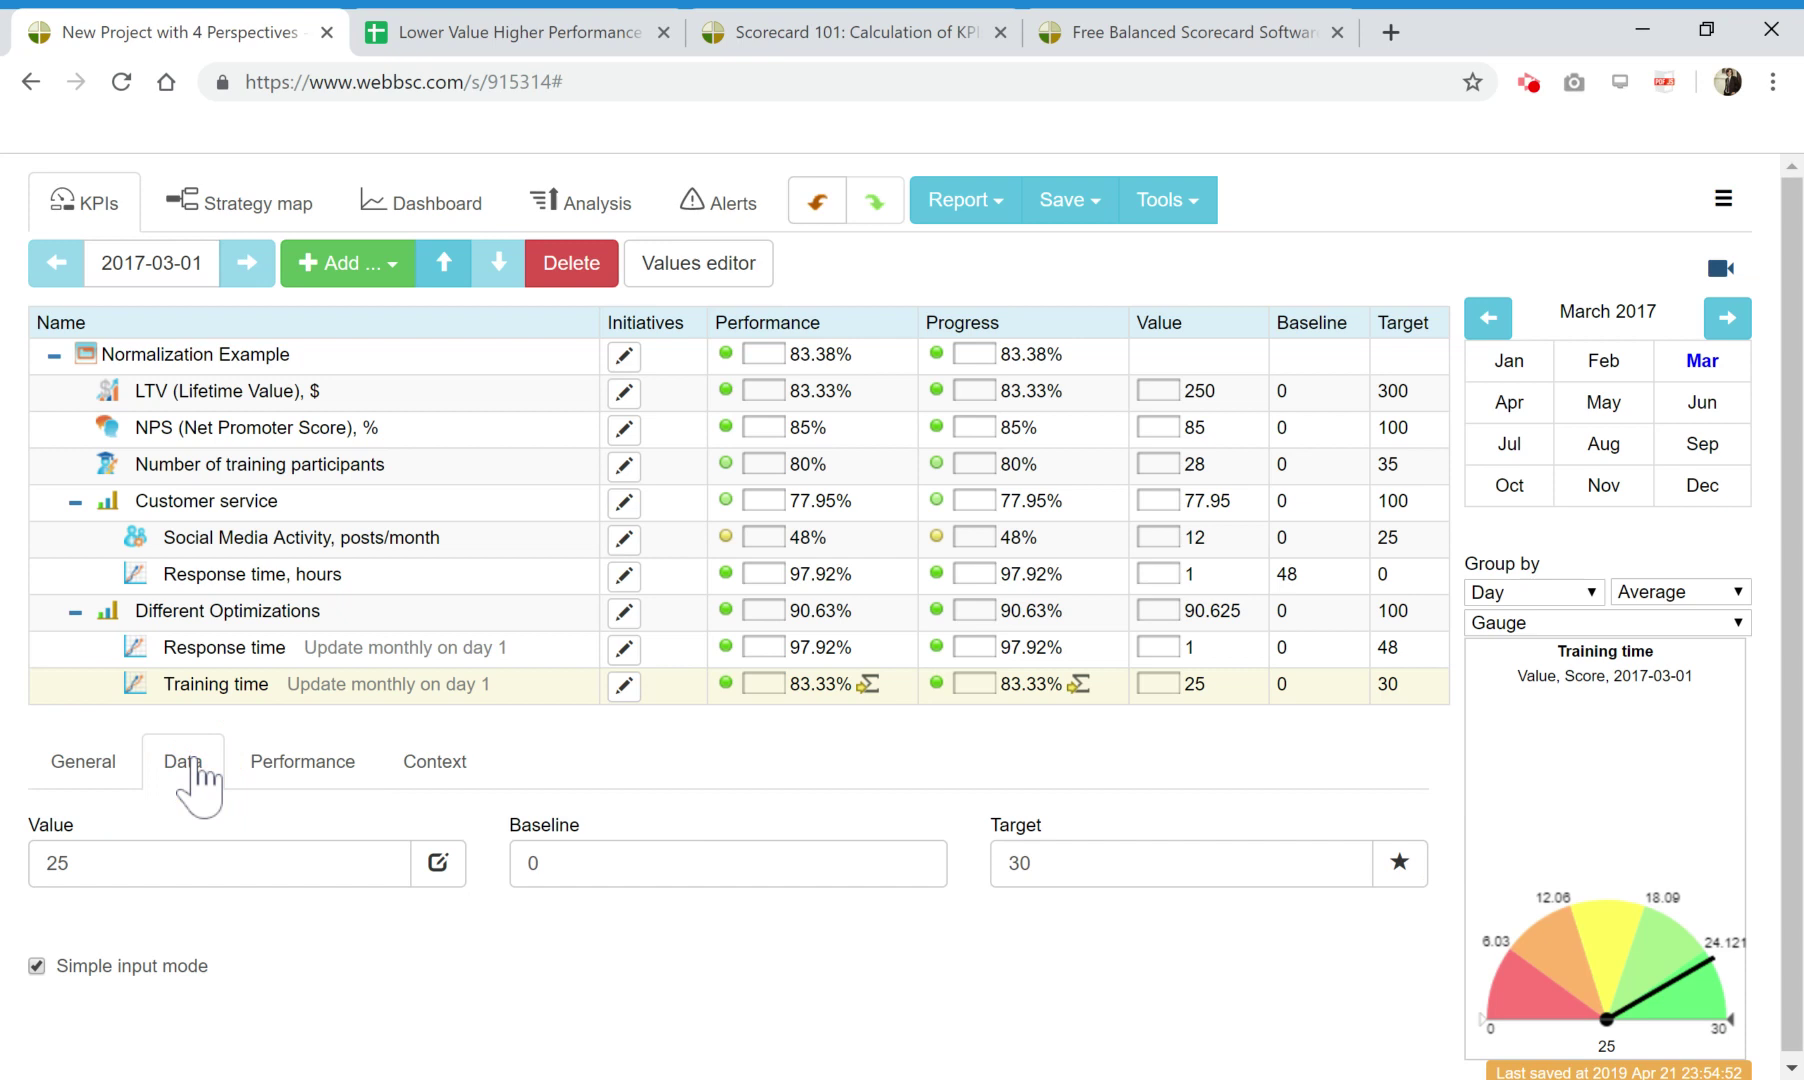
left_click(240, 684)
Add a new 'Training time' indicator under the Different Optimizations group.
left_click(281, 620)
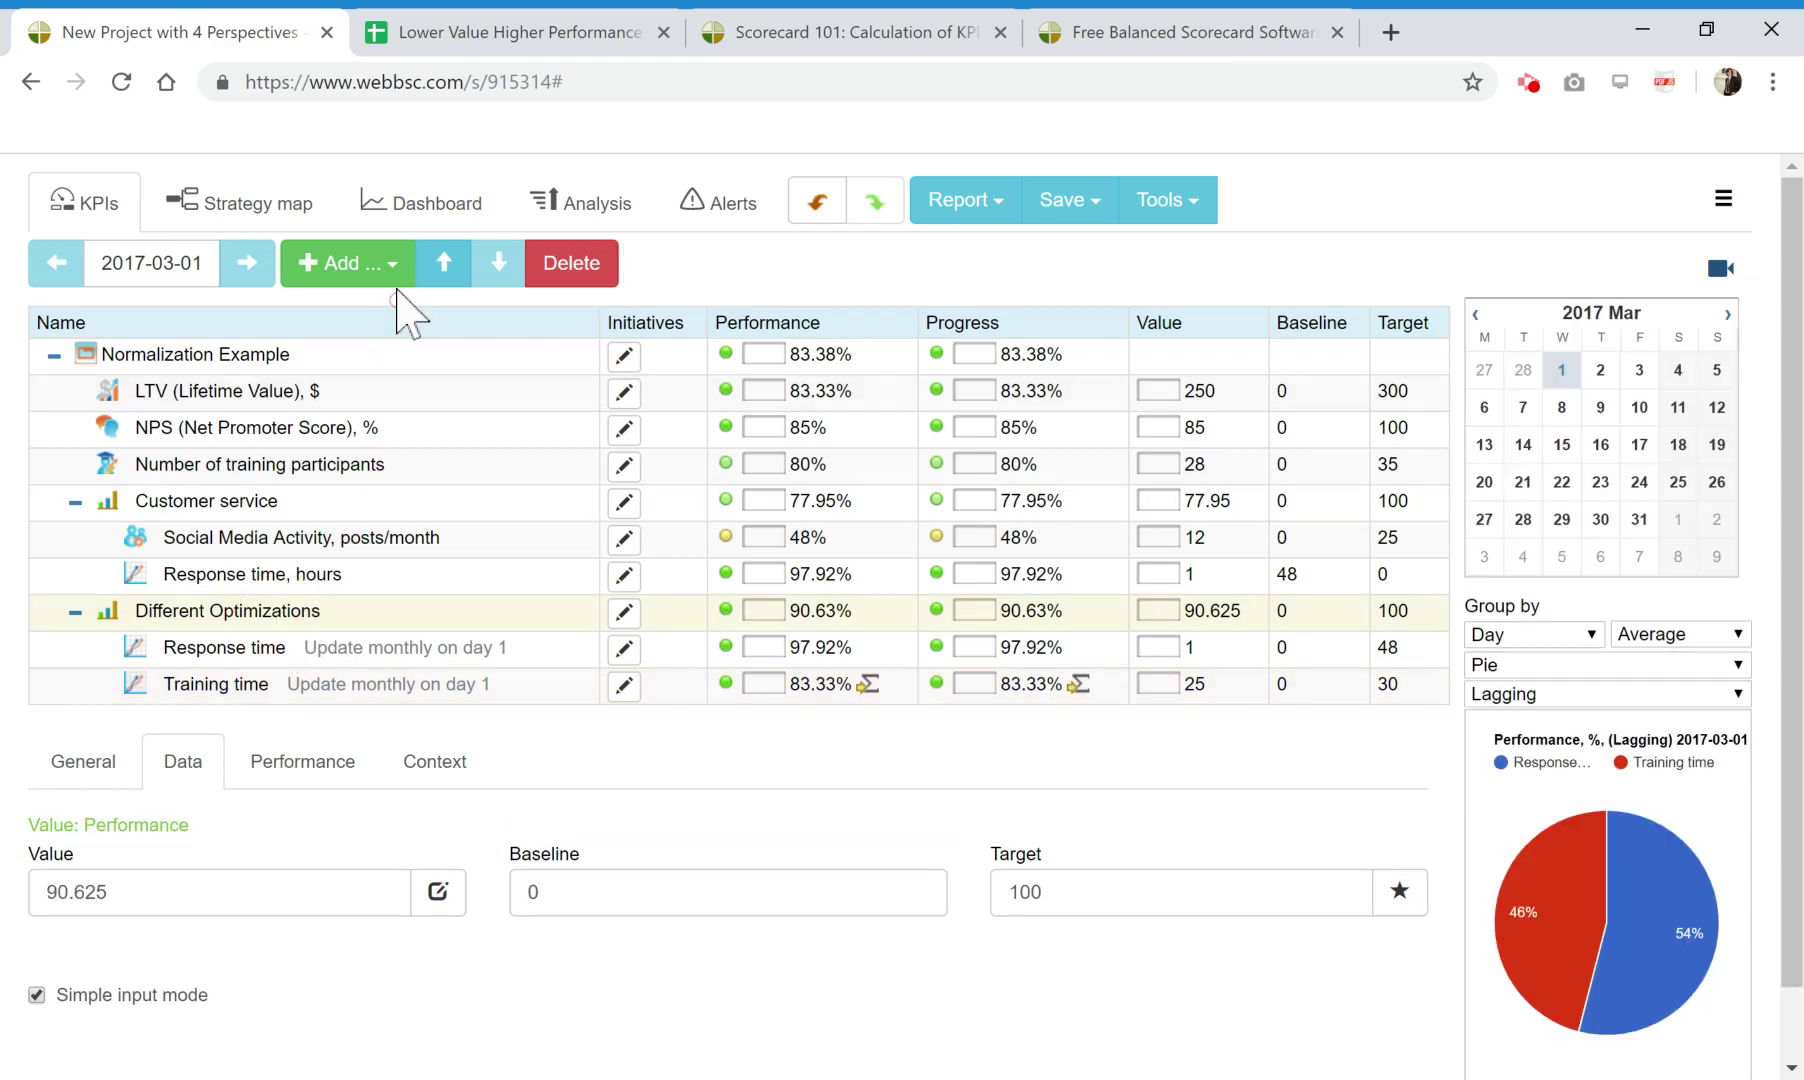
left_click(392, 263)
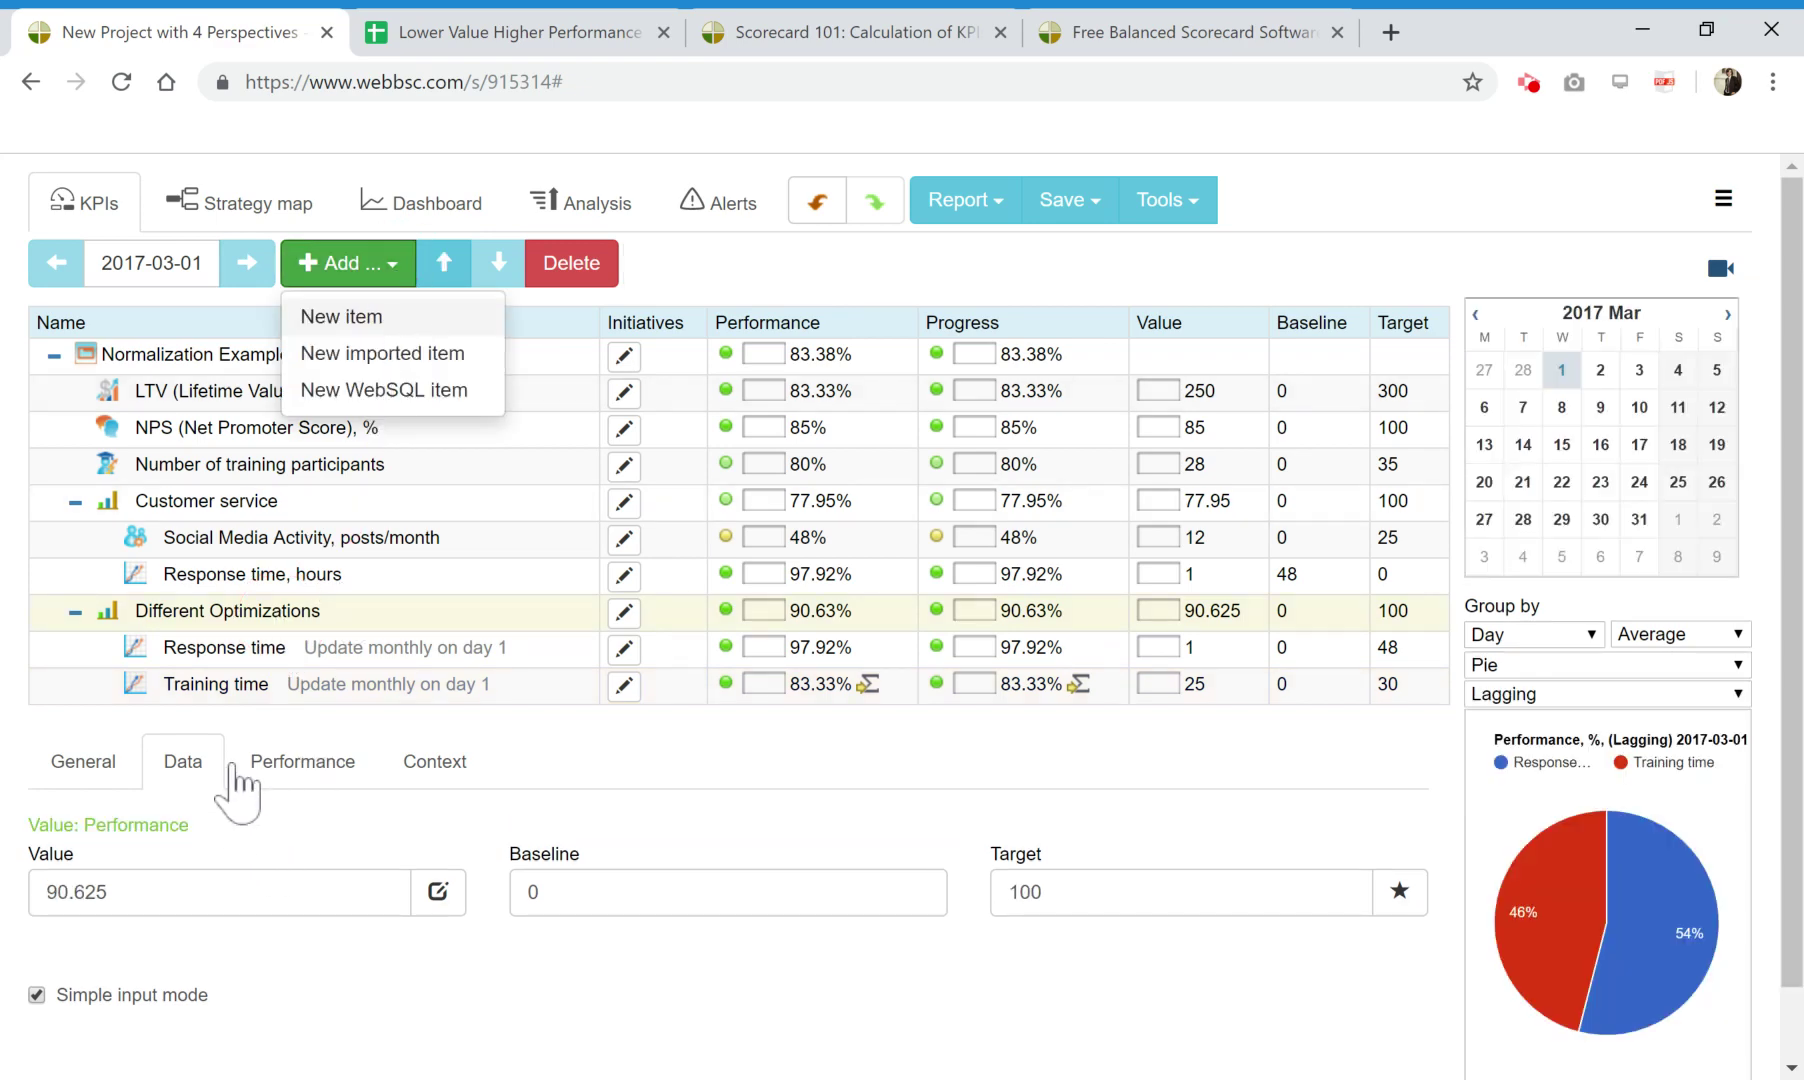
left_click(345, 317)
type("Training time")
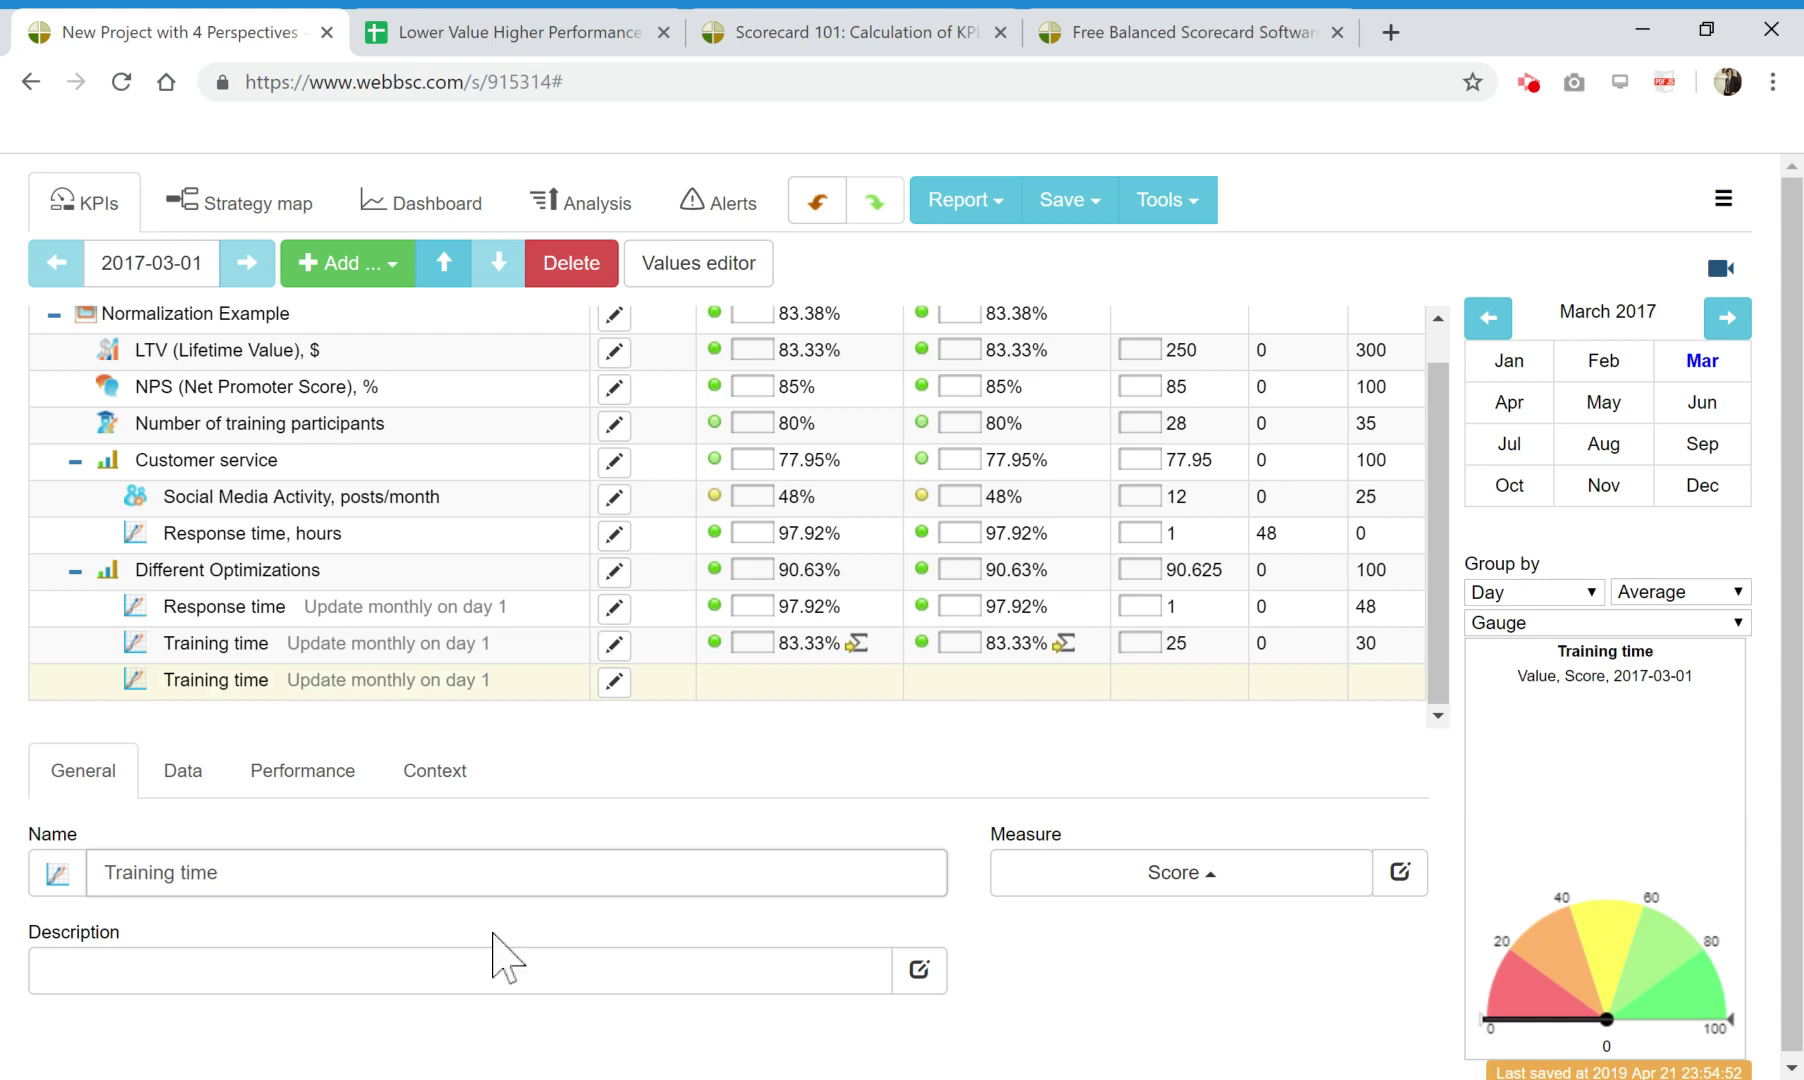
left_click(250, 618)
Review the original Training time indicator's data values and name fields.
left_click(252, 645)
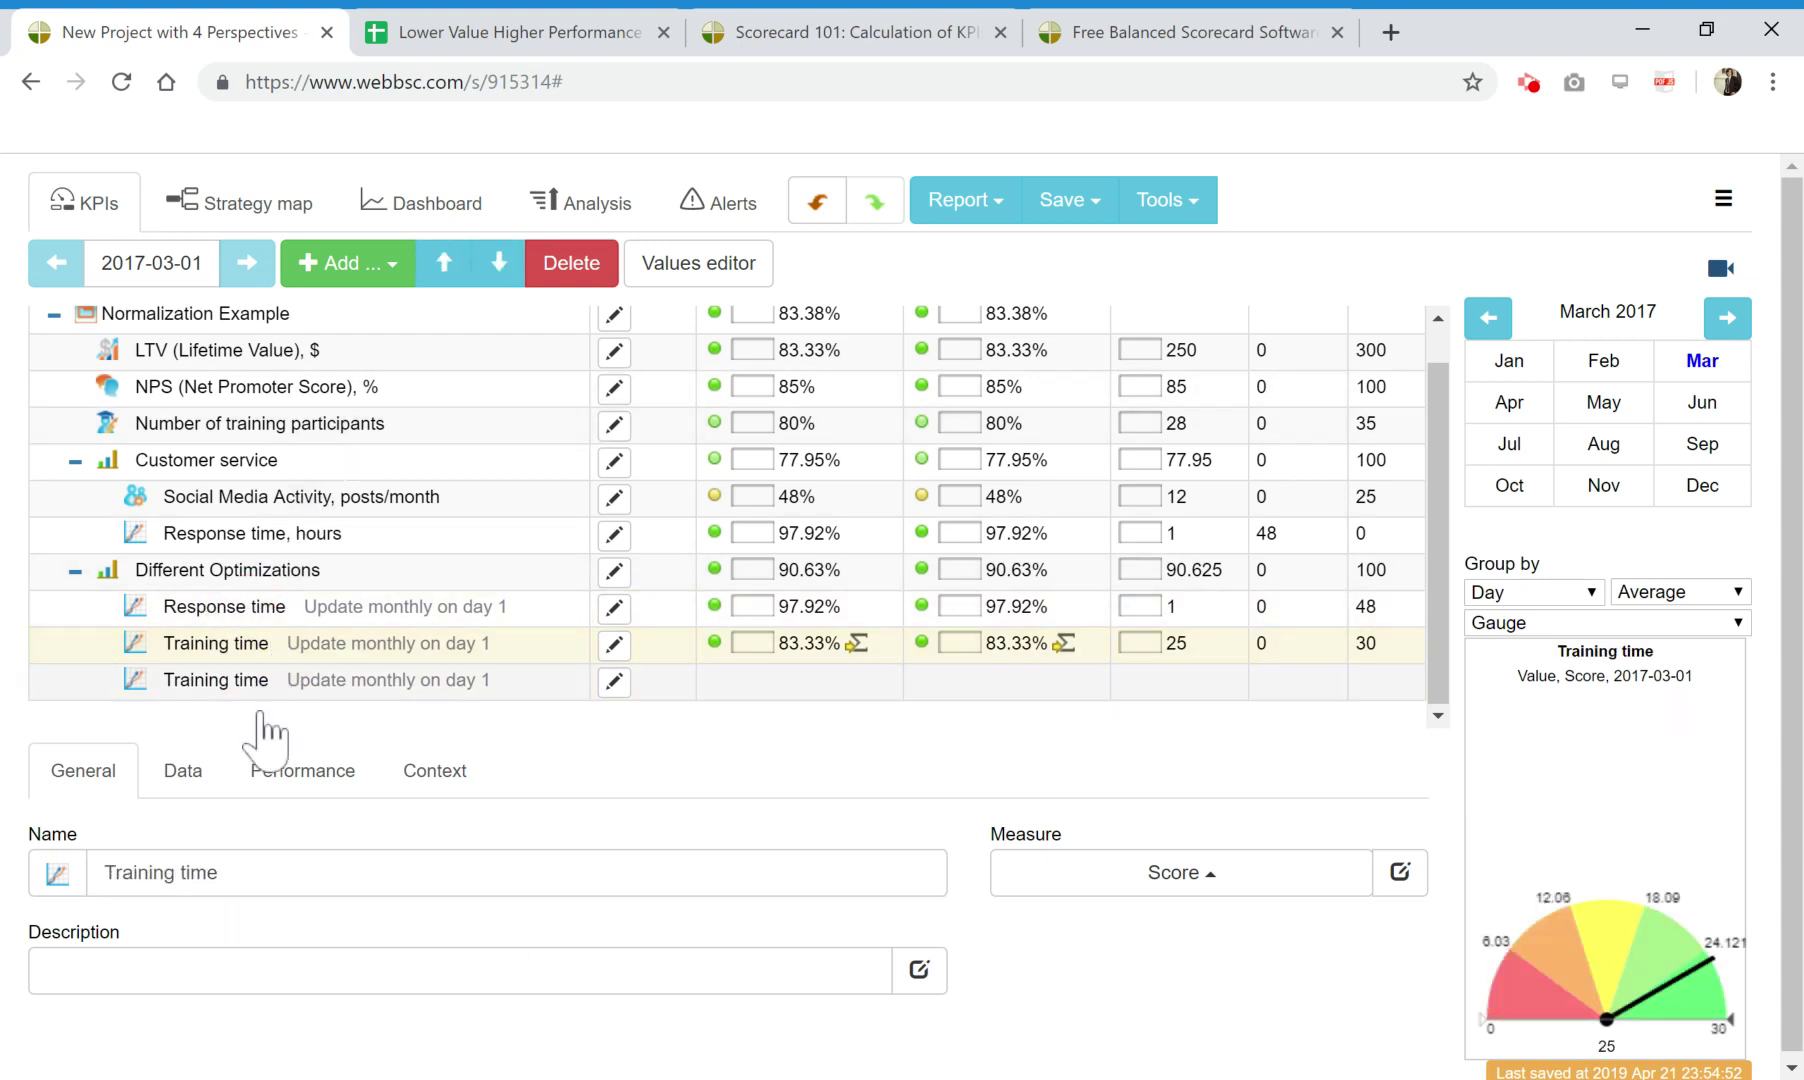
left_click(185, 772)
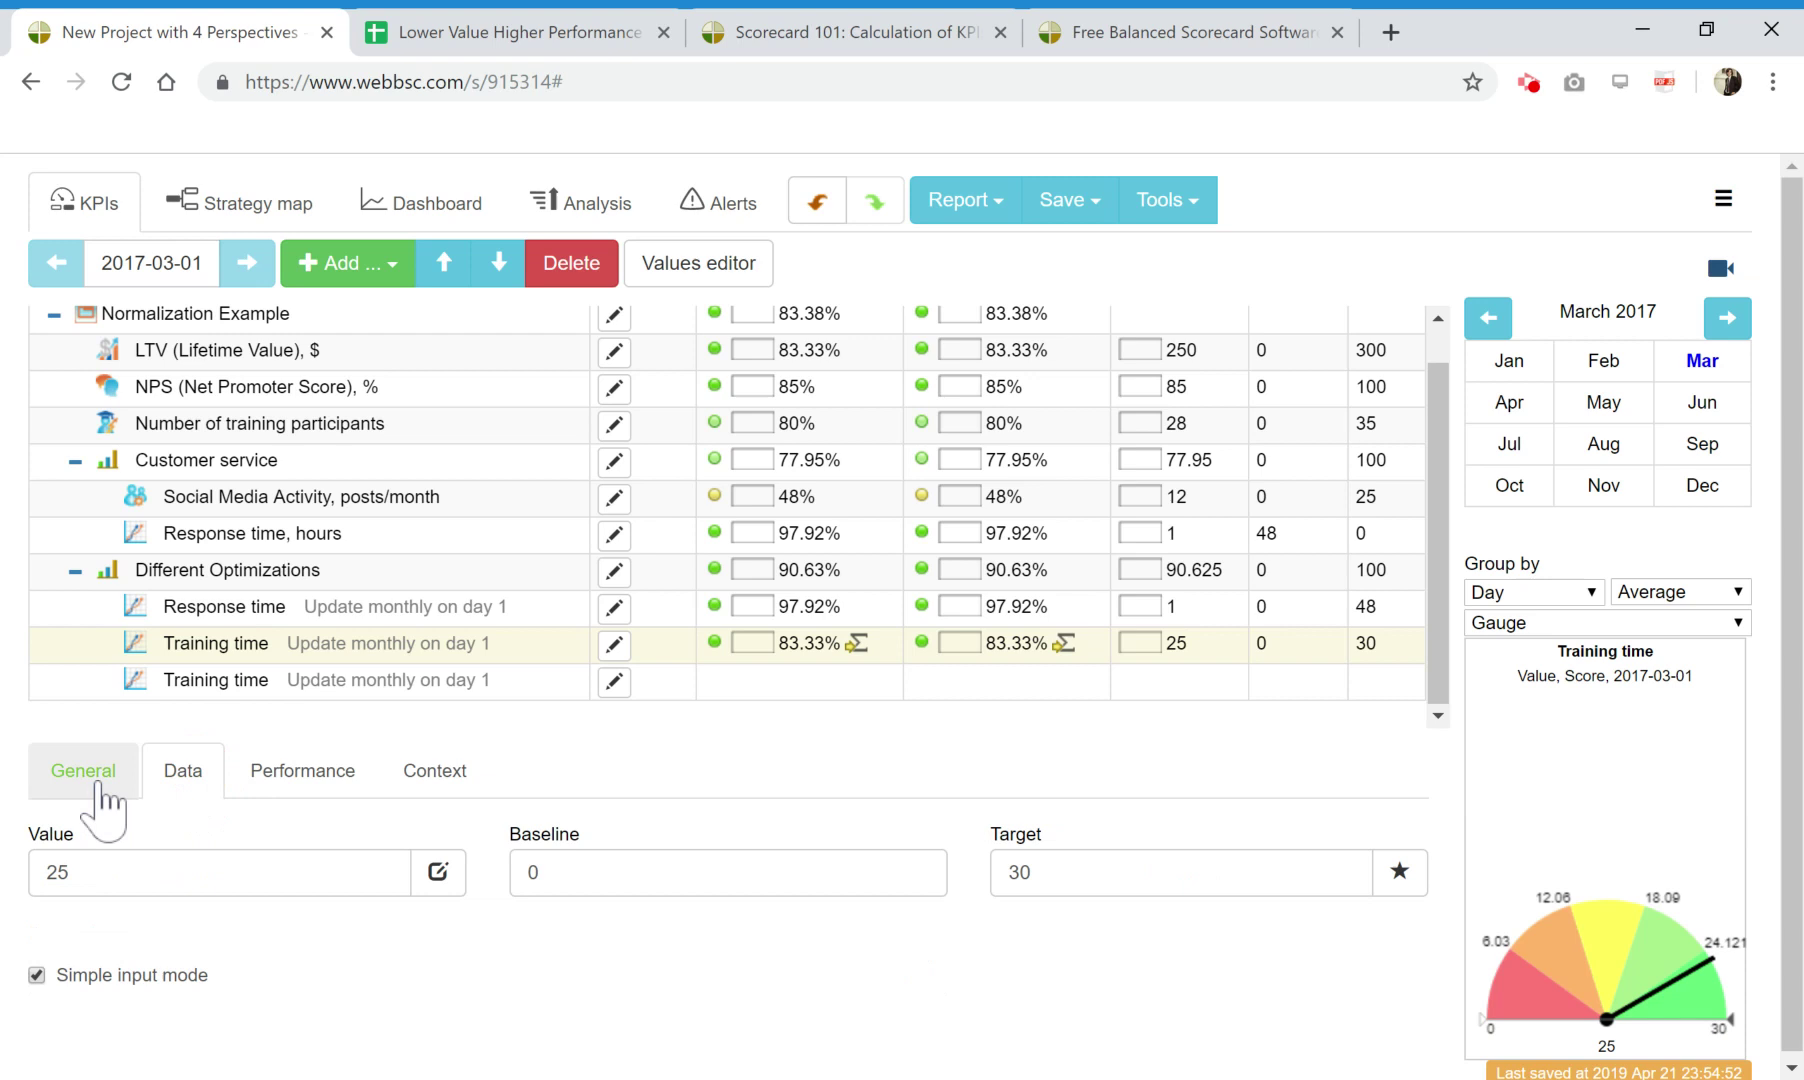
left_click(98, 785)
left_click(200, 780)
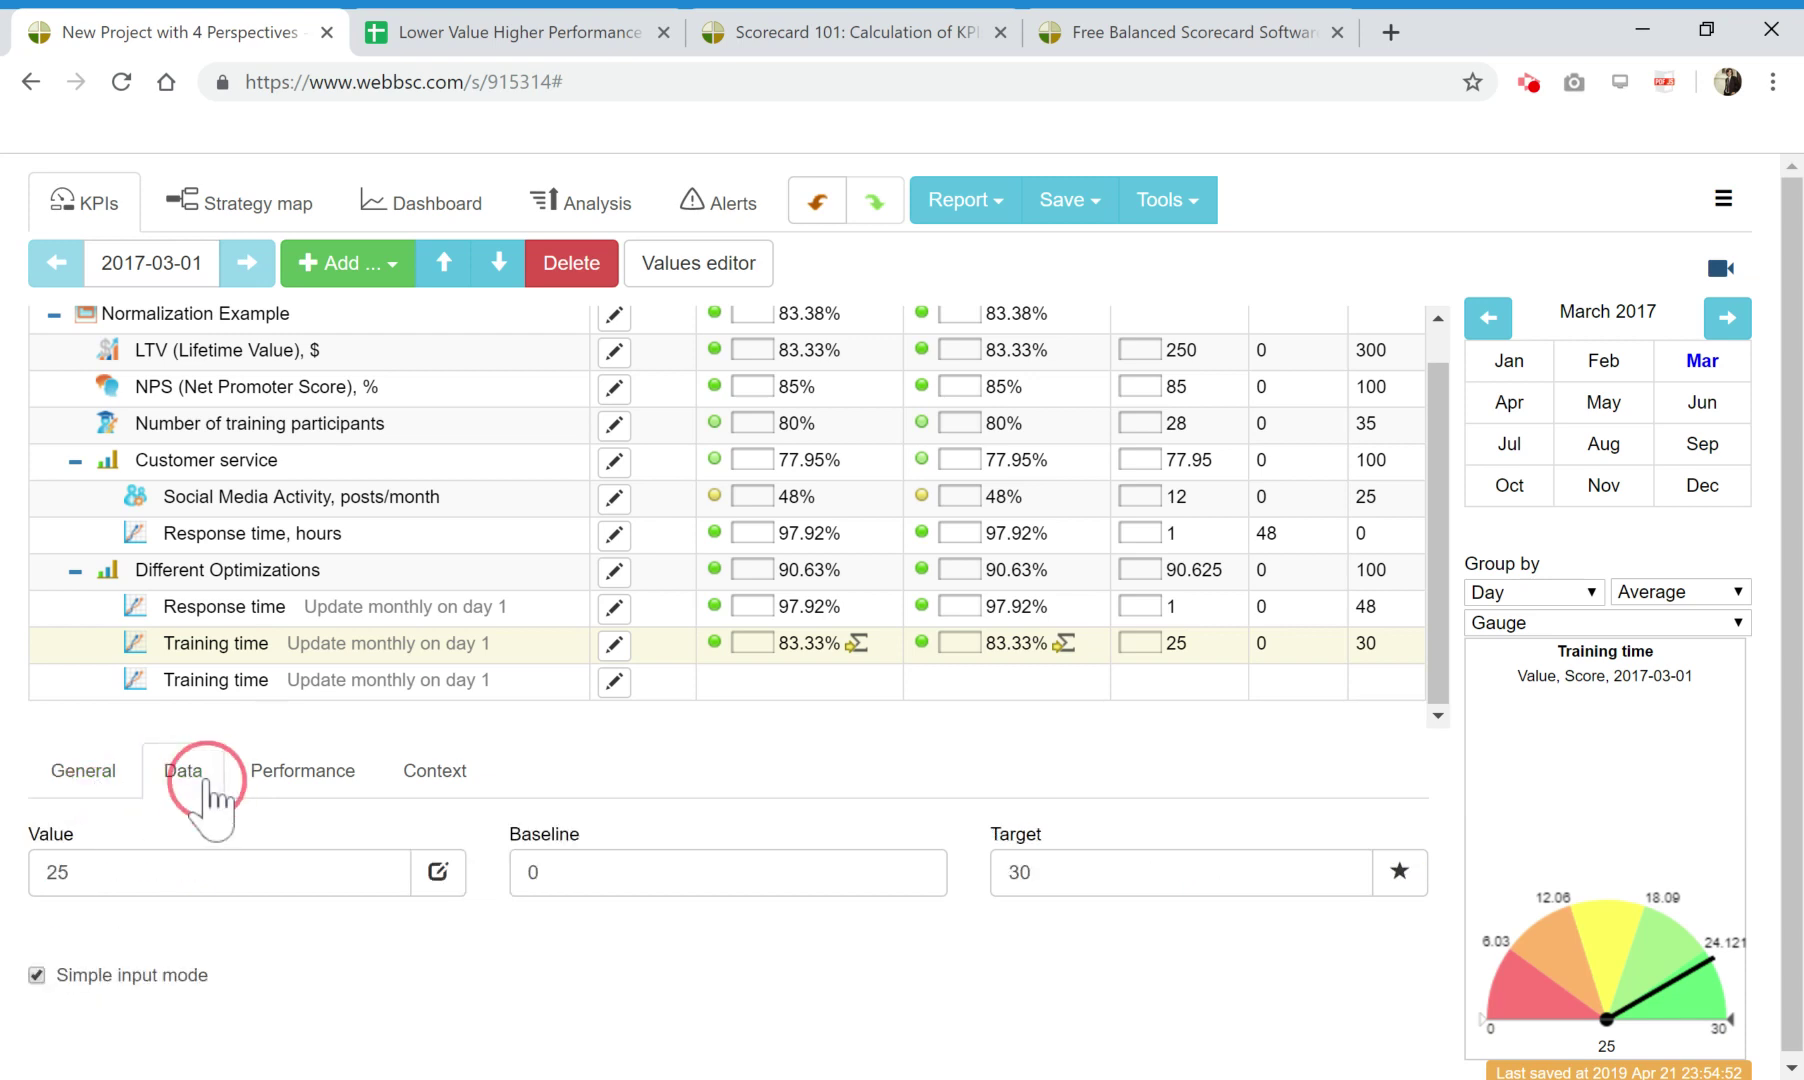
Give the new Training time indicator baseline 0 and target 30, then begin editing its value.
left_click(245, 681)
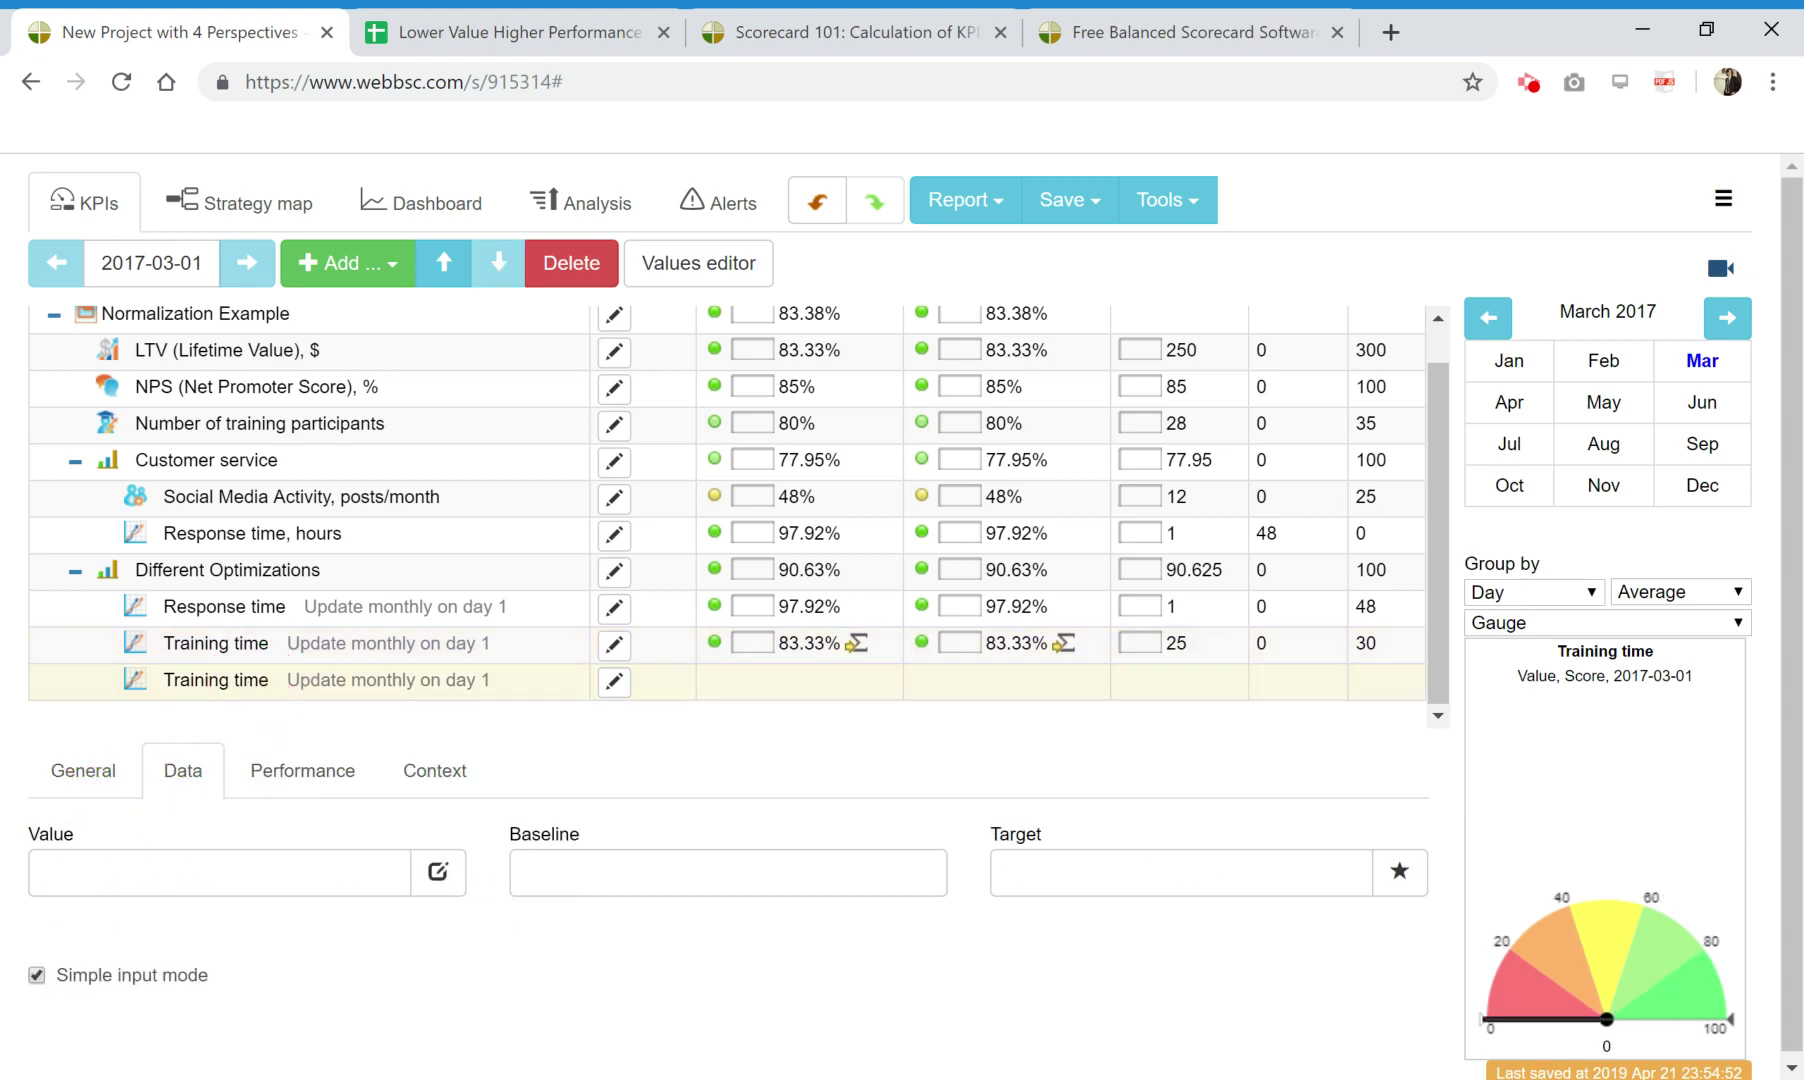
left_click(557, 871)
type("0")
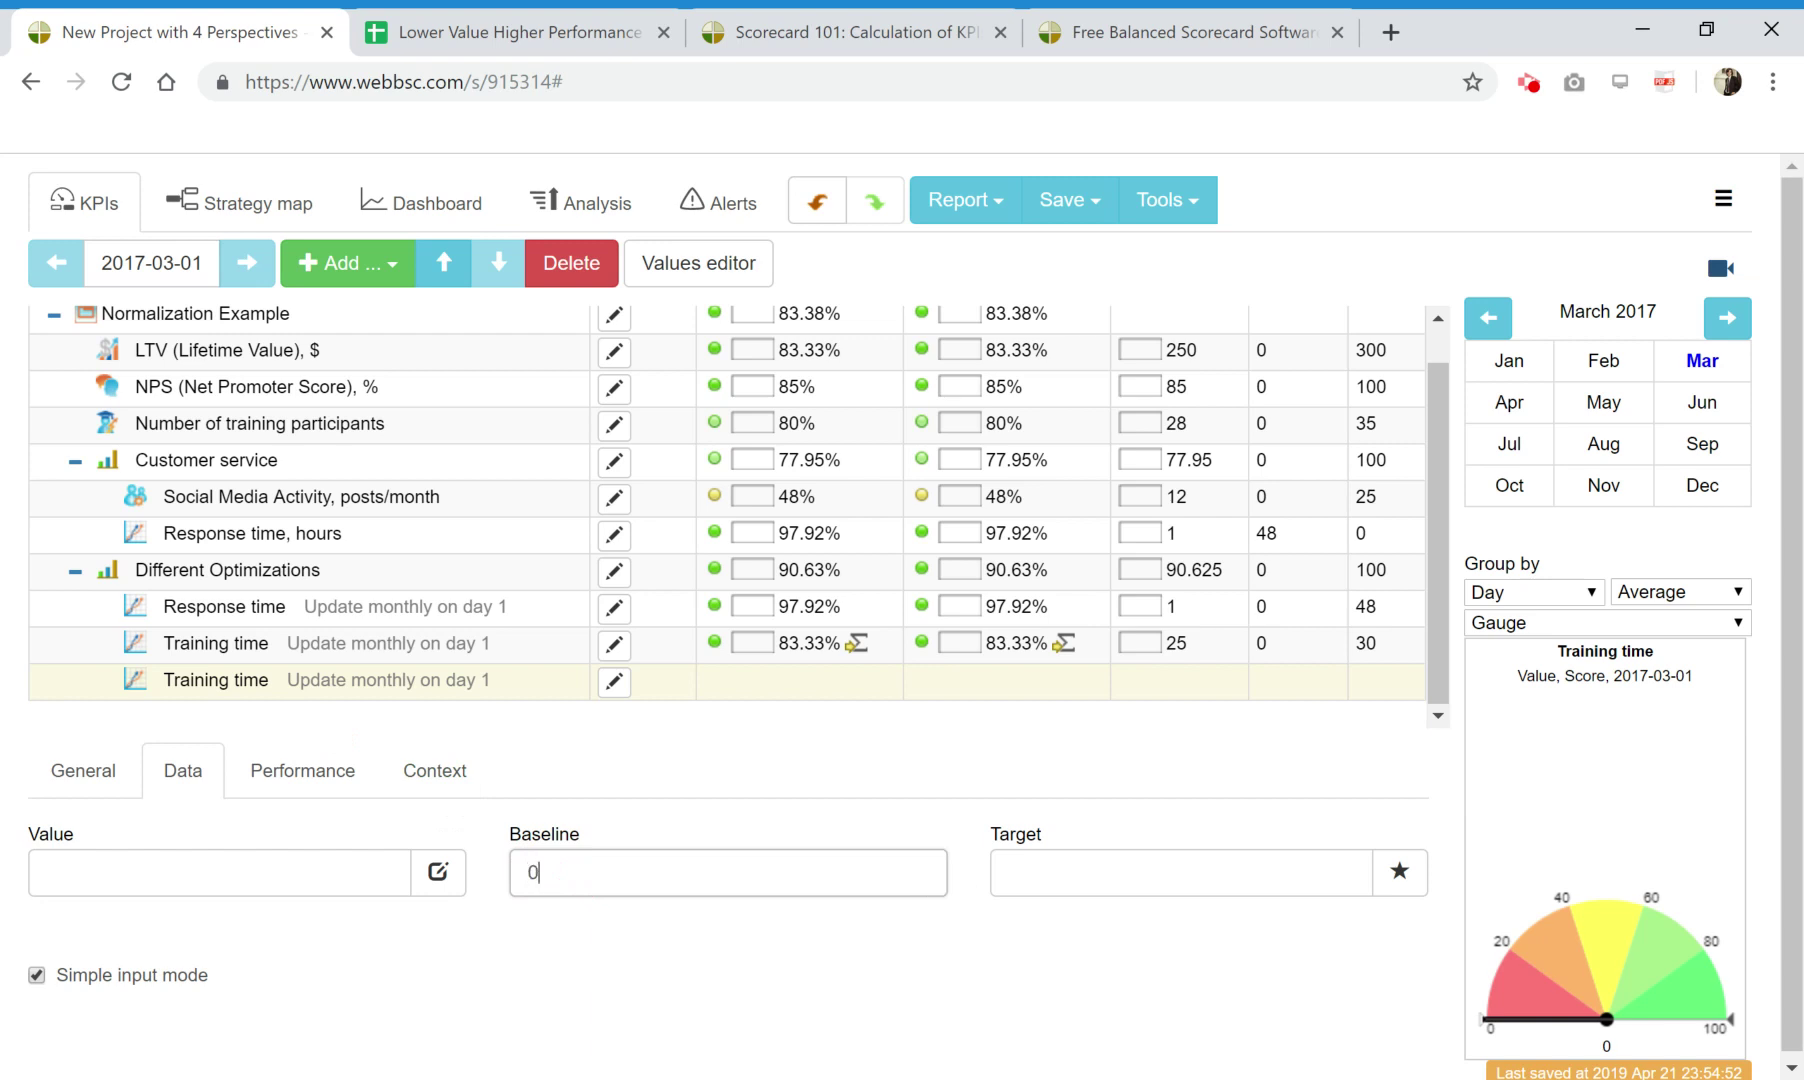
left_click(975, 876)
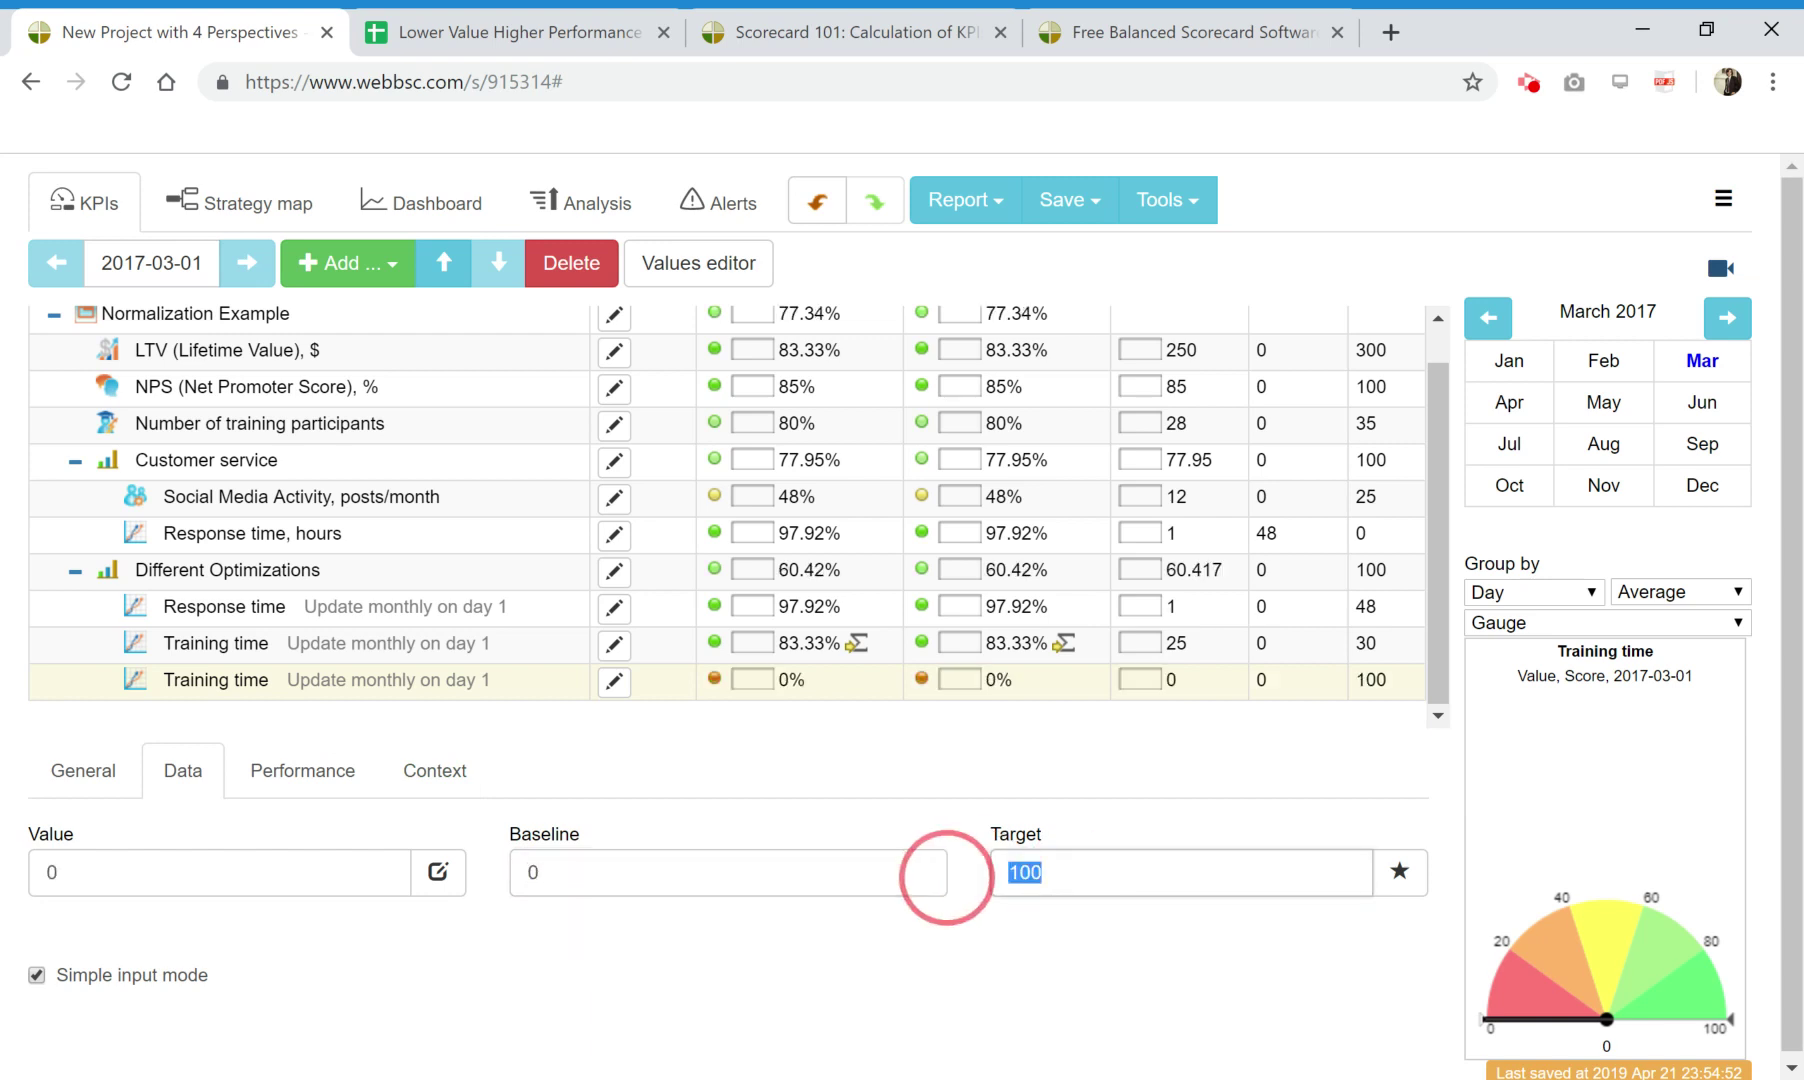
type("30")
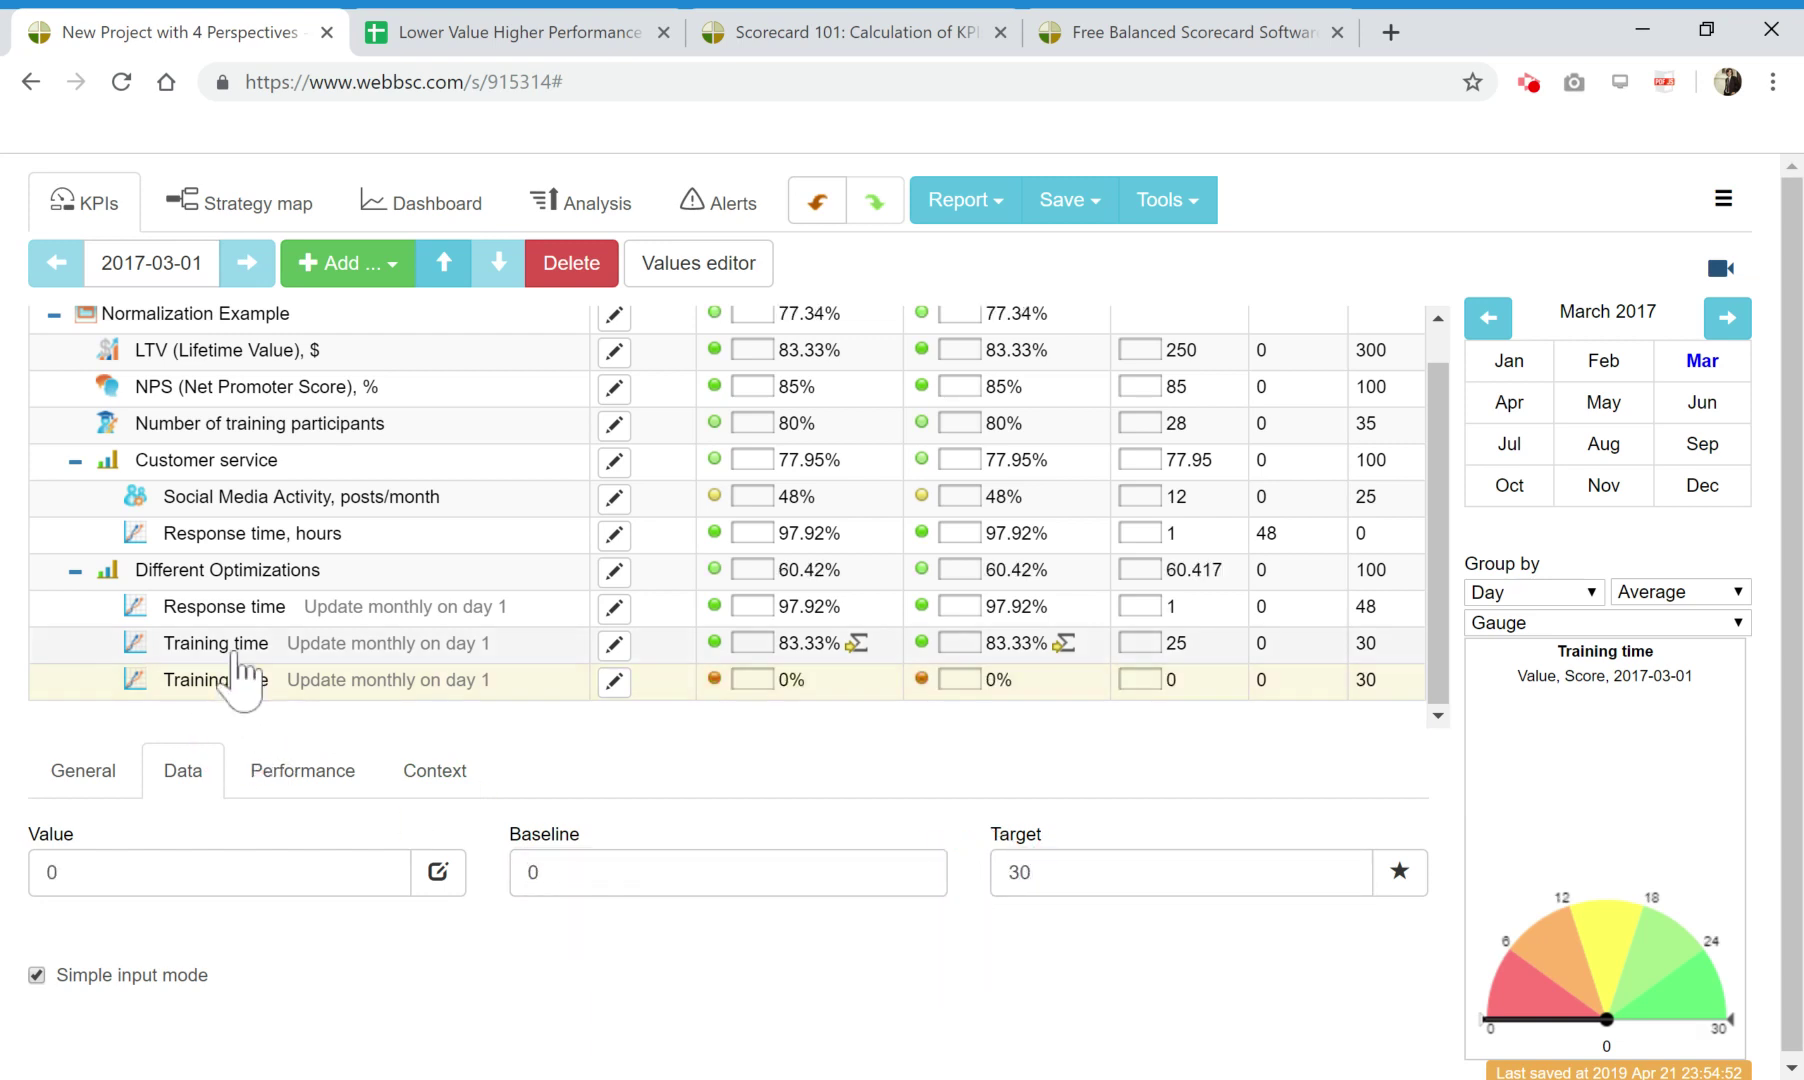
left_click(232, 645)
left_click(218, 690)
left_click(40, 872)
Enter 25 as the second Training time indicator's value, giving 83.33%.
type("25")
left_click(570, 966)
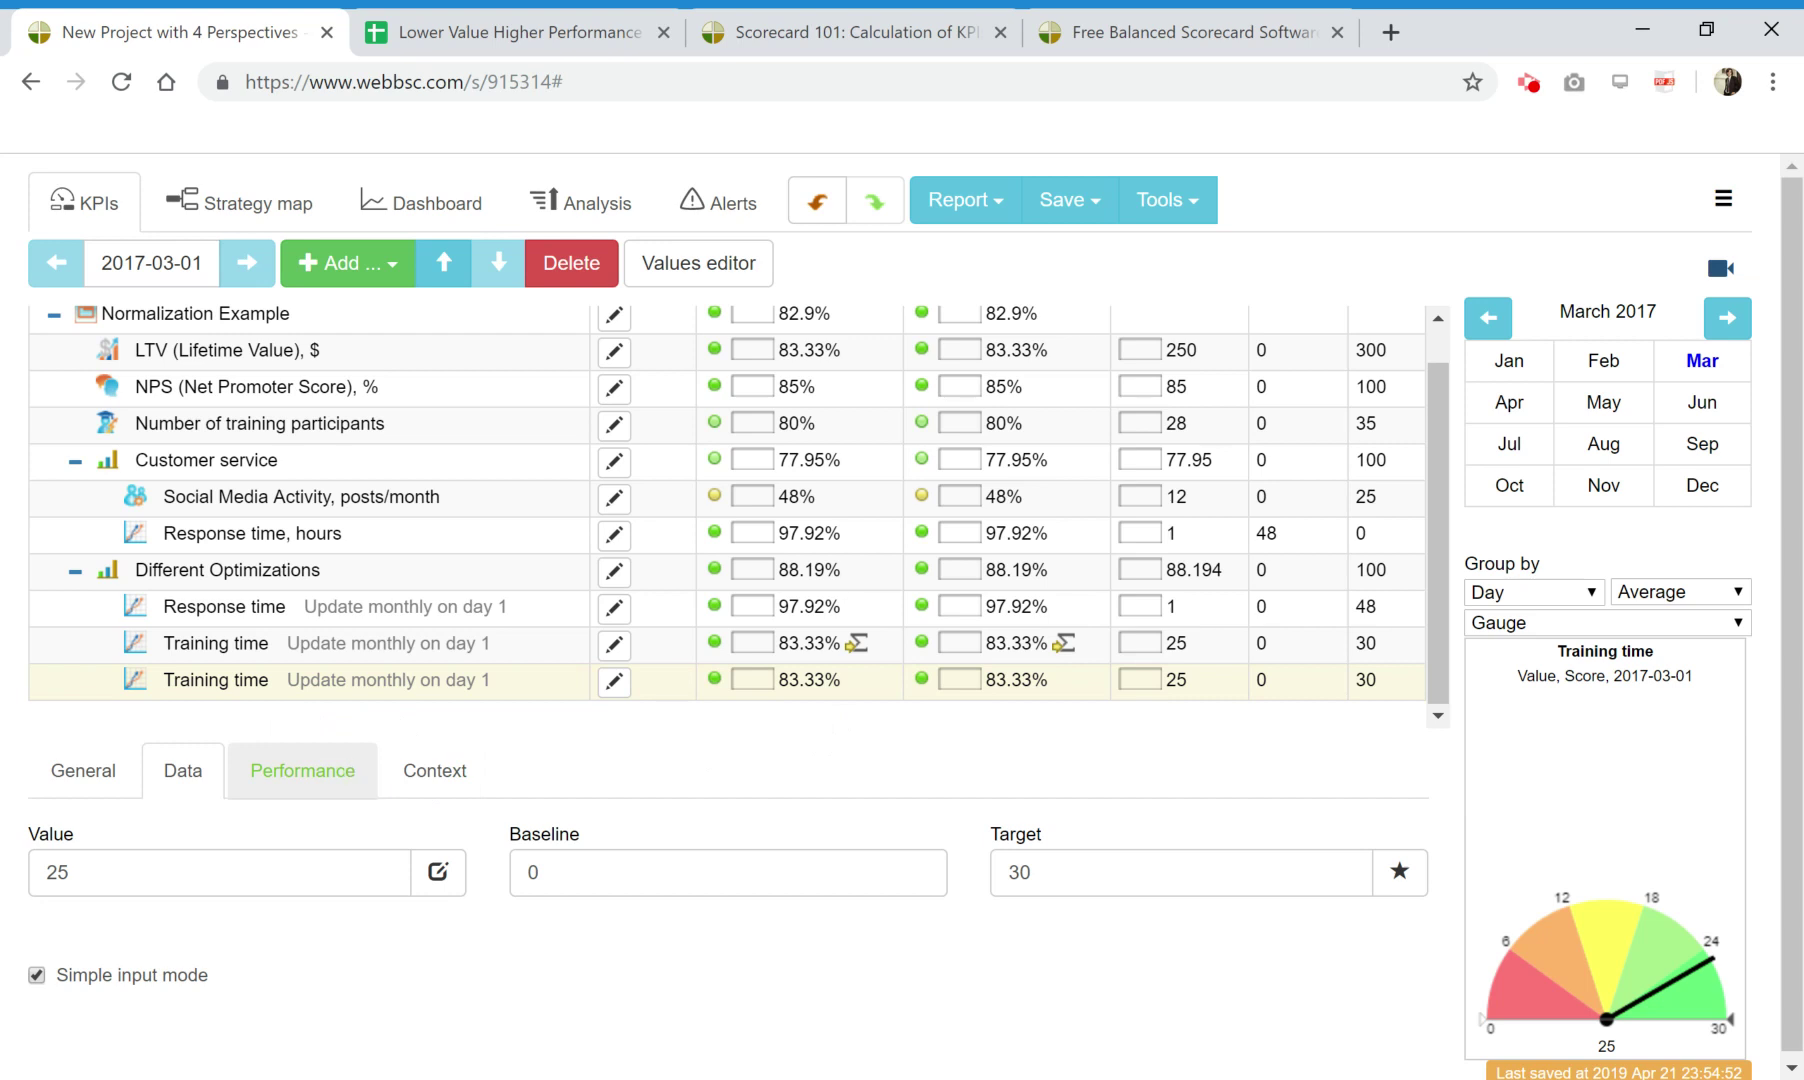
double_click(10, 868)
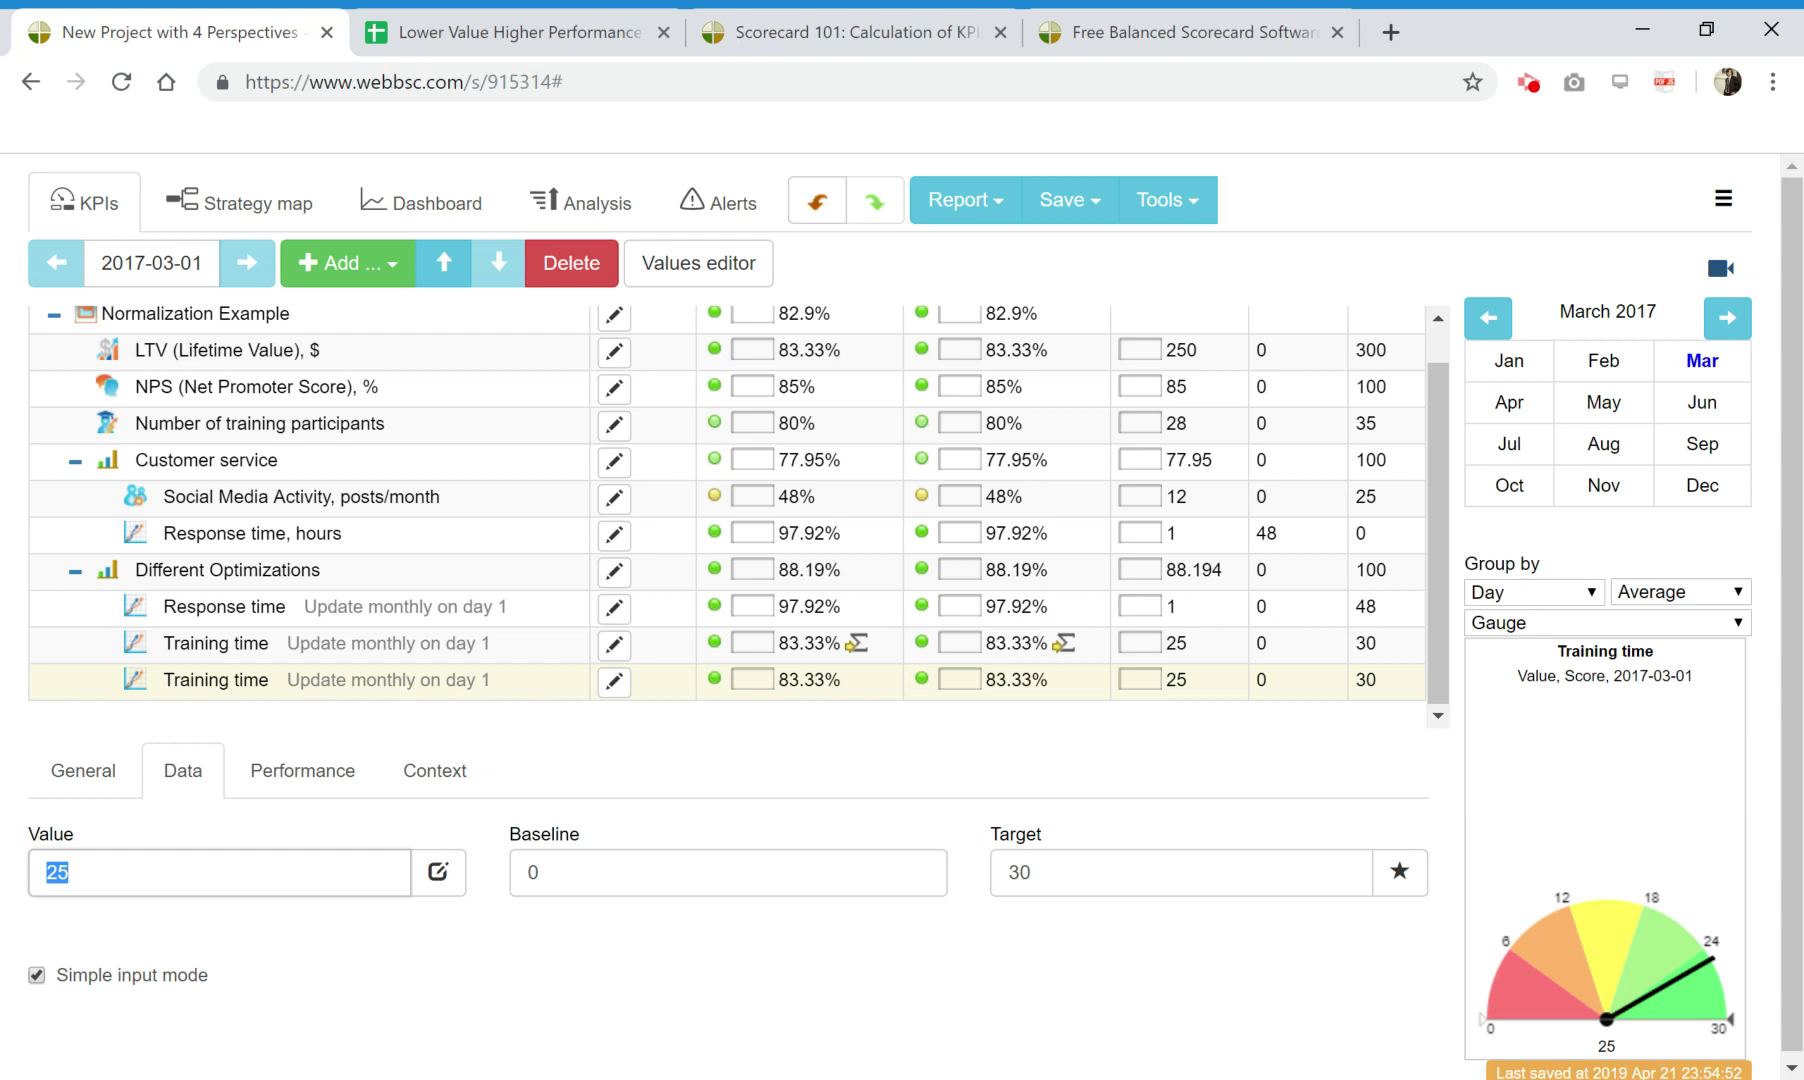
left_click(235, 688)
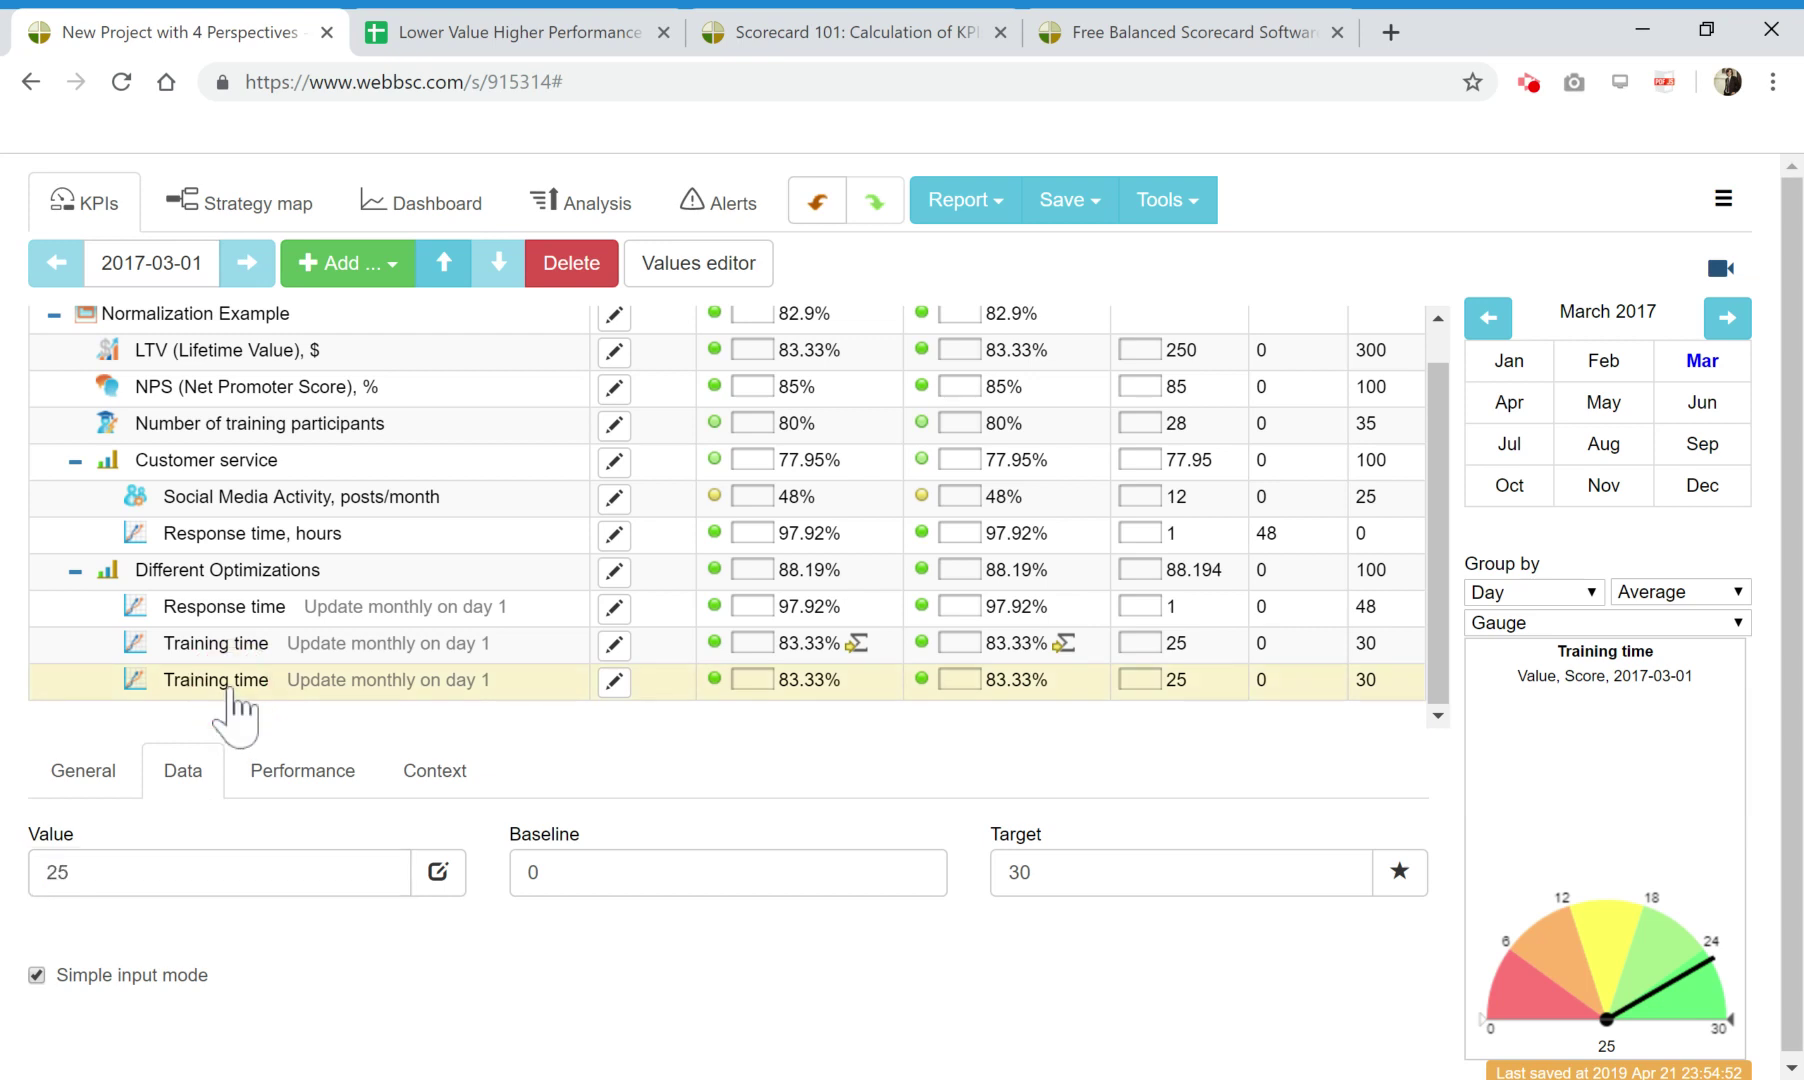
Apply the Binary Maximize optimization to the second Training time indicator.
left_click(290, 773)
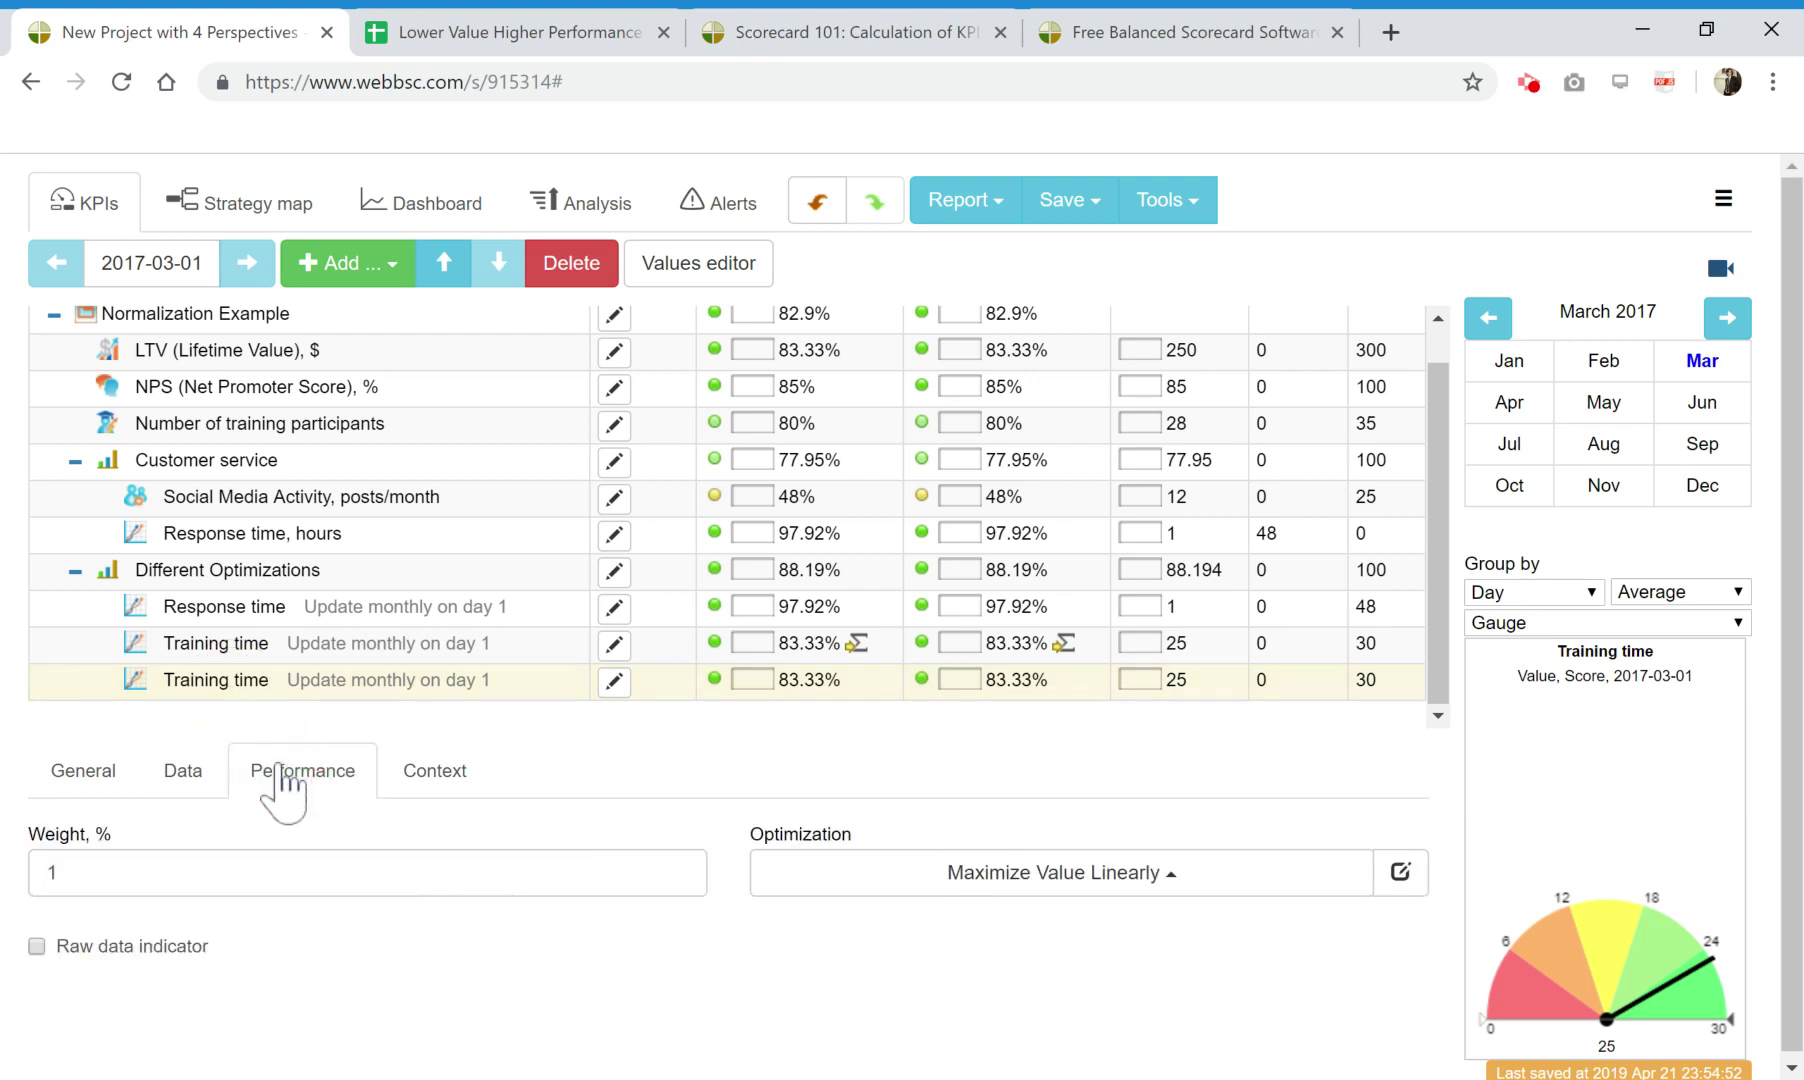
left_click(970, 900)
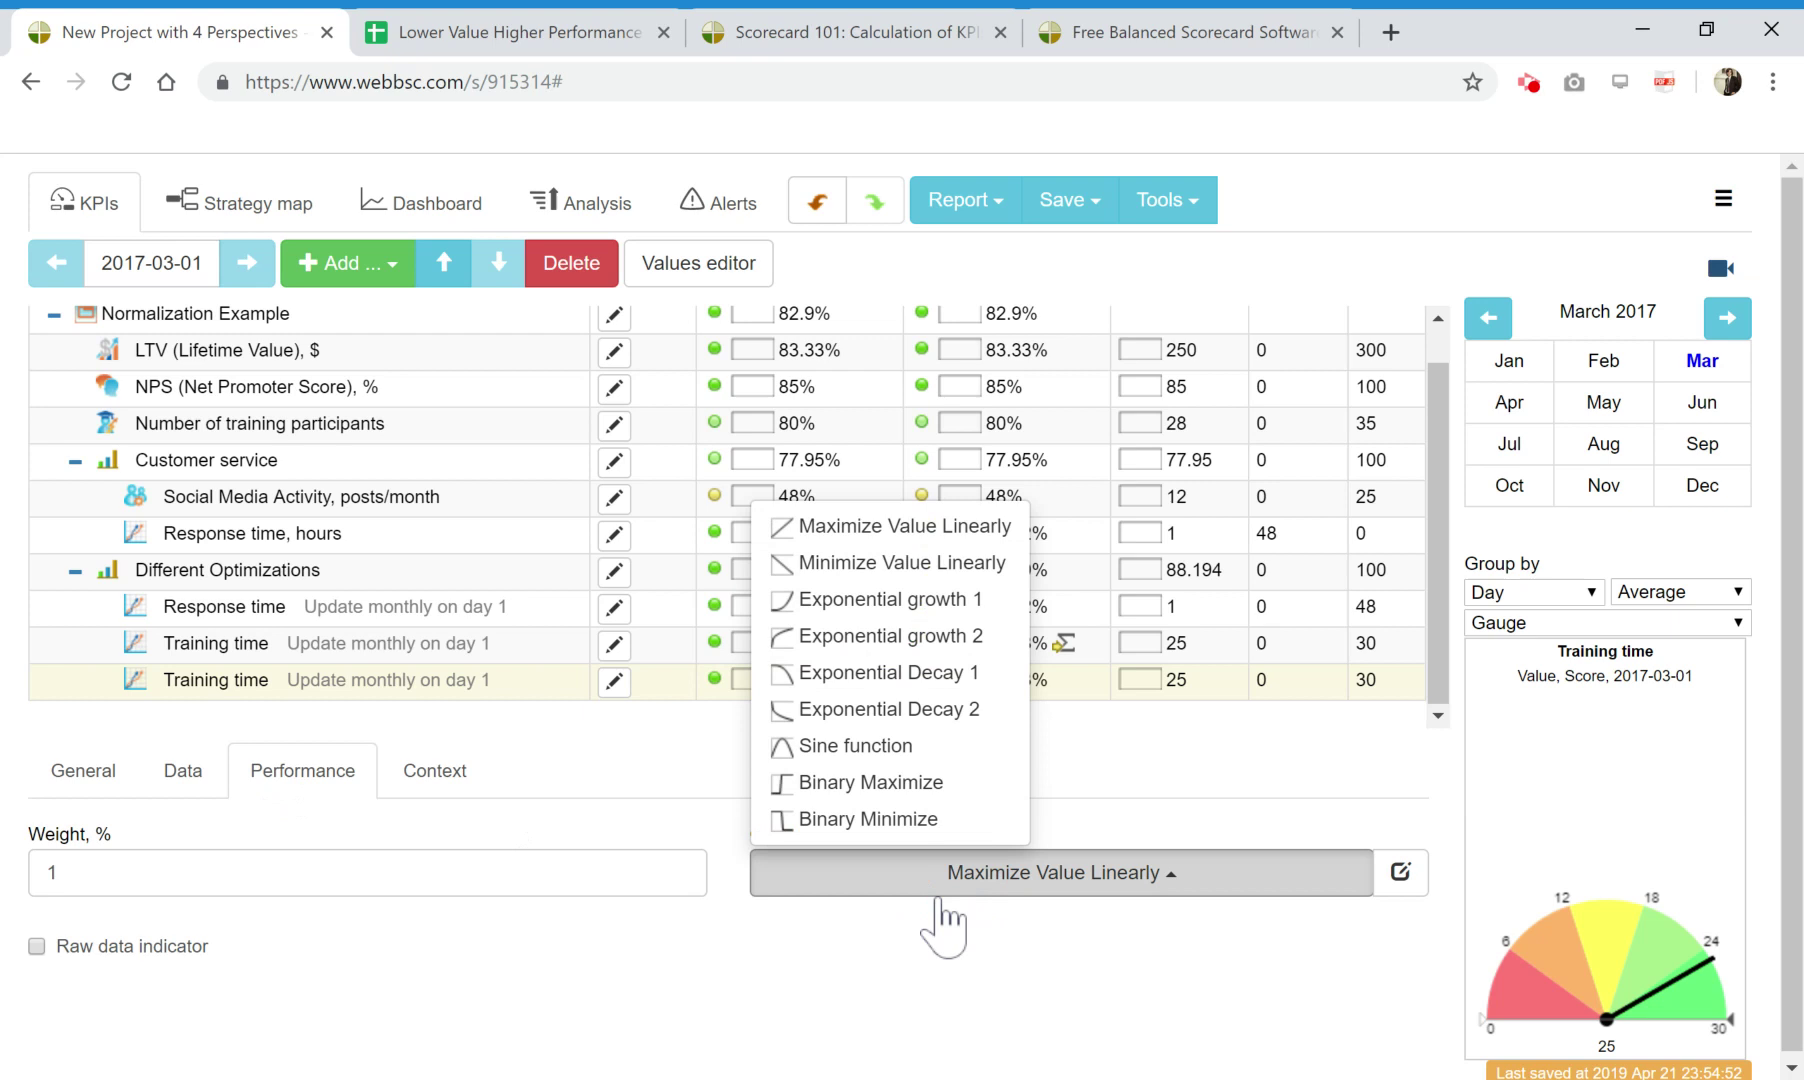
left_click(872, 784)
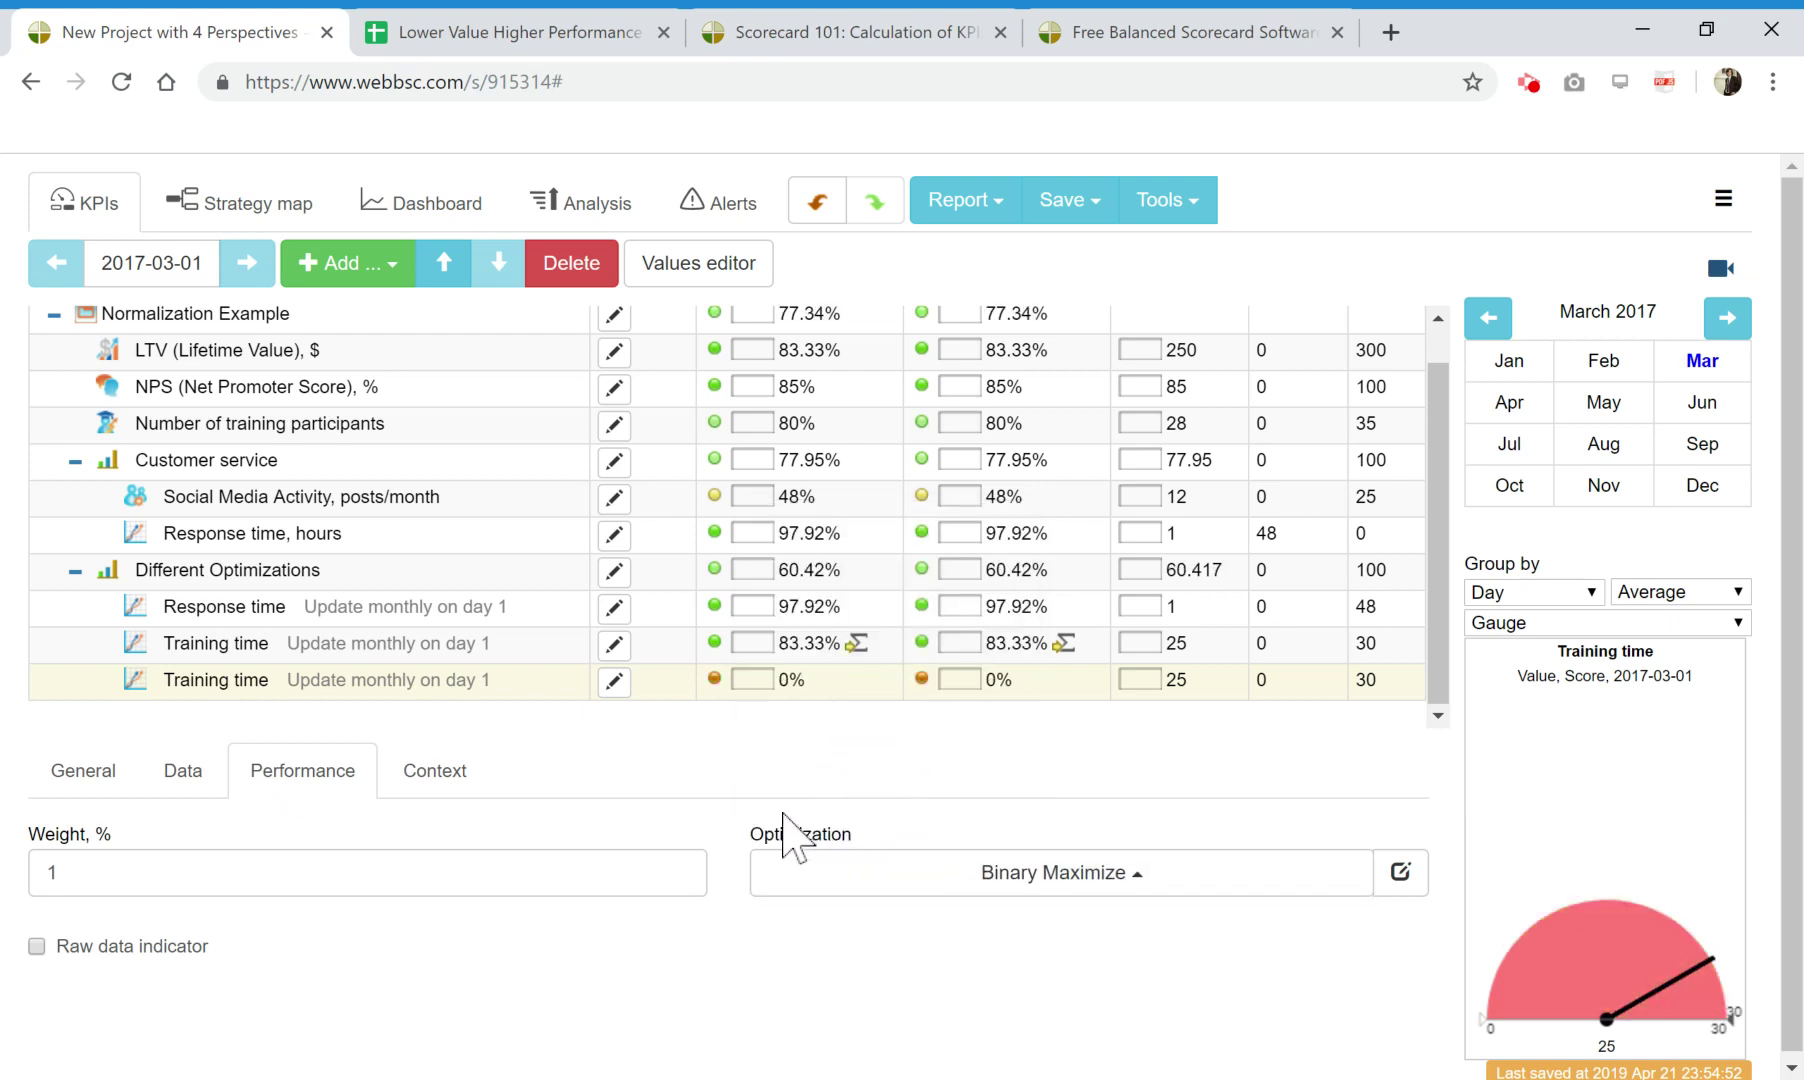
Try values 29 and then 31, reaching 100% performance.
left_click(190, 785)
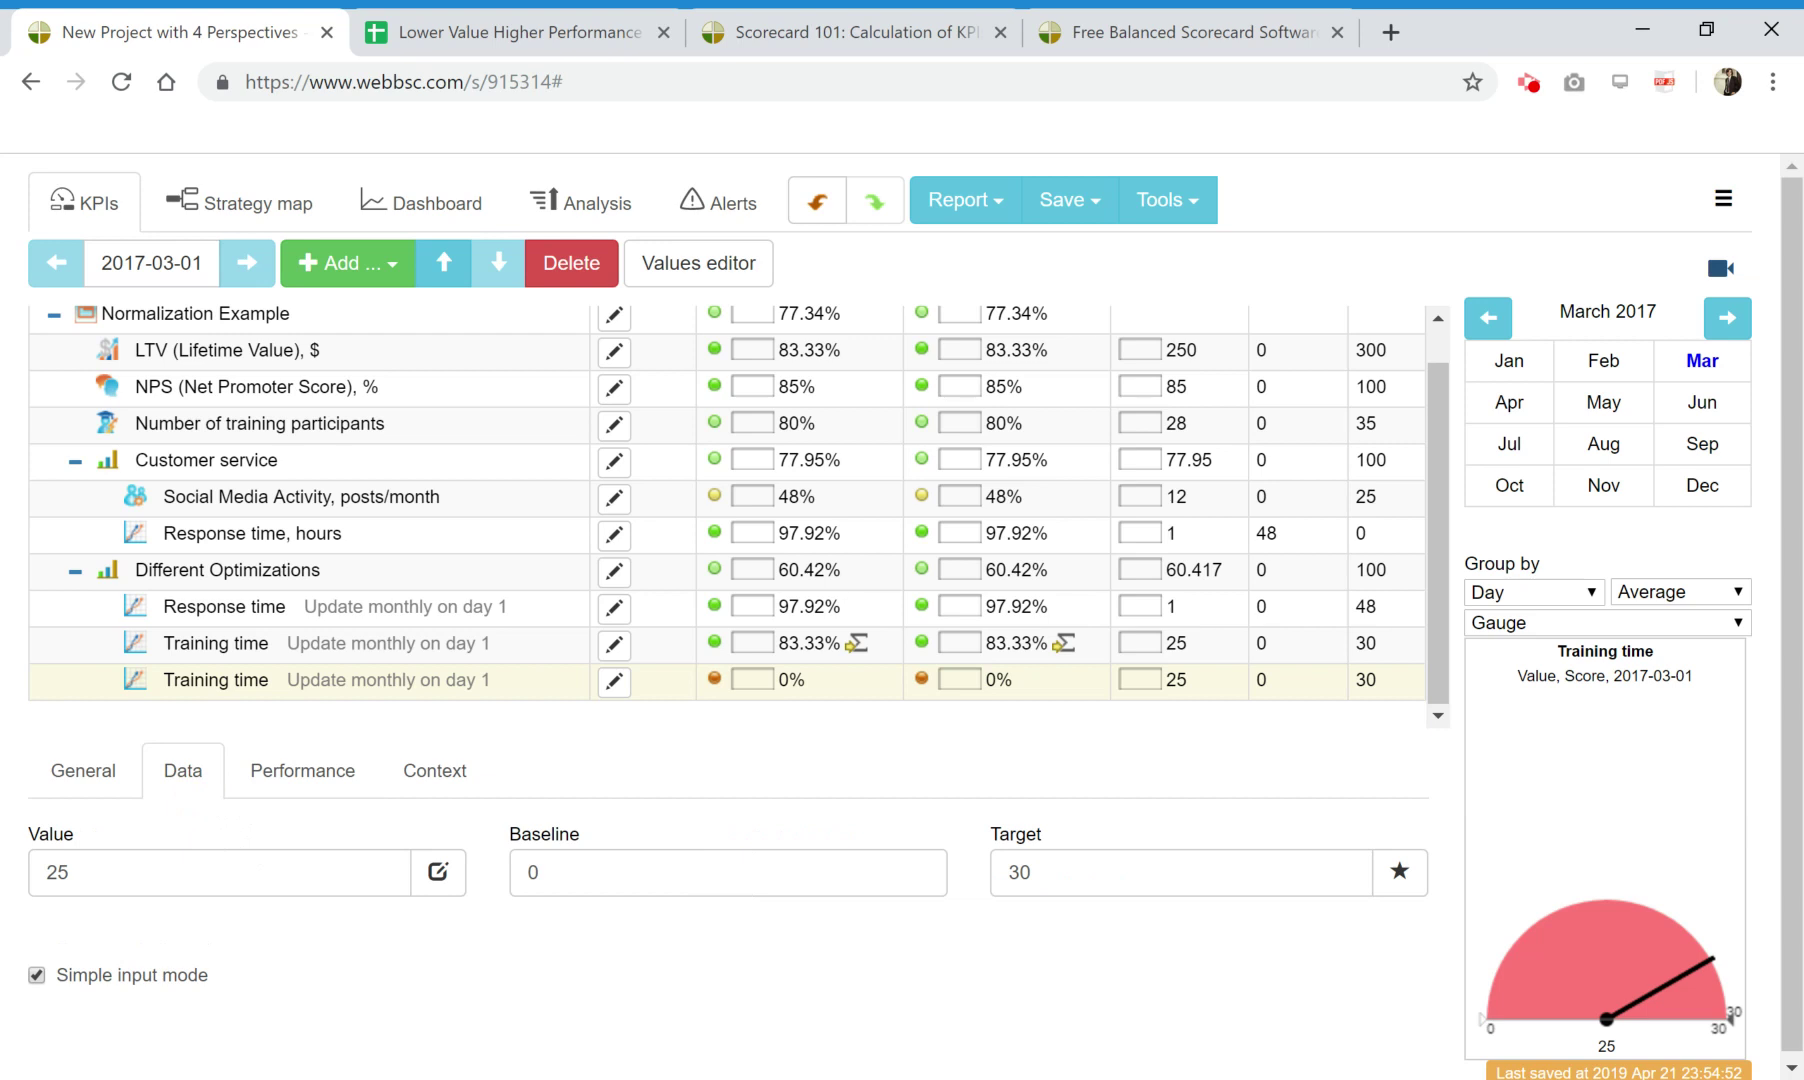
left_click_drag(160, 883, 14, 883)
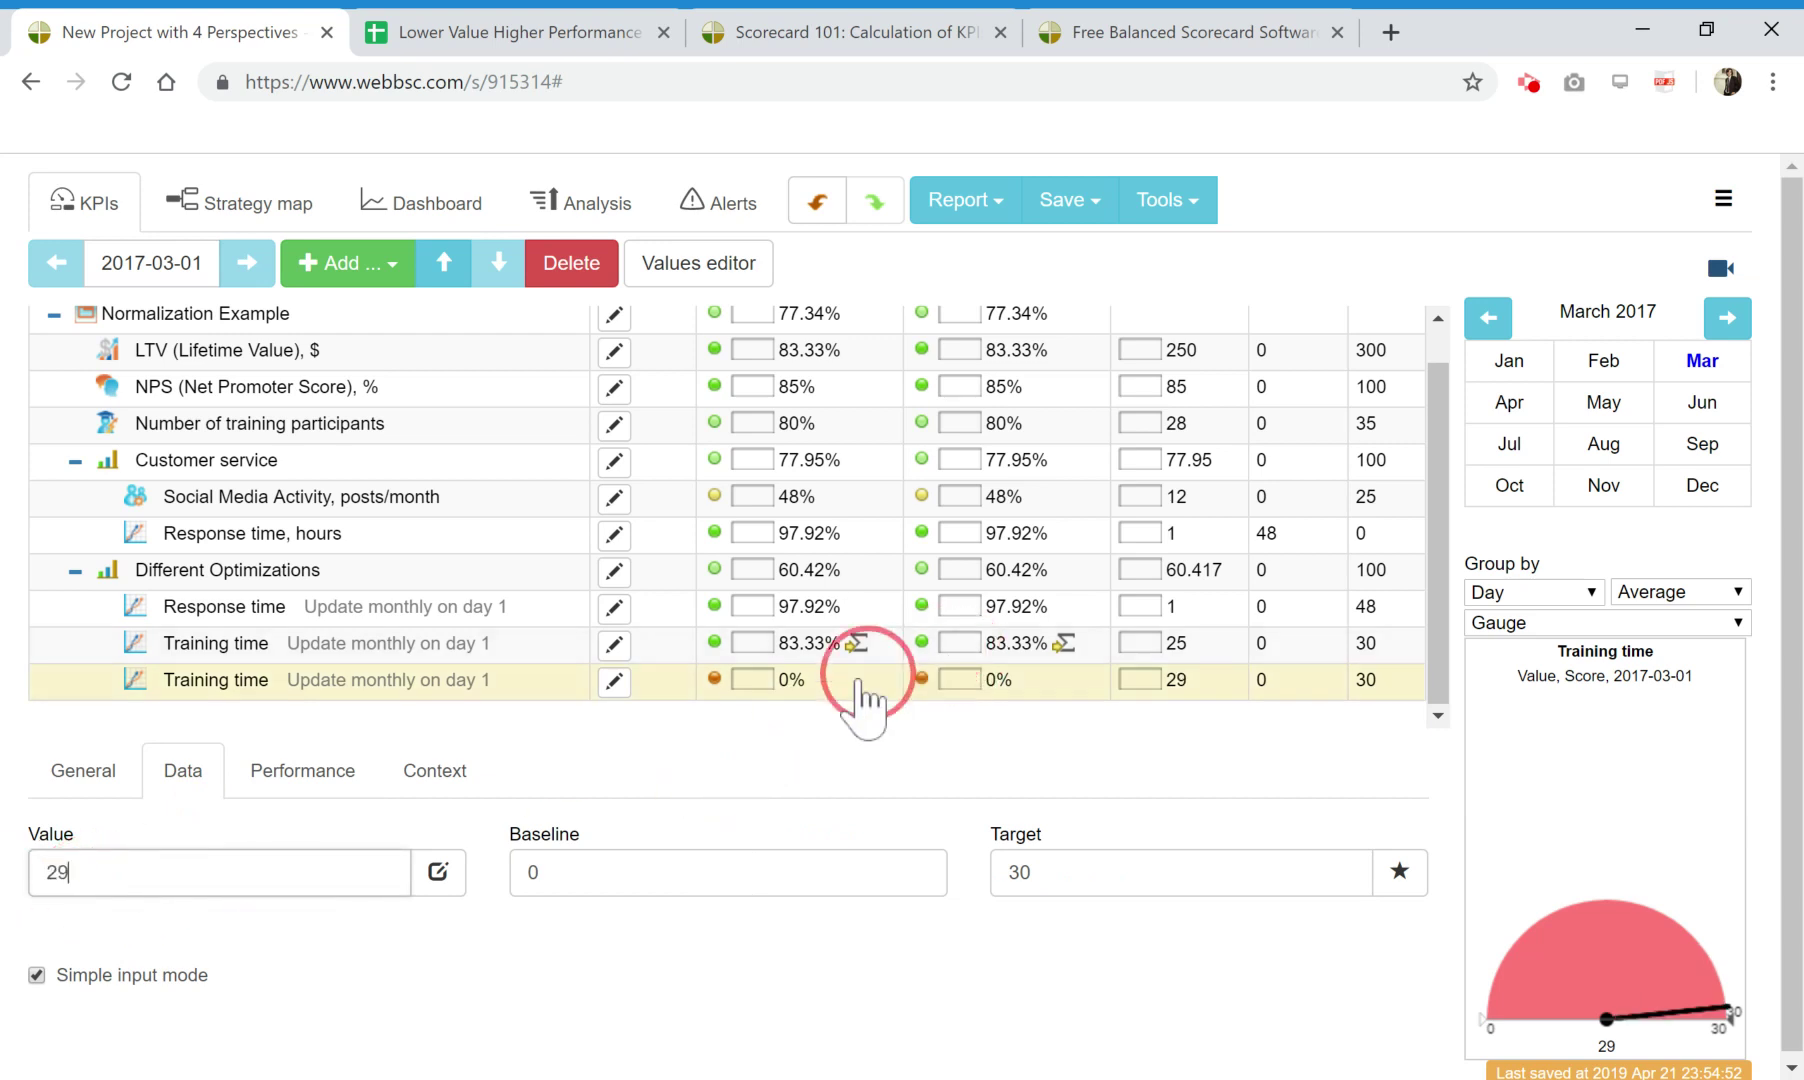
double_click(264, 873)
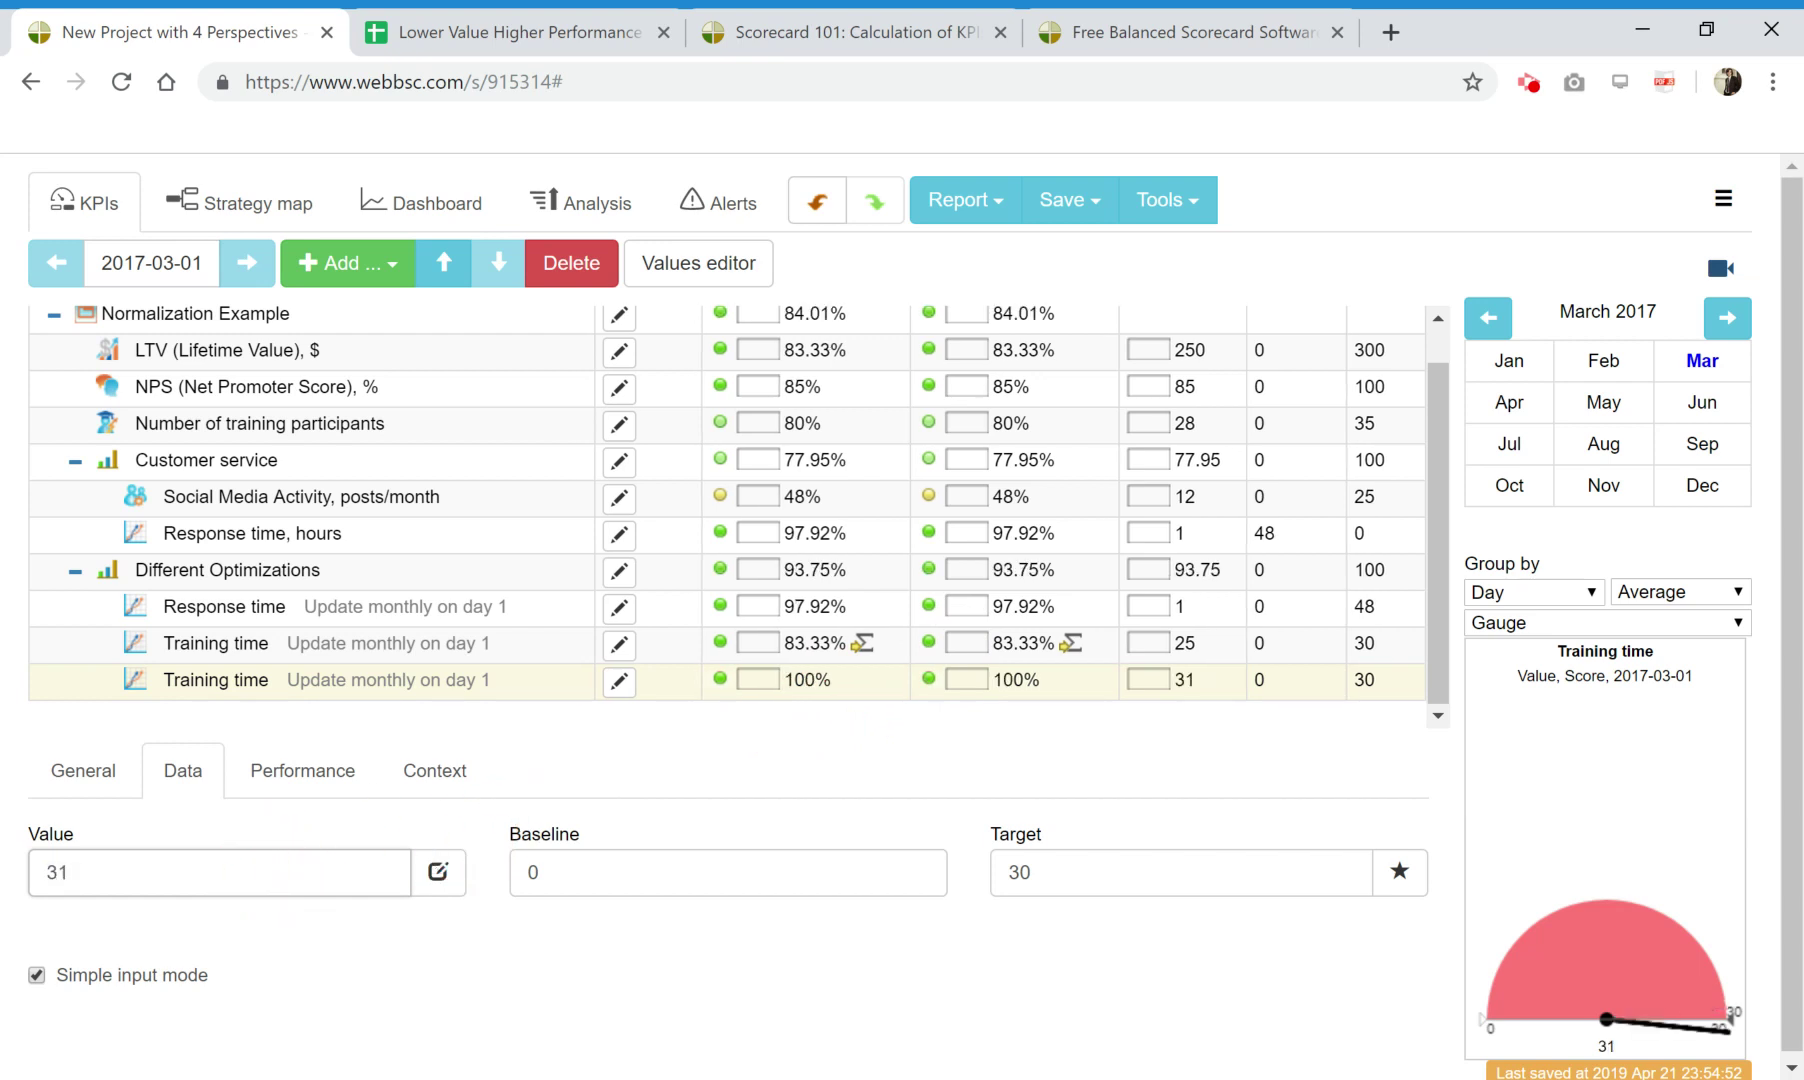
View and select the Binary Maximize formula text, then close the formula editor.
left_click(325, 788)
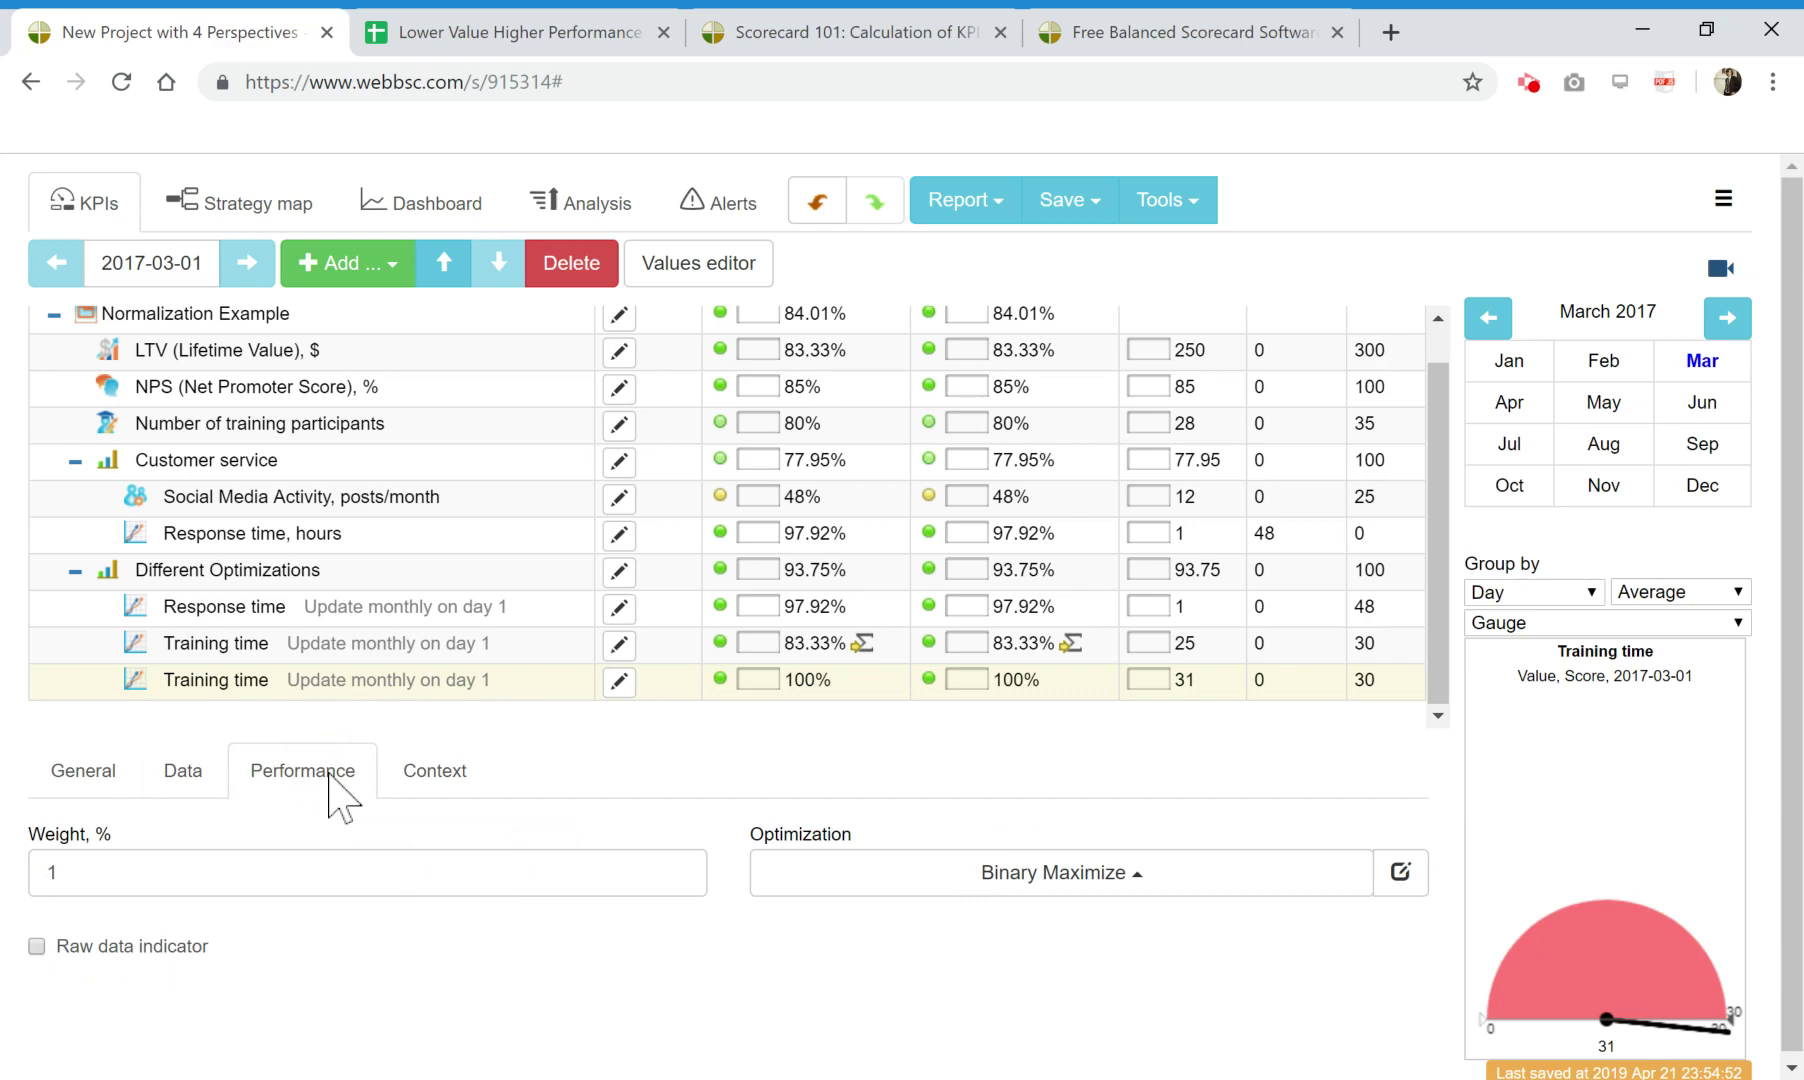
left_click(1401, 872)
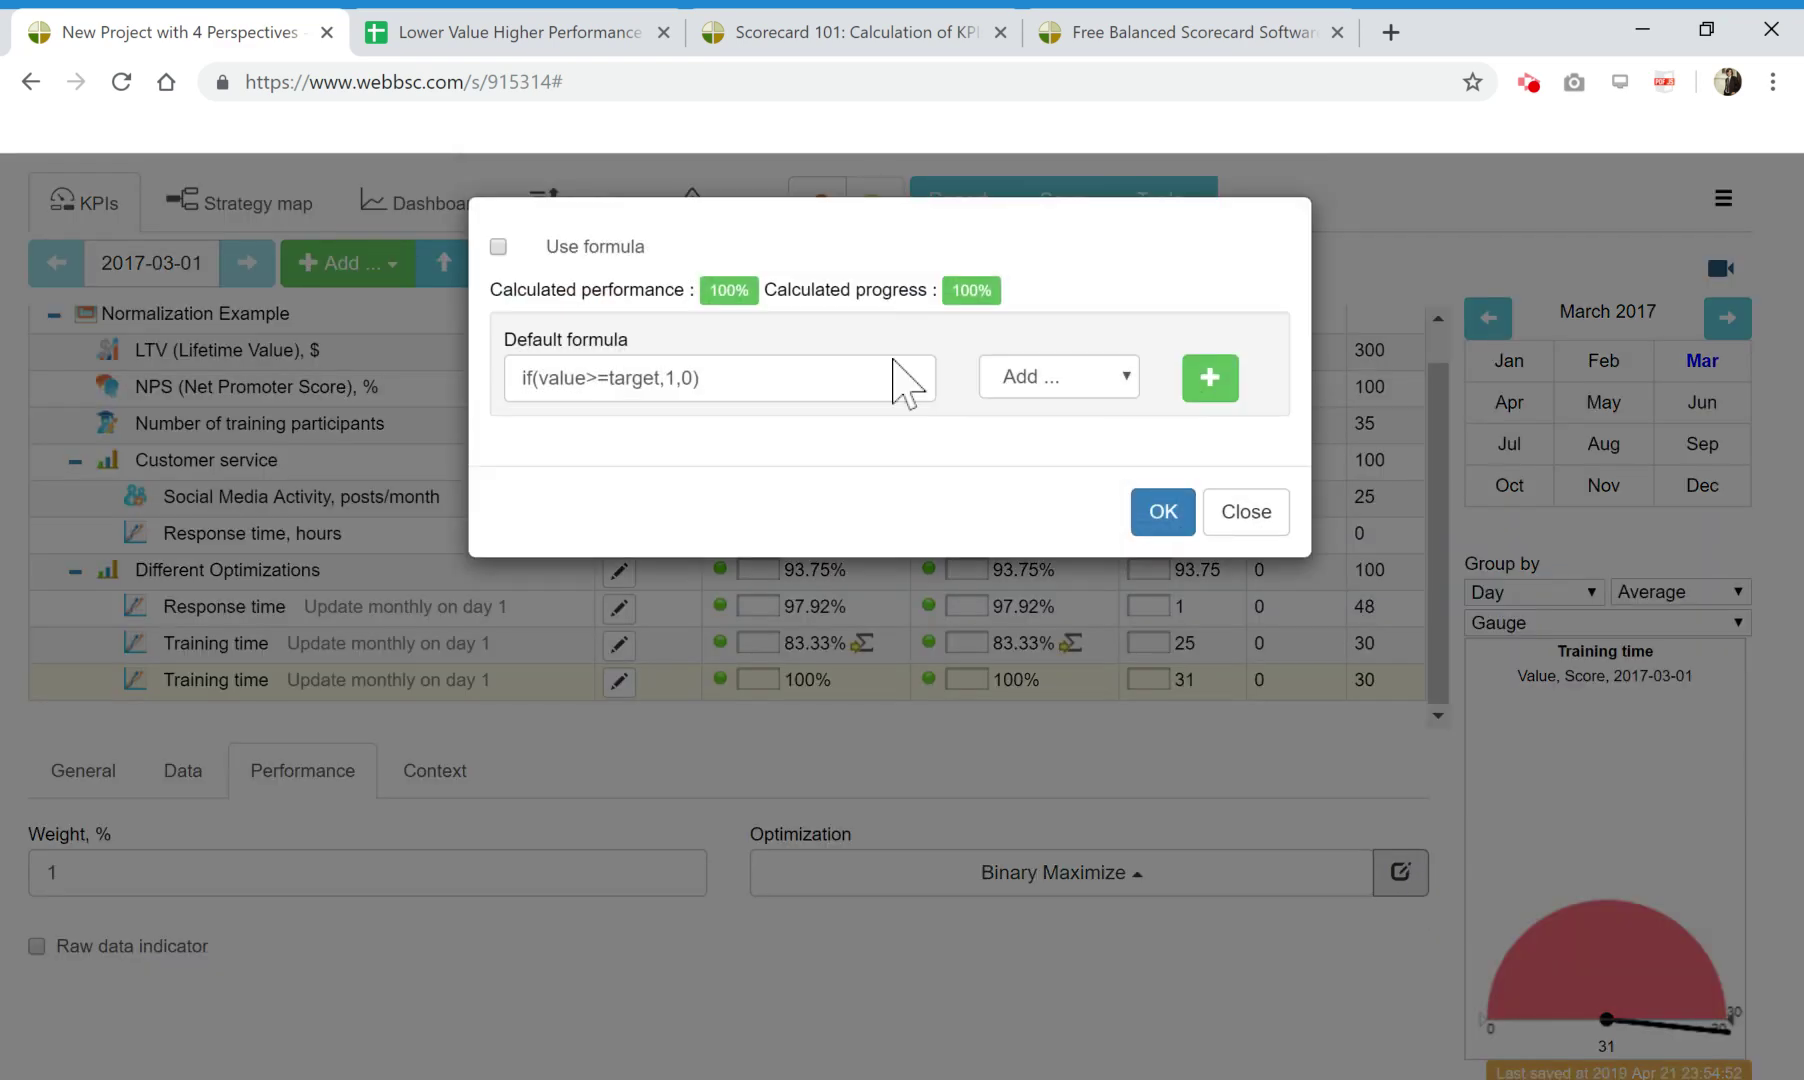
left_click_drag(765, 380, 300, 377)
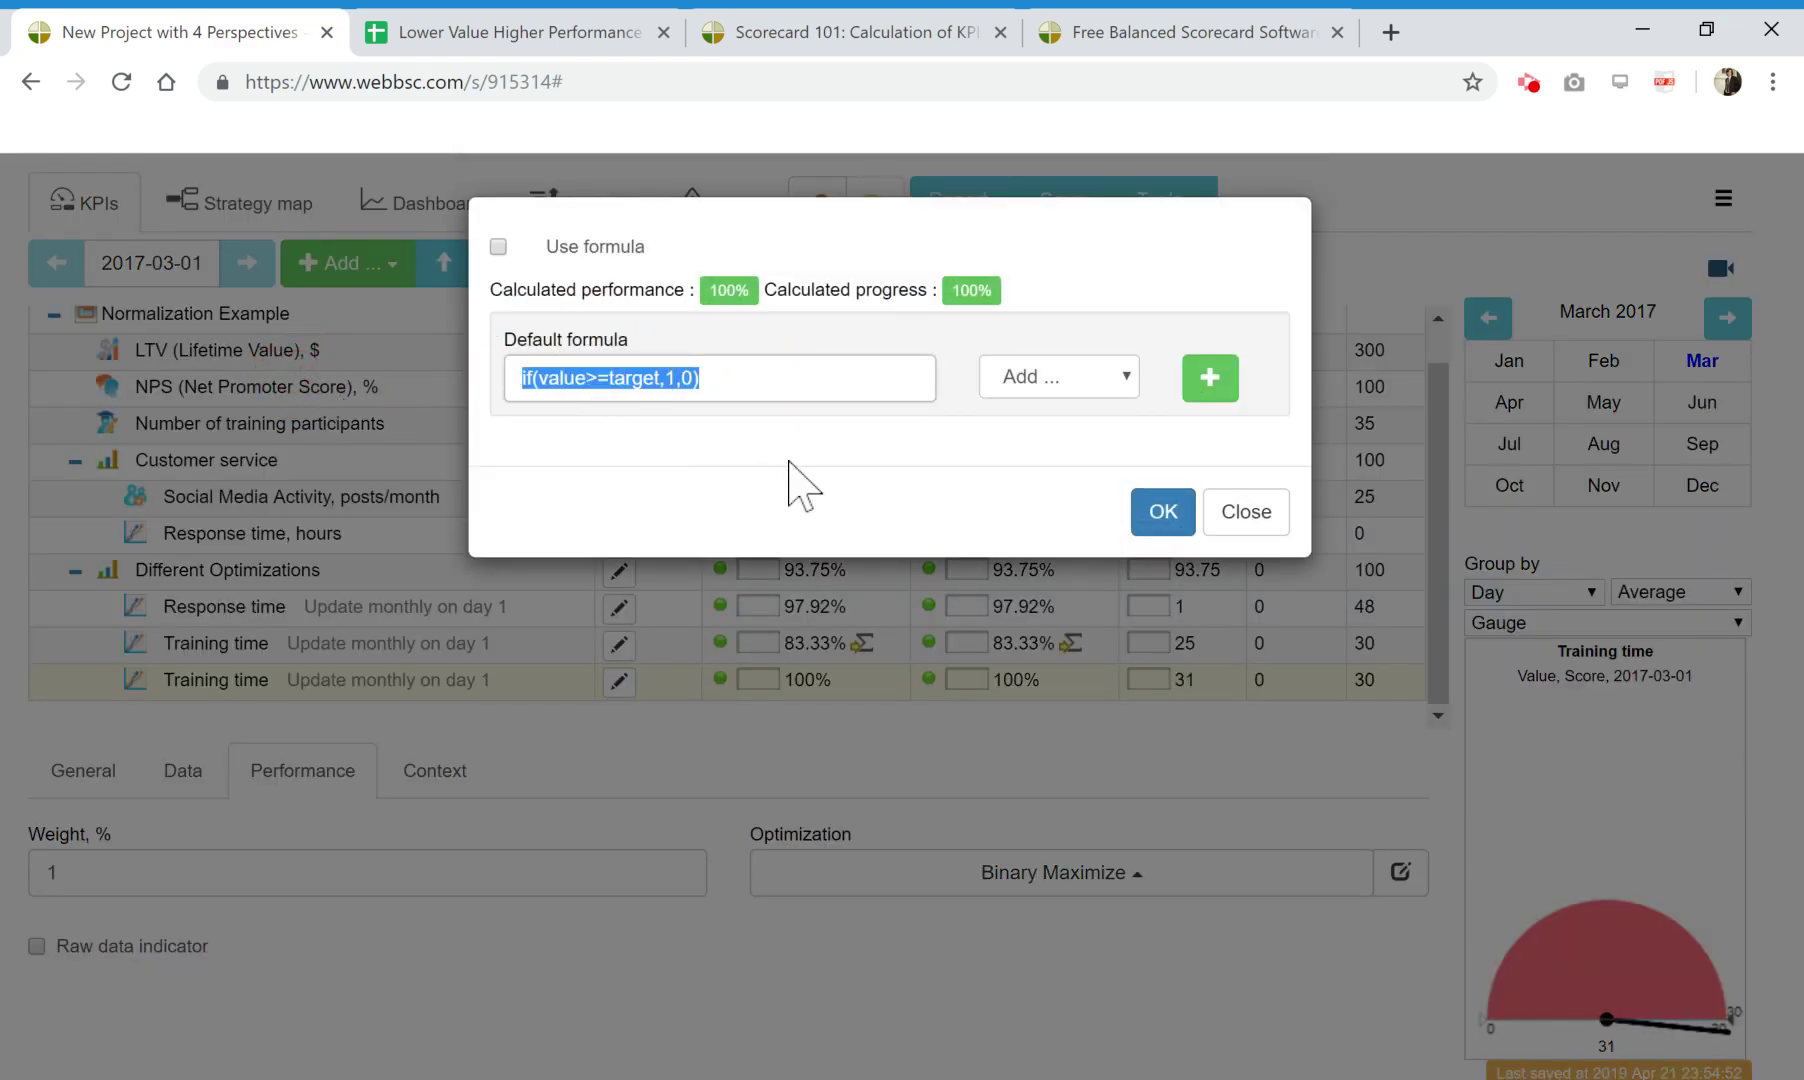
left_click(1246, 512)
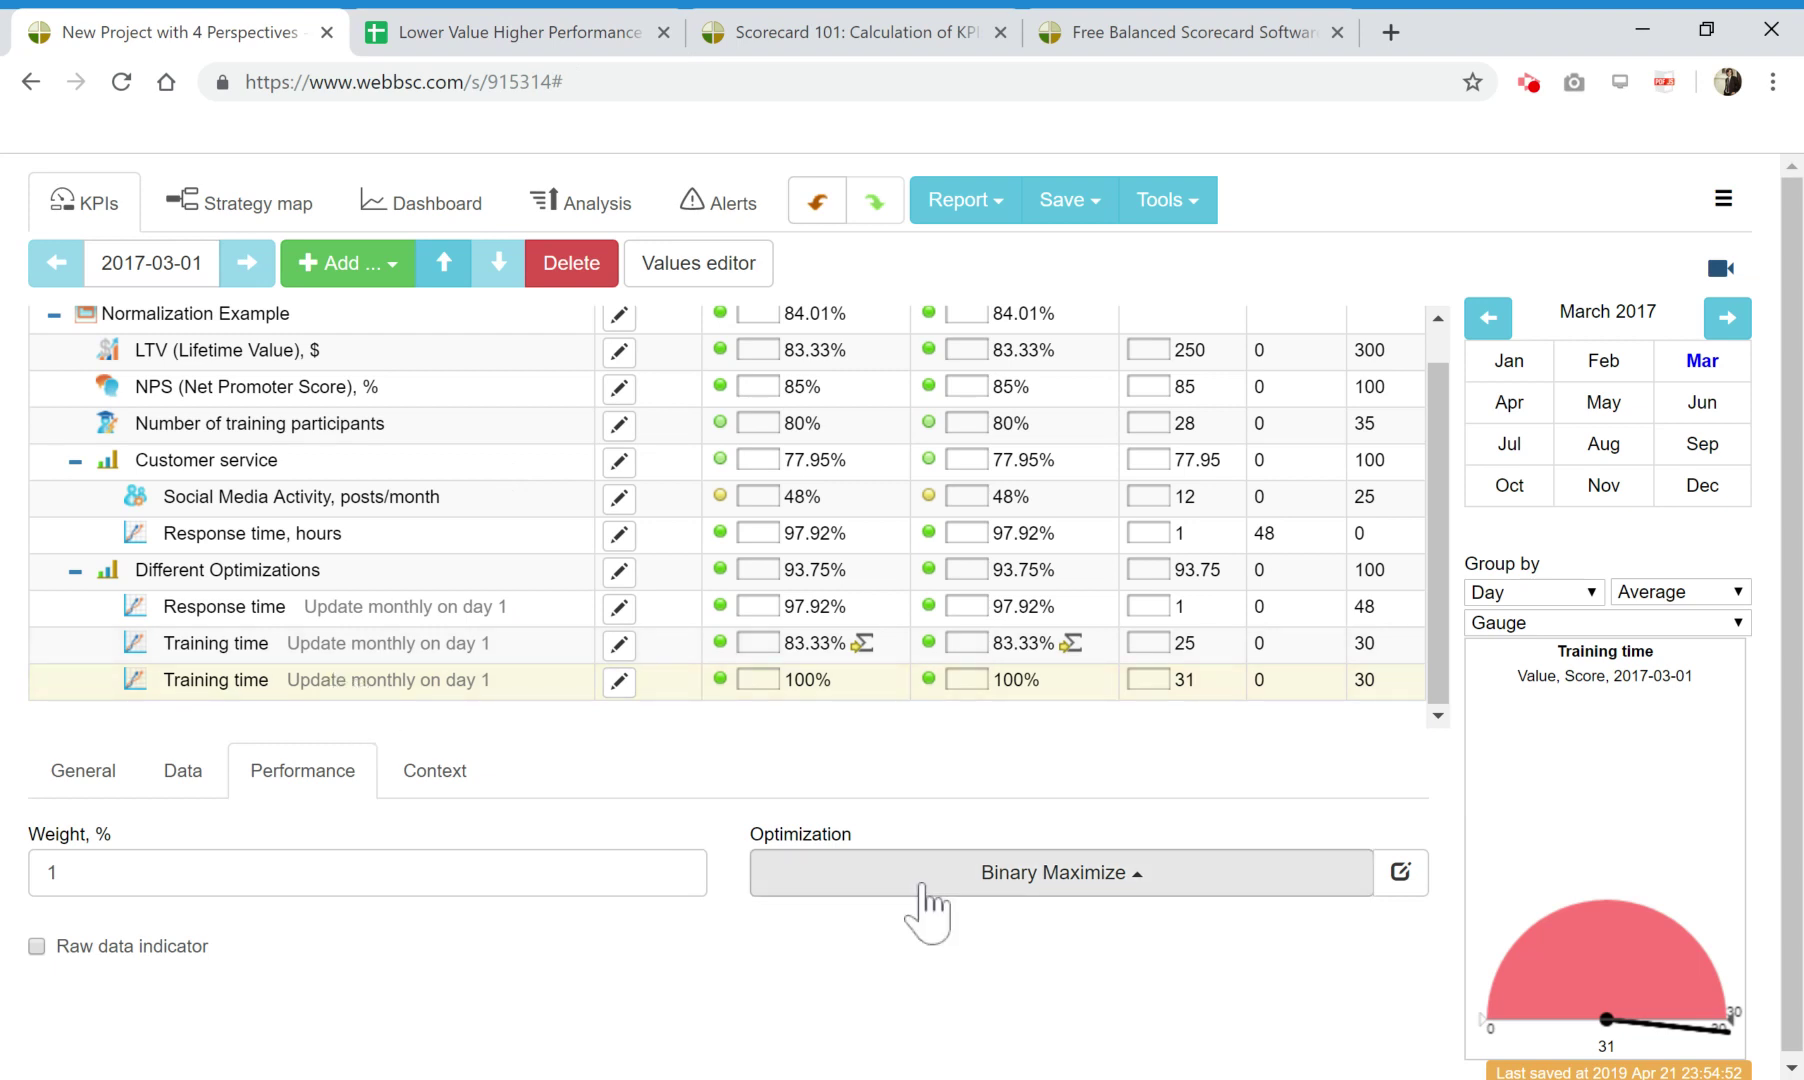
Compare Response time and the first Training time, then list optimizations for the second Training time.
left_click(230, 610)
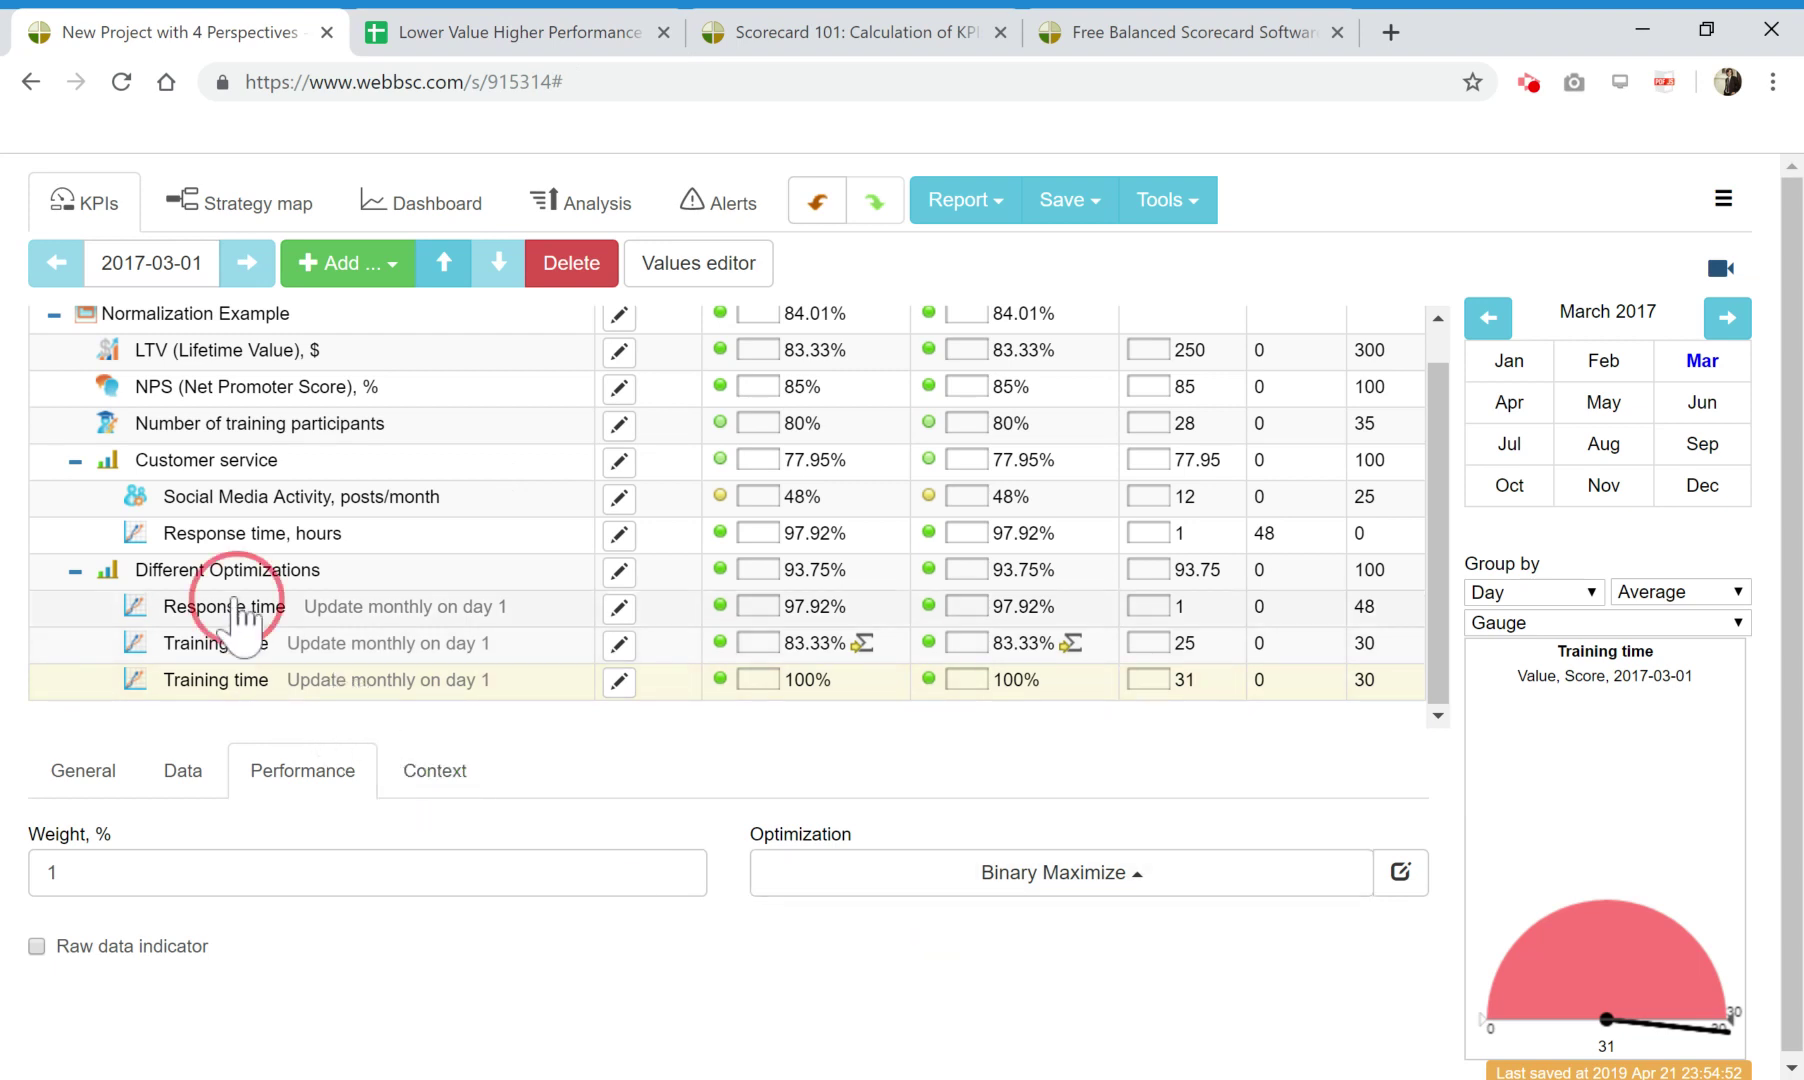
left_click(245, 645)
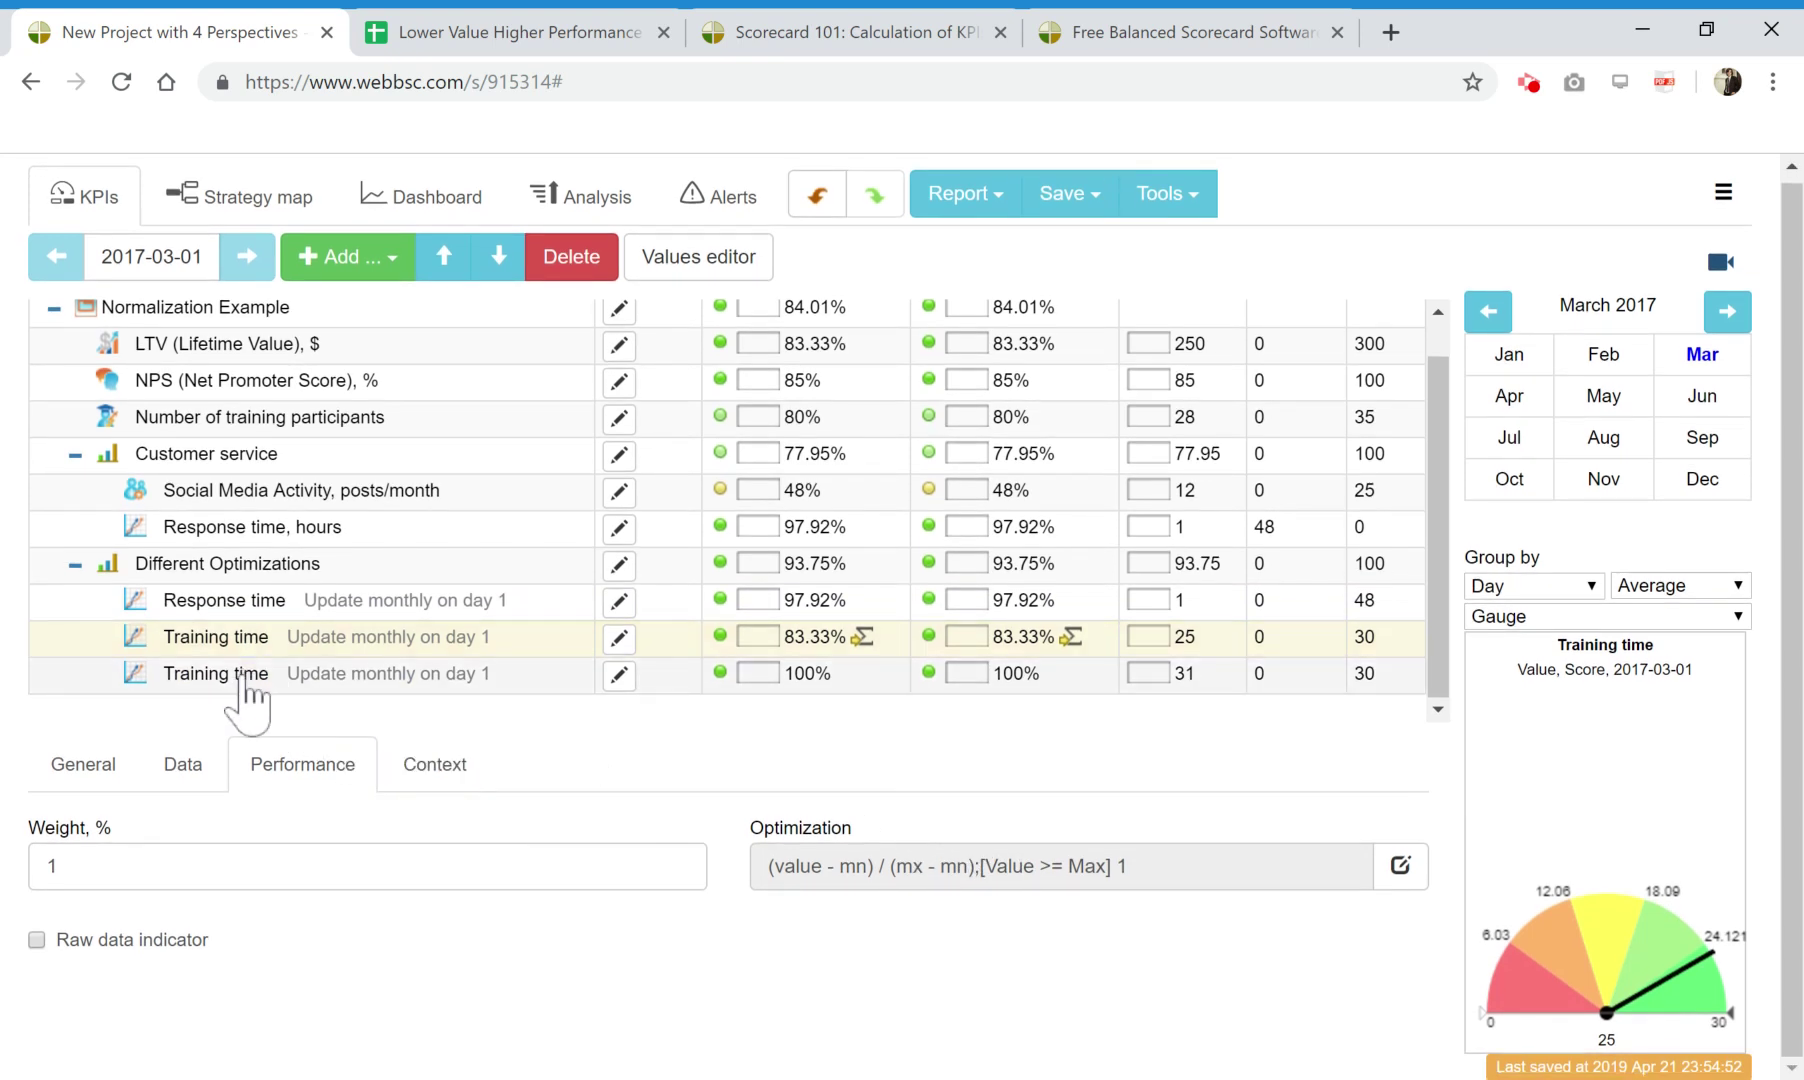
left_click(245, 688)
left_click(1013, 870)
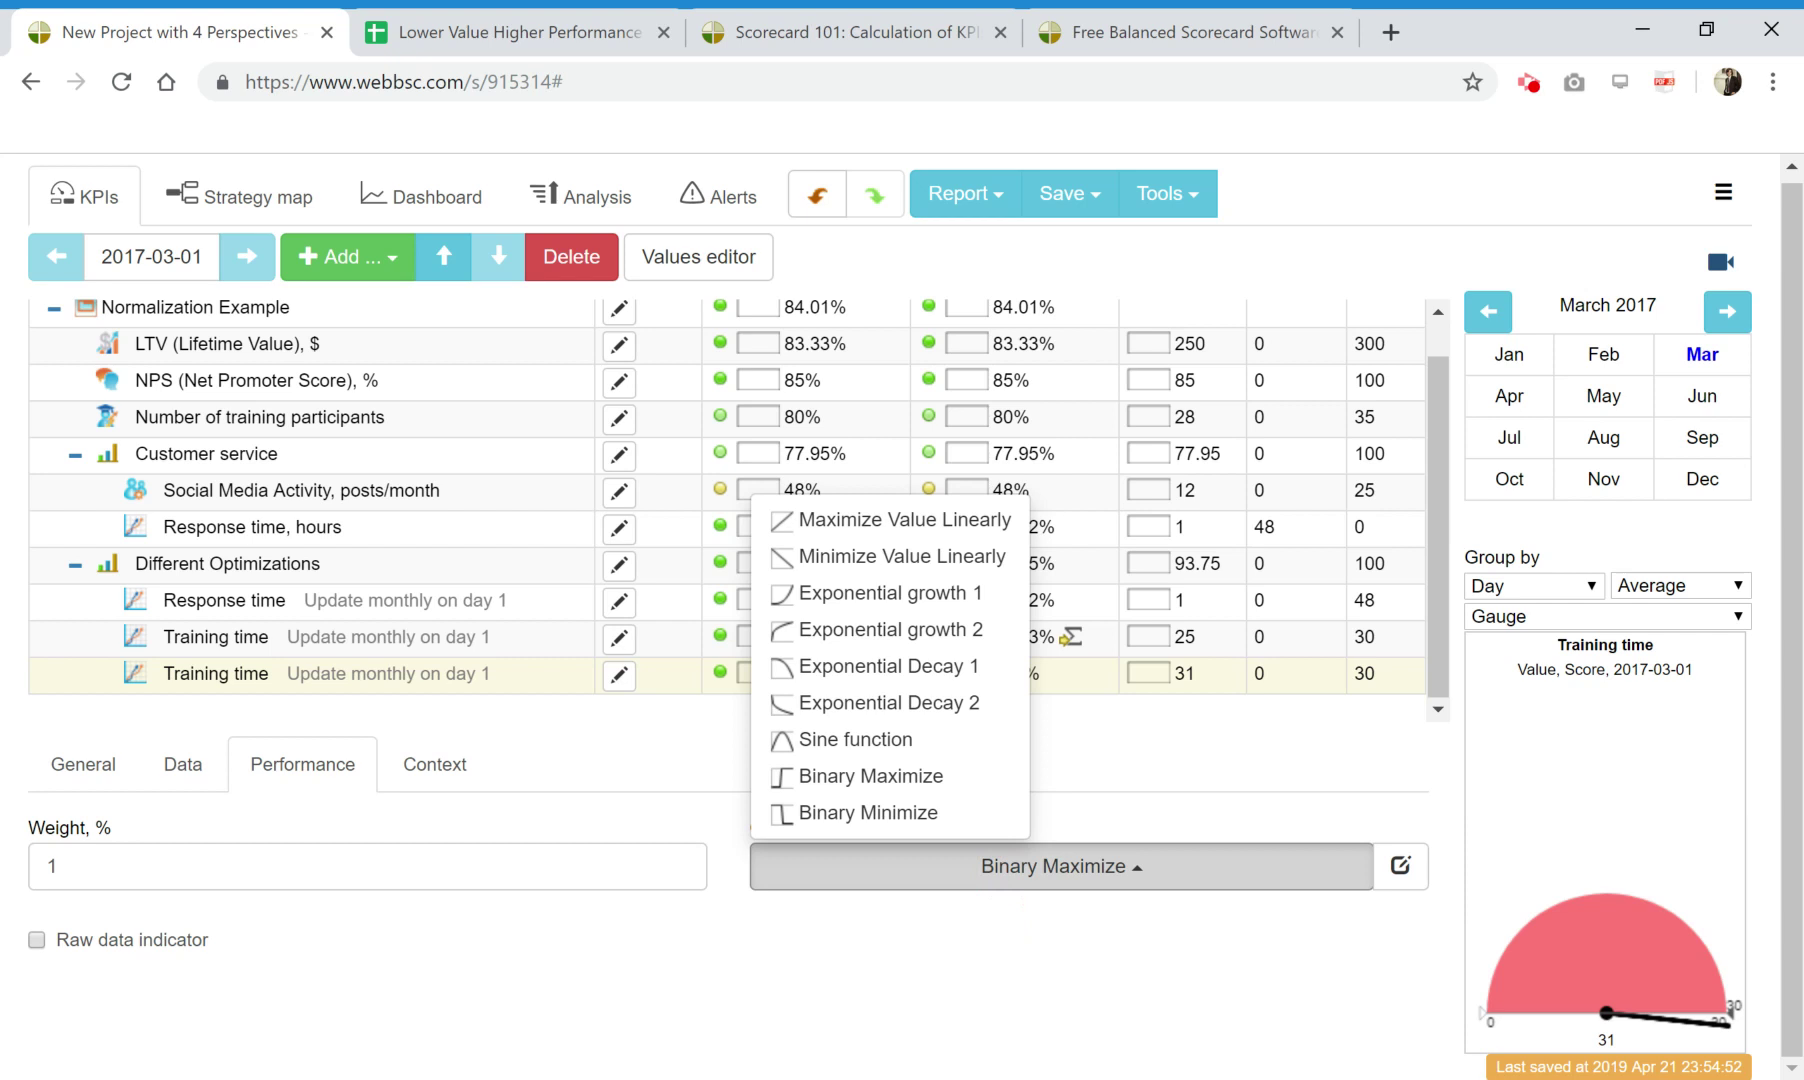
Apply Exponential growth 1 to the second Training time and set its value to 2.
left_click(905, 595)
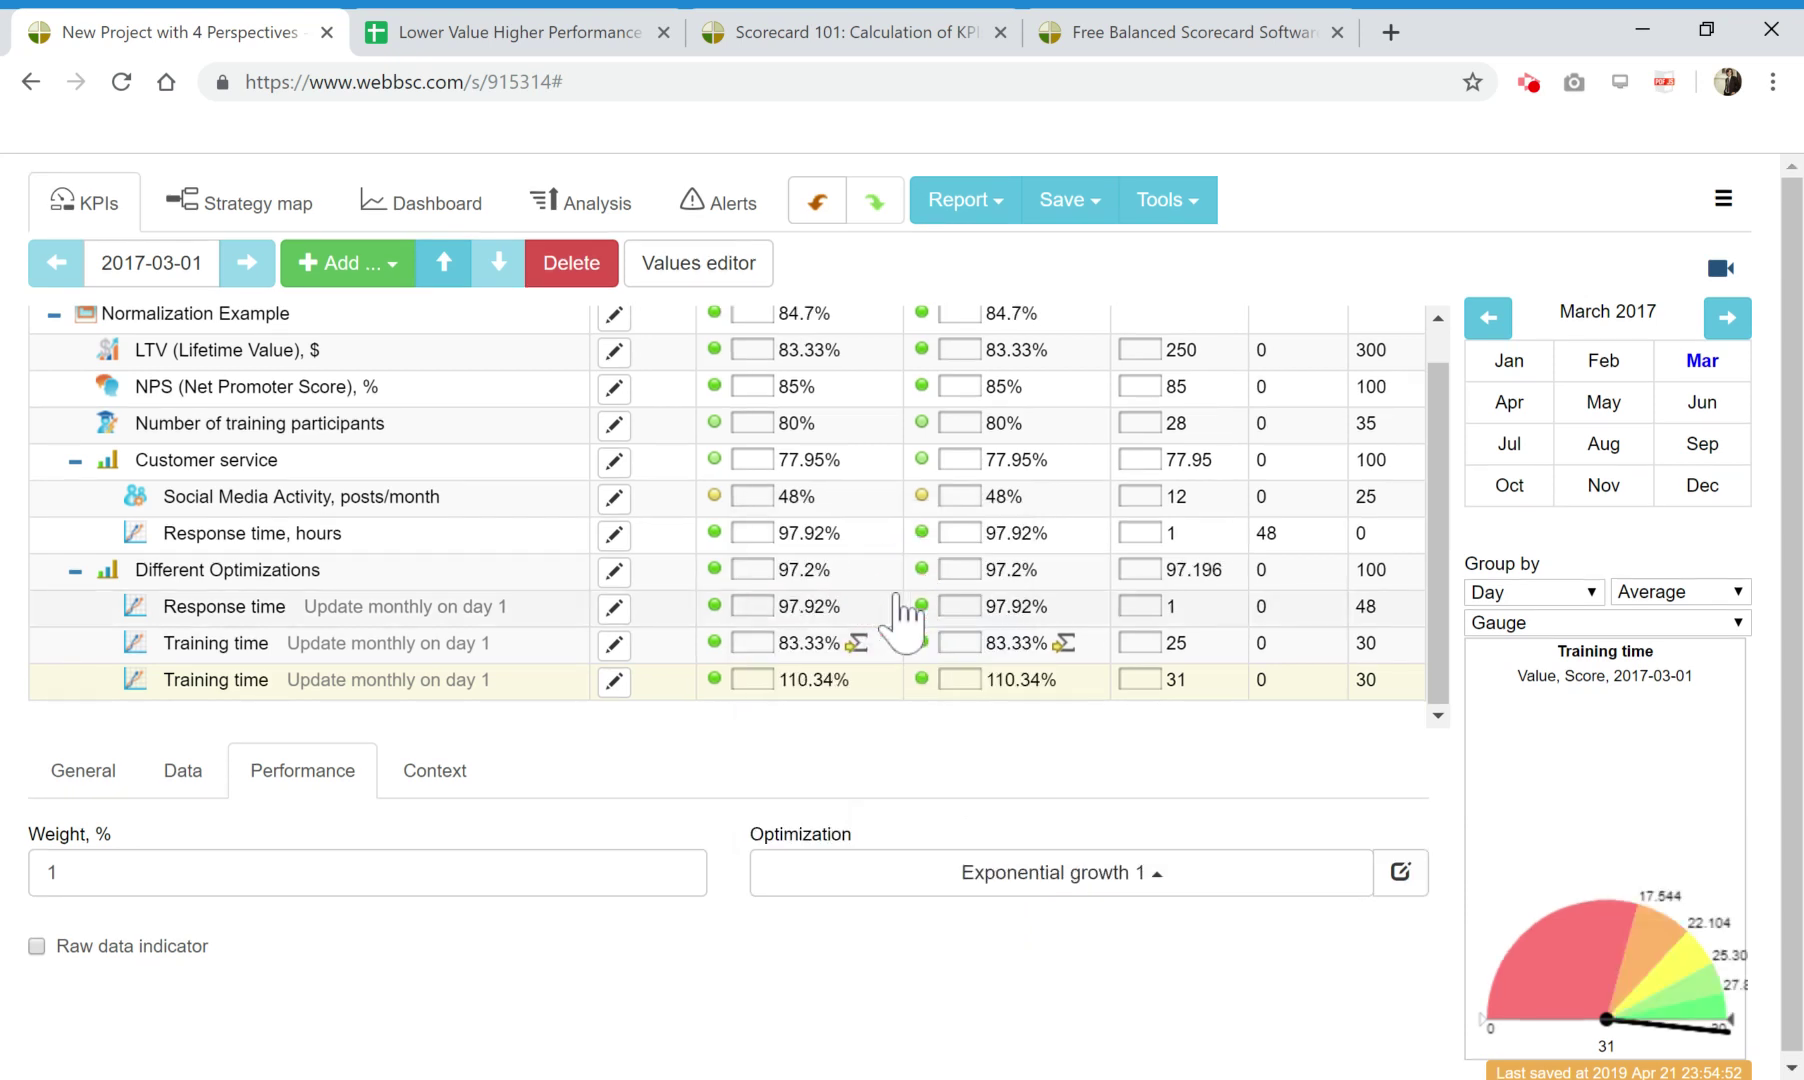
left_click(198, 770)
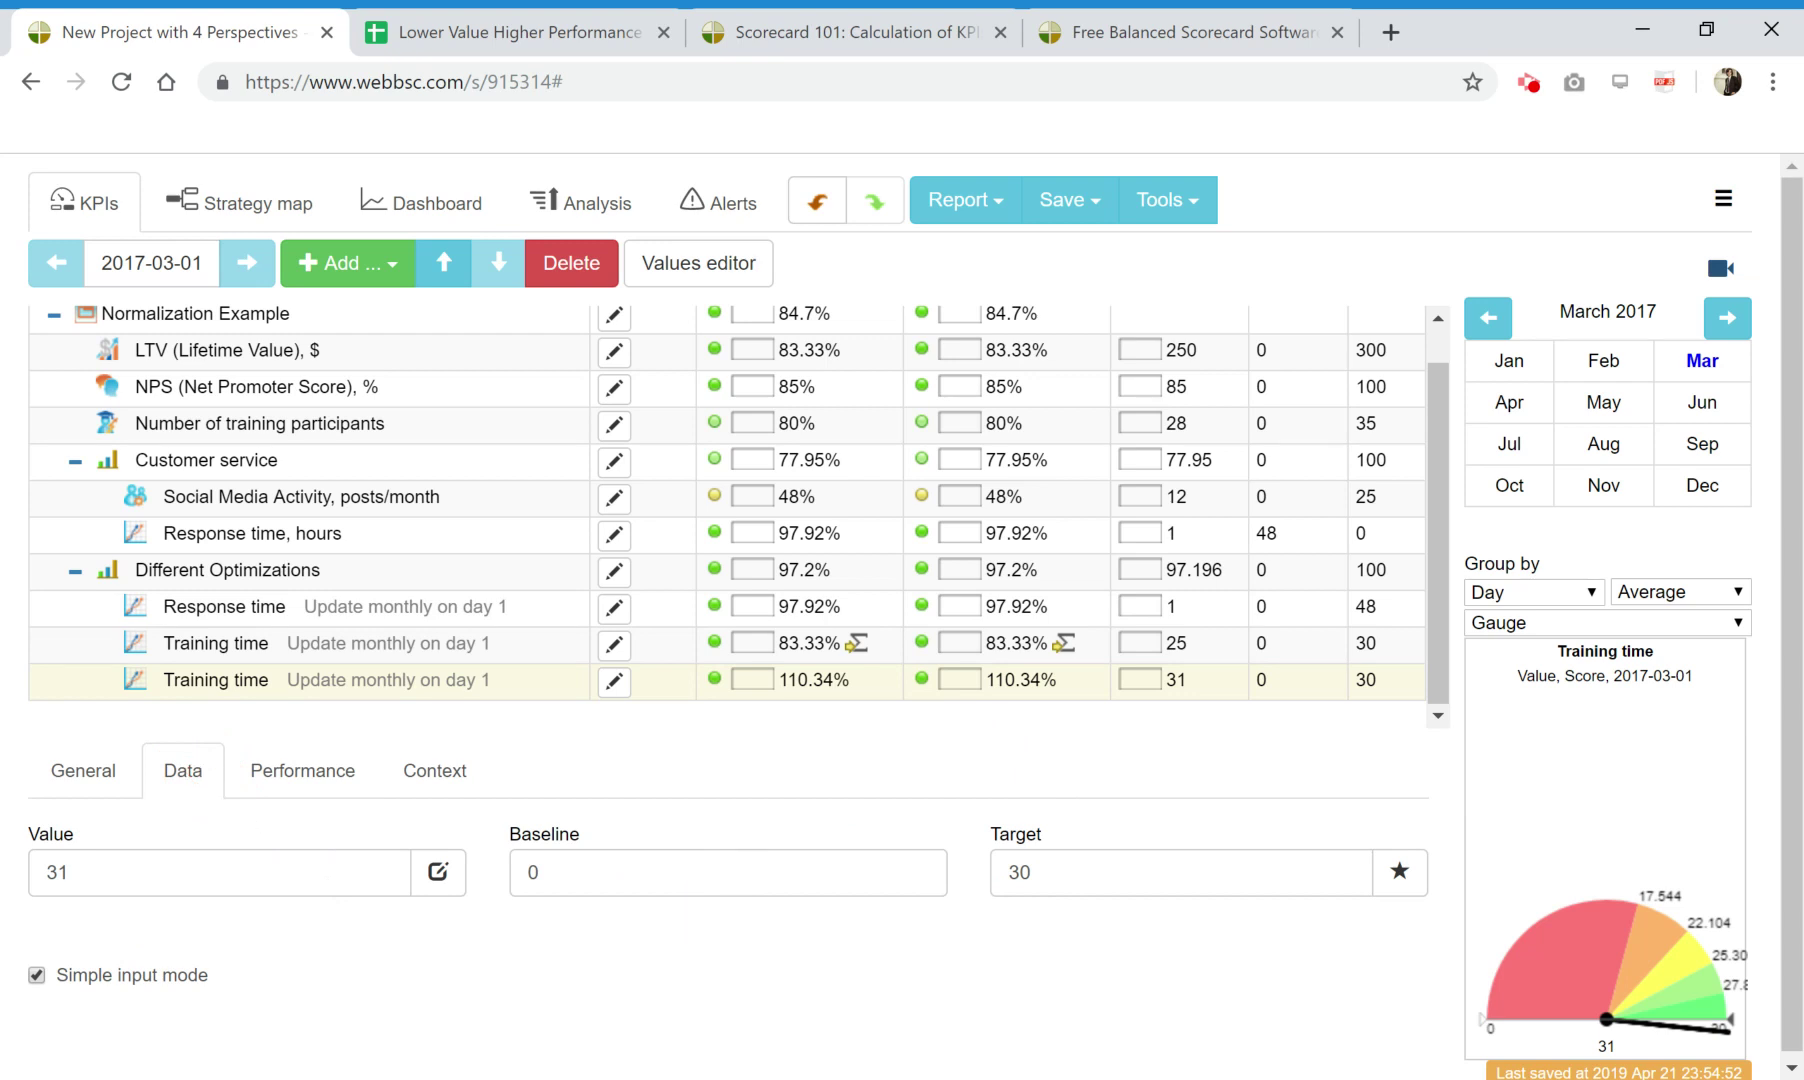
double_click(302, 888)
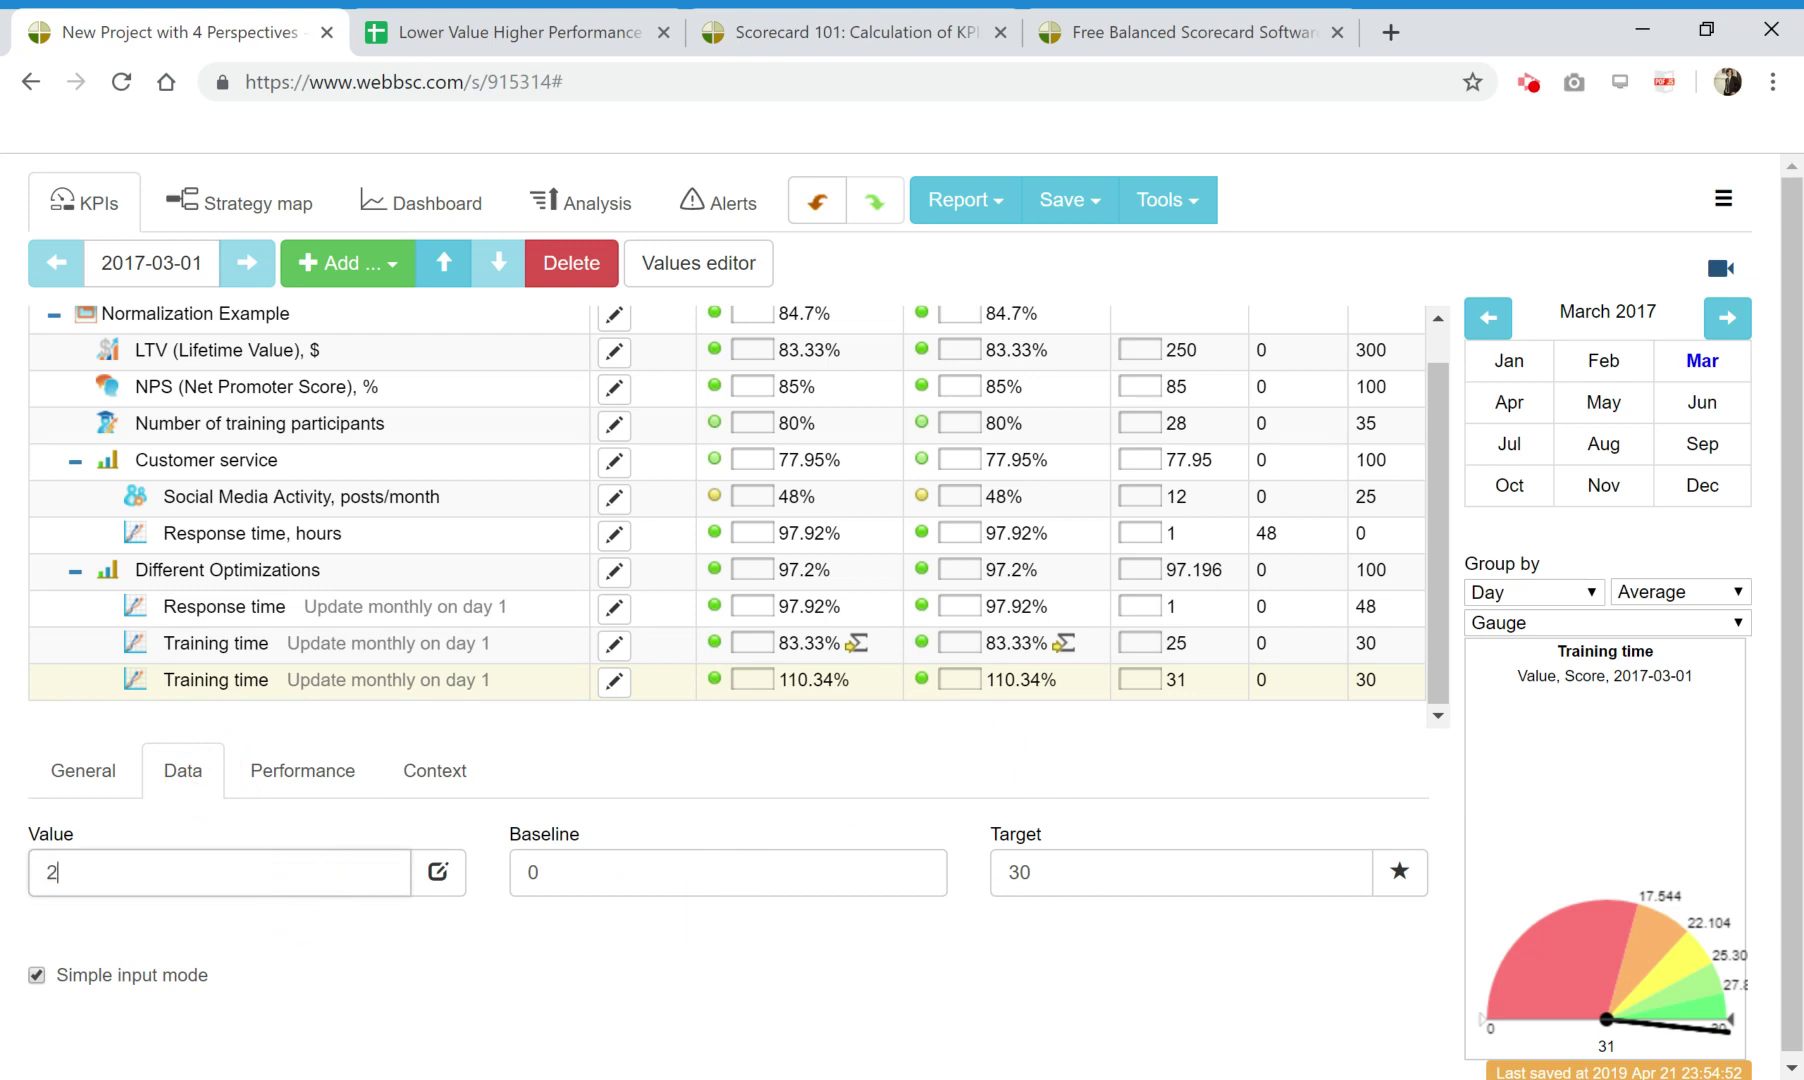
type("2")
key("Return")
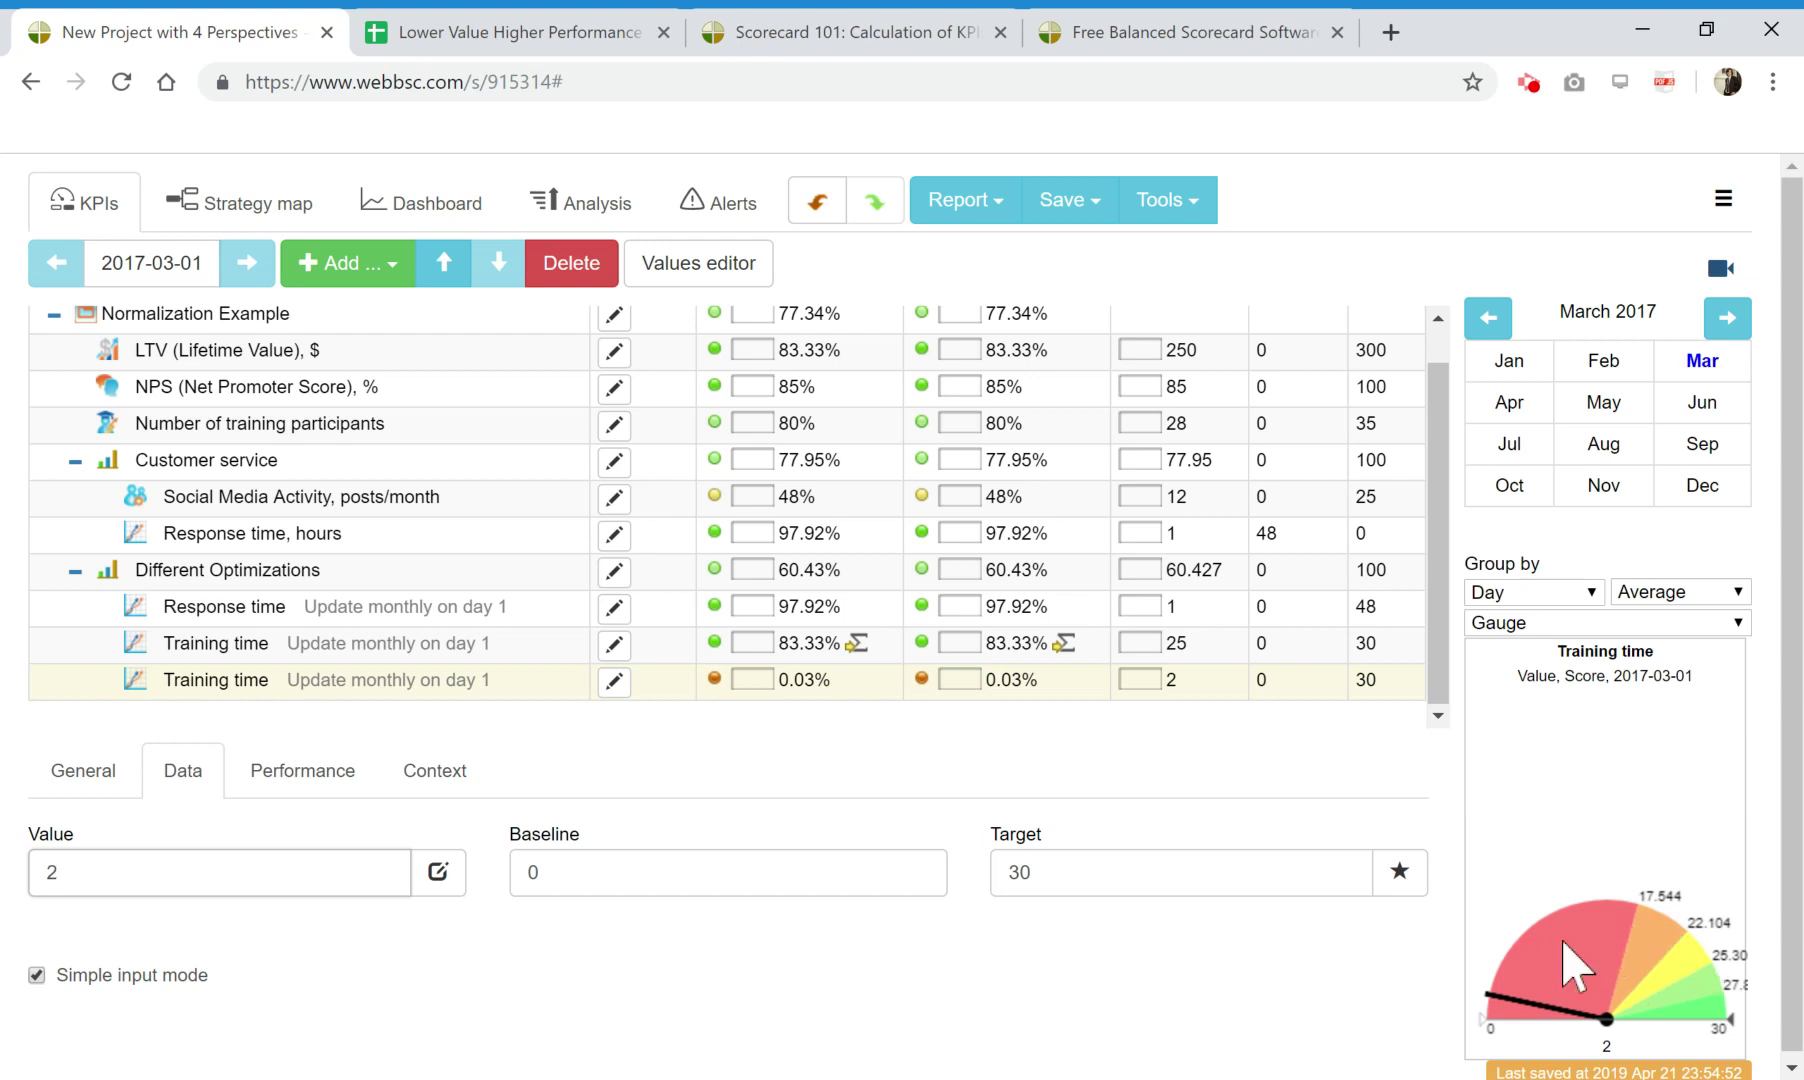
Try values 10 and then 23, ending at 45.06% performance.
double_click(324, 889)
key("Return")
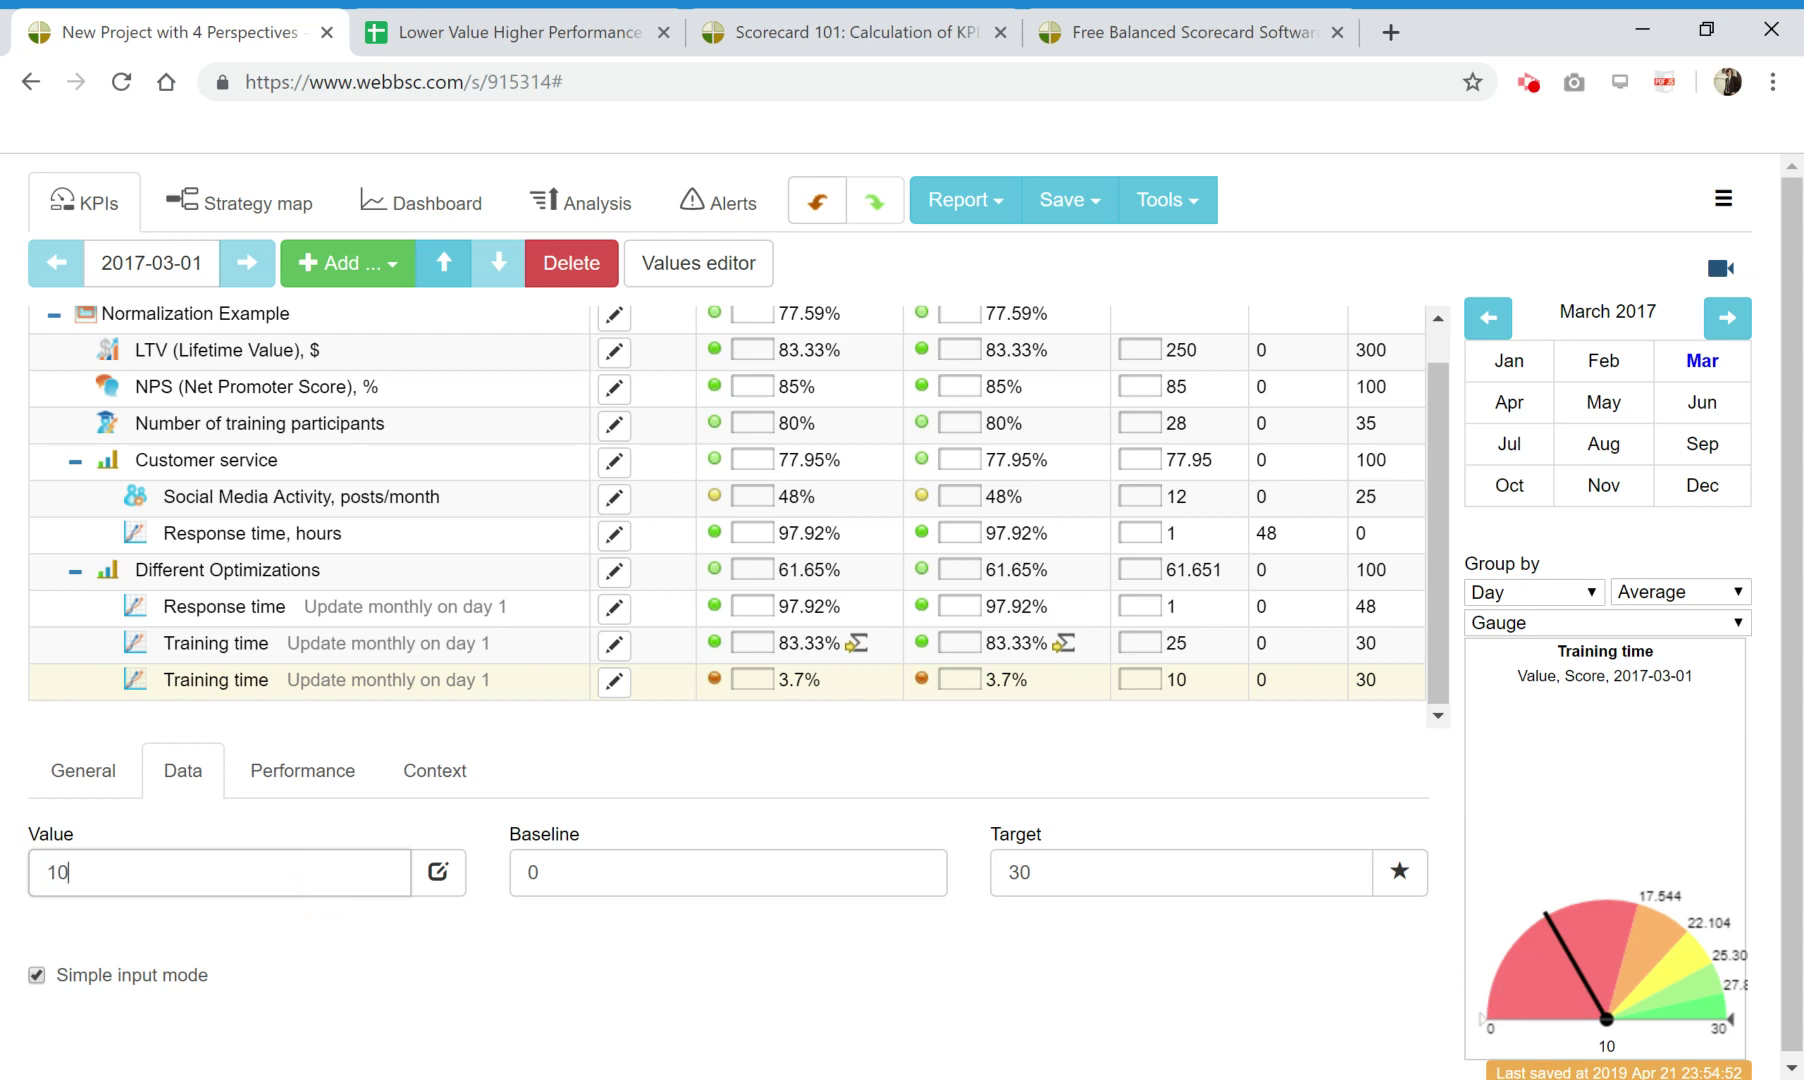
left_click_drag(243, 883, 10, 885)
key("Return")
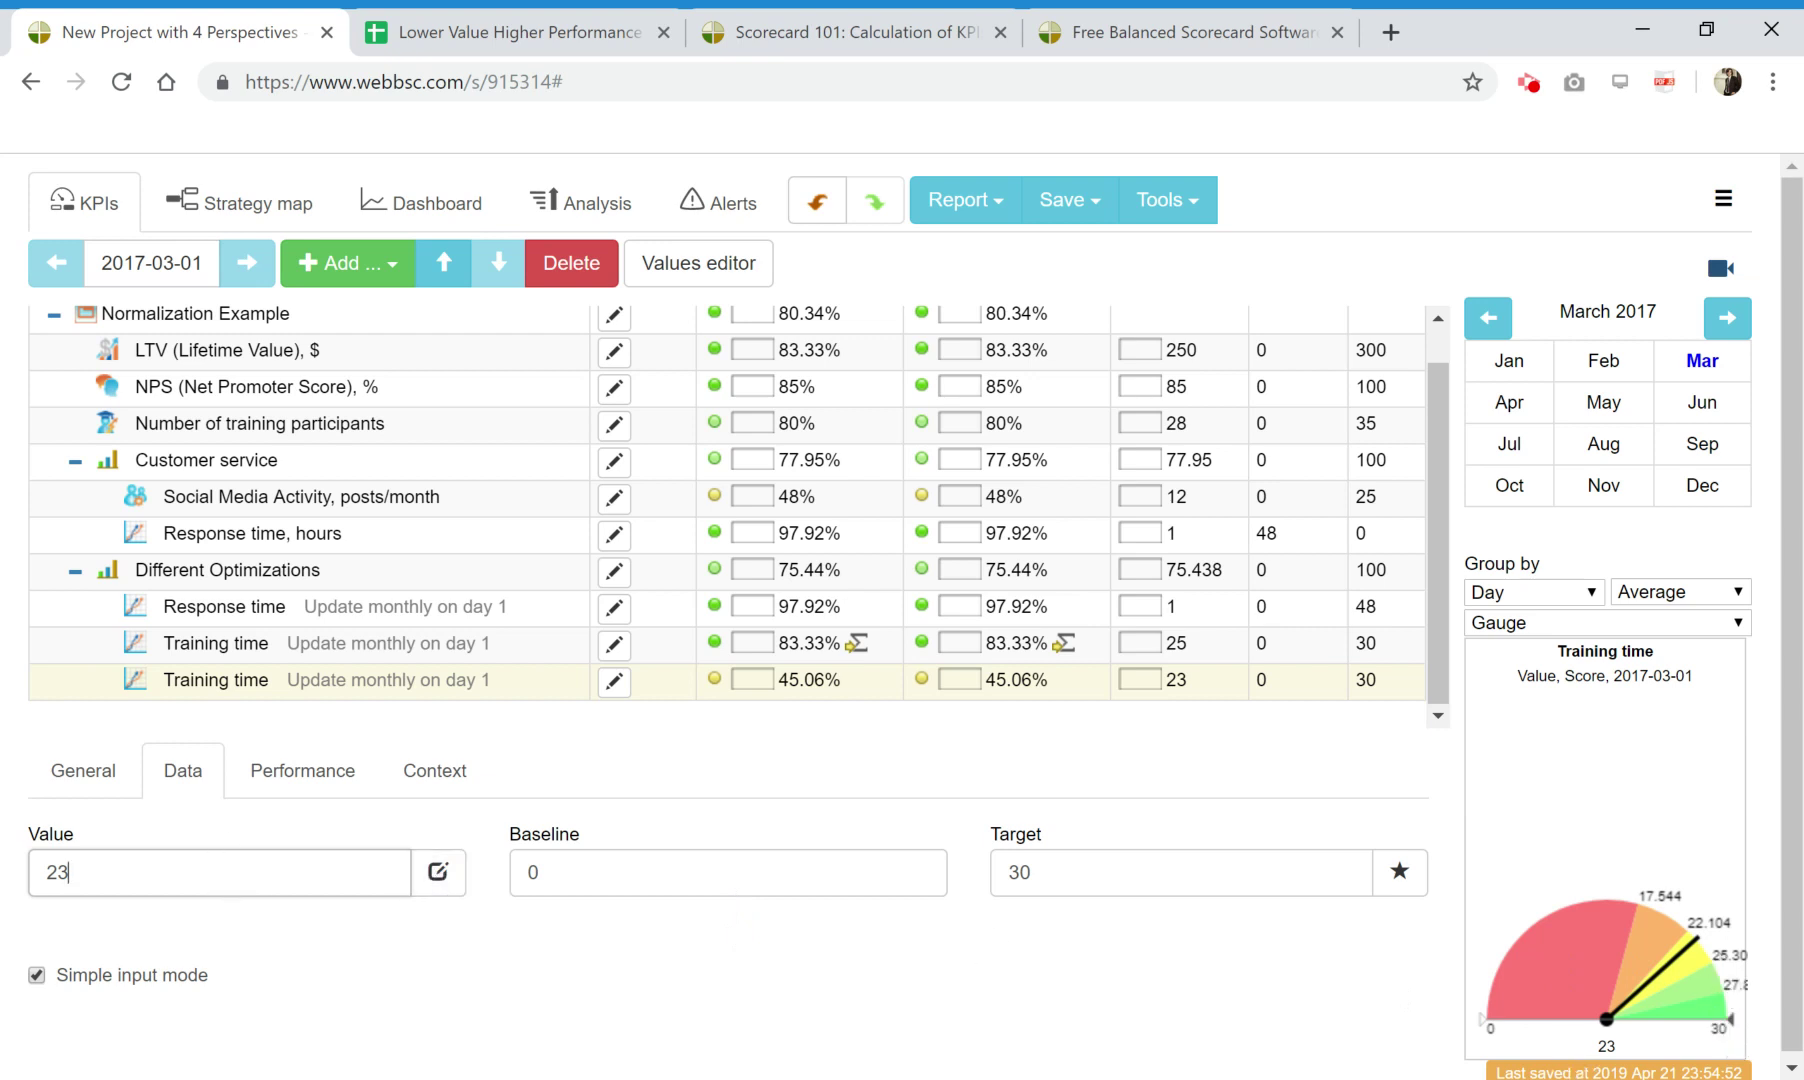
left_click(305, 772)
Copy the Exponential growth 1 formula, then switch to the Lower Value Higher Performance spreadsheet.
left_click(440, 772)
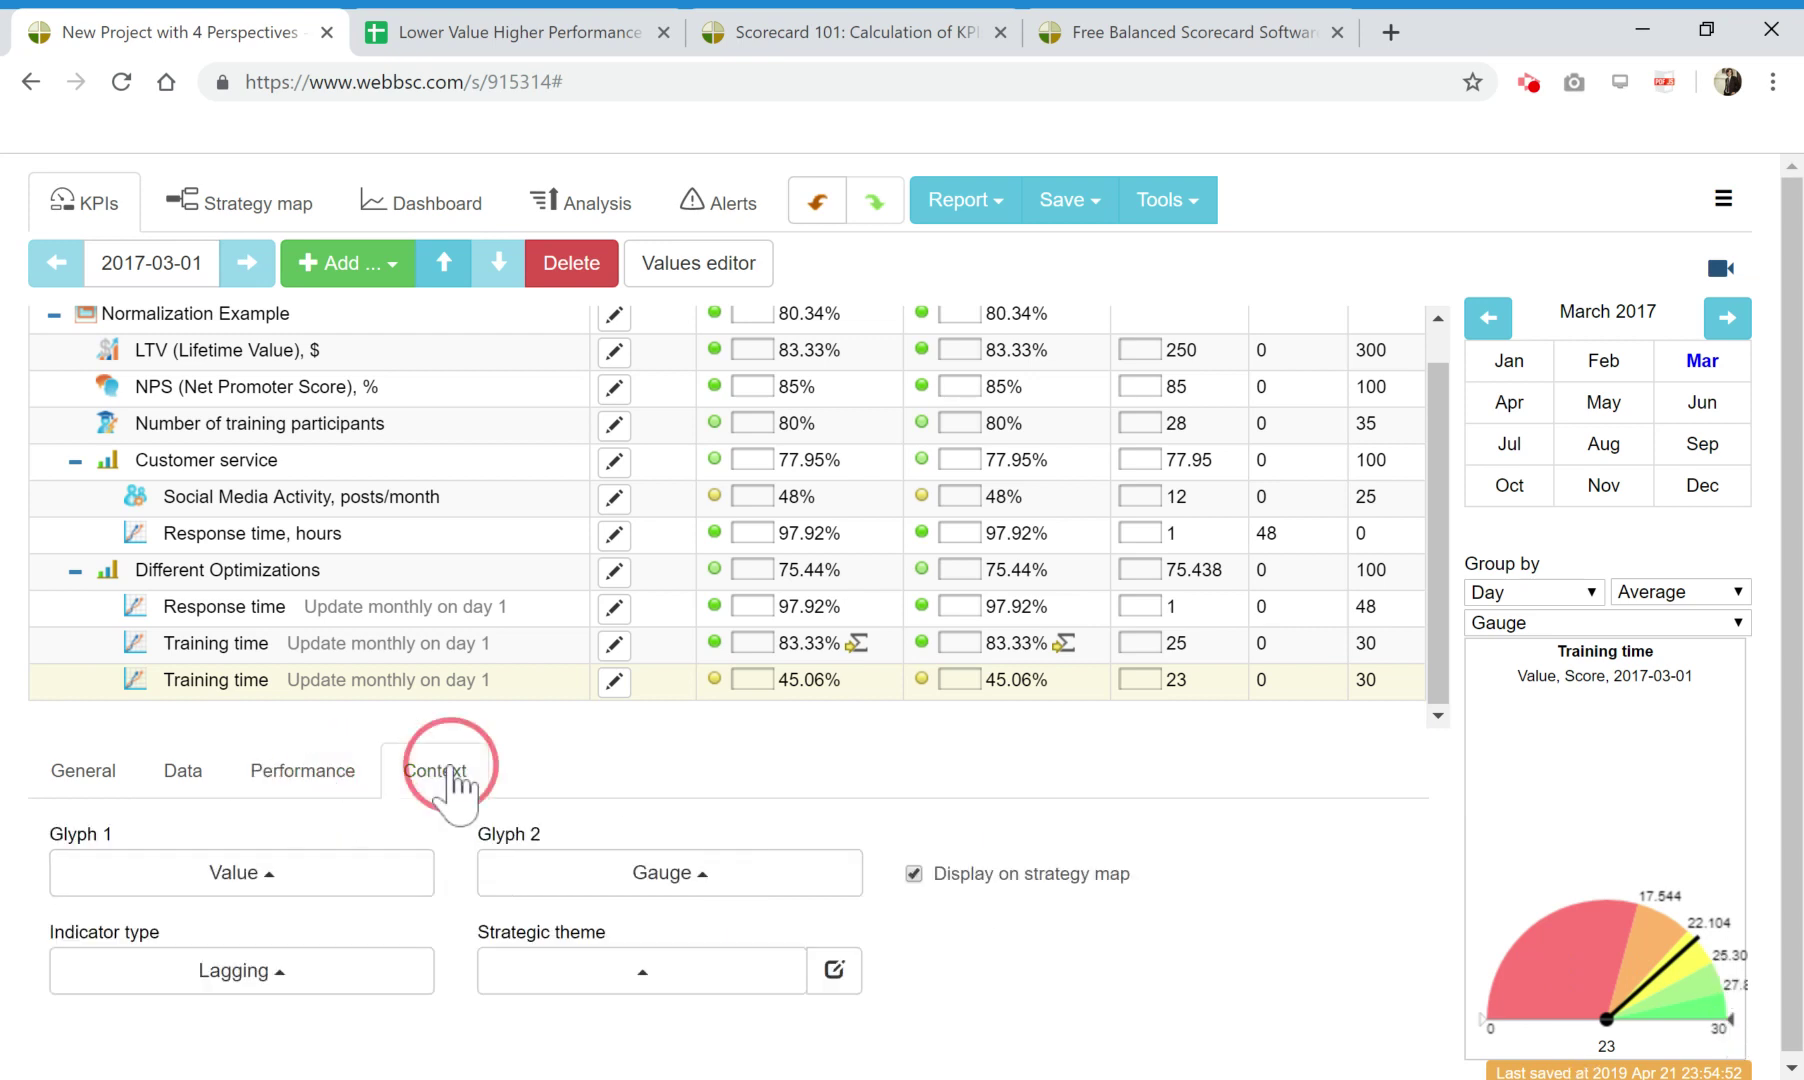
left_click(345, 785)
left_click(1045, 875)
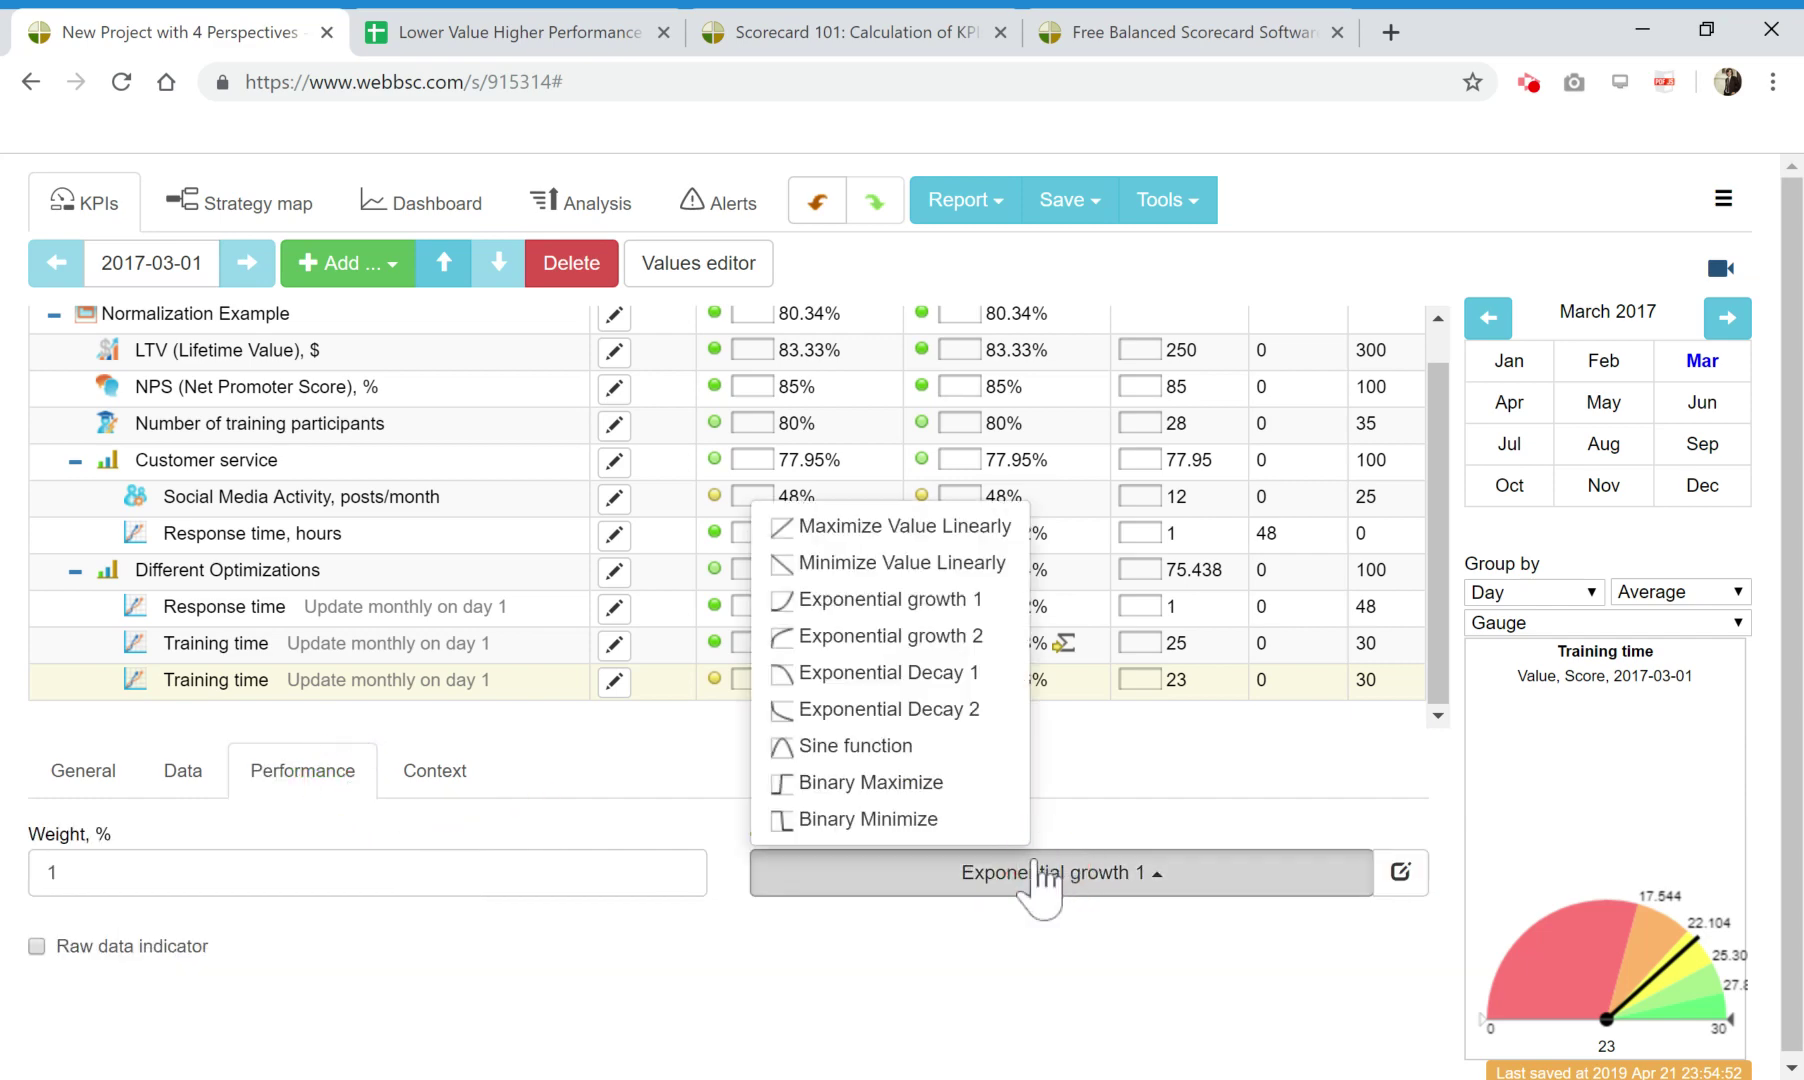
left_click(1403, 873)
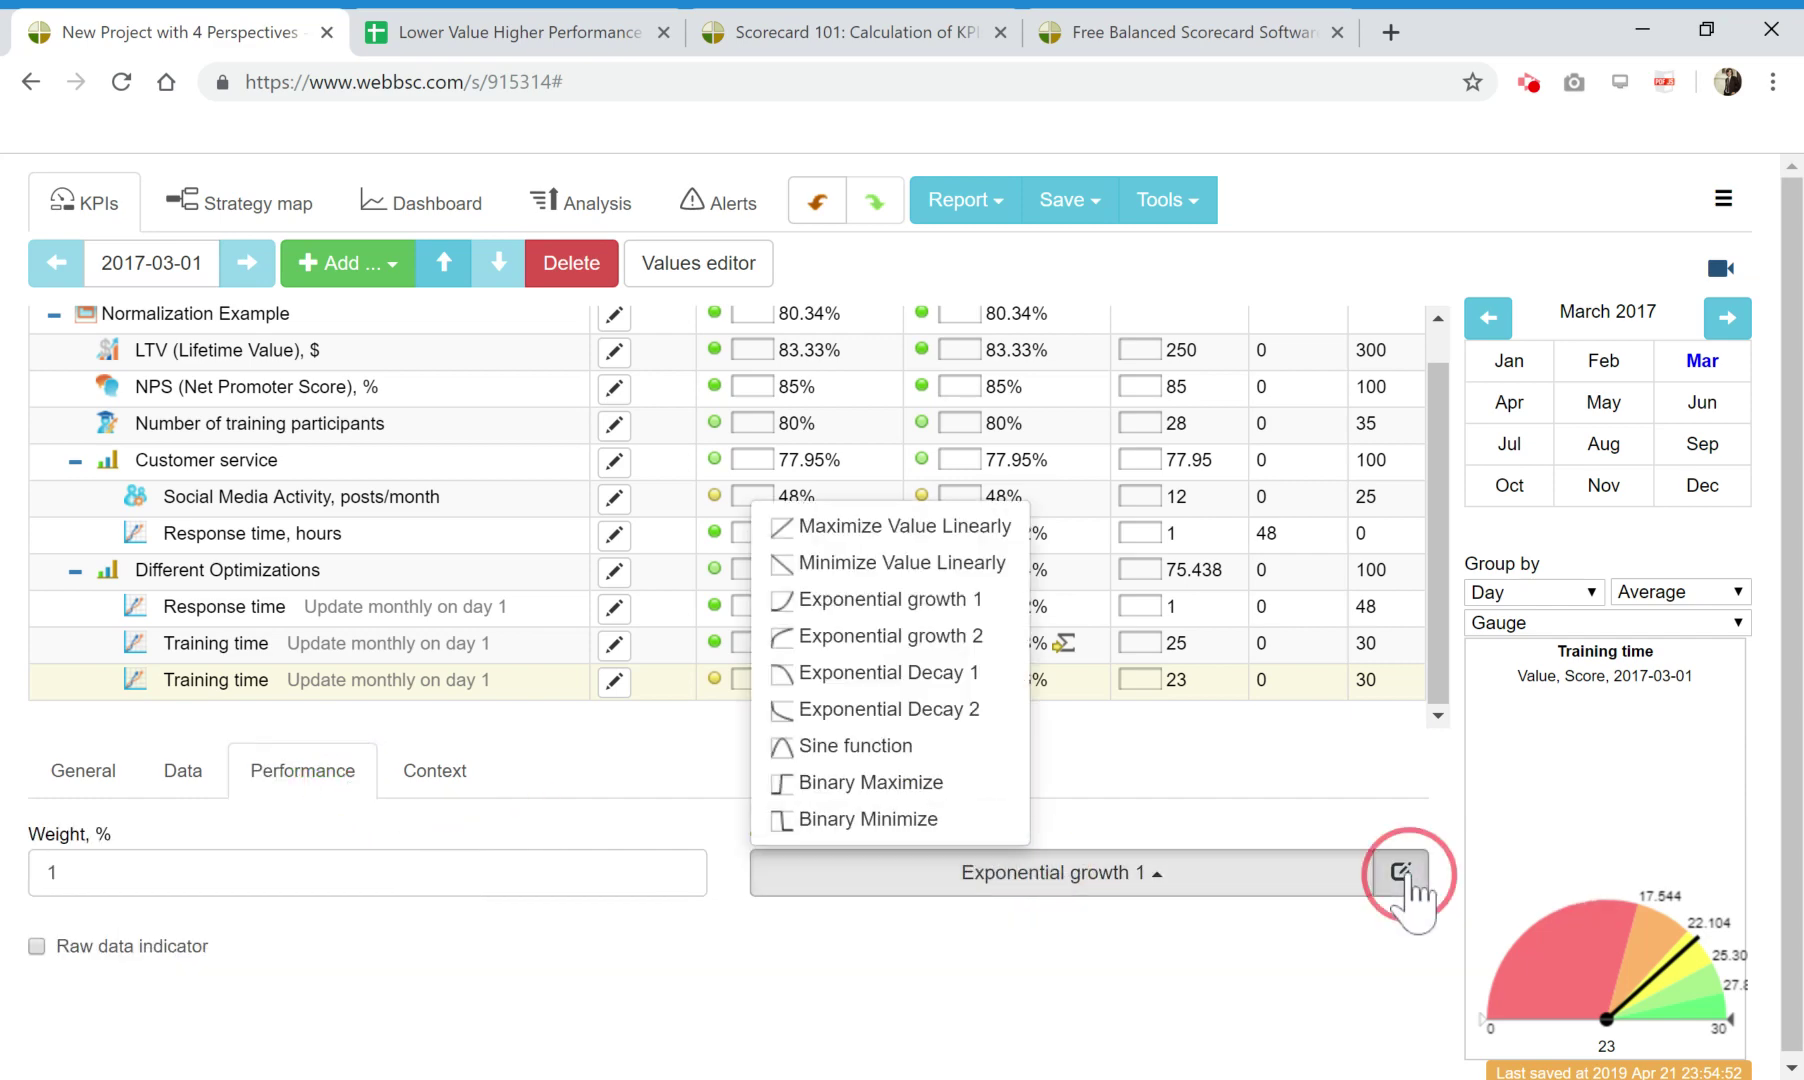
left_click_drag(868, 378, 520, 380)
key("ctrl+c")
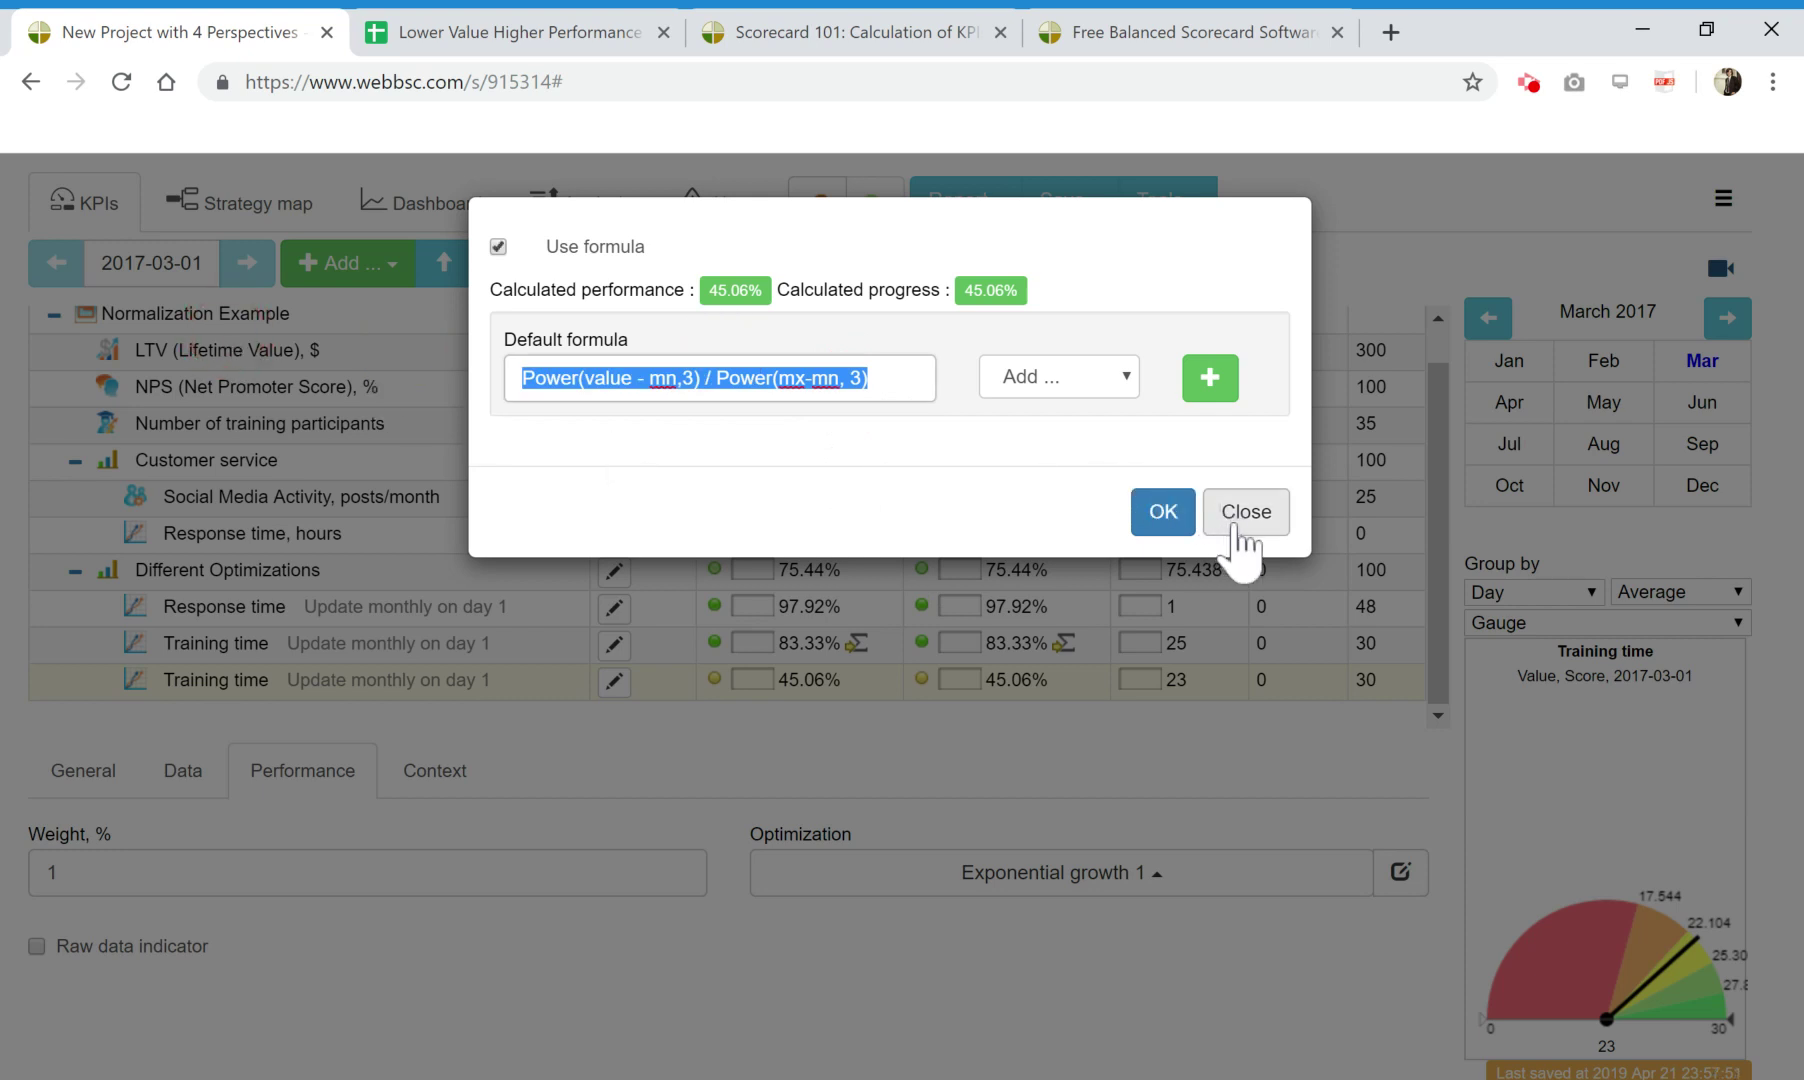
left_click(1240, 512)
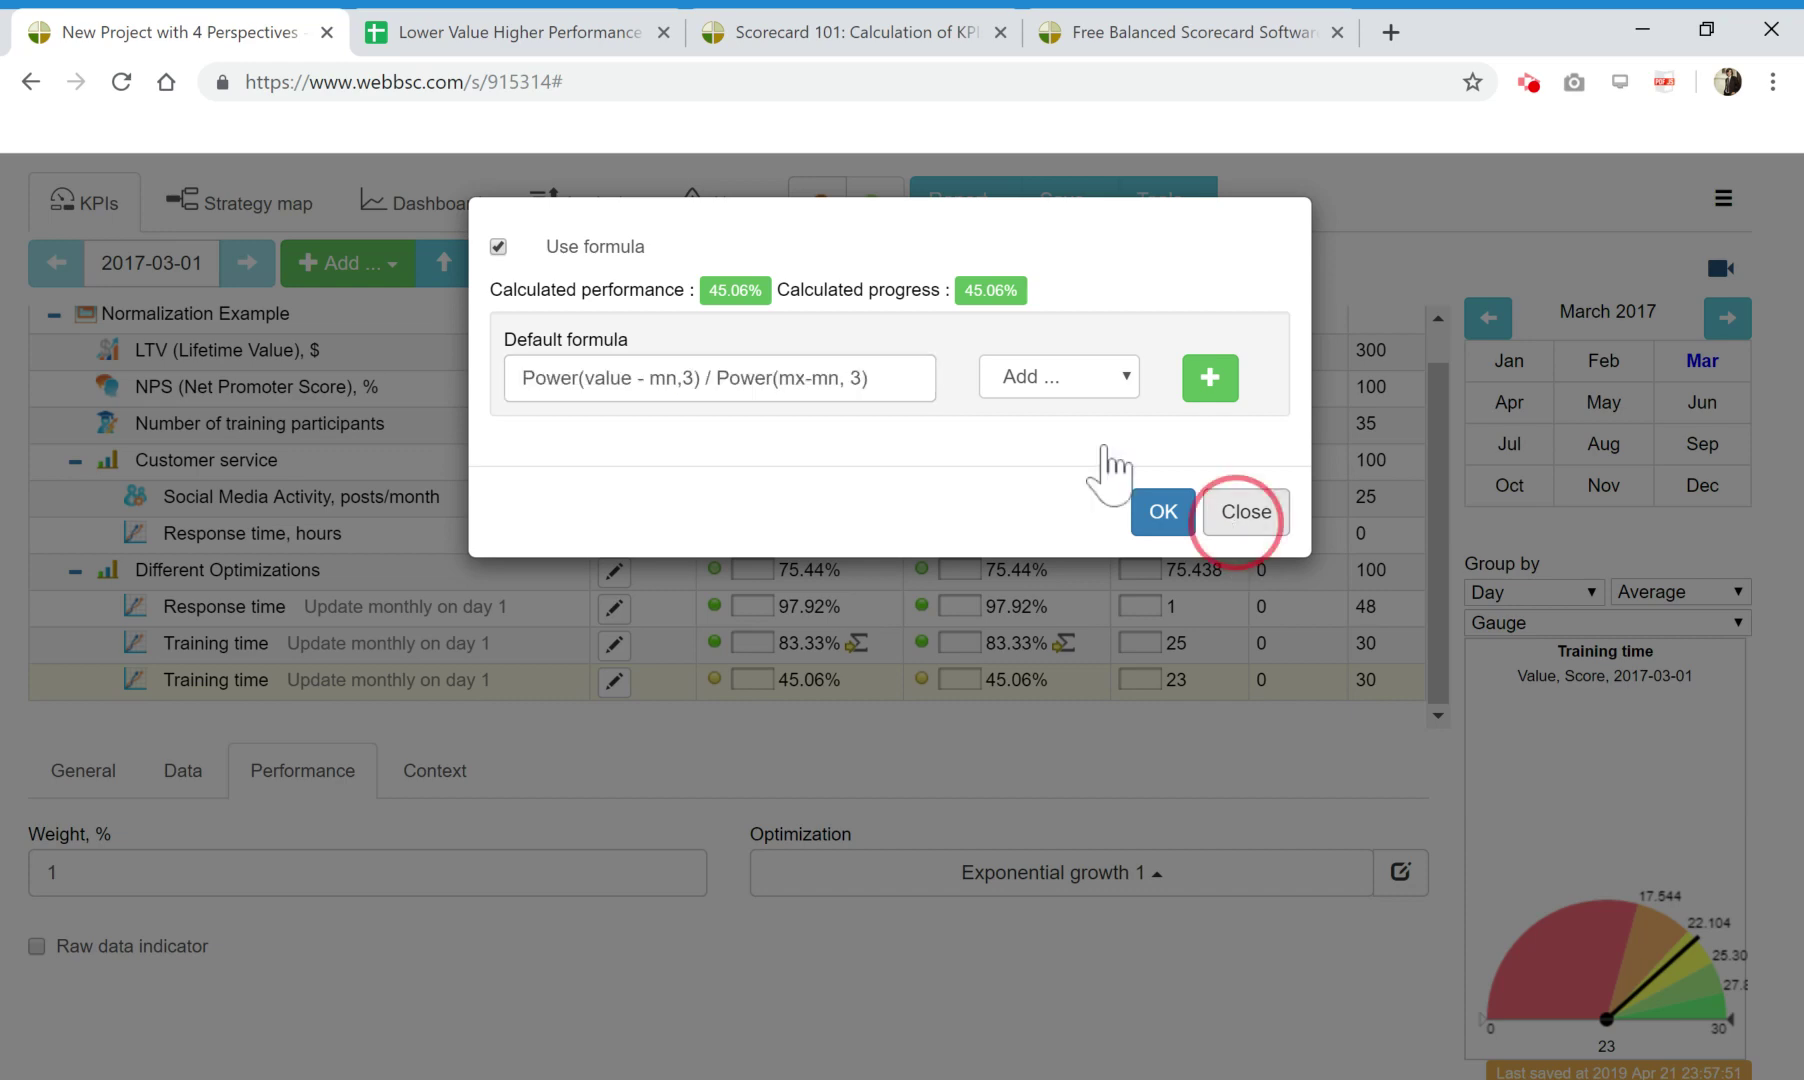
left_click(500, 34)
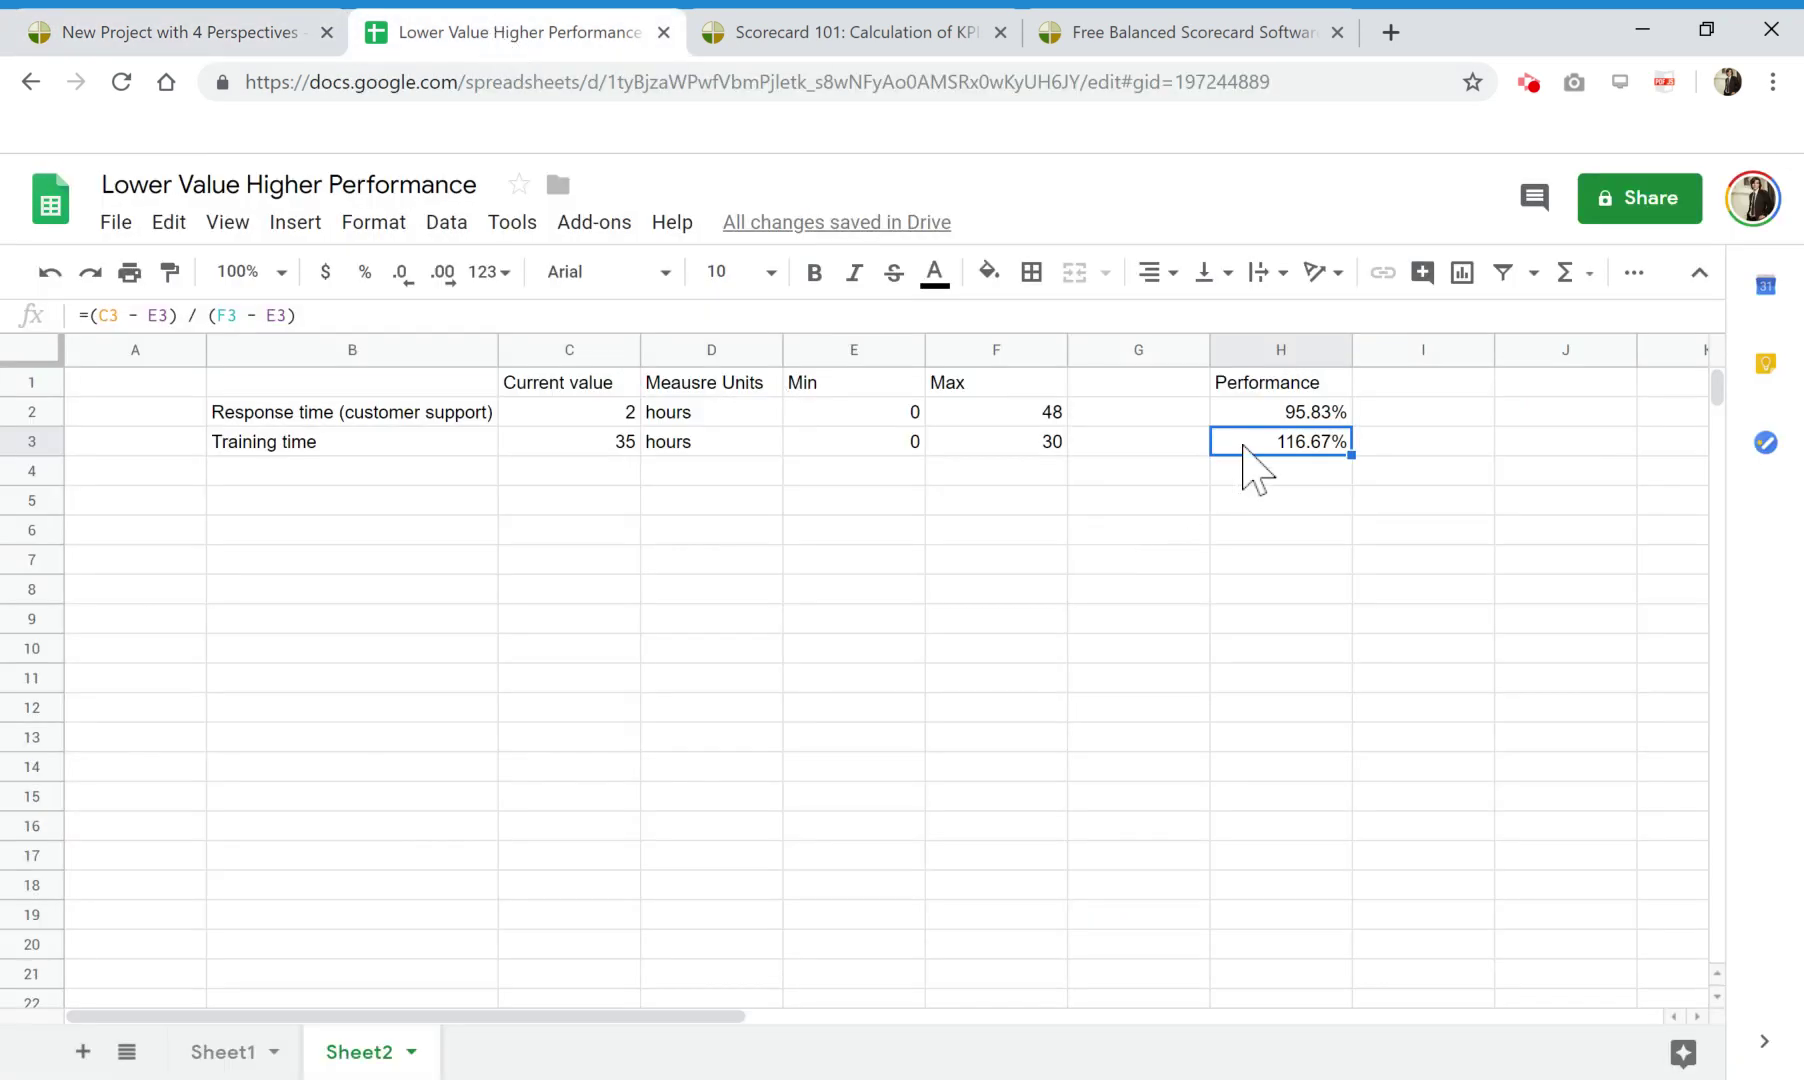
Paste the Power(value - mn,3) / Power(mx-mn, 3) formula text into cell H5.
left_click(1290, 505)
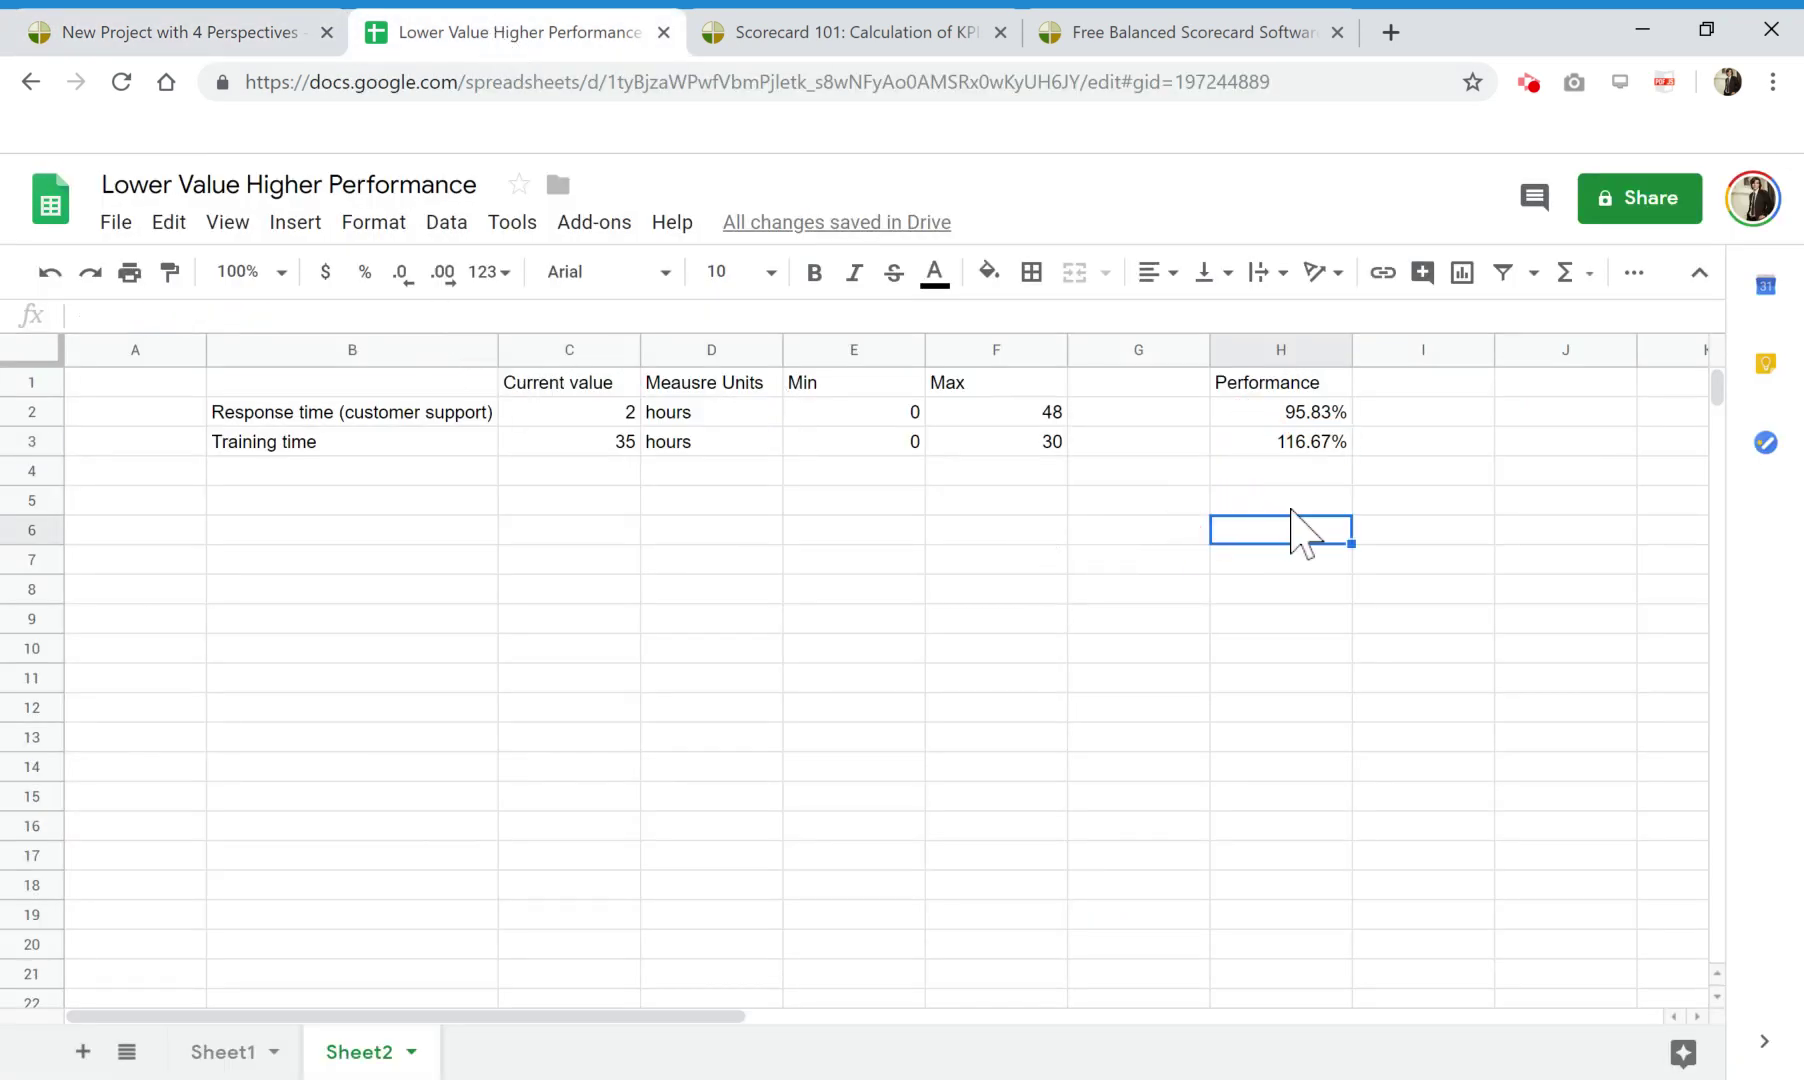
key("ctrl+v")
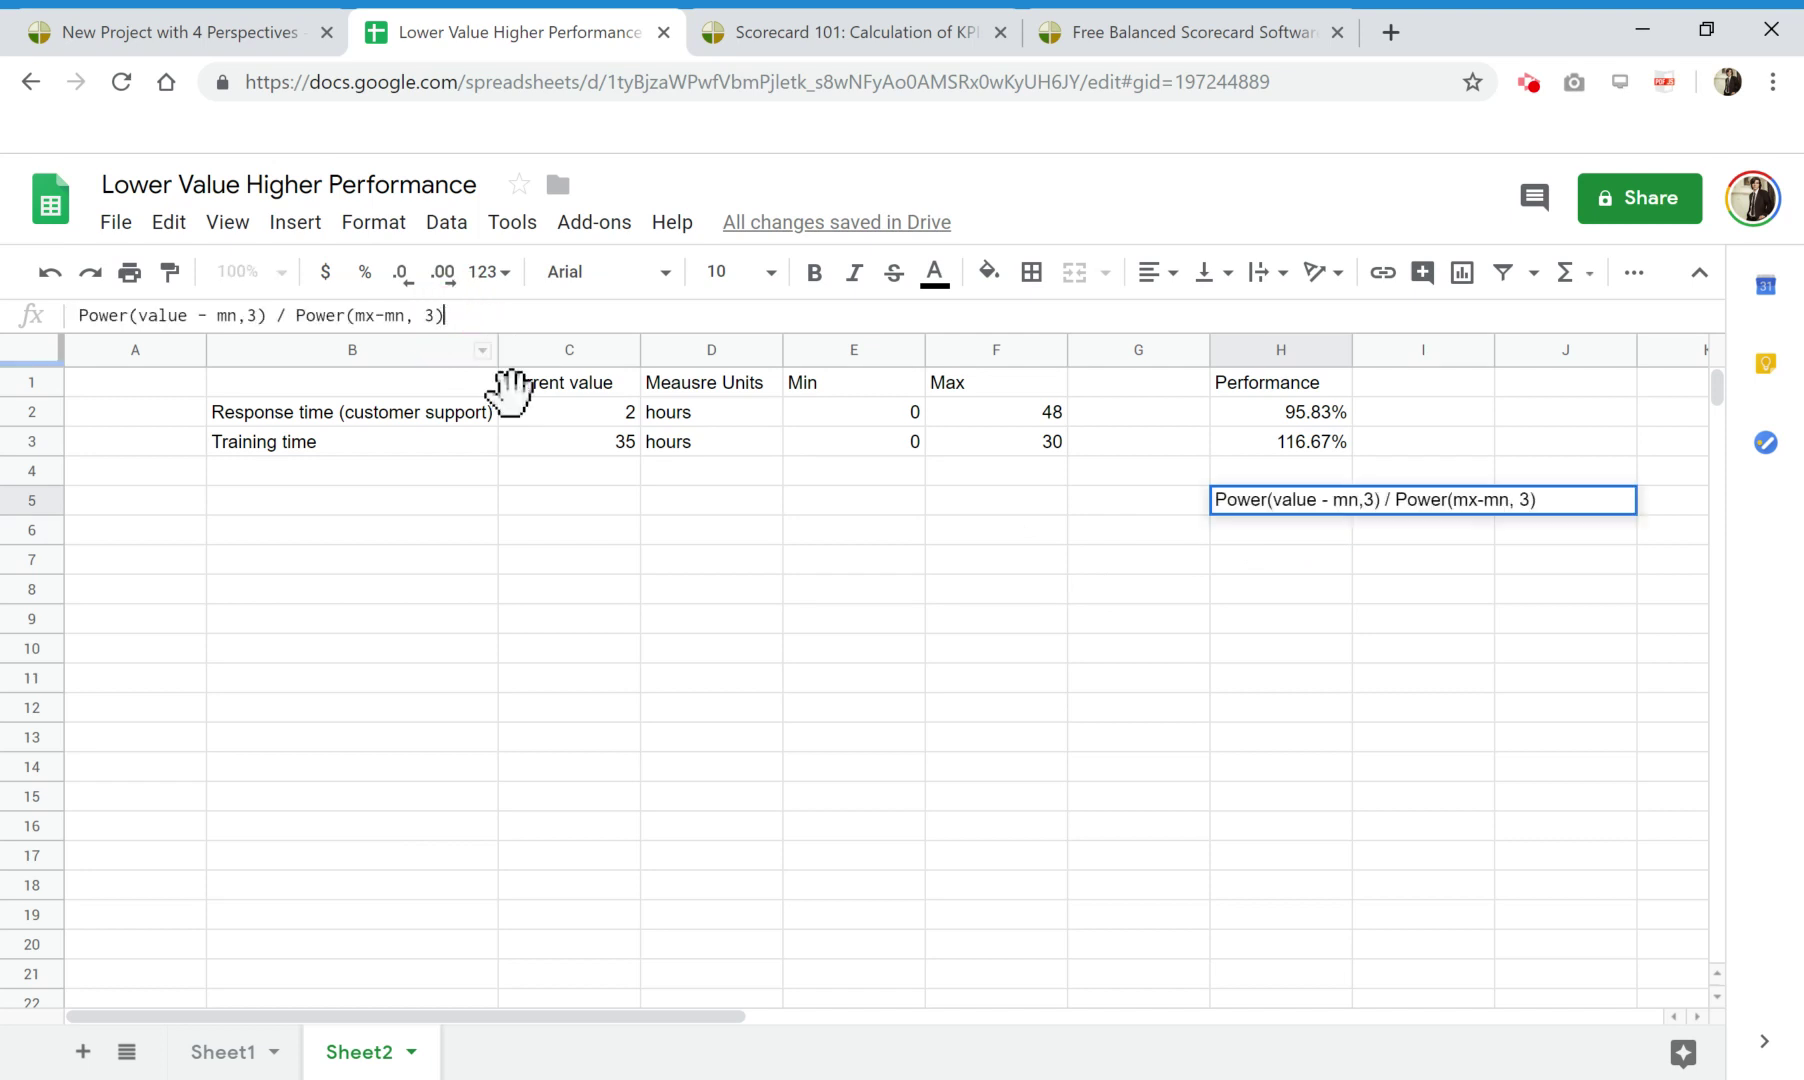
left_click(699, 503)
Inspect the value, mn and mx terms in H5's formula, then return to the BSC Designer project.
left_click(1290, 505)
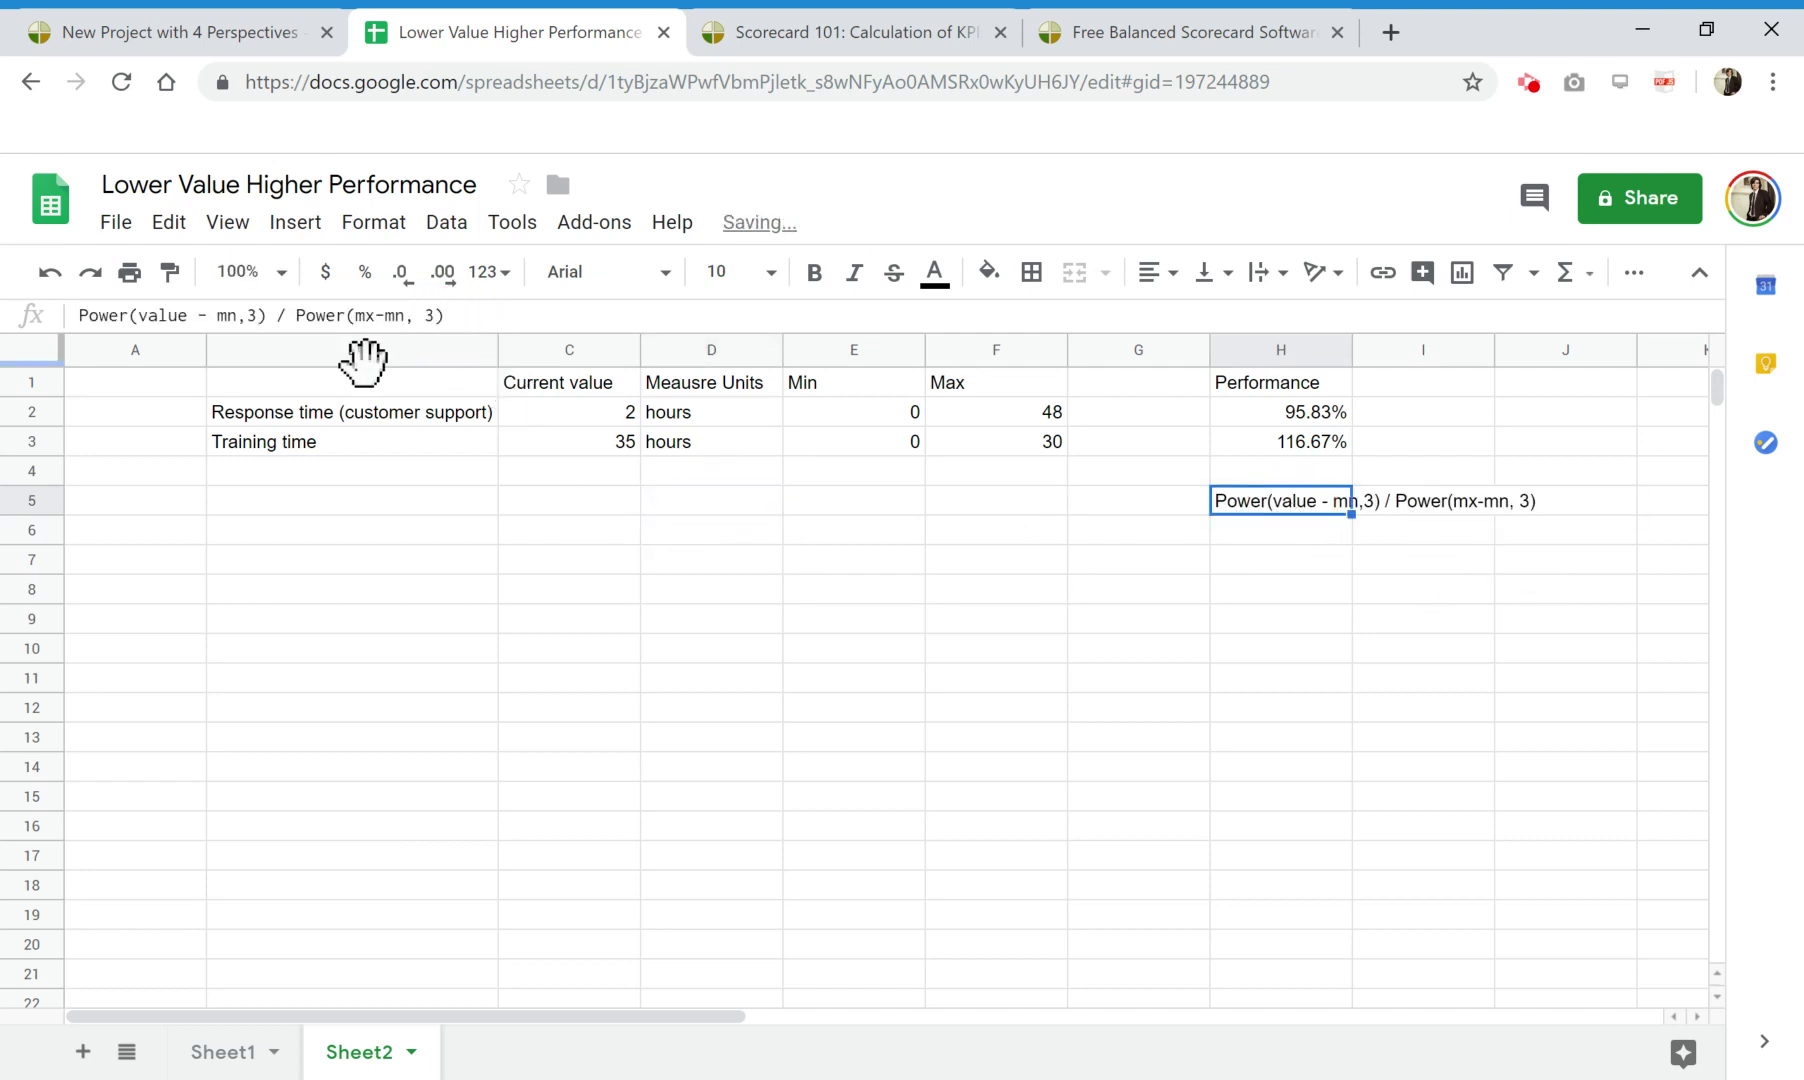
double_click(156, 315)
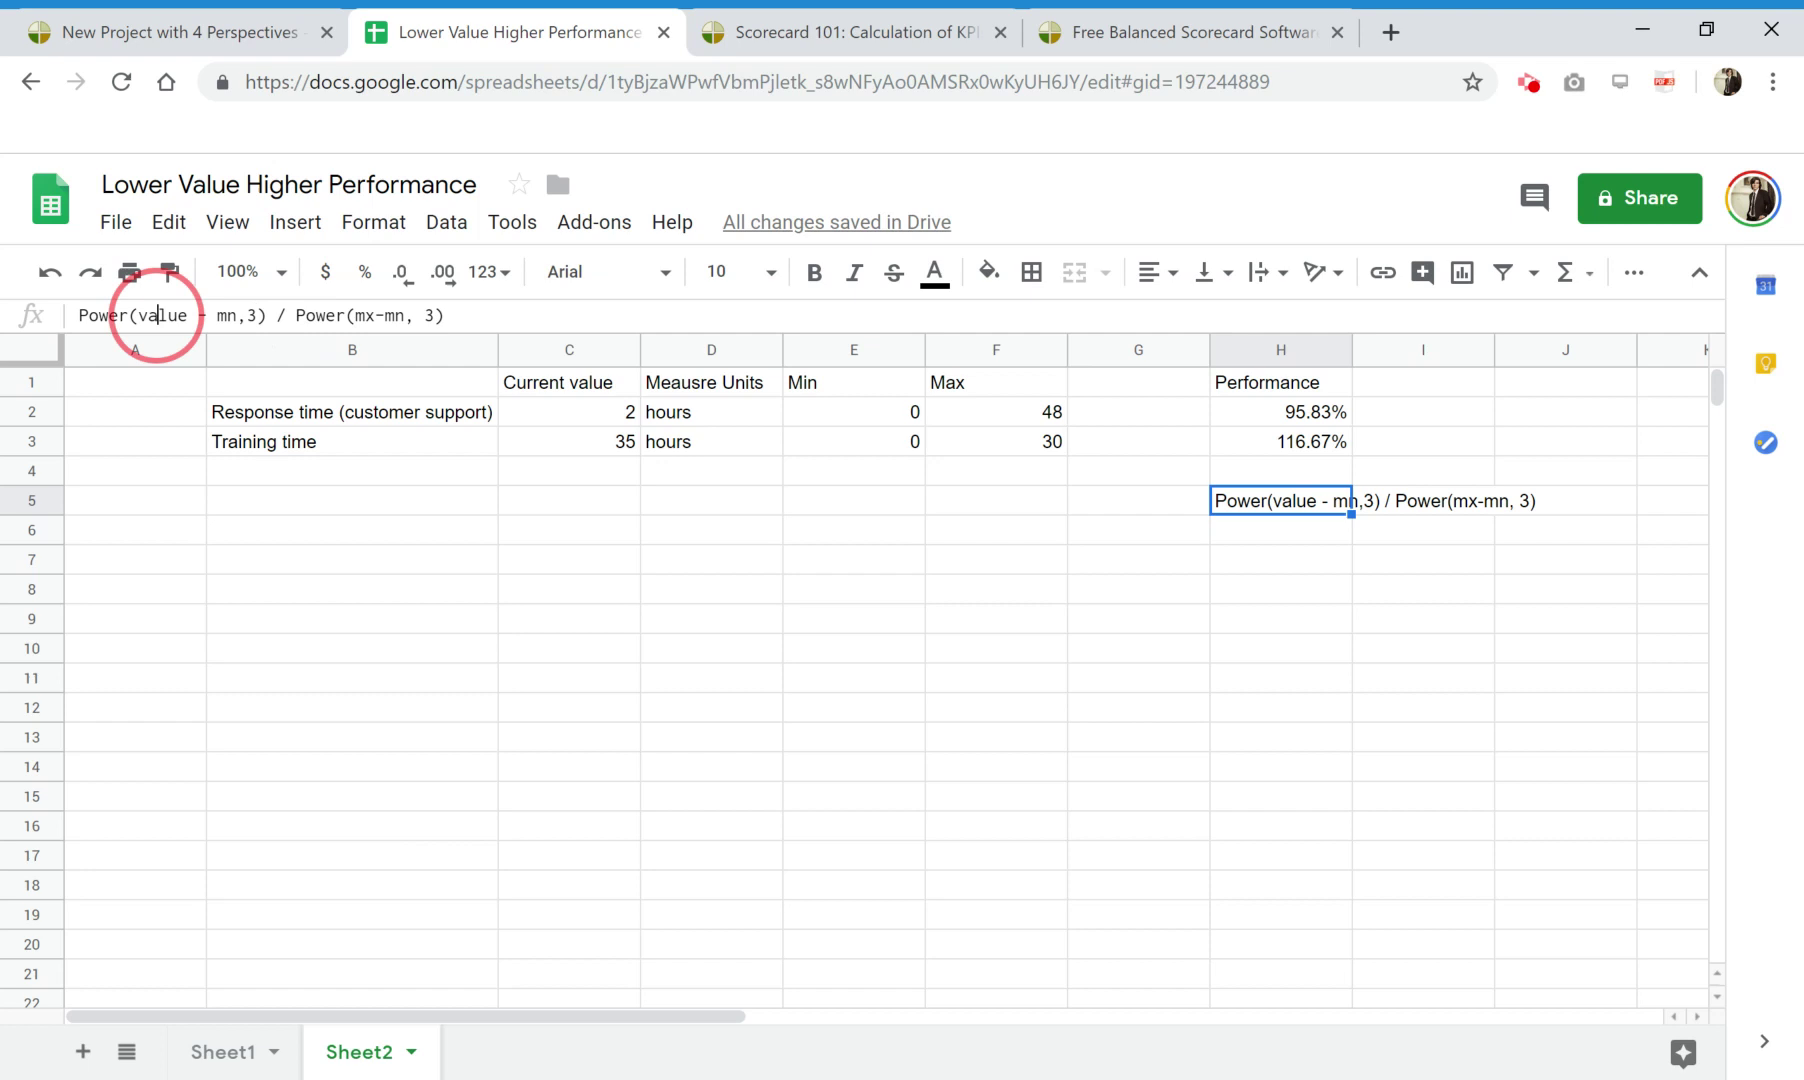
double_click(227, 316)
double_click(362, 316)
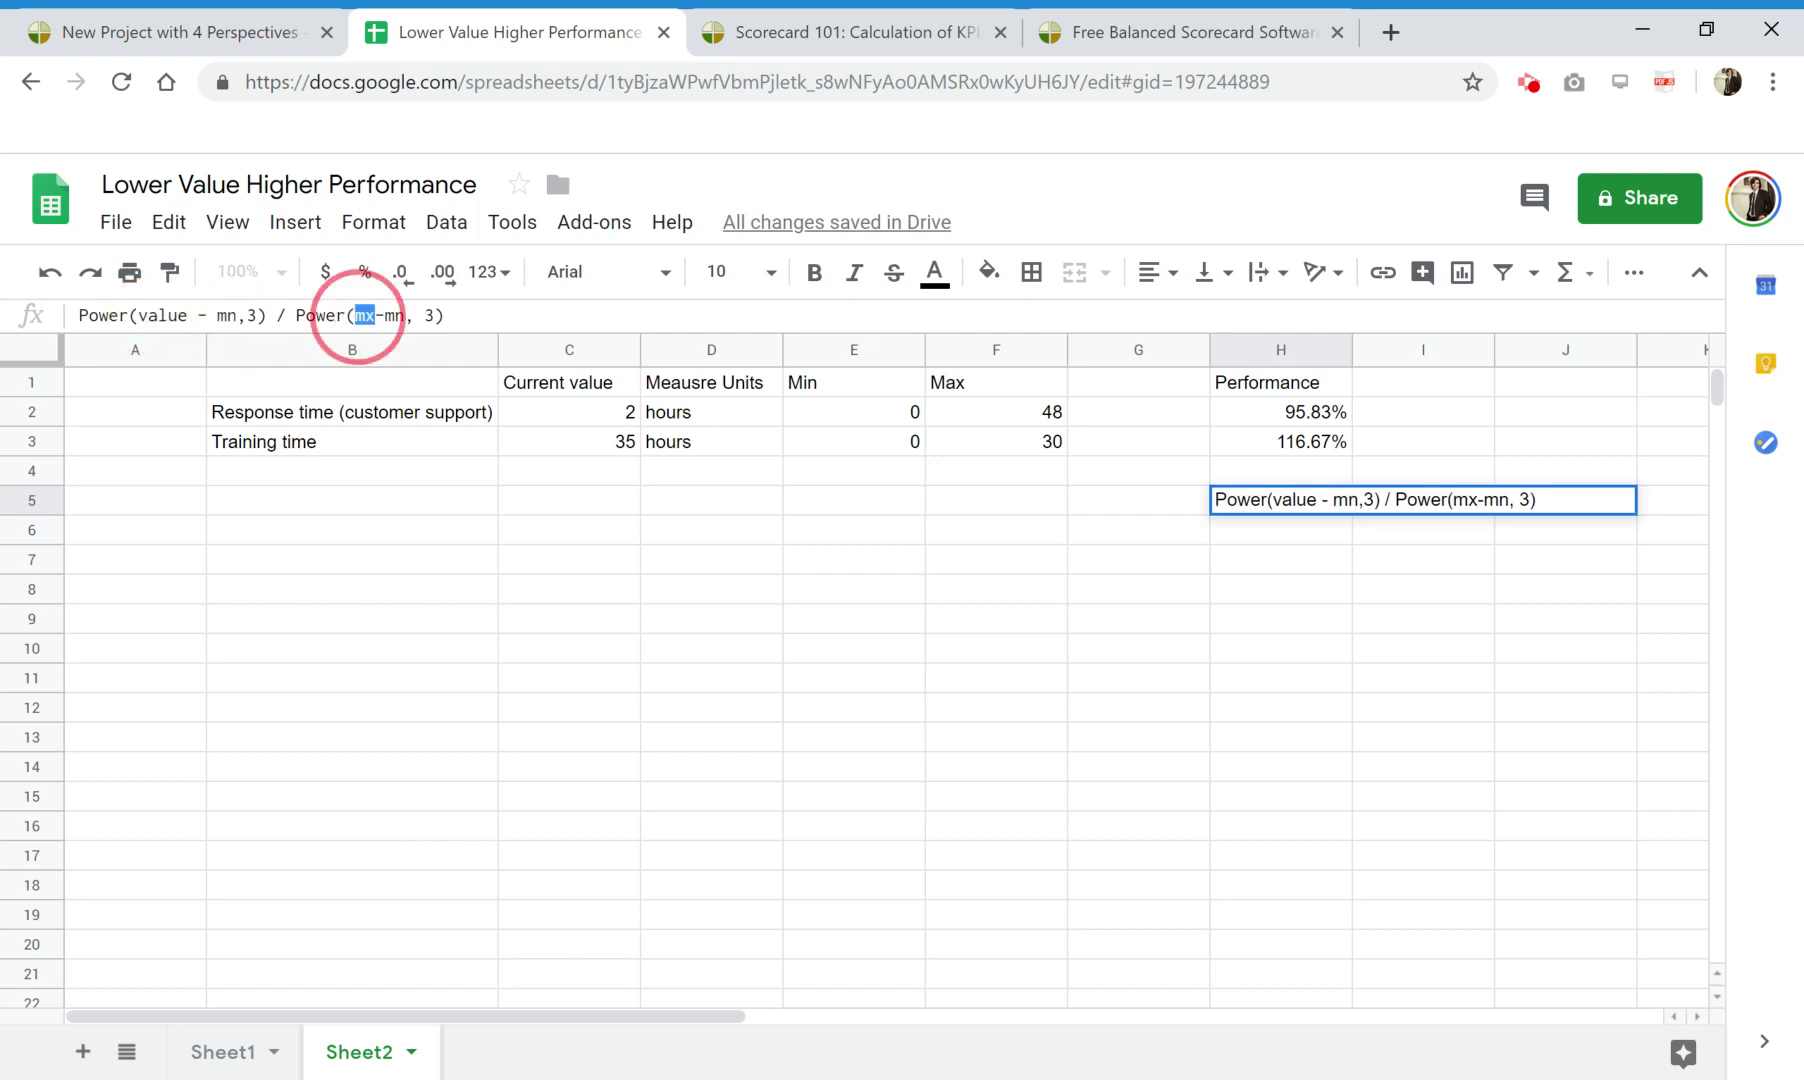
double_click(394, 316)
left_click(815, 590)
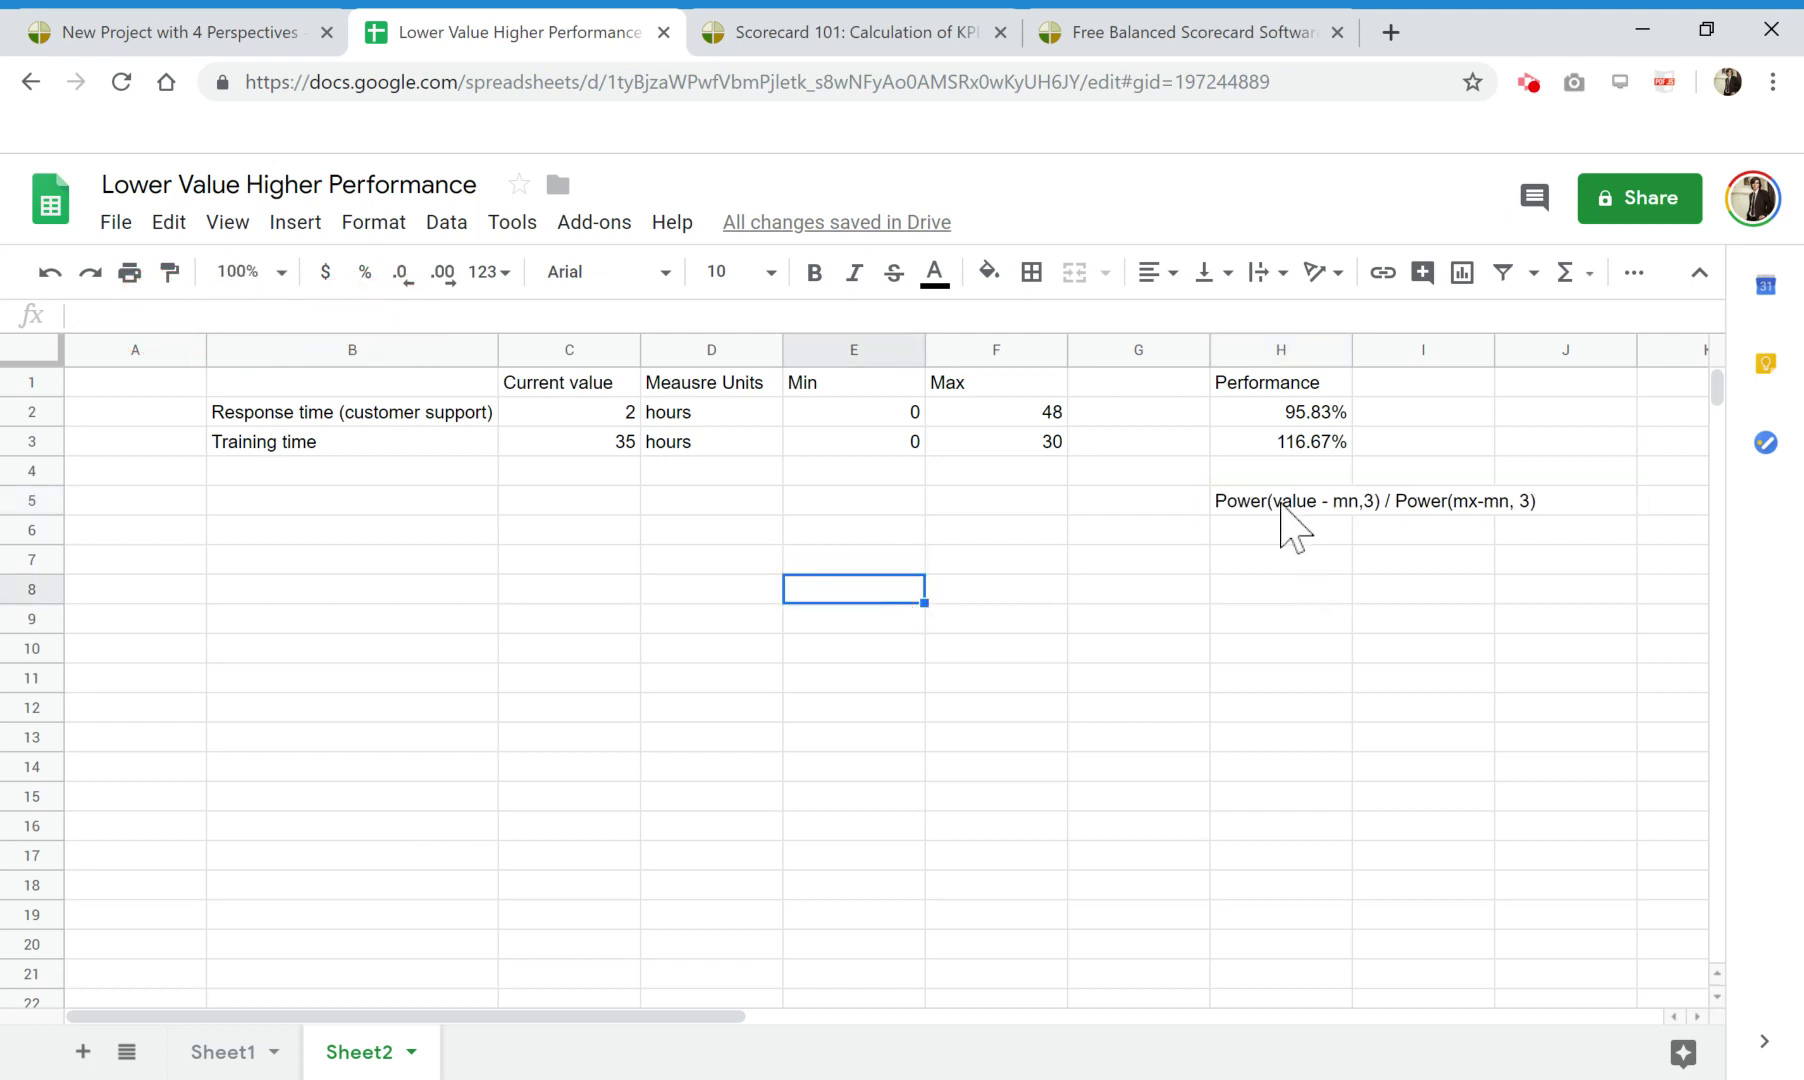
left_click(1272, 472)
left_click(45, 30)
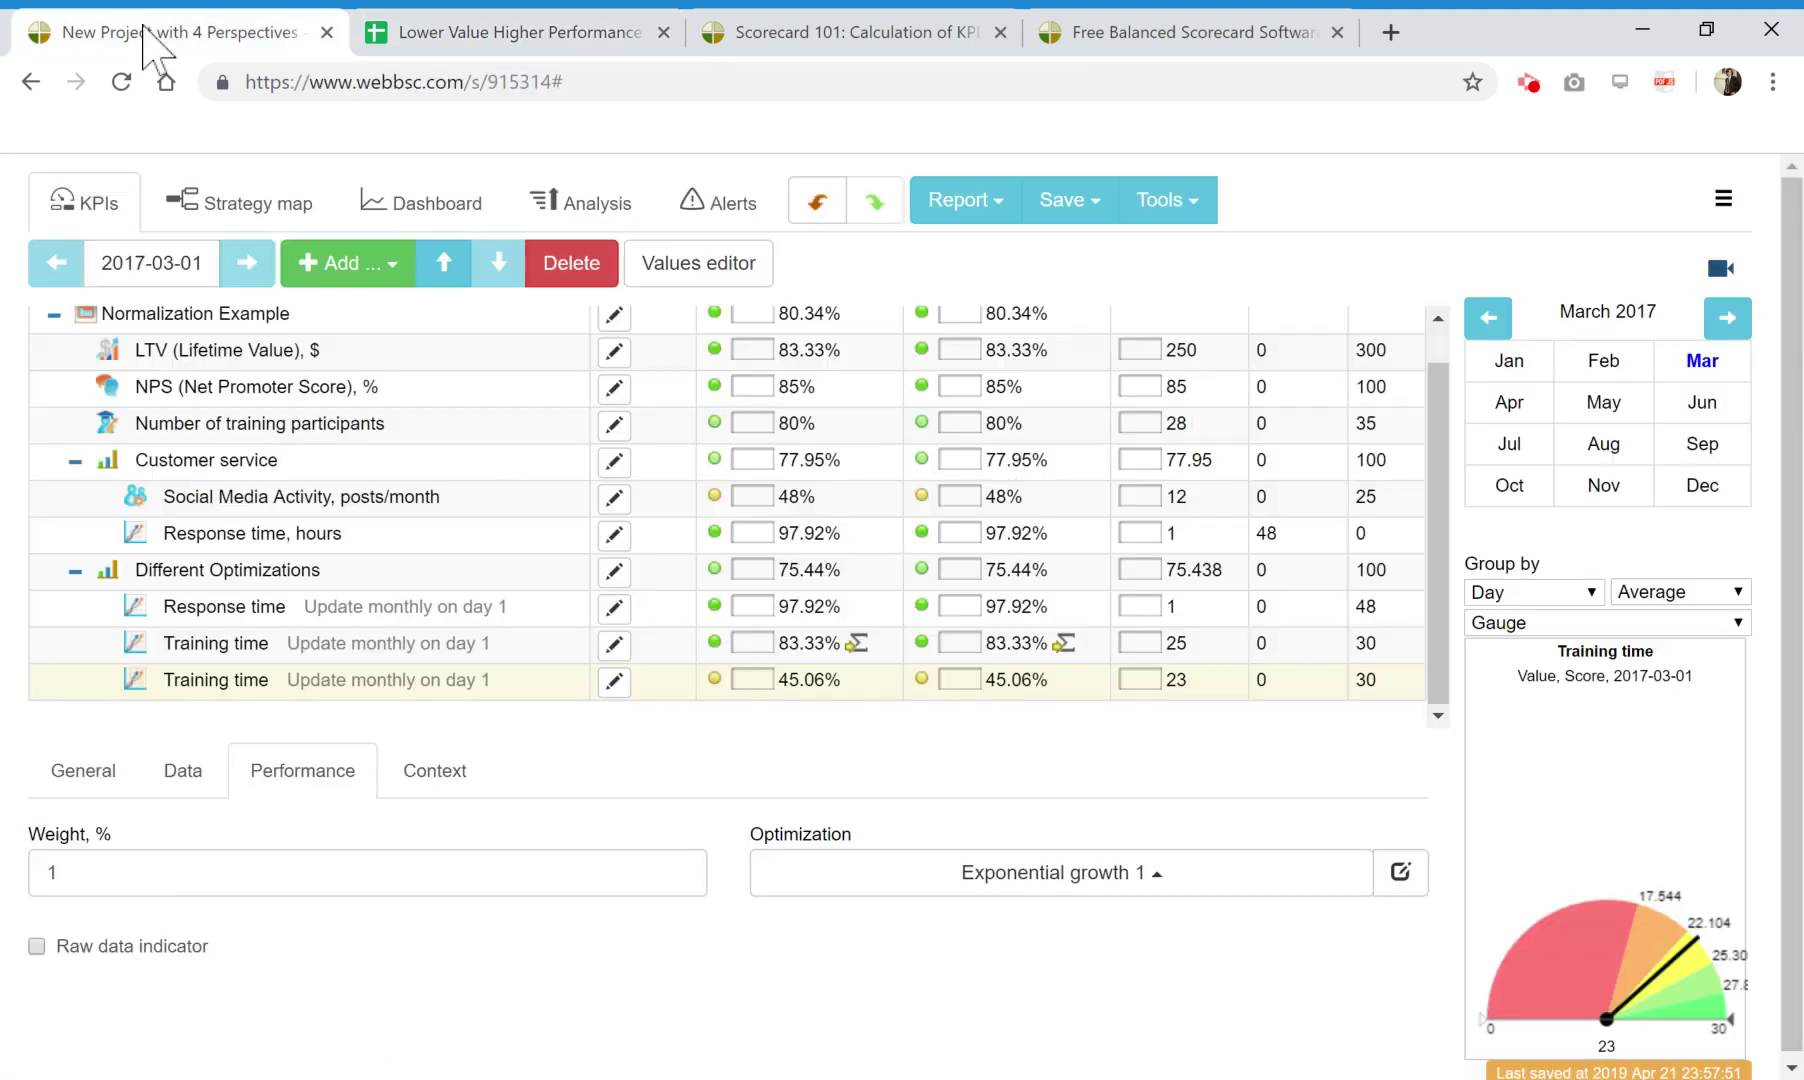
Switch the last Training time indicator's optimization to the Sine function.
left_click(886, 878)
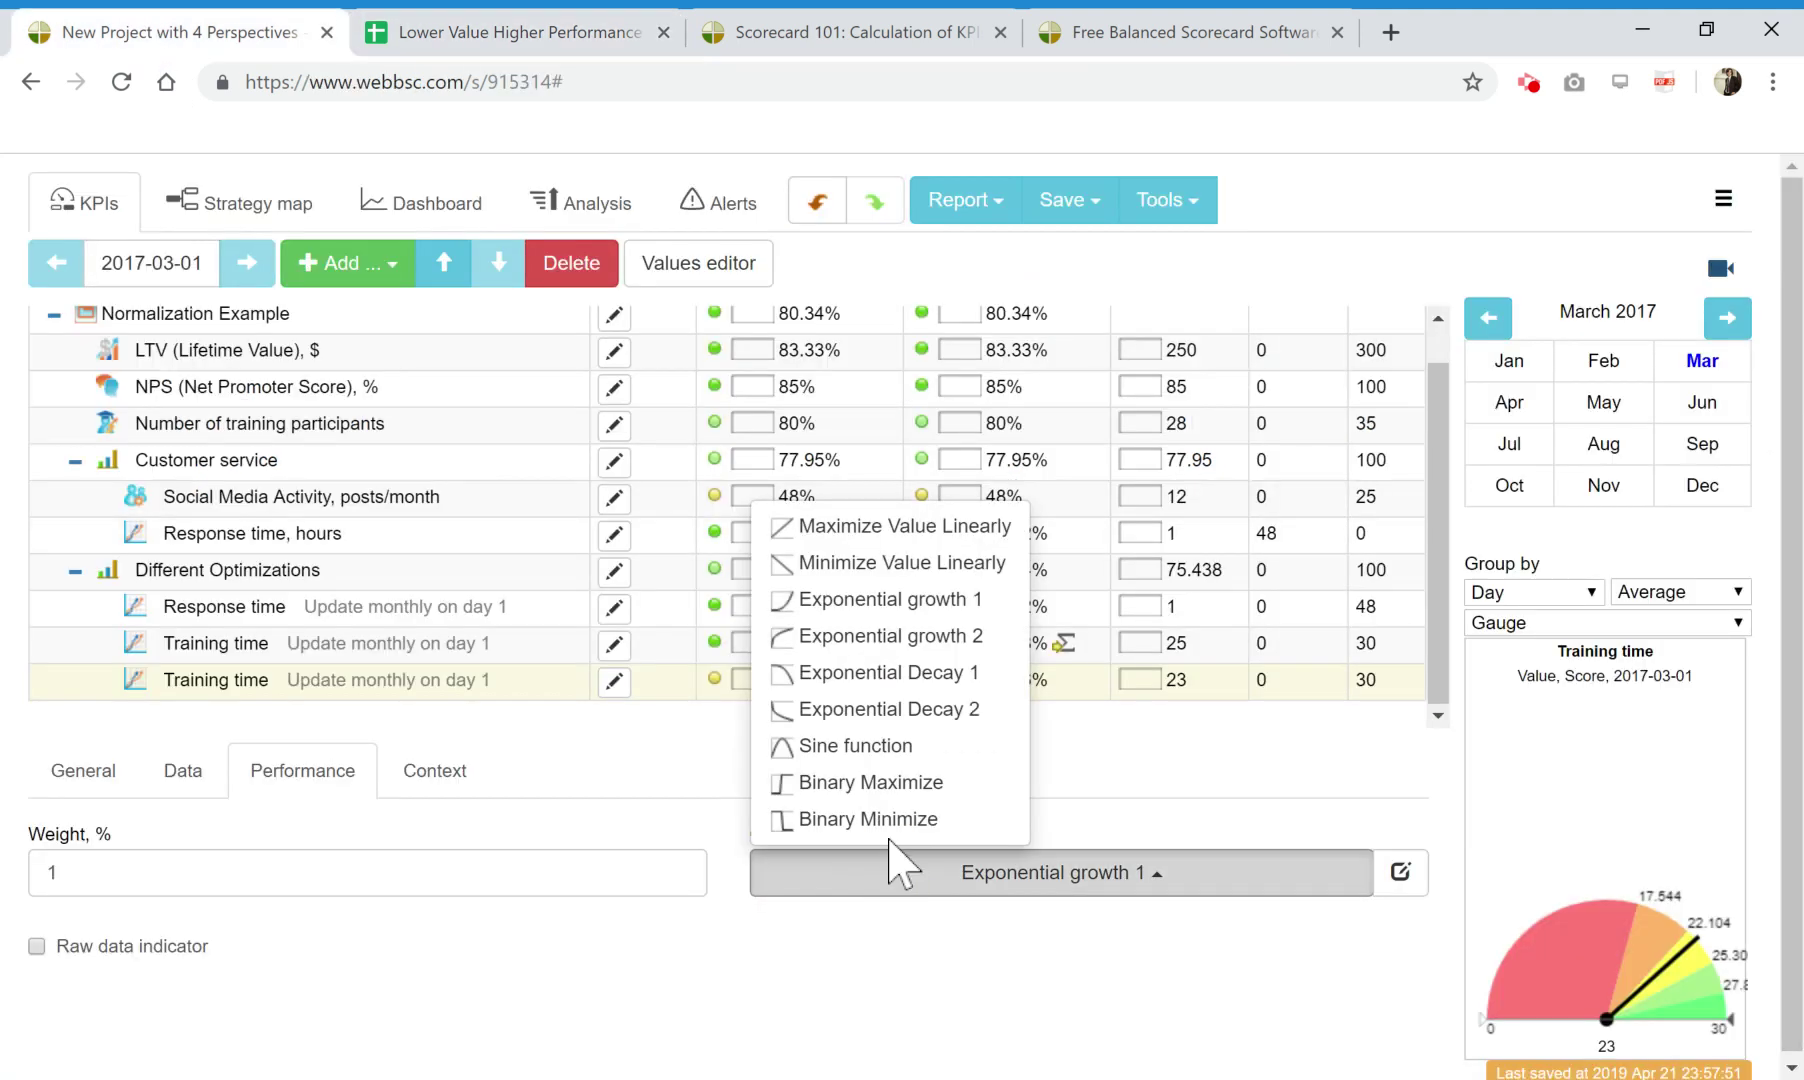
left_click(884, 747)
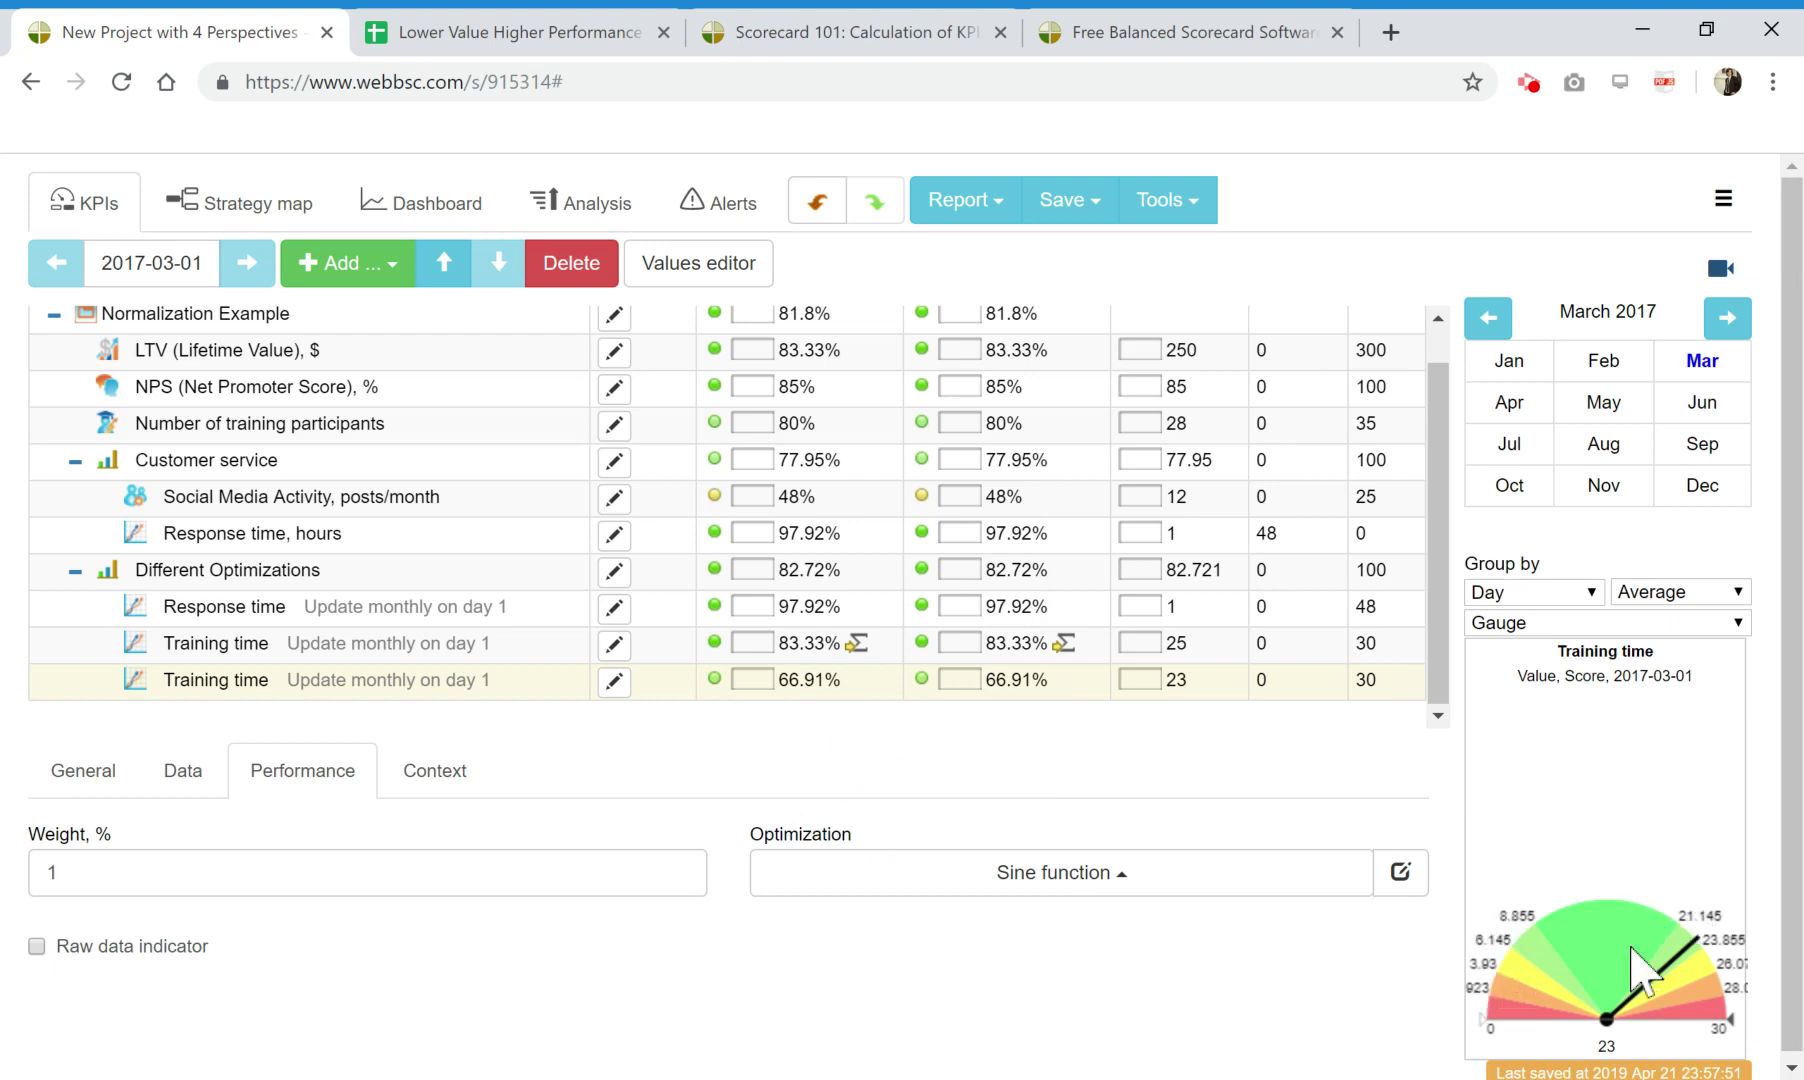
scroll(898, 995, "down", 1)
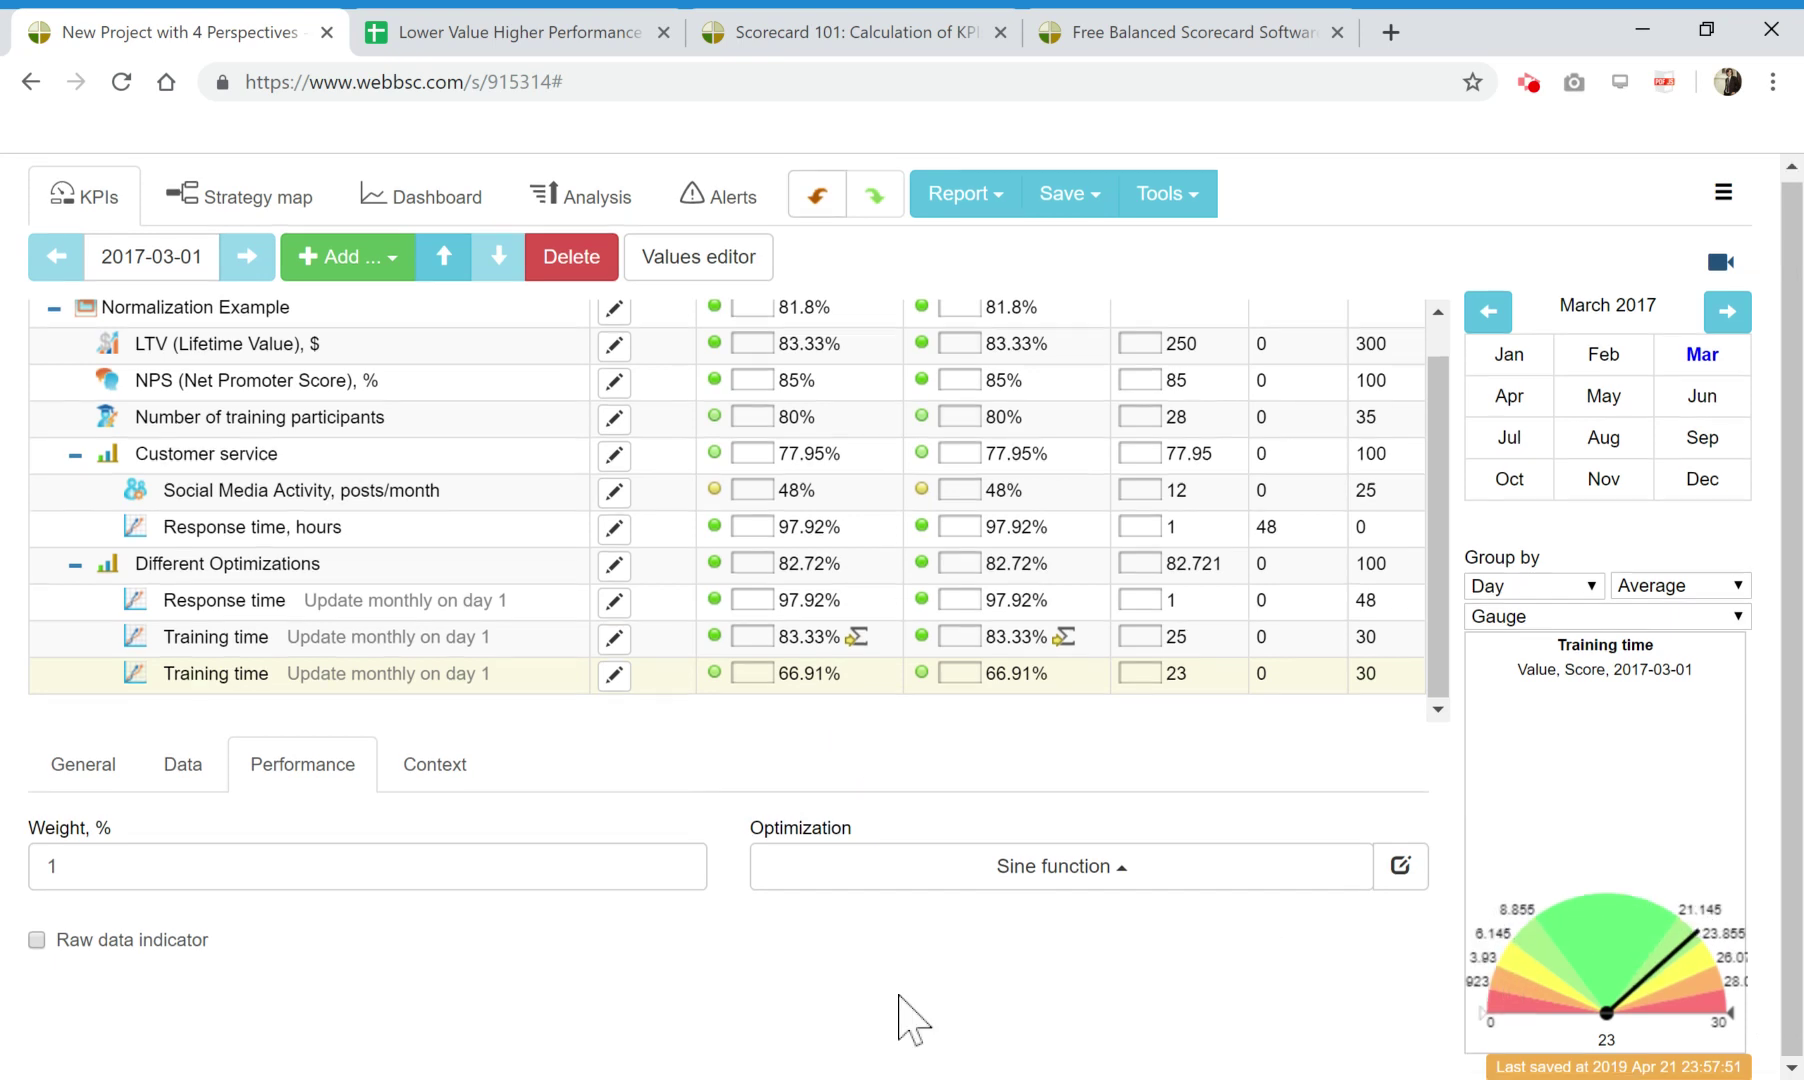
On the Data tab, try values 16, 40 and 2, finishing at 1 (10.45%).
left_click(182, 790)
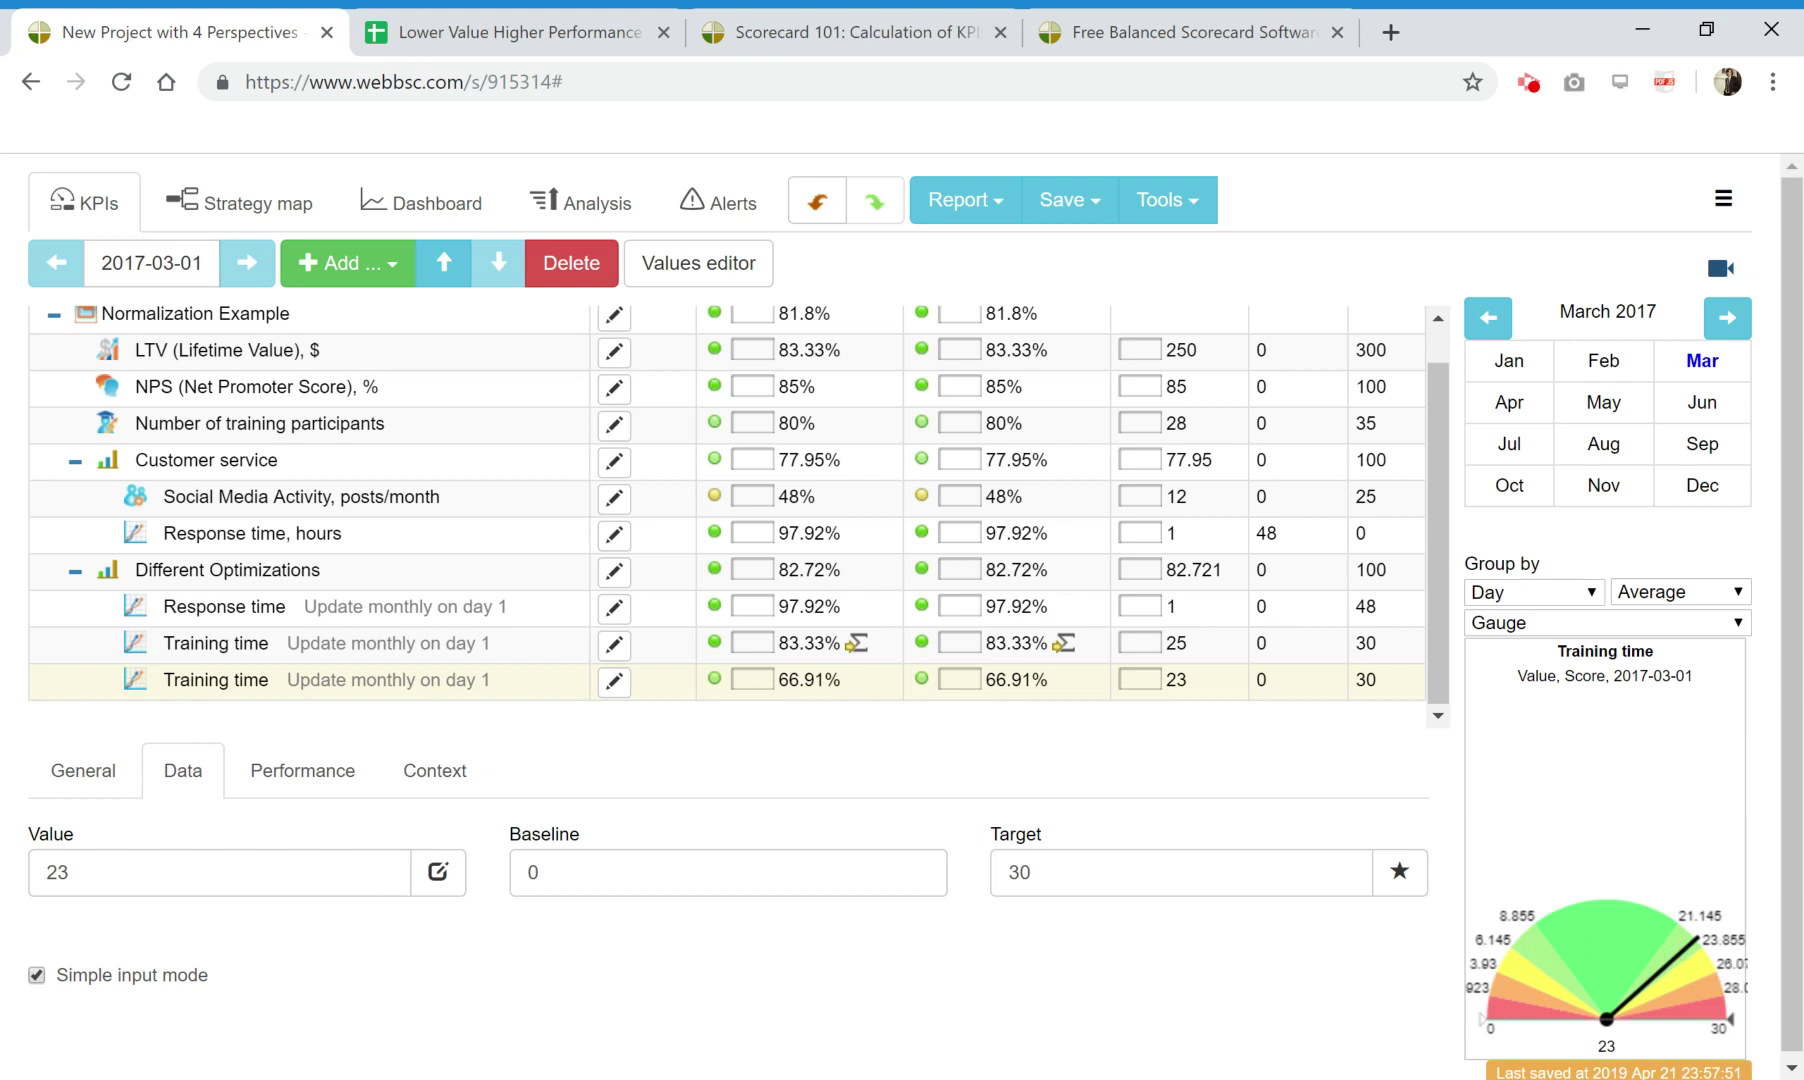
left_click(173, 870)
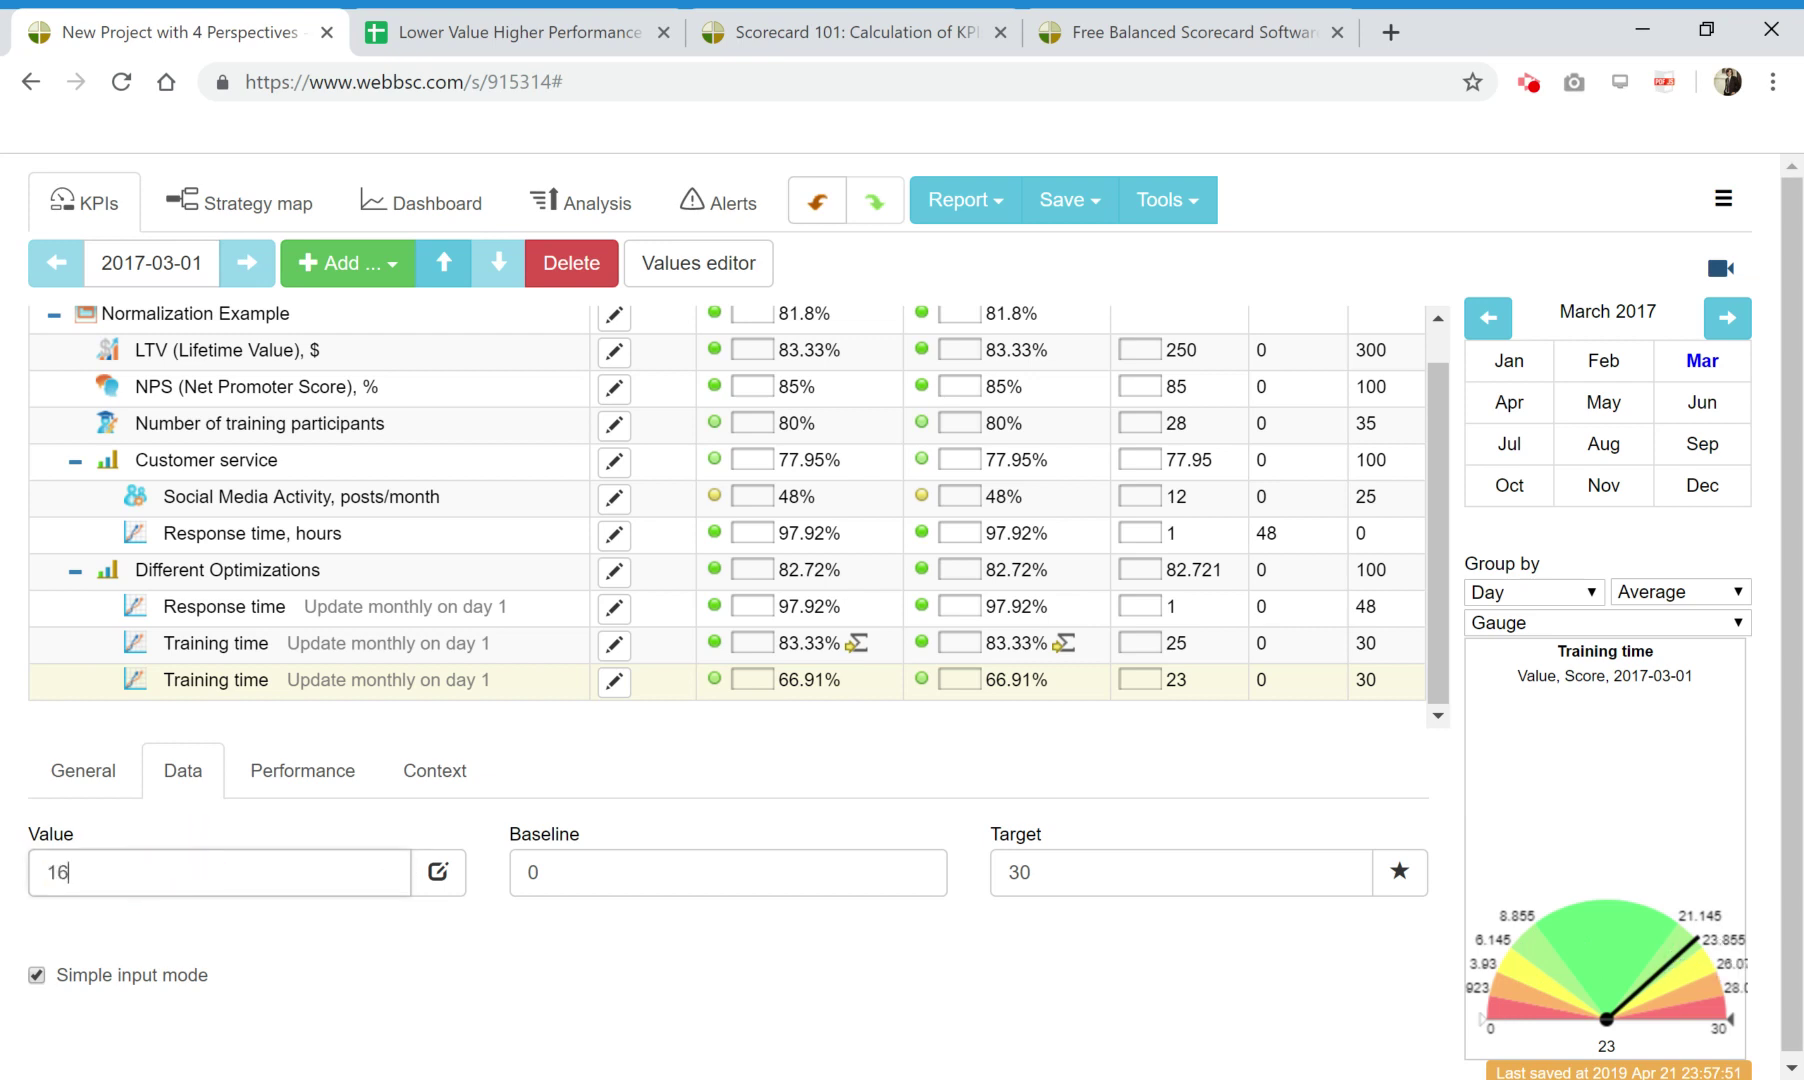
key("Return")
left_click(173, 870)
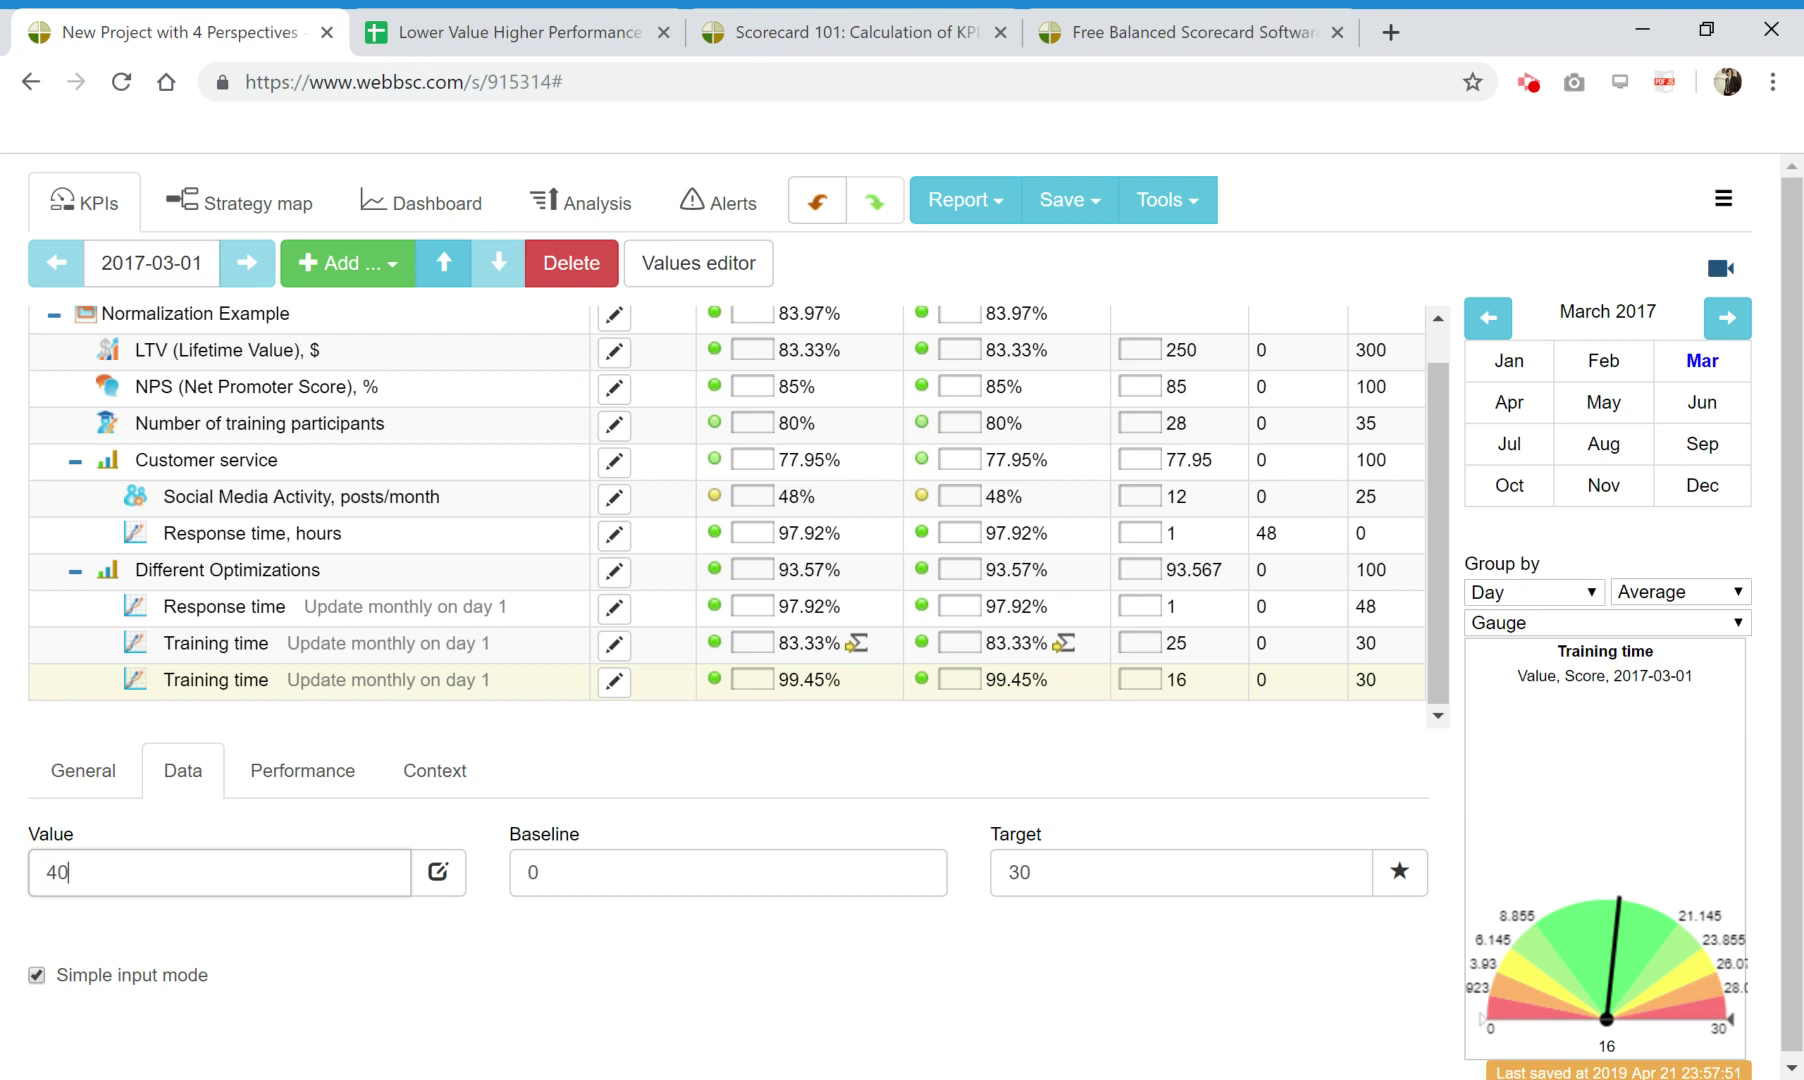
key("Return")
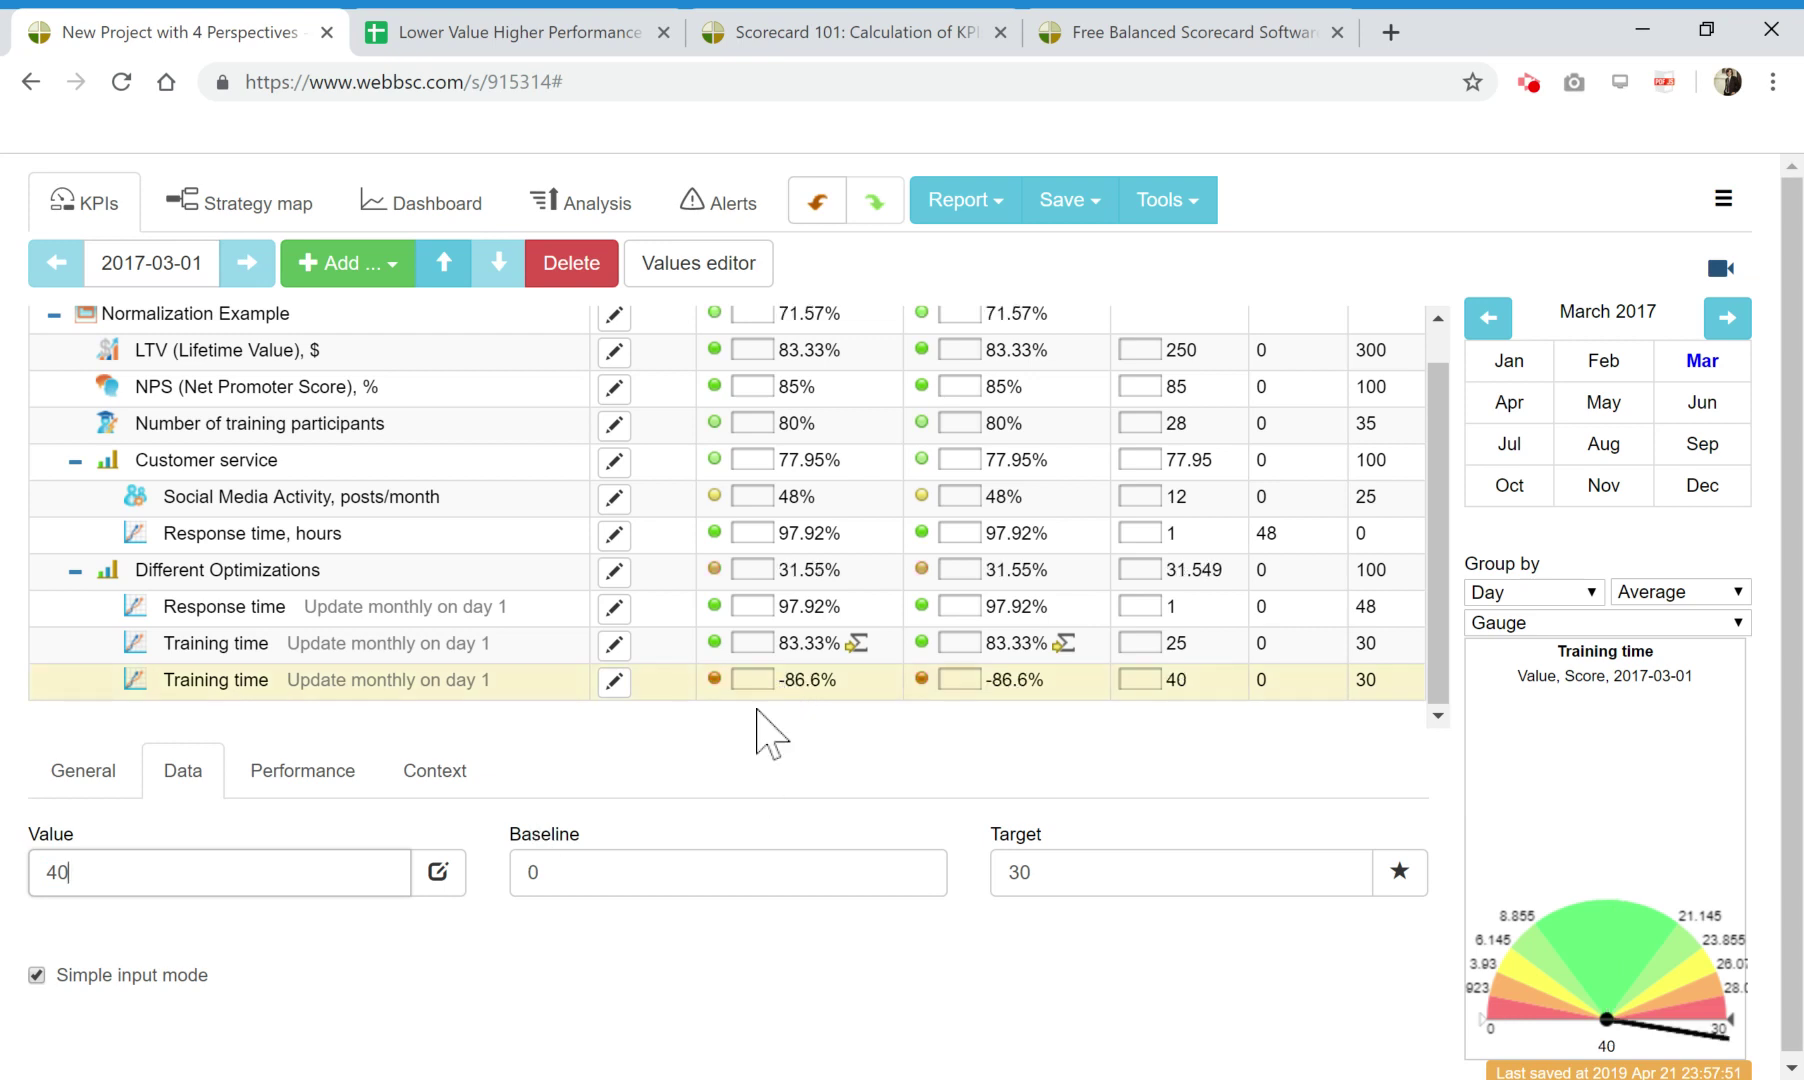
left_click(32, 872)
key("Return")
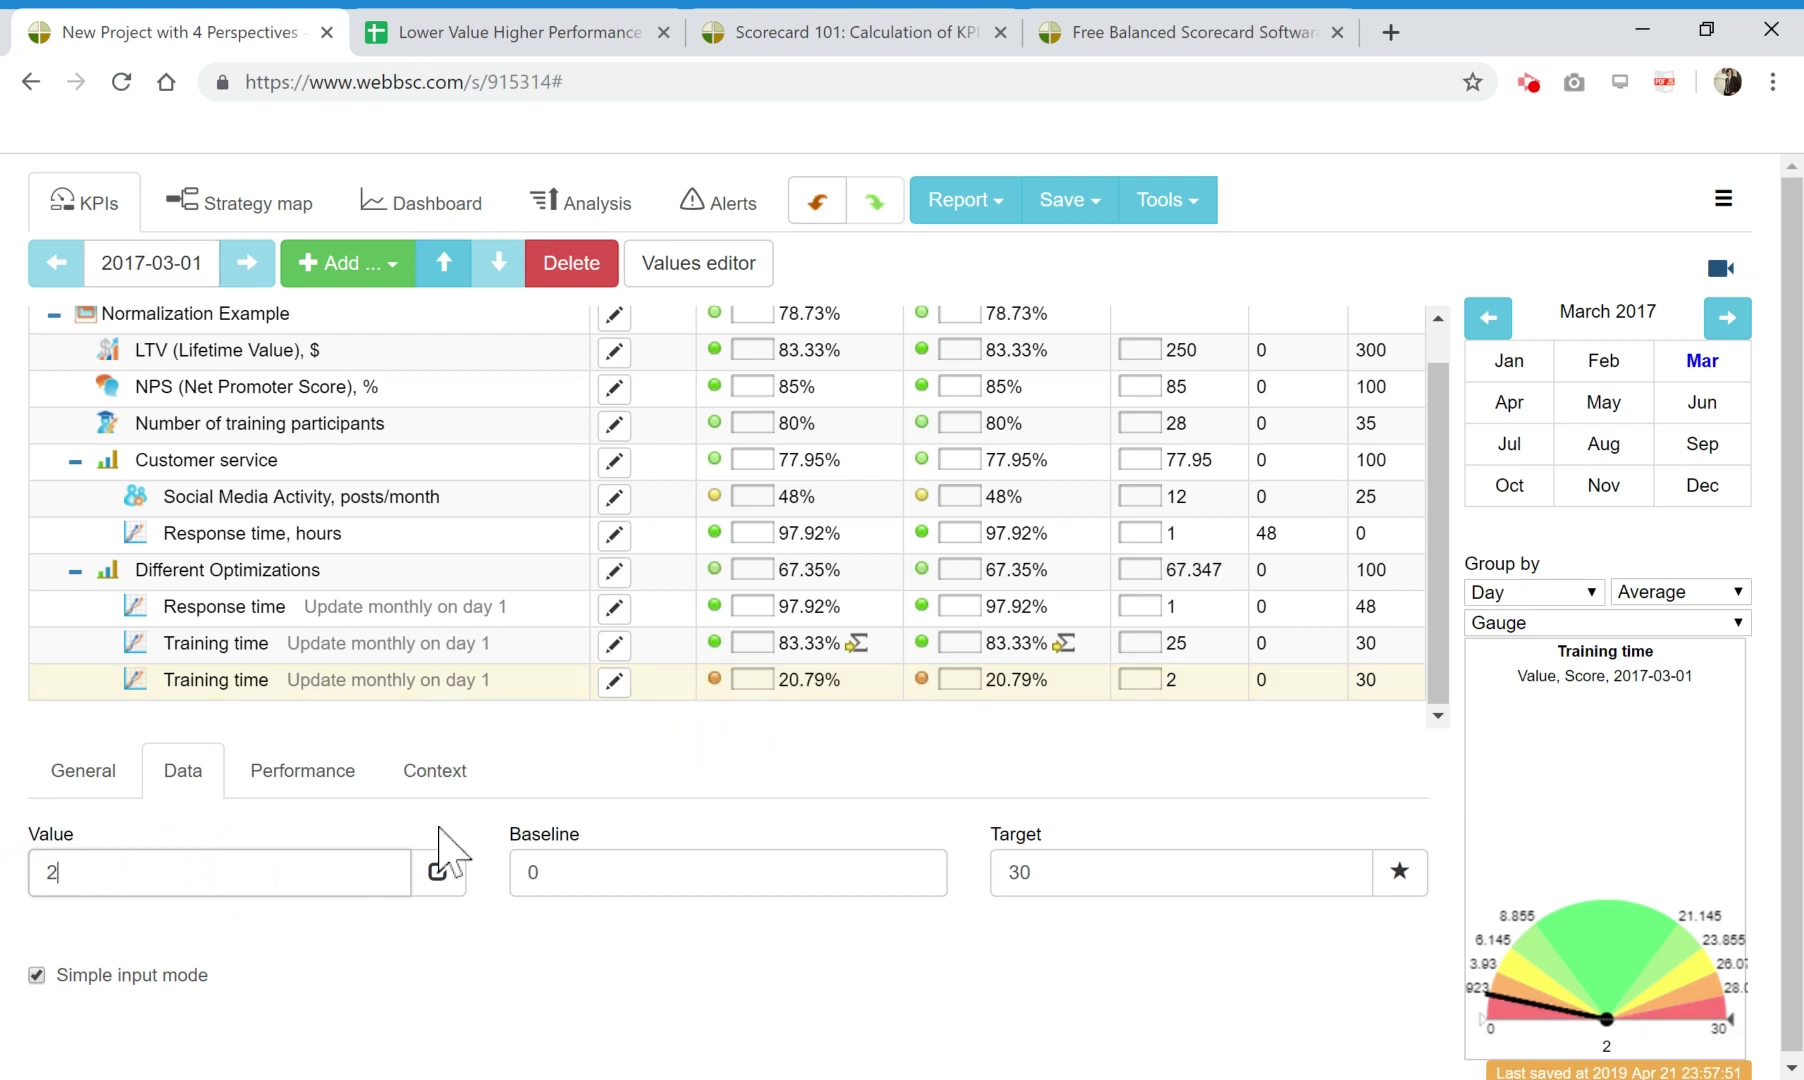
left_click(81, 866)
type("1")
key("Return")
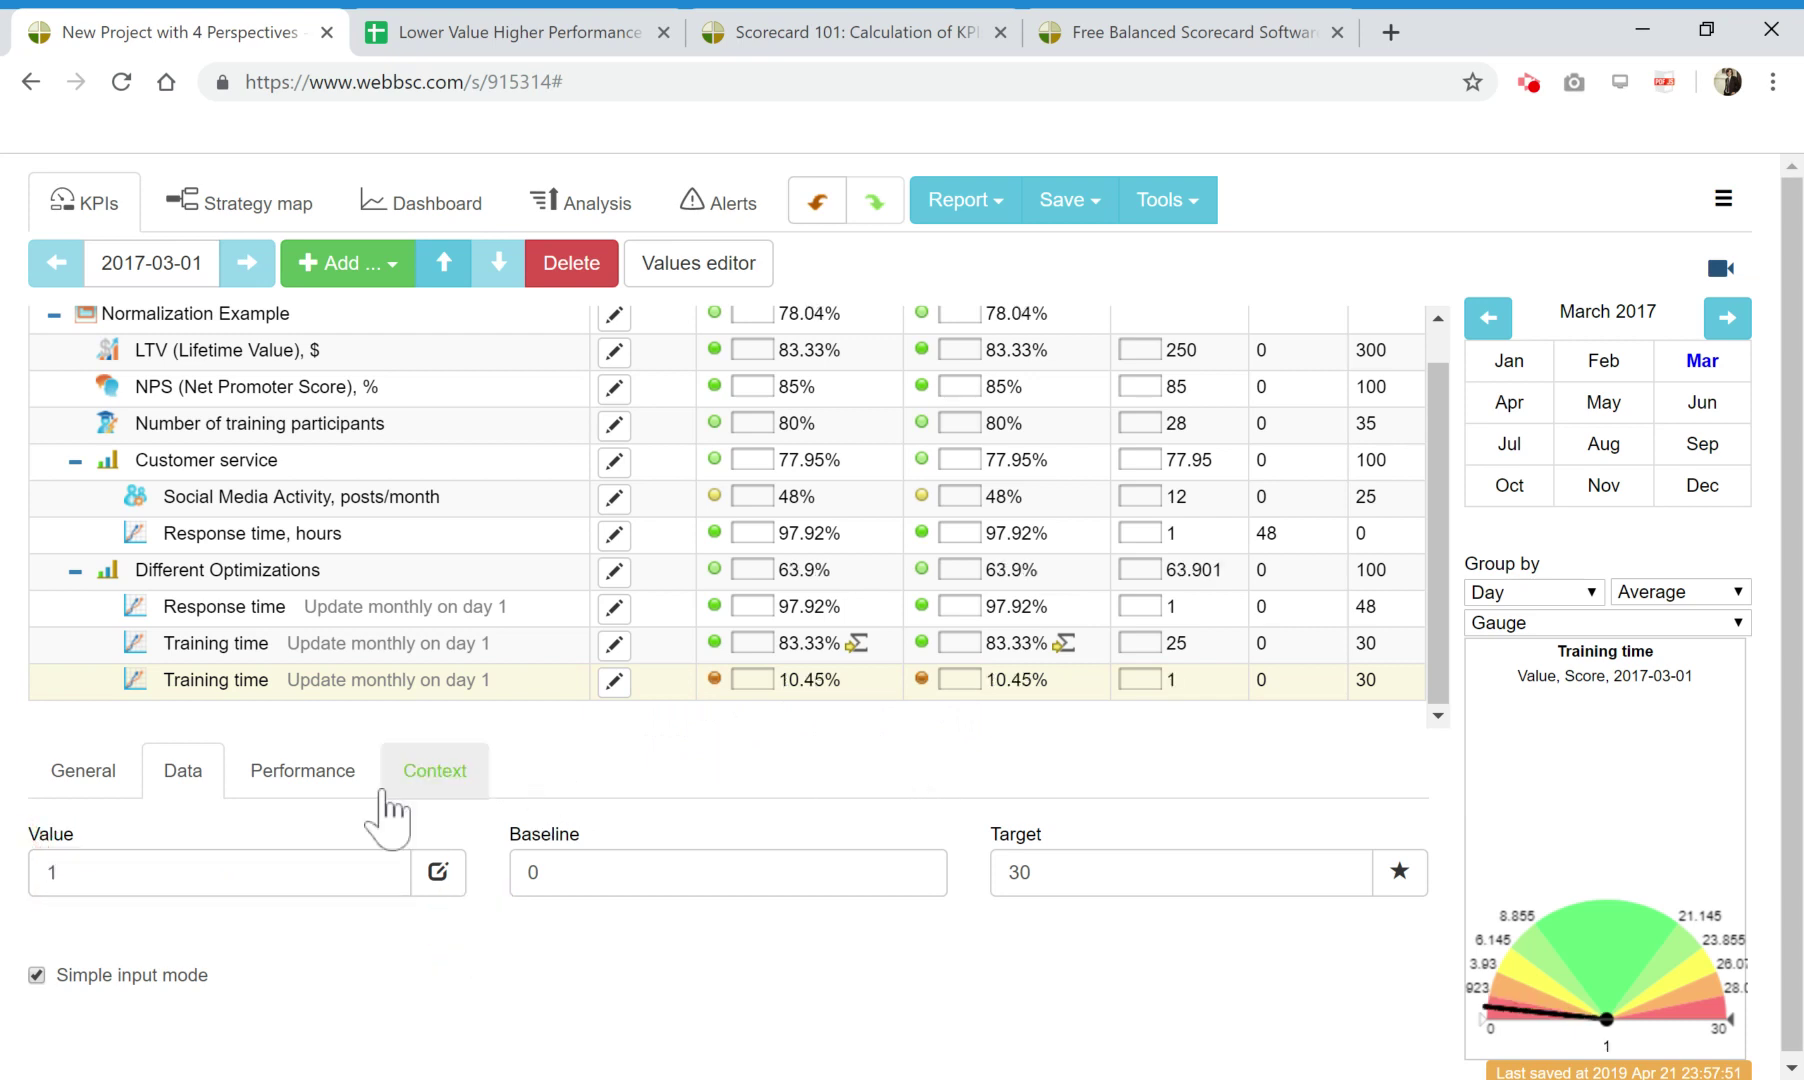
Inspect the Sine optimization's default sin formula in the editor and close it unchanged.
left_click(322, 770)
left_click(936, 890)
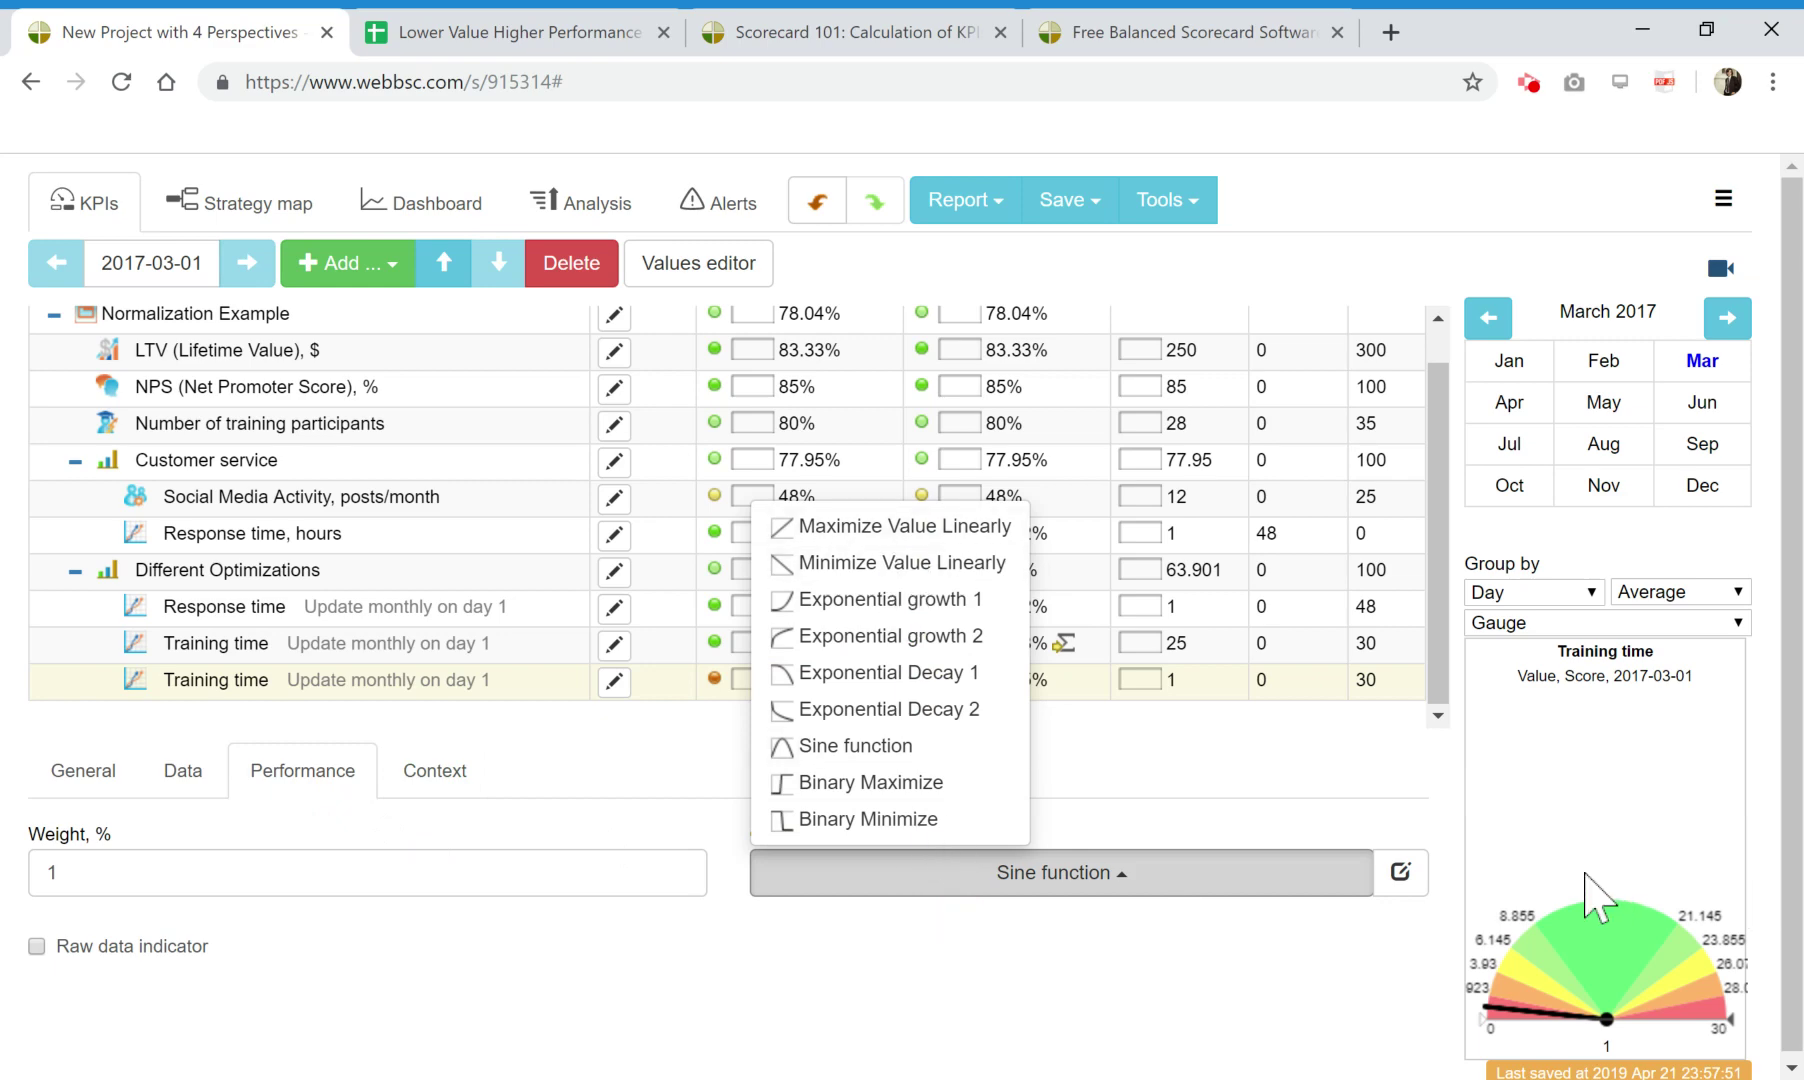
left_click(1401, 875)
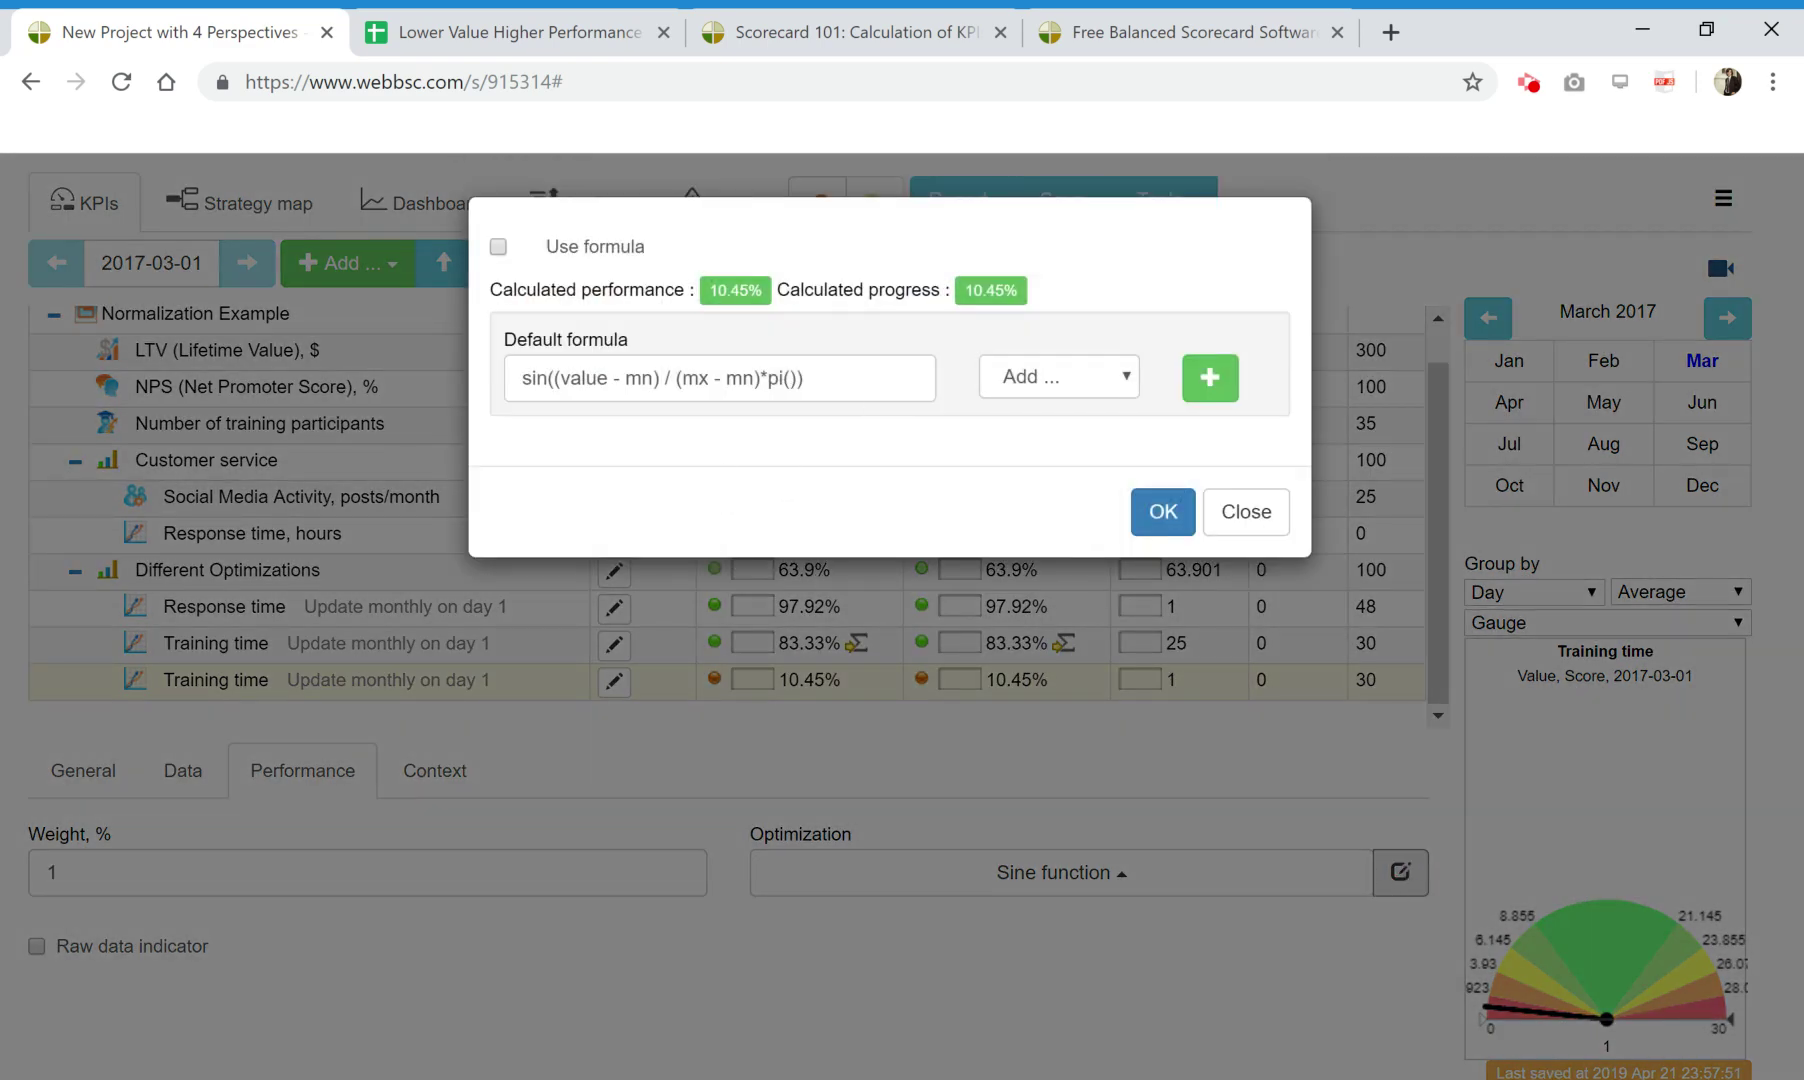
left_click_drag(805, 380, 511, 377)
left_click(625, 378)
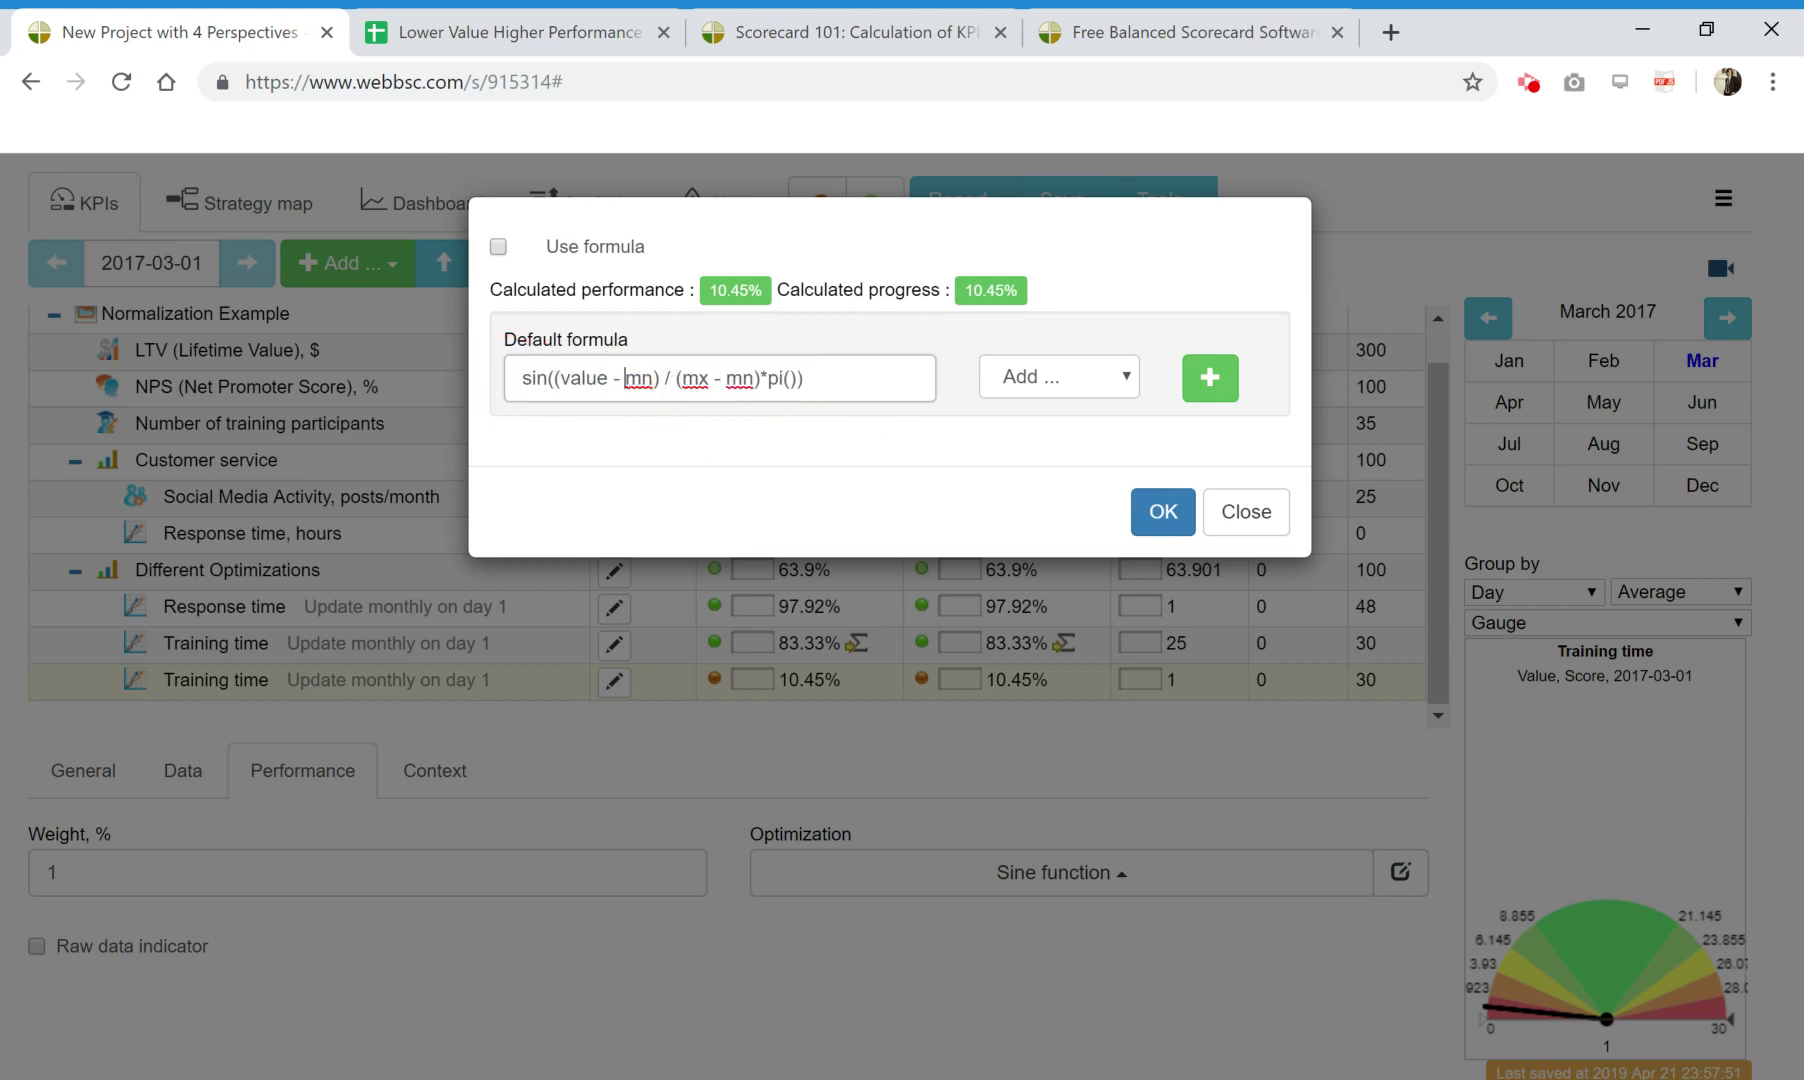
double_click(534, 378)
left_click(775, 380)
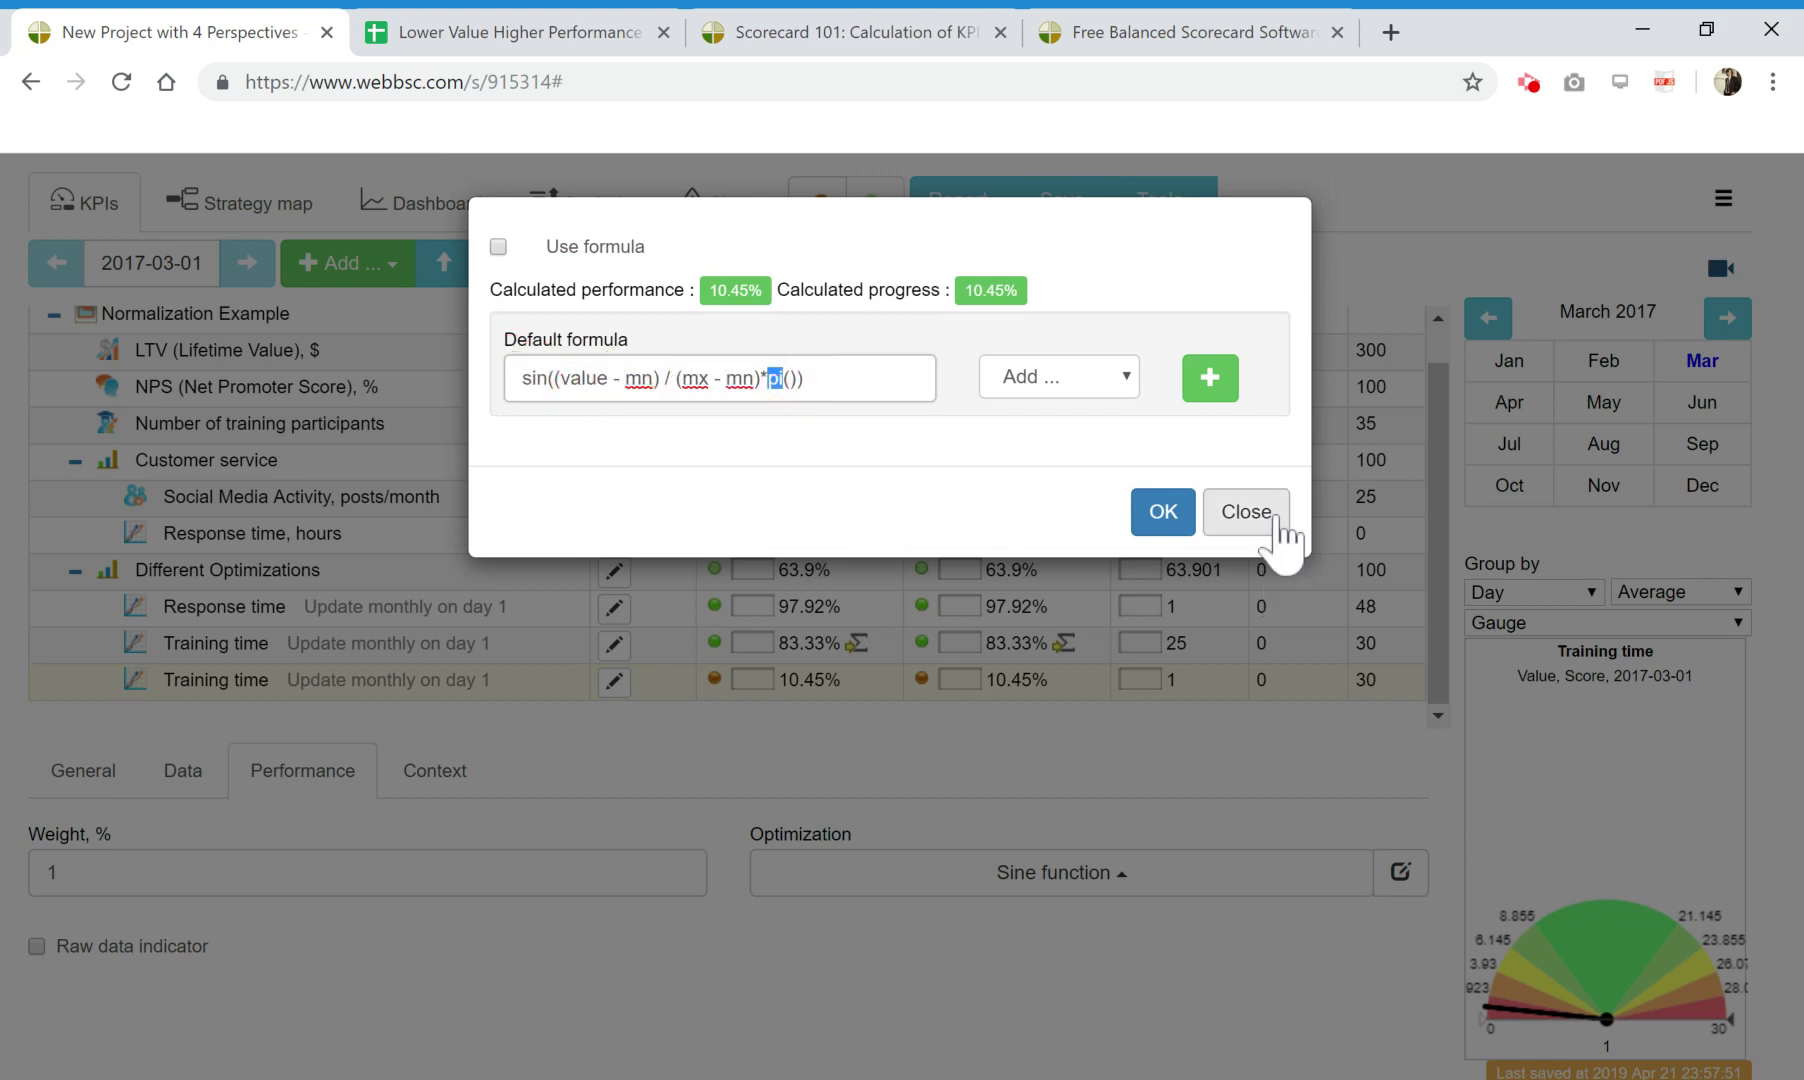
left_click(1258, 512)
Choose Maximize Value Linearly, then check the sheet's Max value 48 and H2/H3 Performance formulas.
left_click(1341, 876)
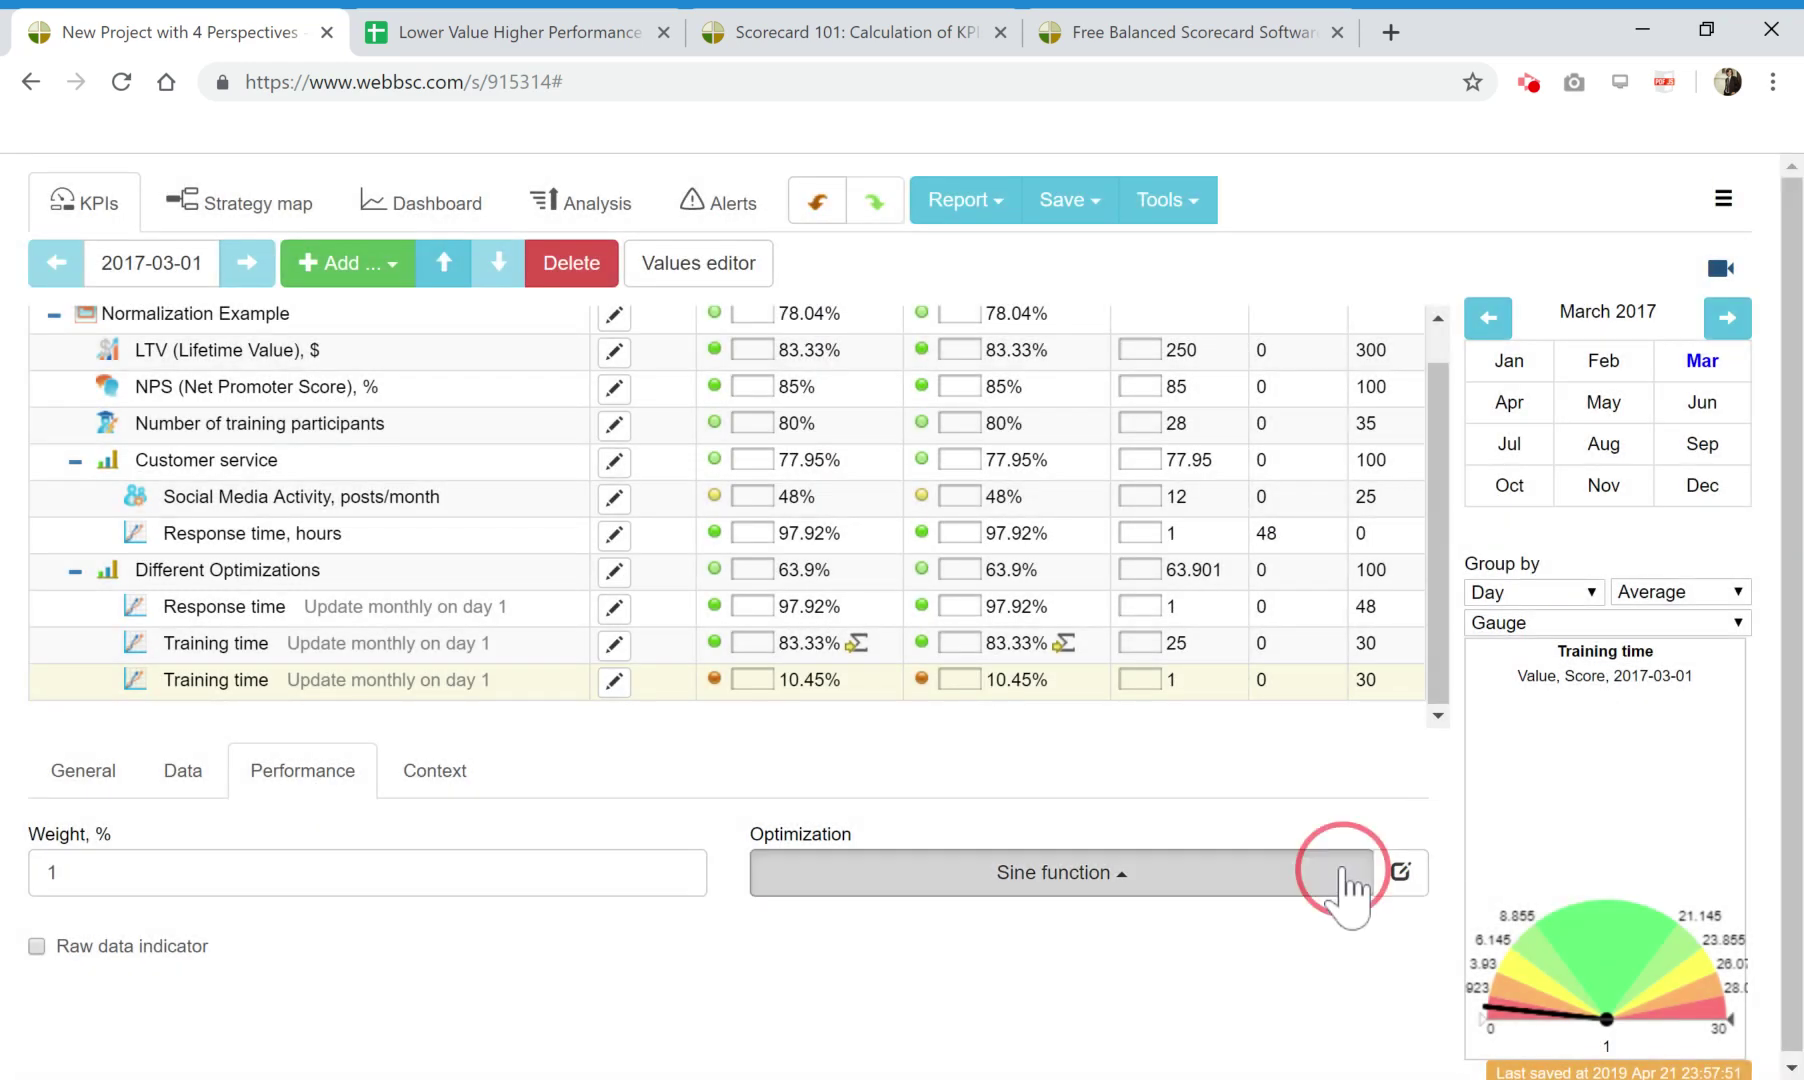
left_click(858, 532)
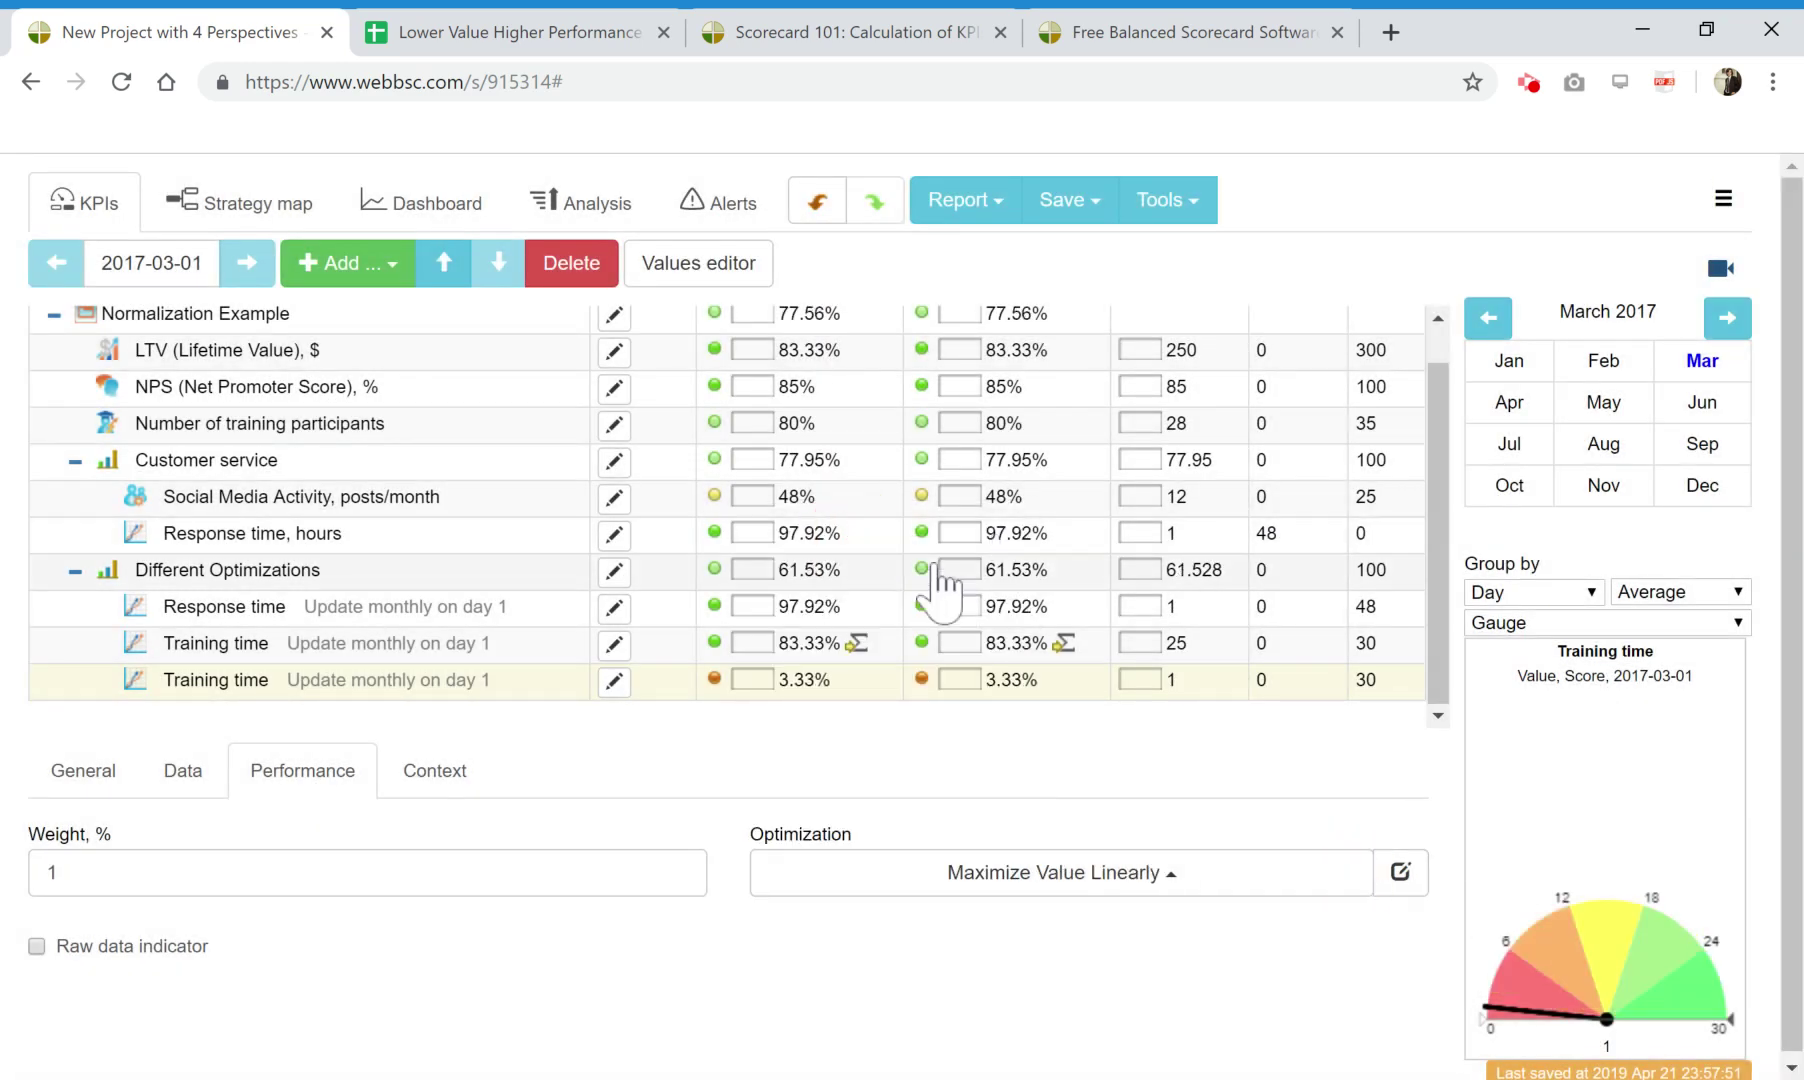
left_click(470, 32)
left_click(1055, 413)
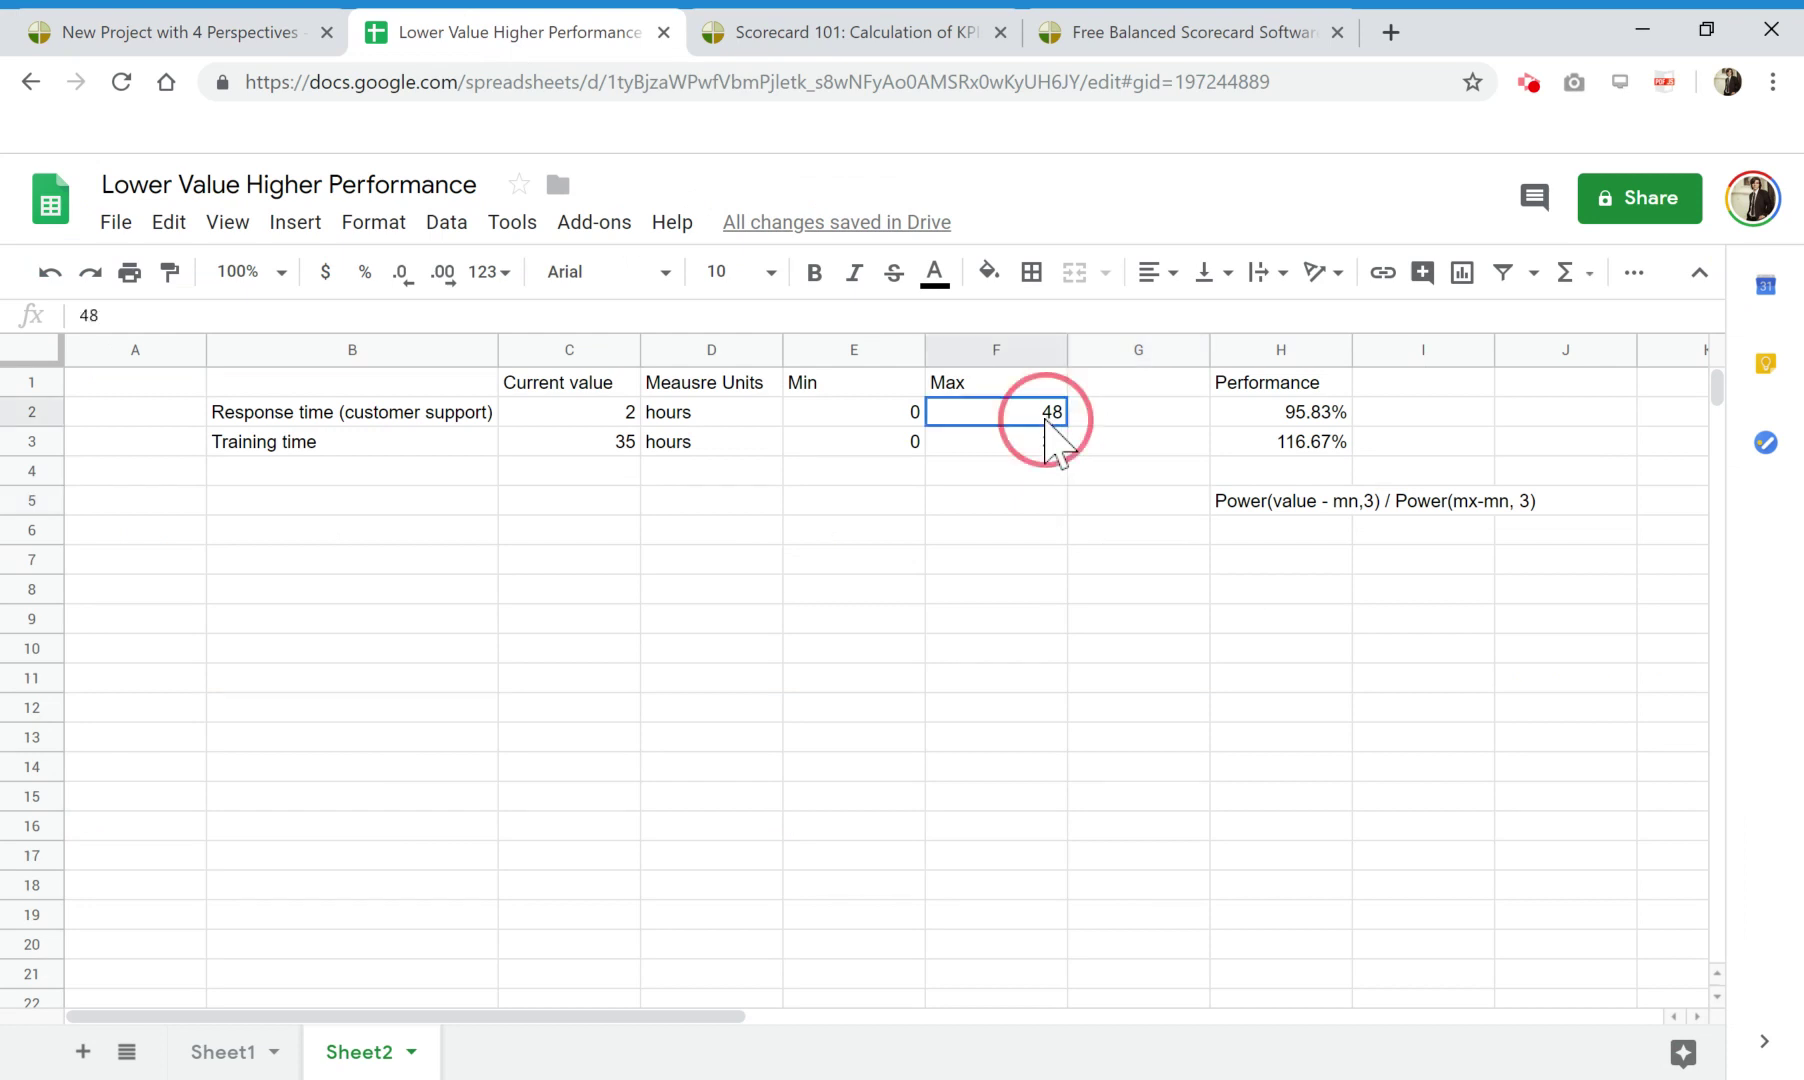
left_click(1280, 410)
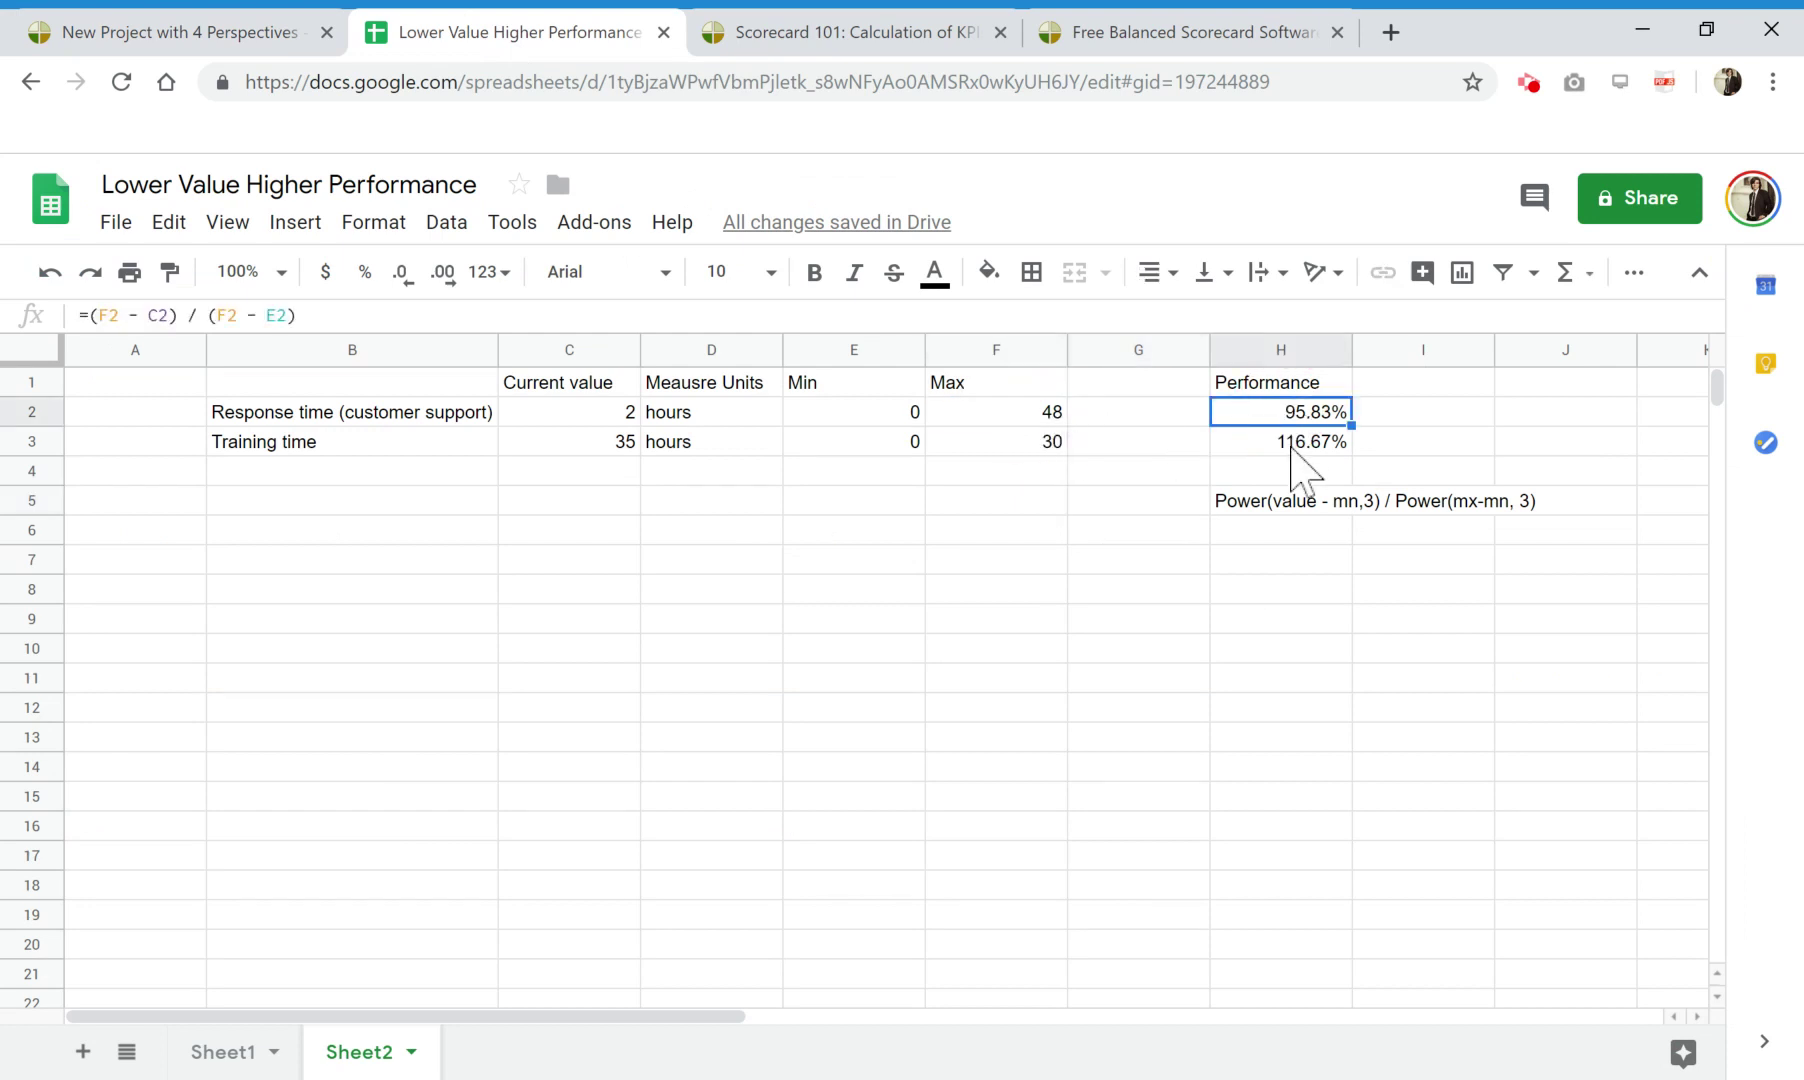
left_click(1281, 441)
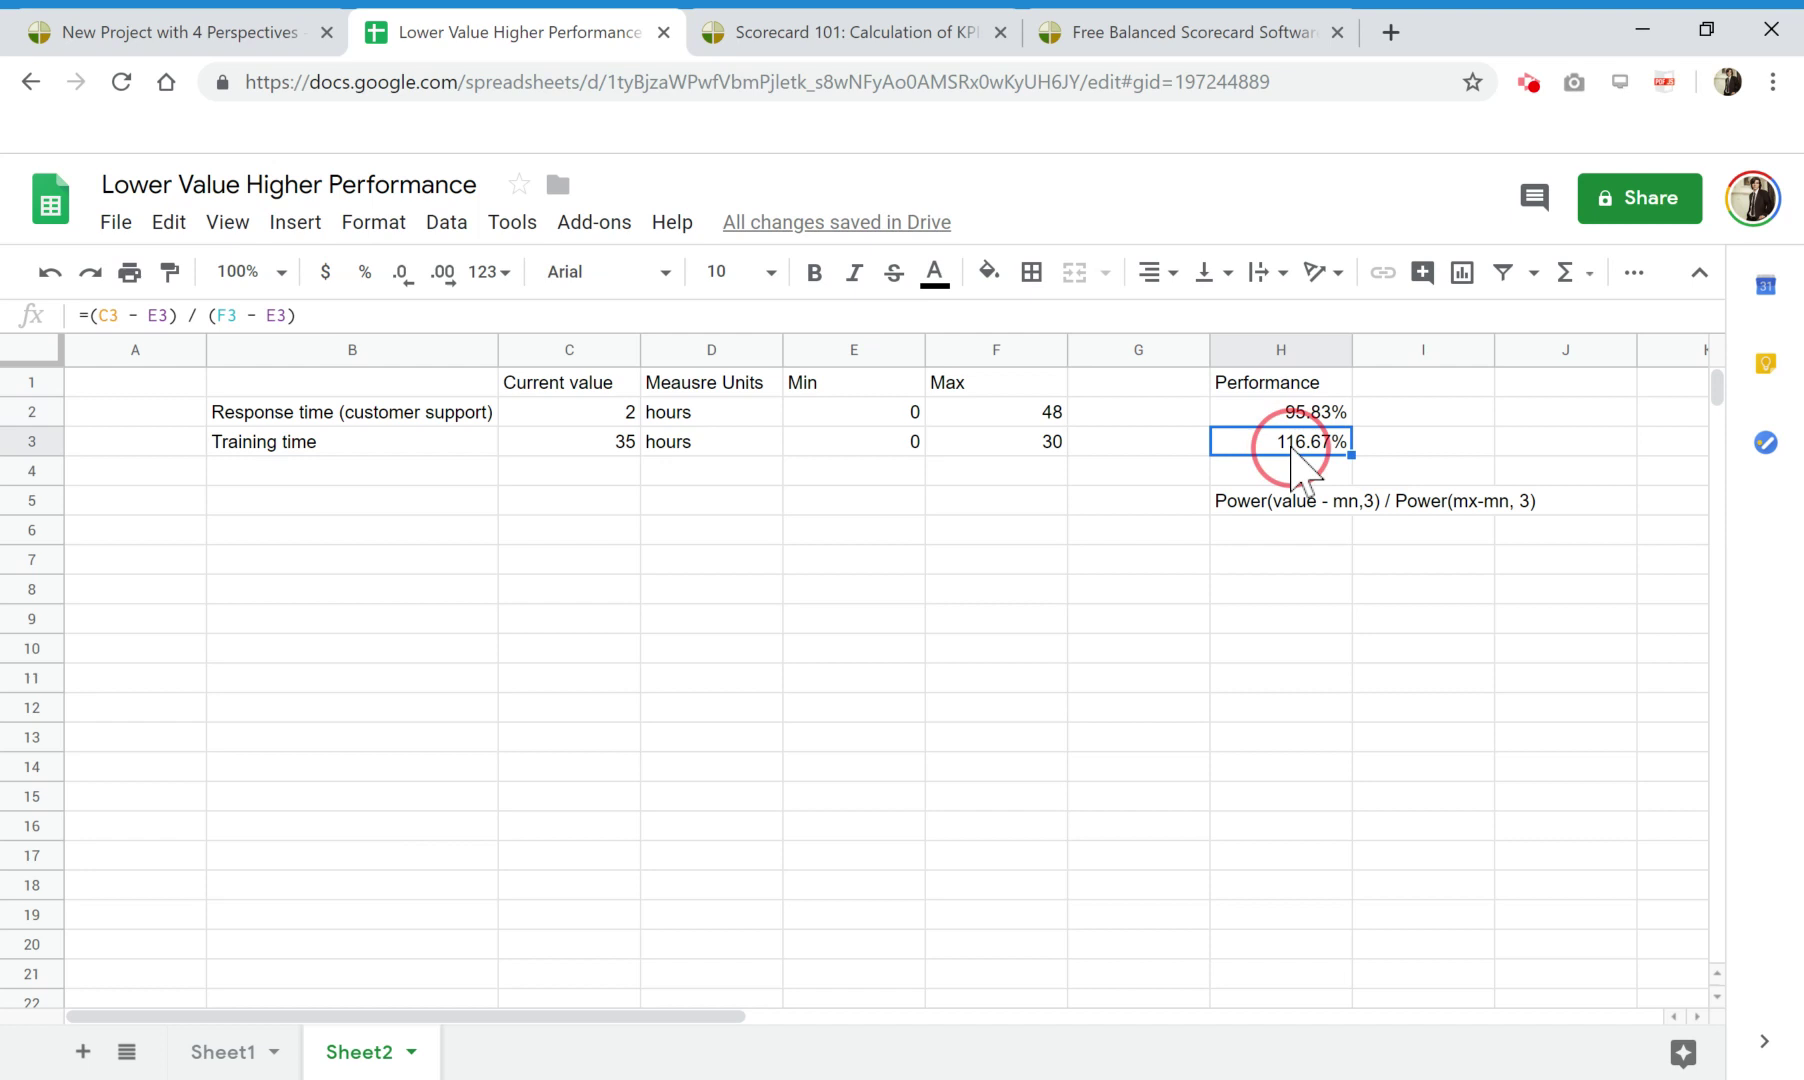
Copy Response time's default optimization formula (mx - value) / (mx - mn) from the editor.
left_click(290, 45)
left_click(242, 610)
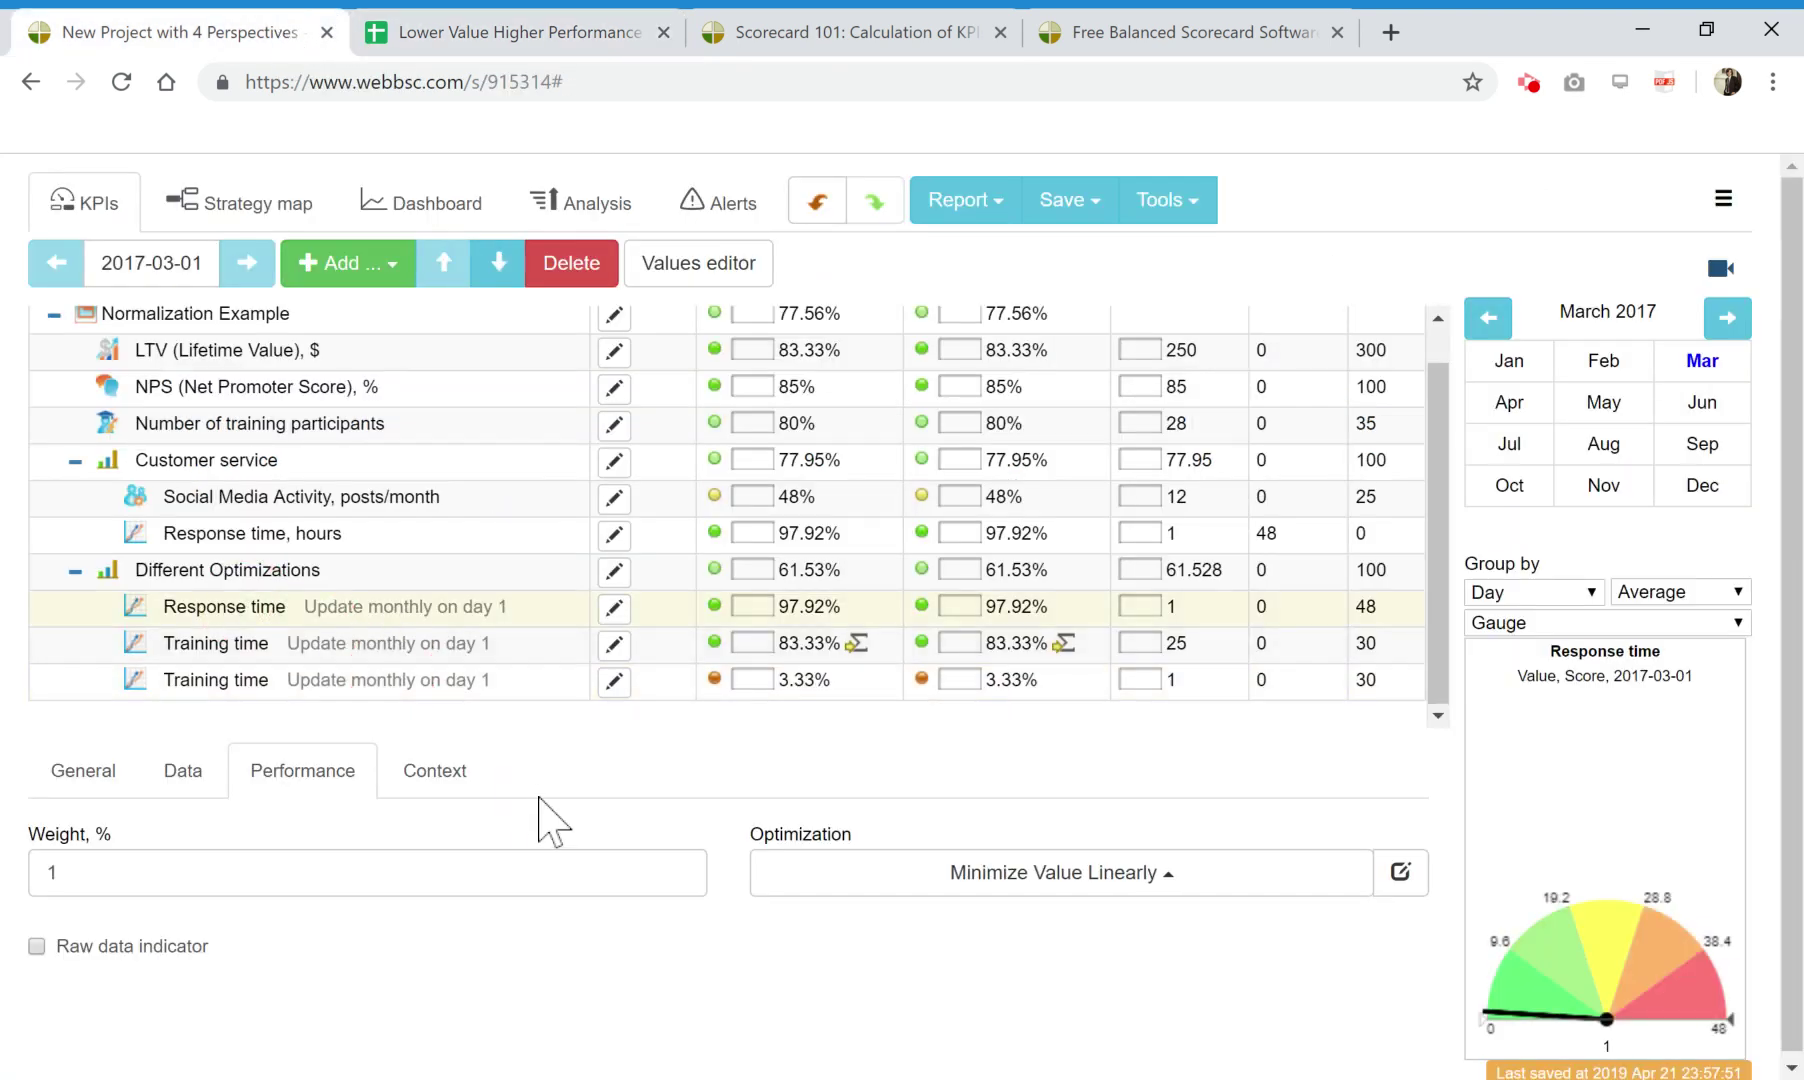
left_click(1150, 880)
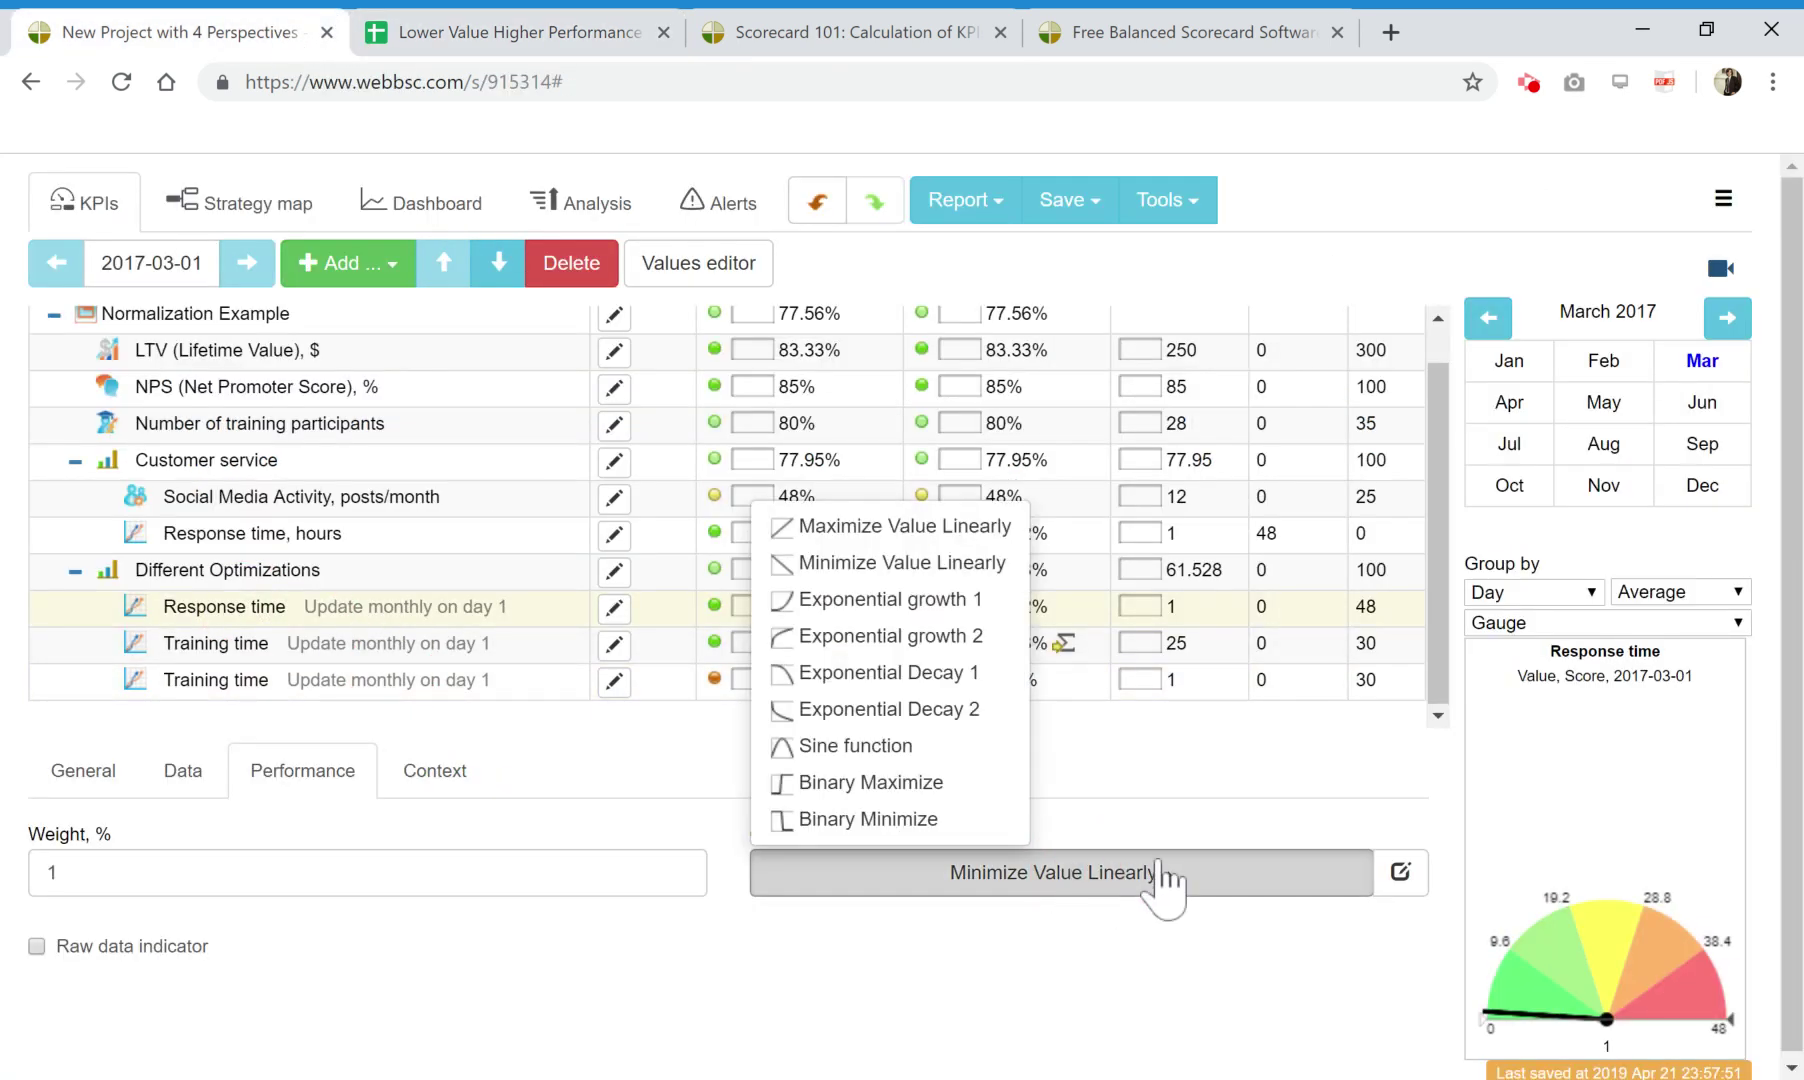
left_click(1405, 885)
triple_click(785, 387)
key("ctrl+c")
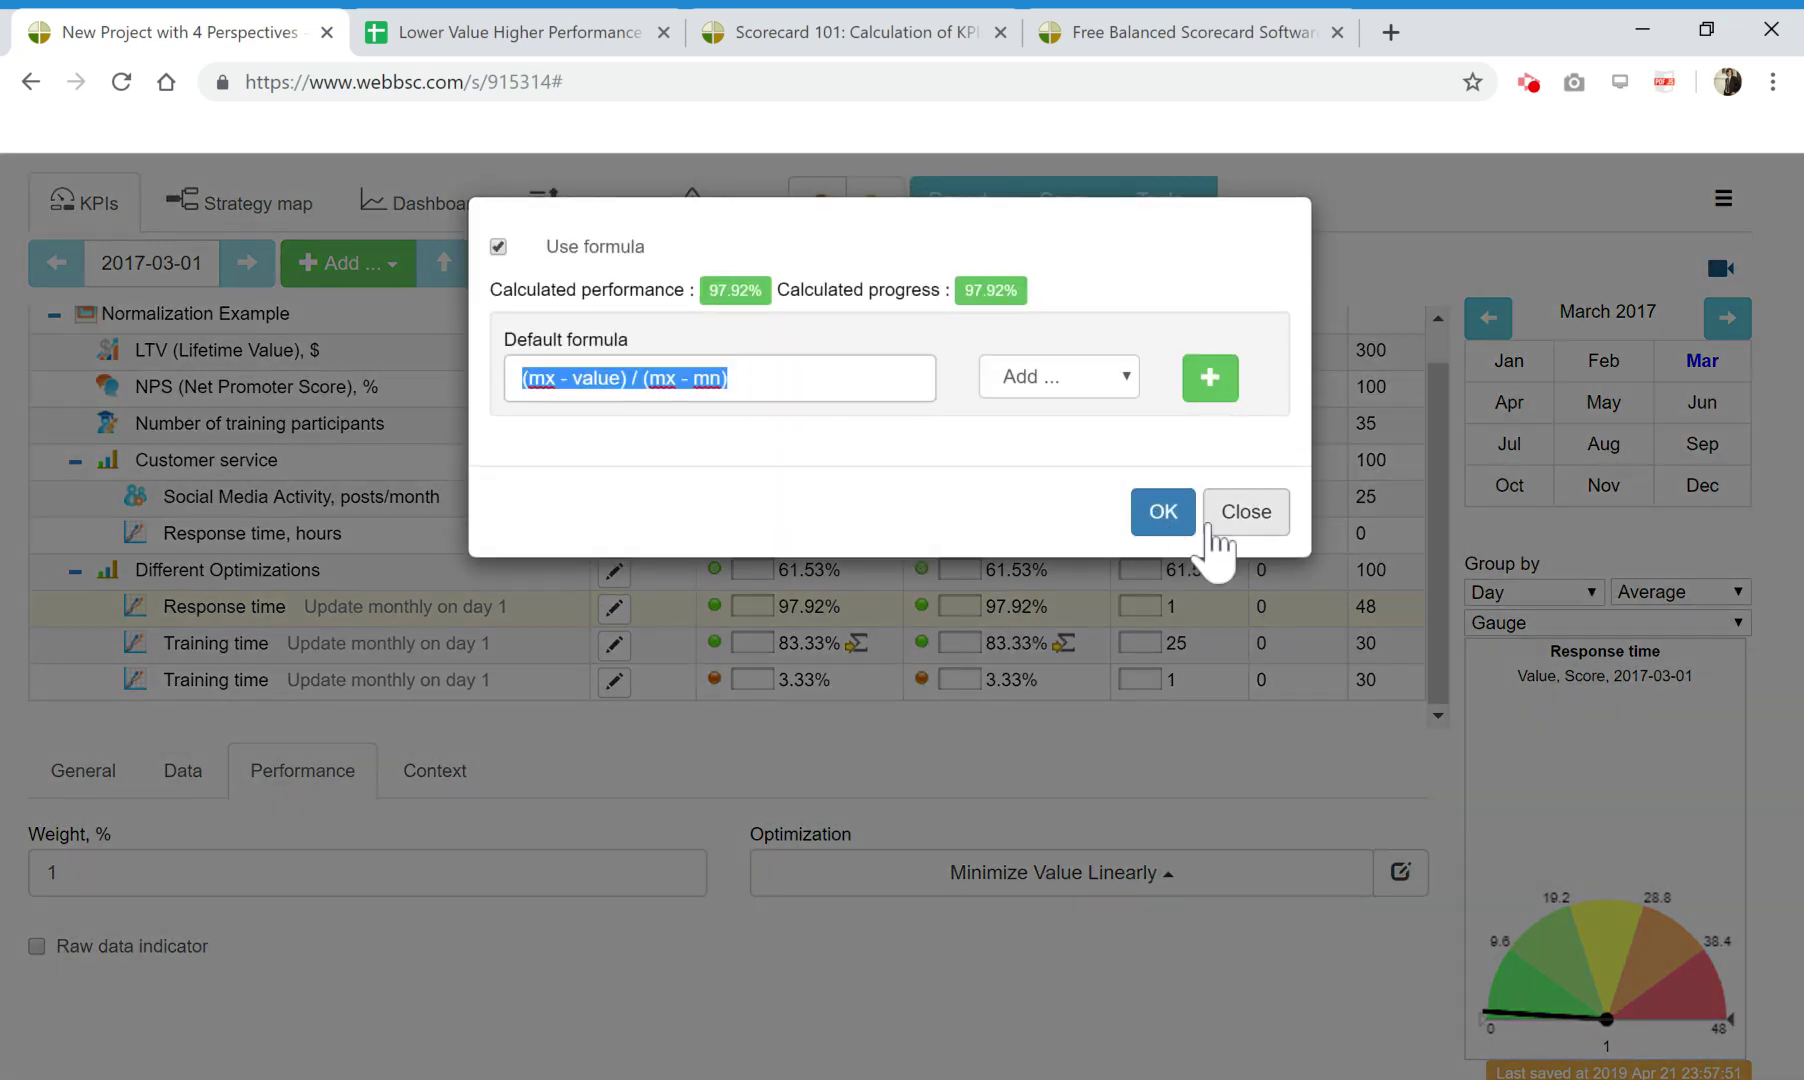
left_click(1240, 540)
Paste the formula into spreadsheet cell I2 and return to the scorecard.
left_click(535, 32)
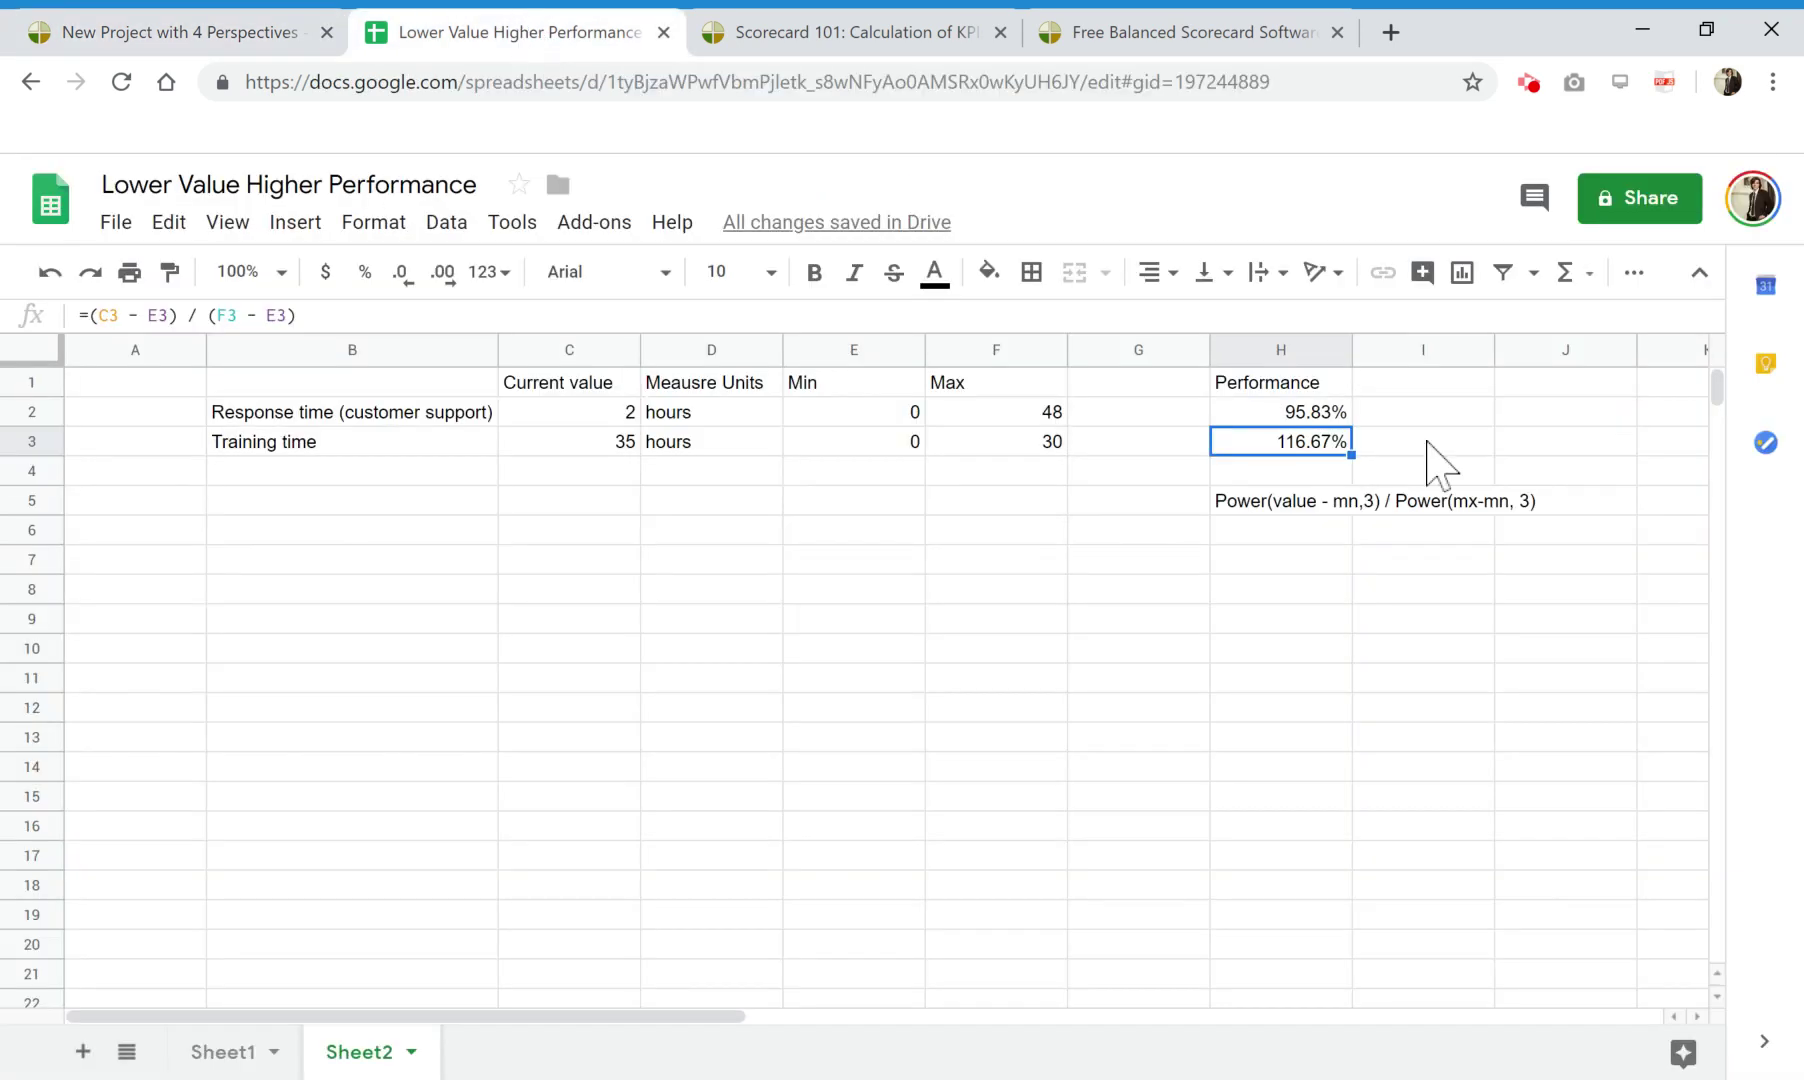
left_click(1420, 422)
key("ctrl+v")
left_click(1410, 448)
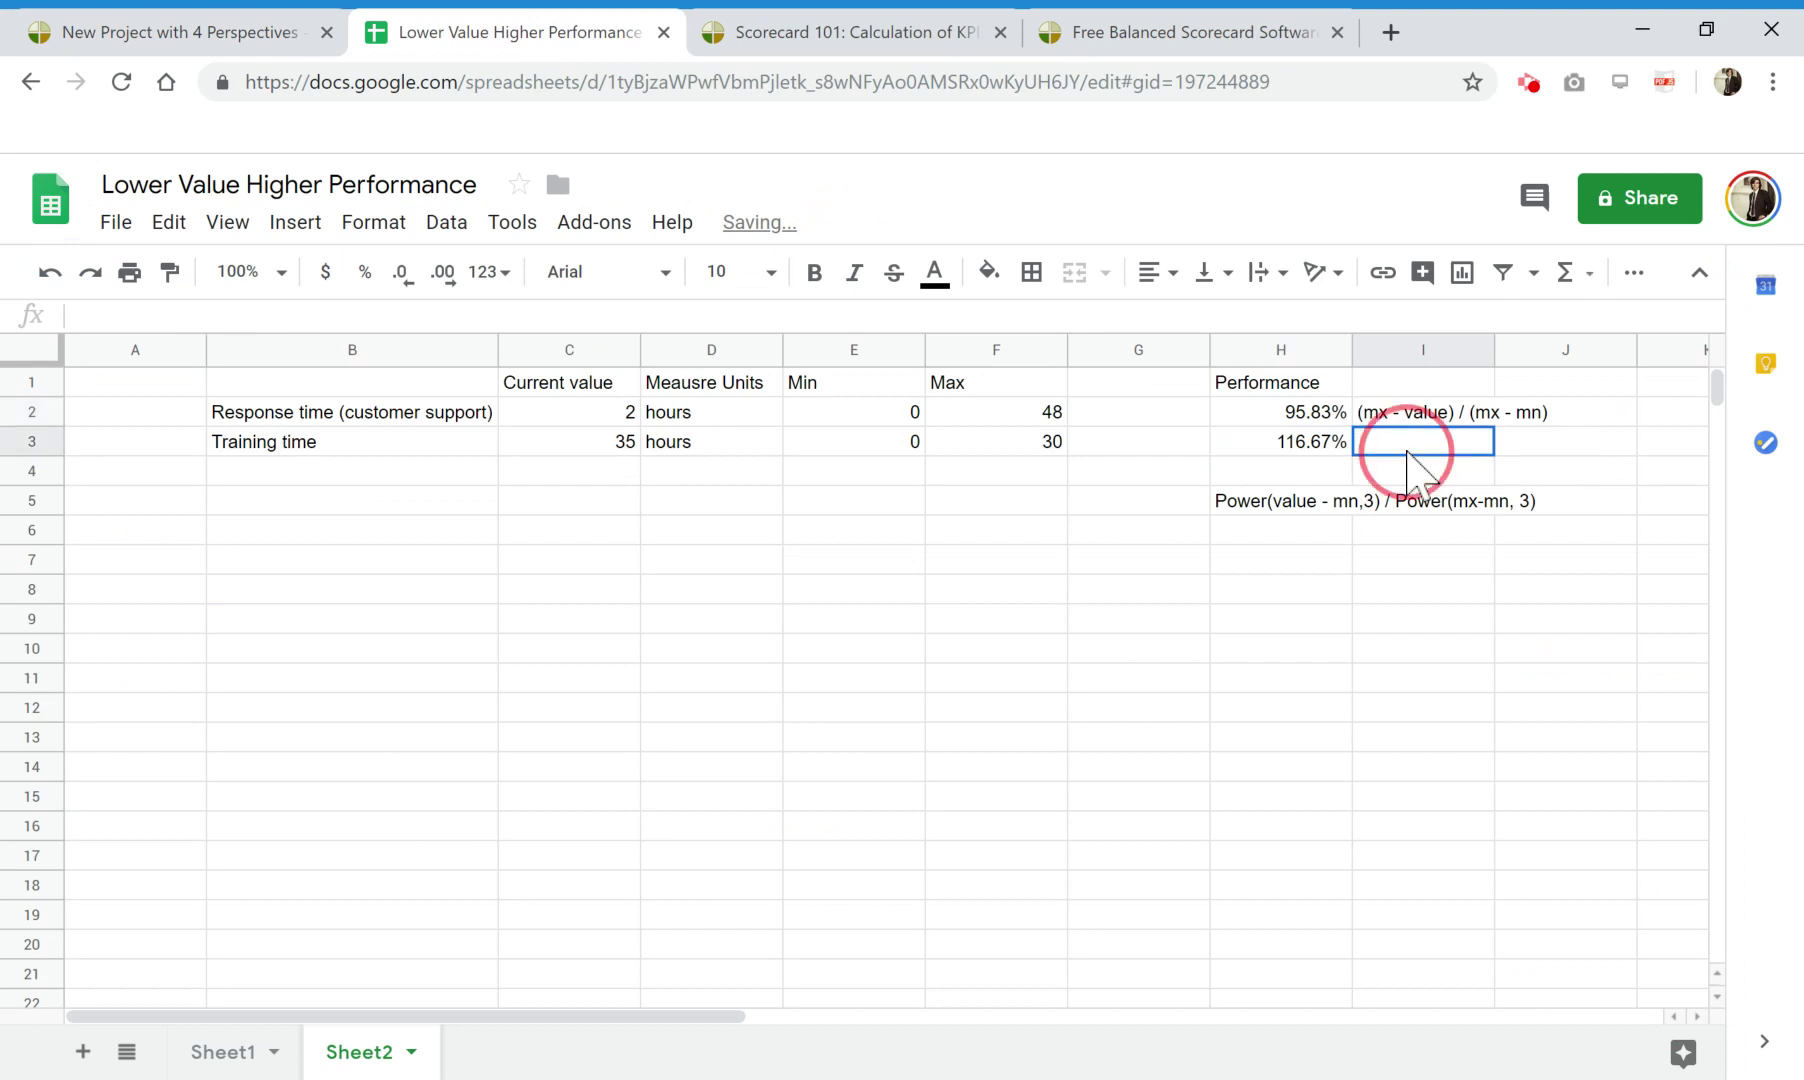
left_click(240, 30)
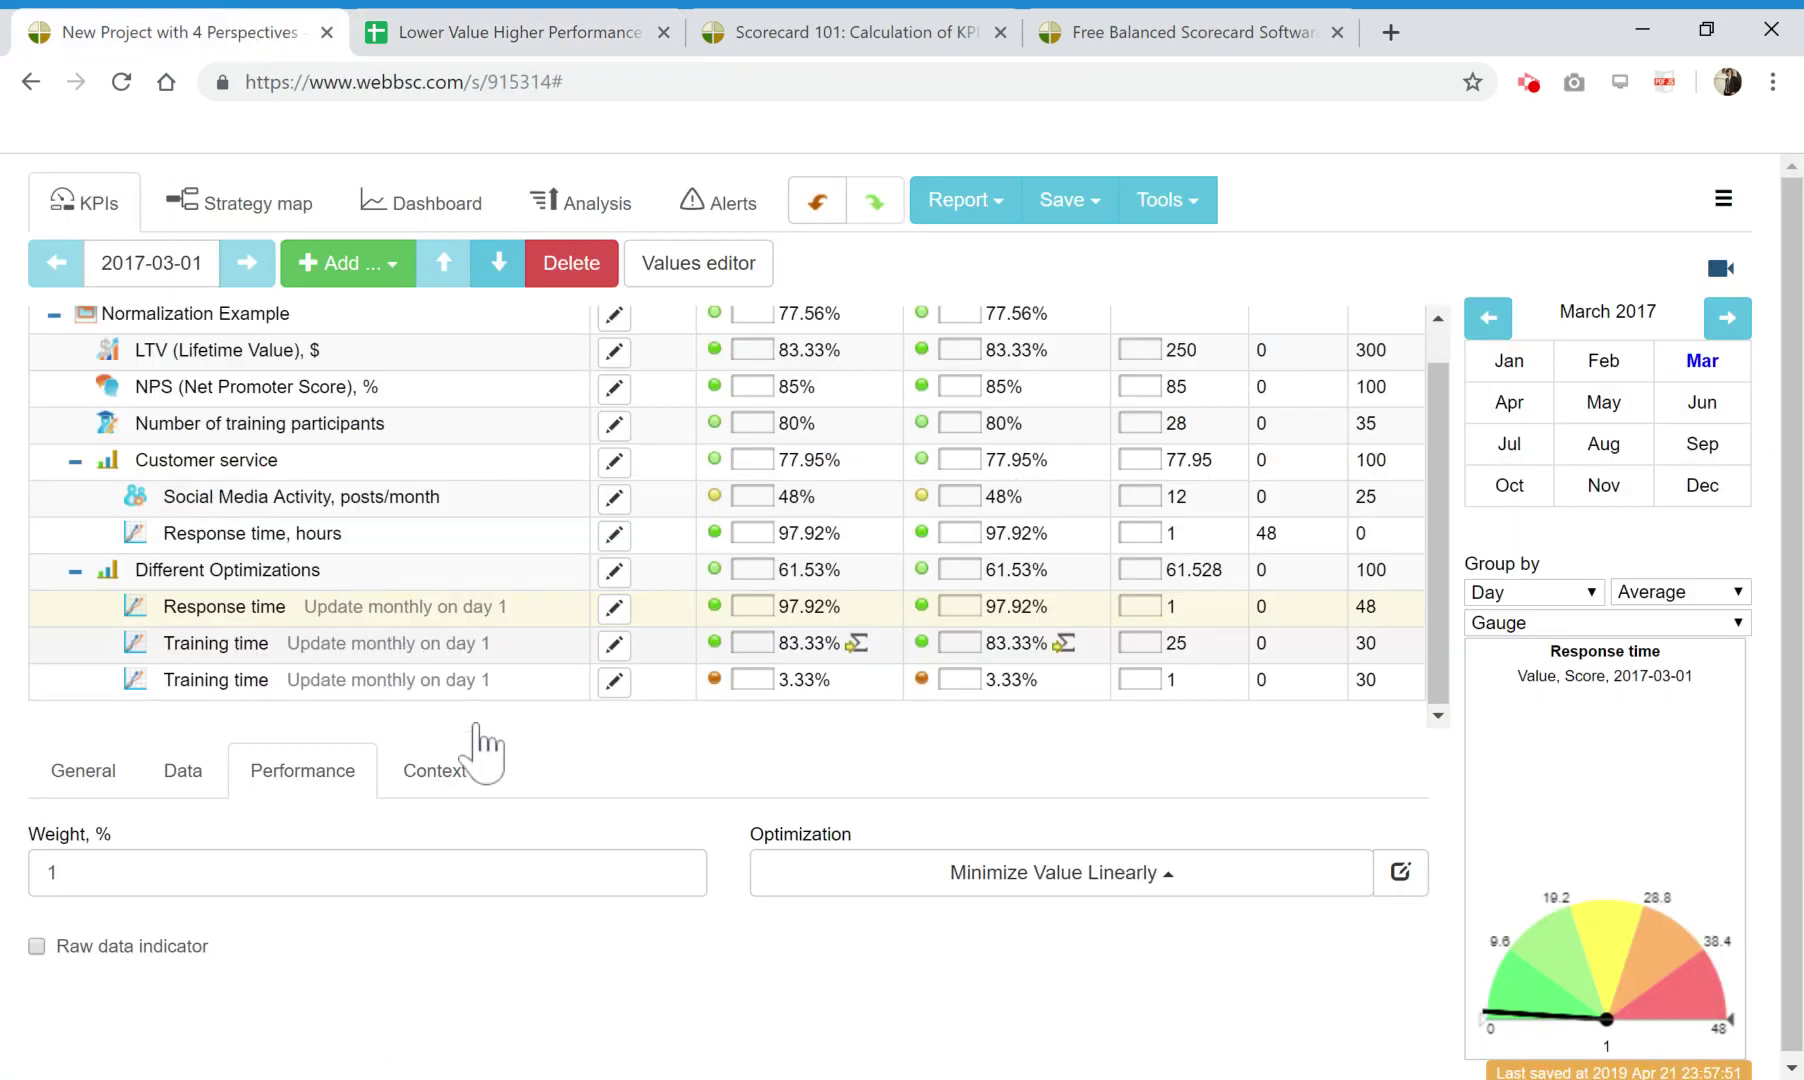
Copy Training time's default formula (value - mn) / (mx - mn) and paste it into cell I3.
key("Down")
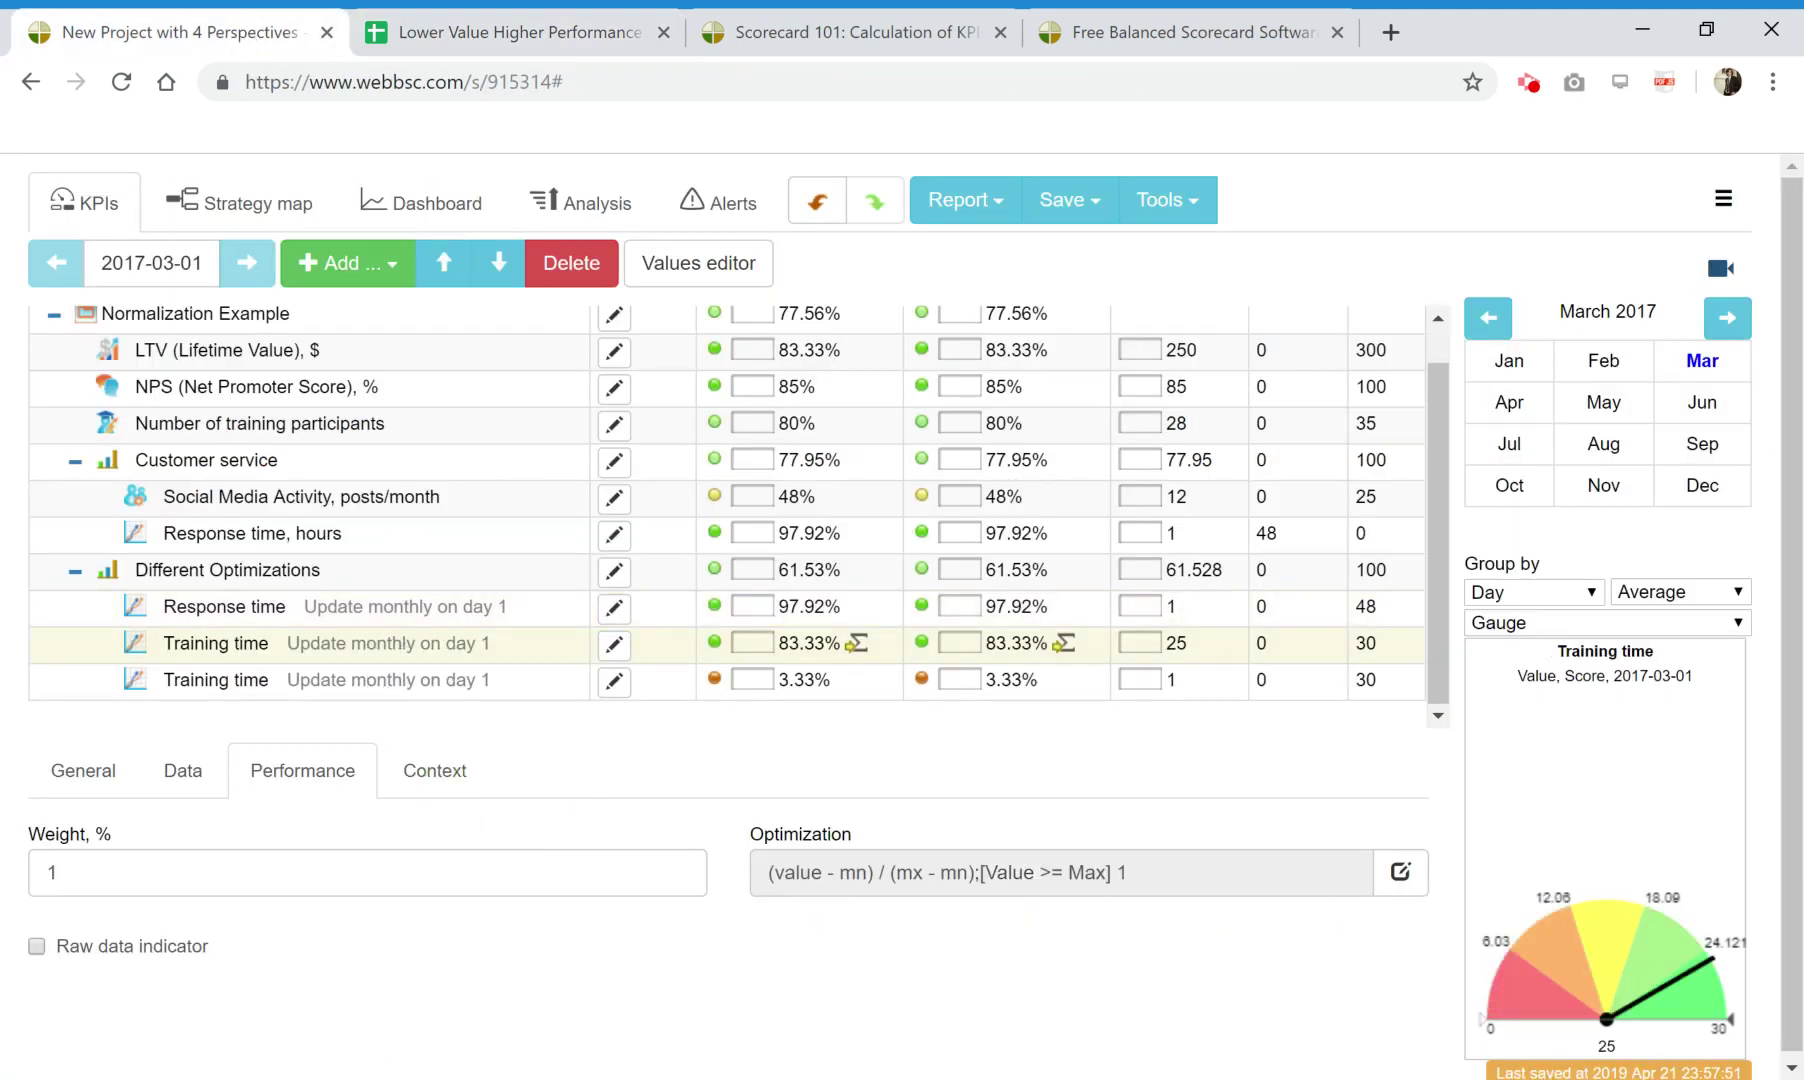
left_click(1400, 872)
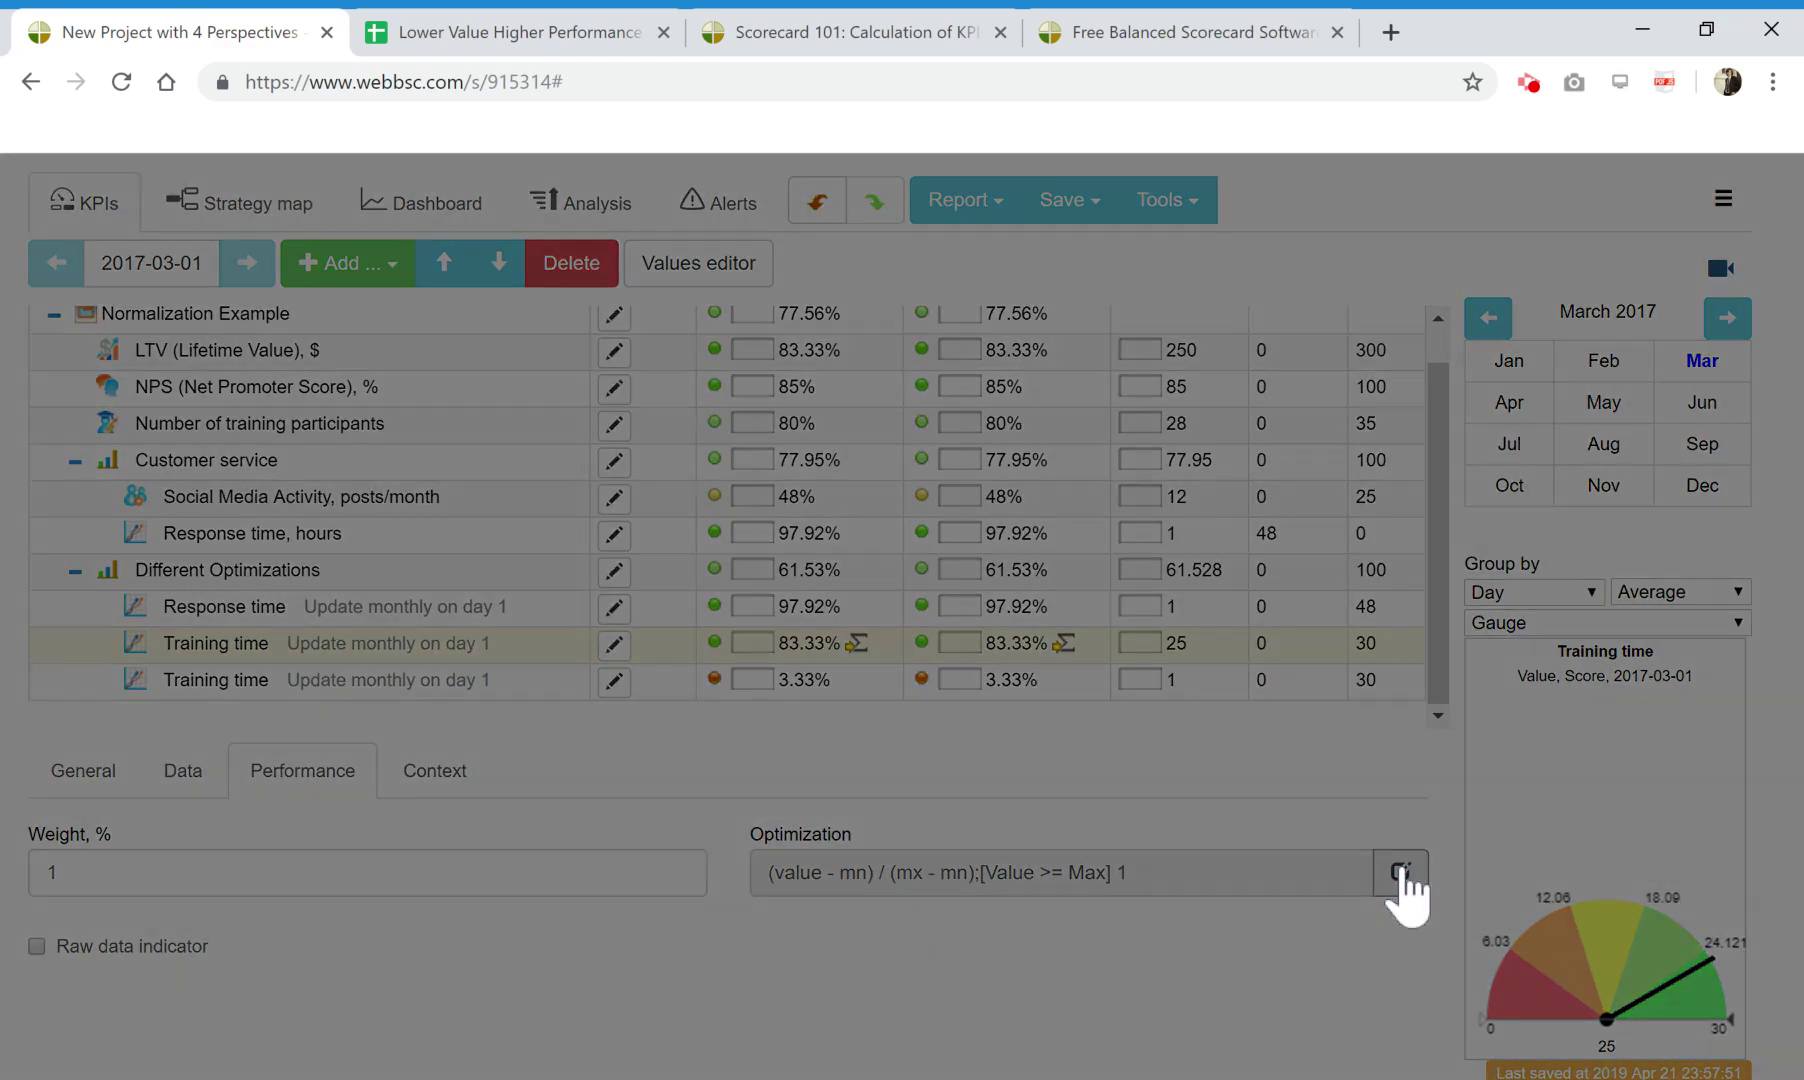
left_click(806, 383)
left_click_drag(830, 379, 235, 345)
key("ctrl+c")
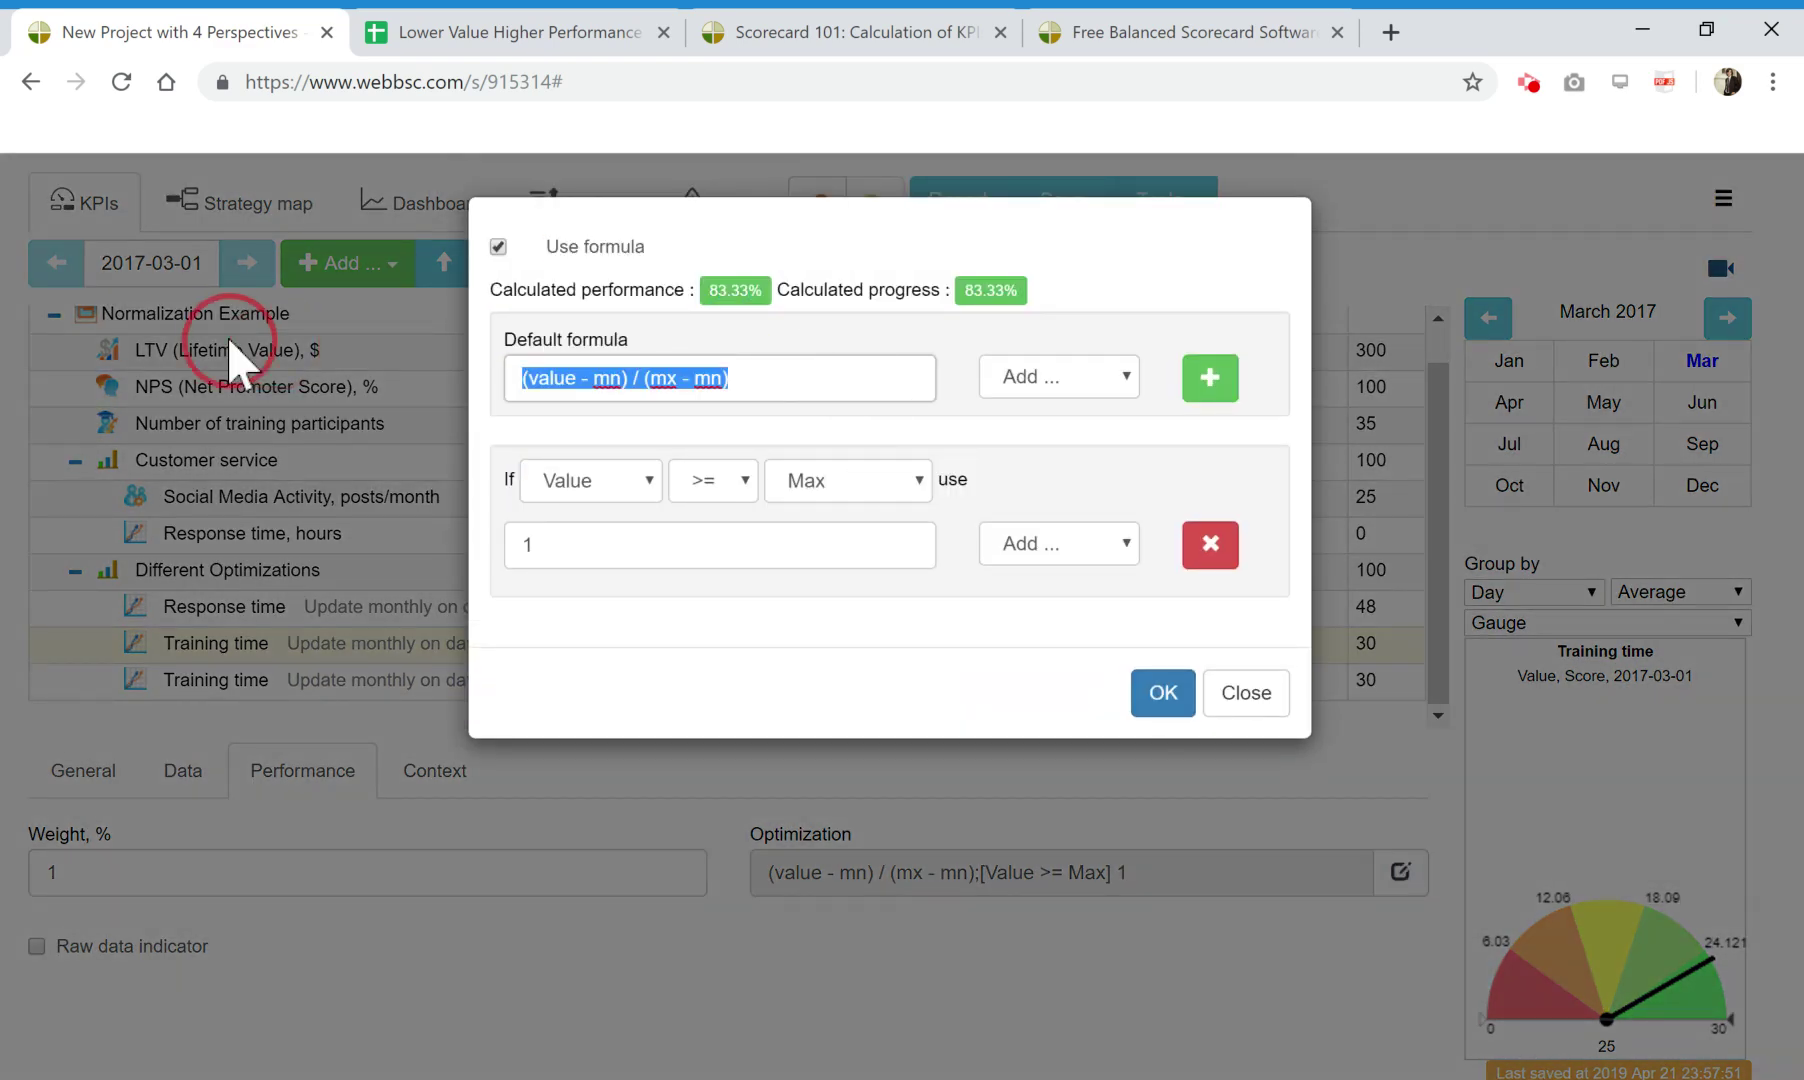
left_click(552, 30)
key("ctrl+v")
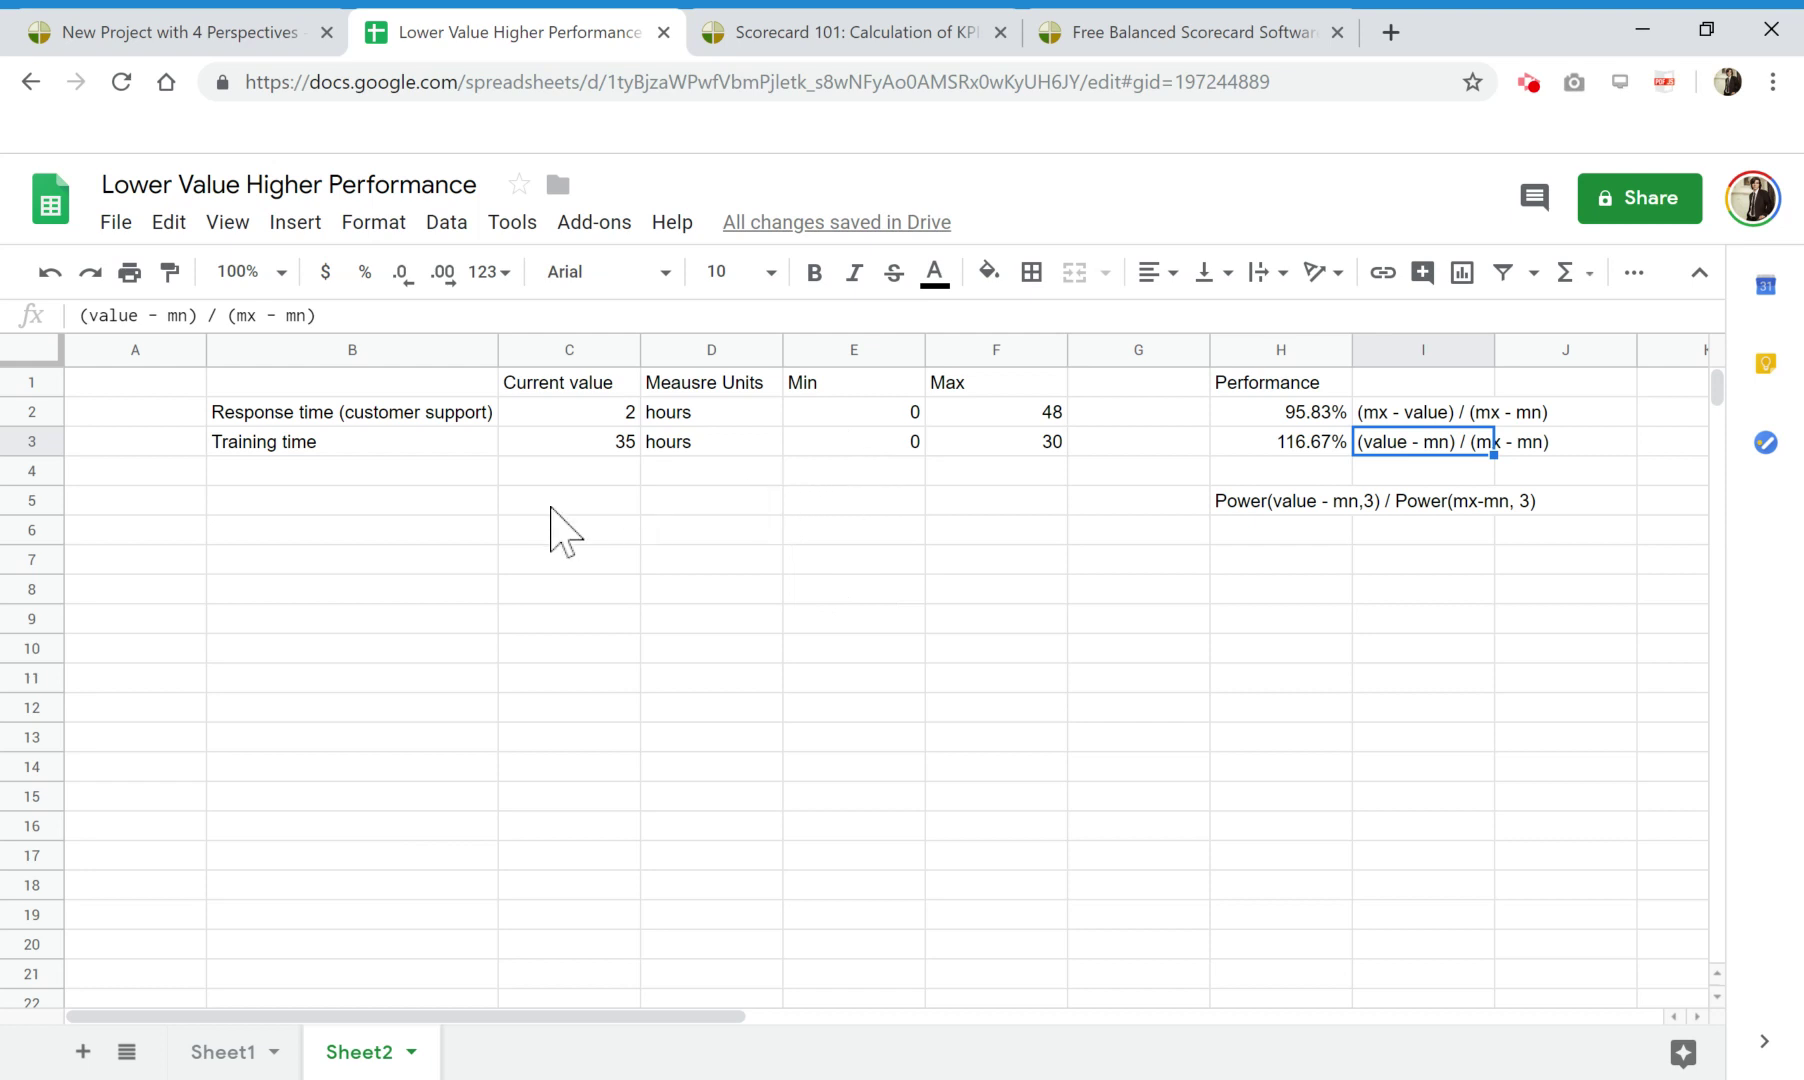
Glance at the freeware page, then close the scorecard's formula editor.
left_click(1115, 34)
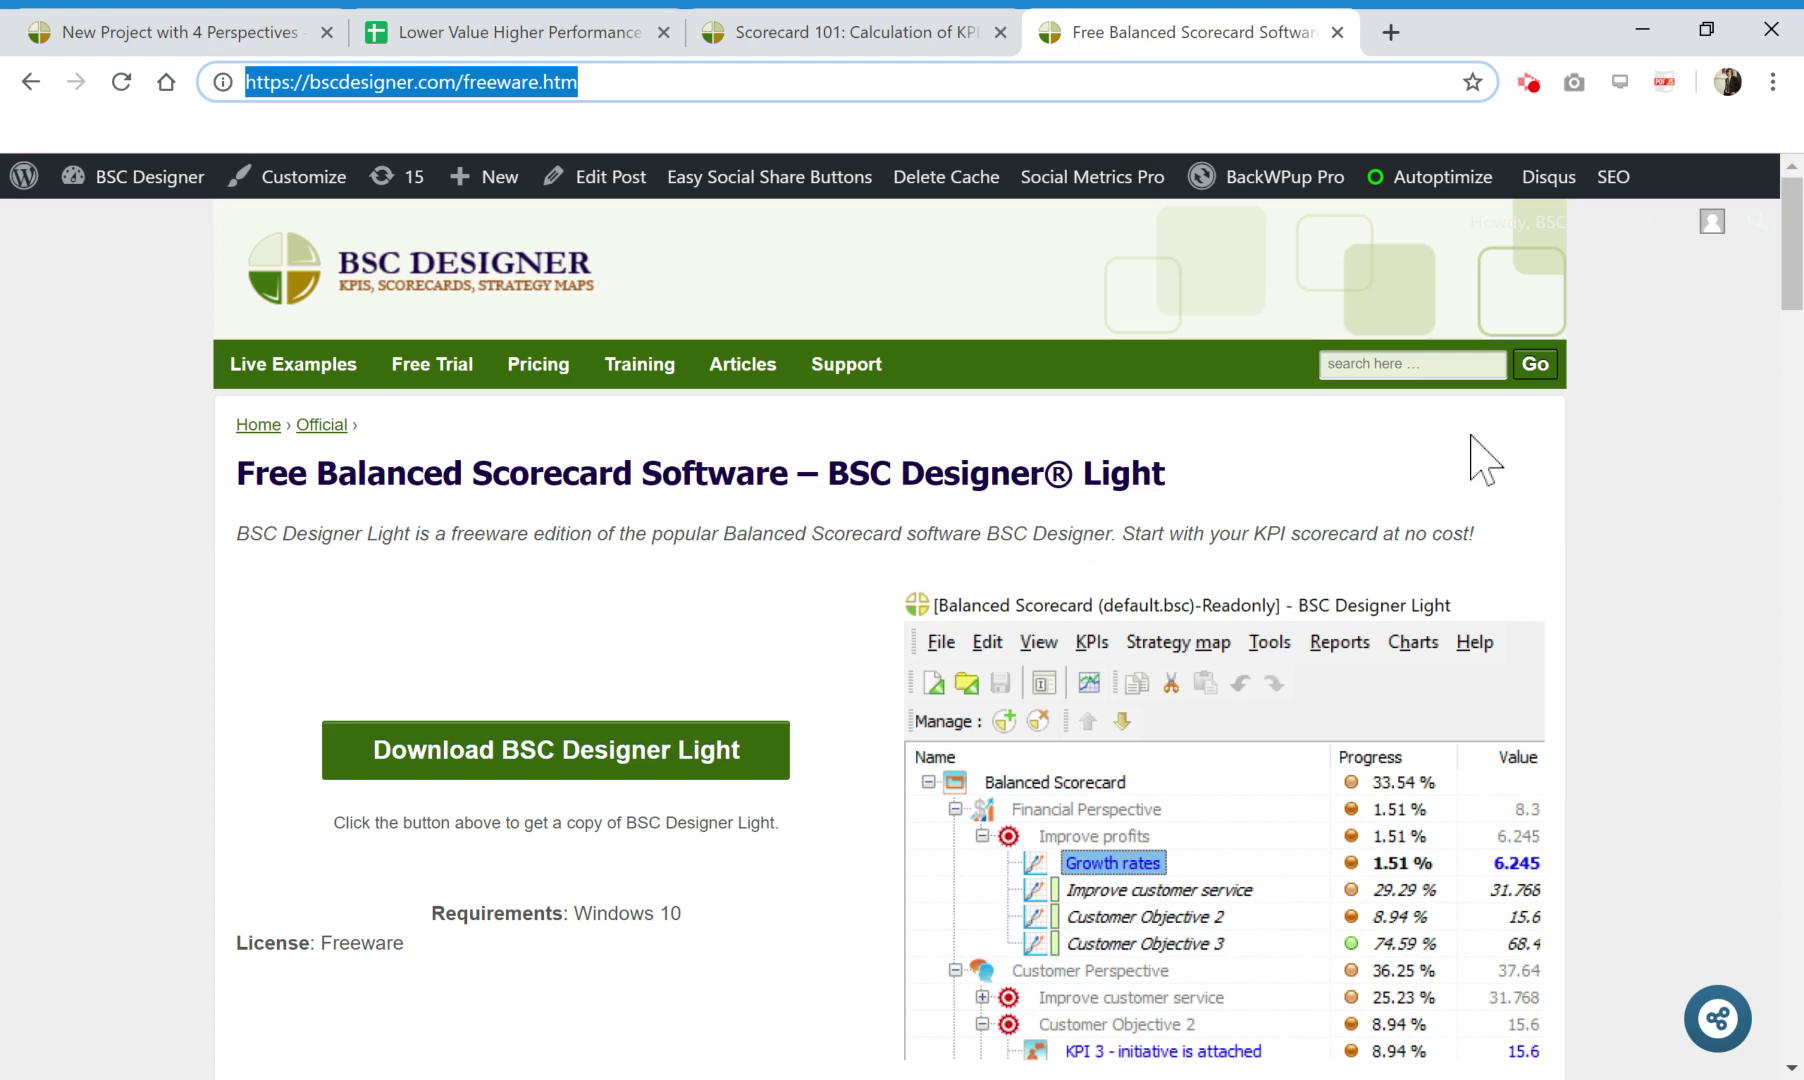
left_click(175, 32)
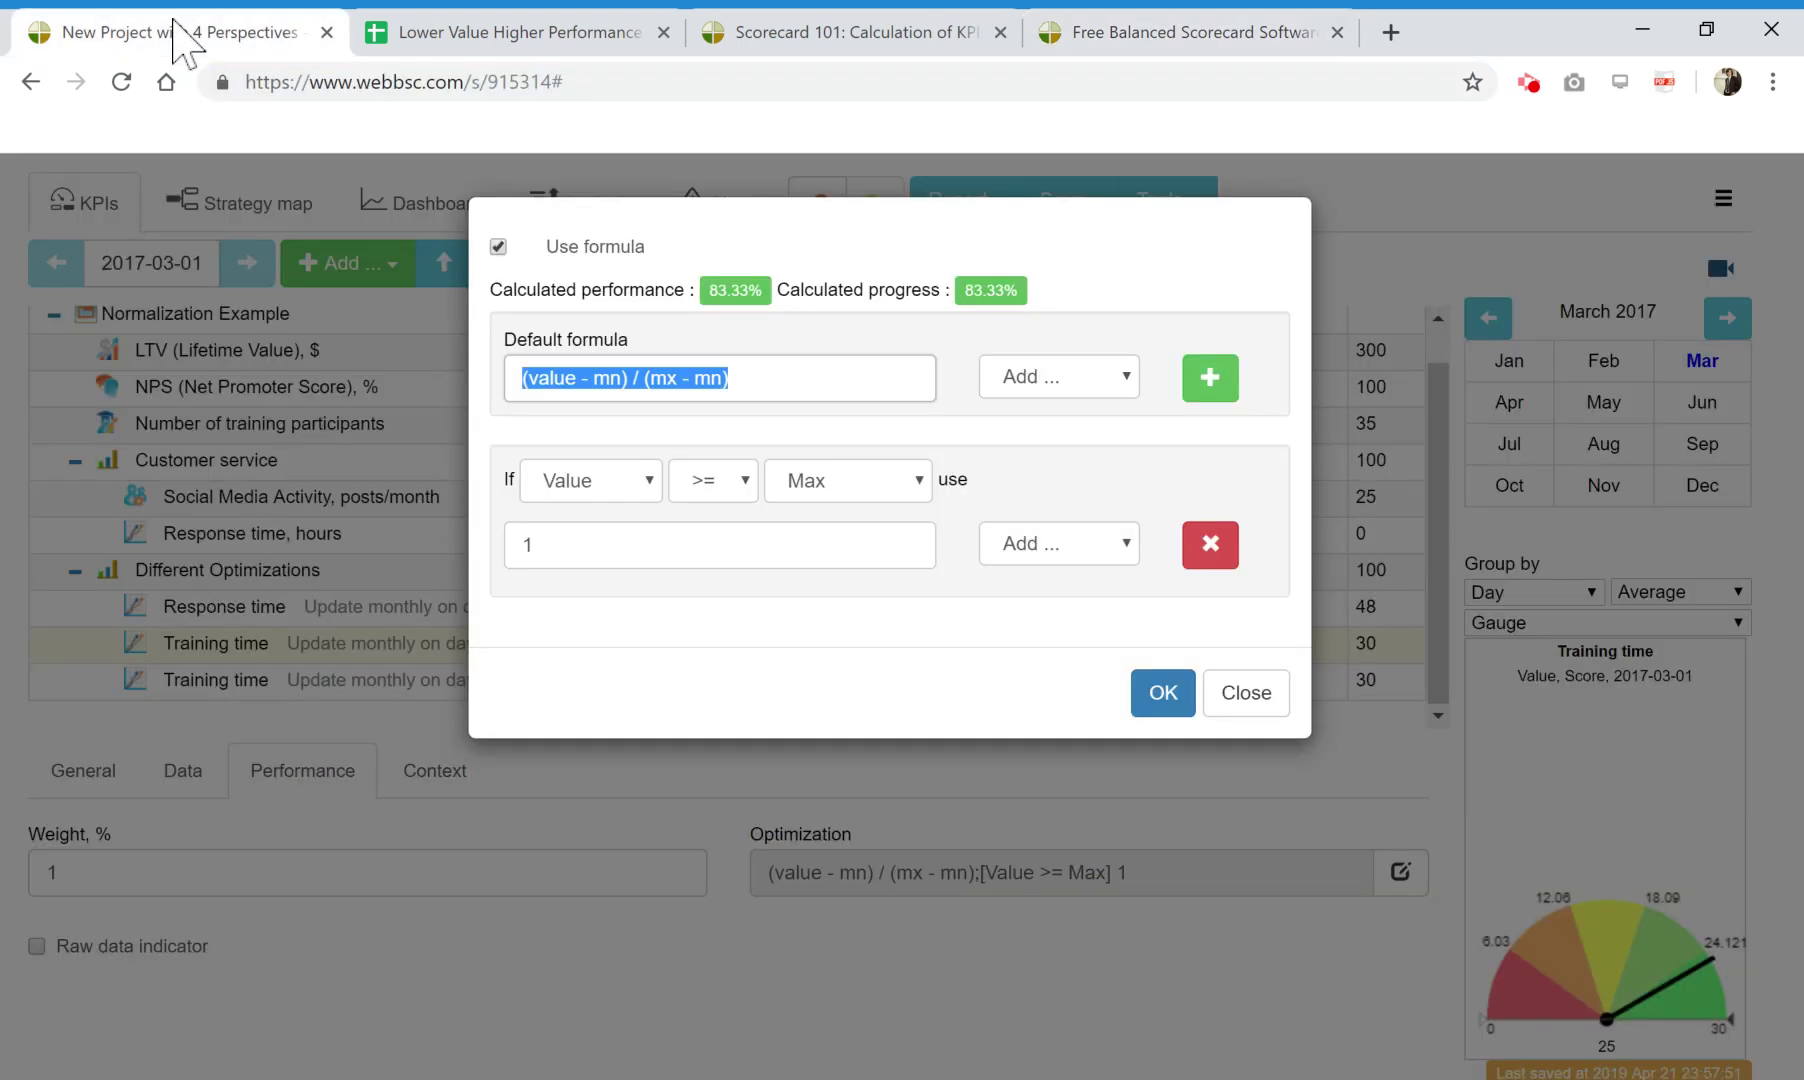
left_click(1248, 698)
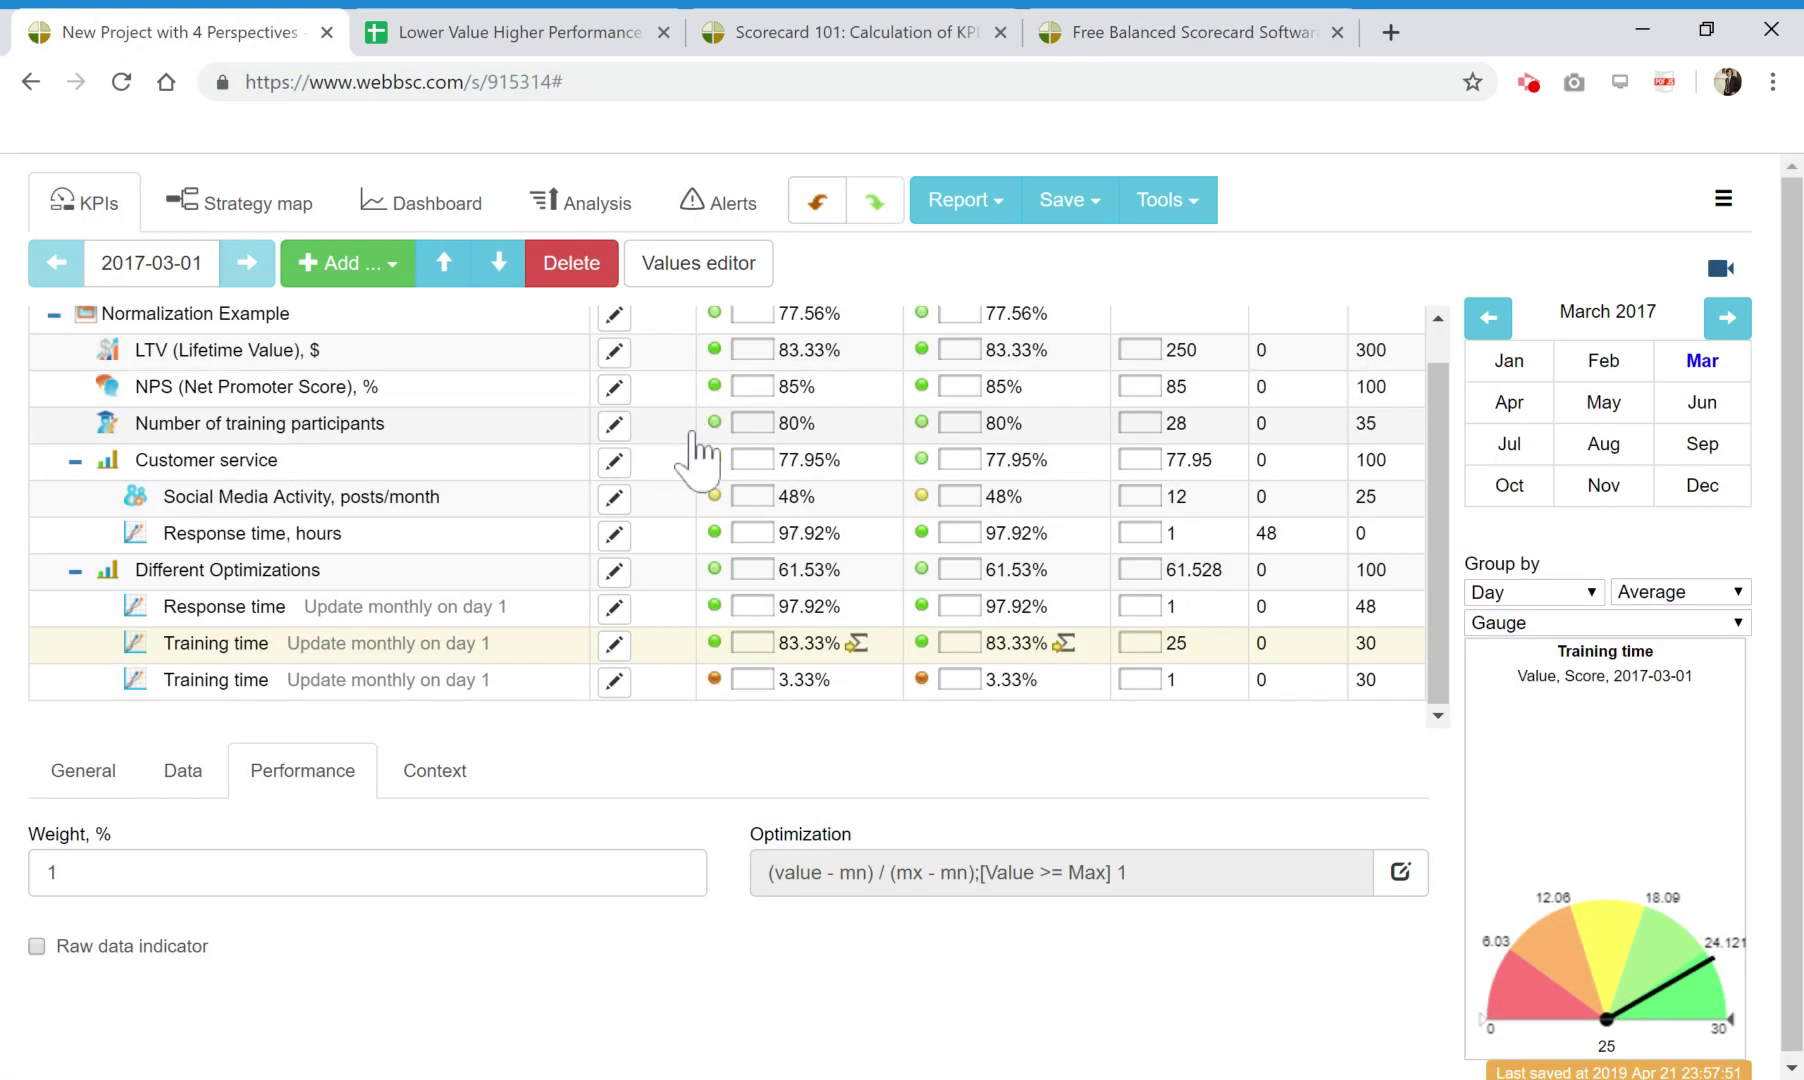
scroll(1071, 483, "up", 1)
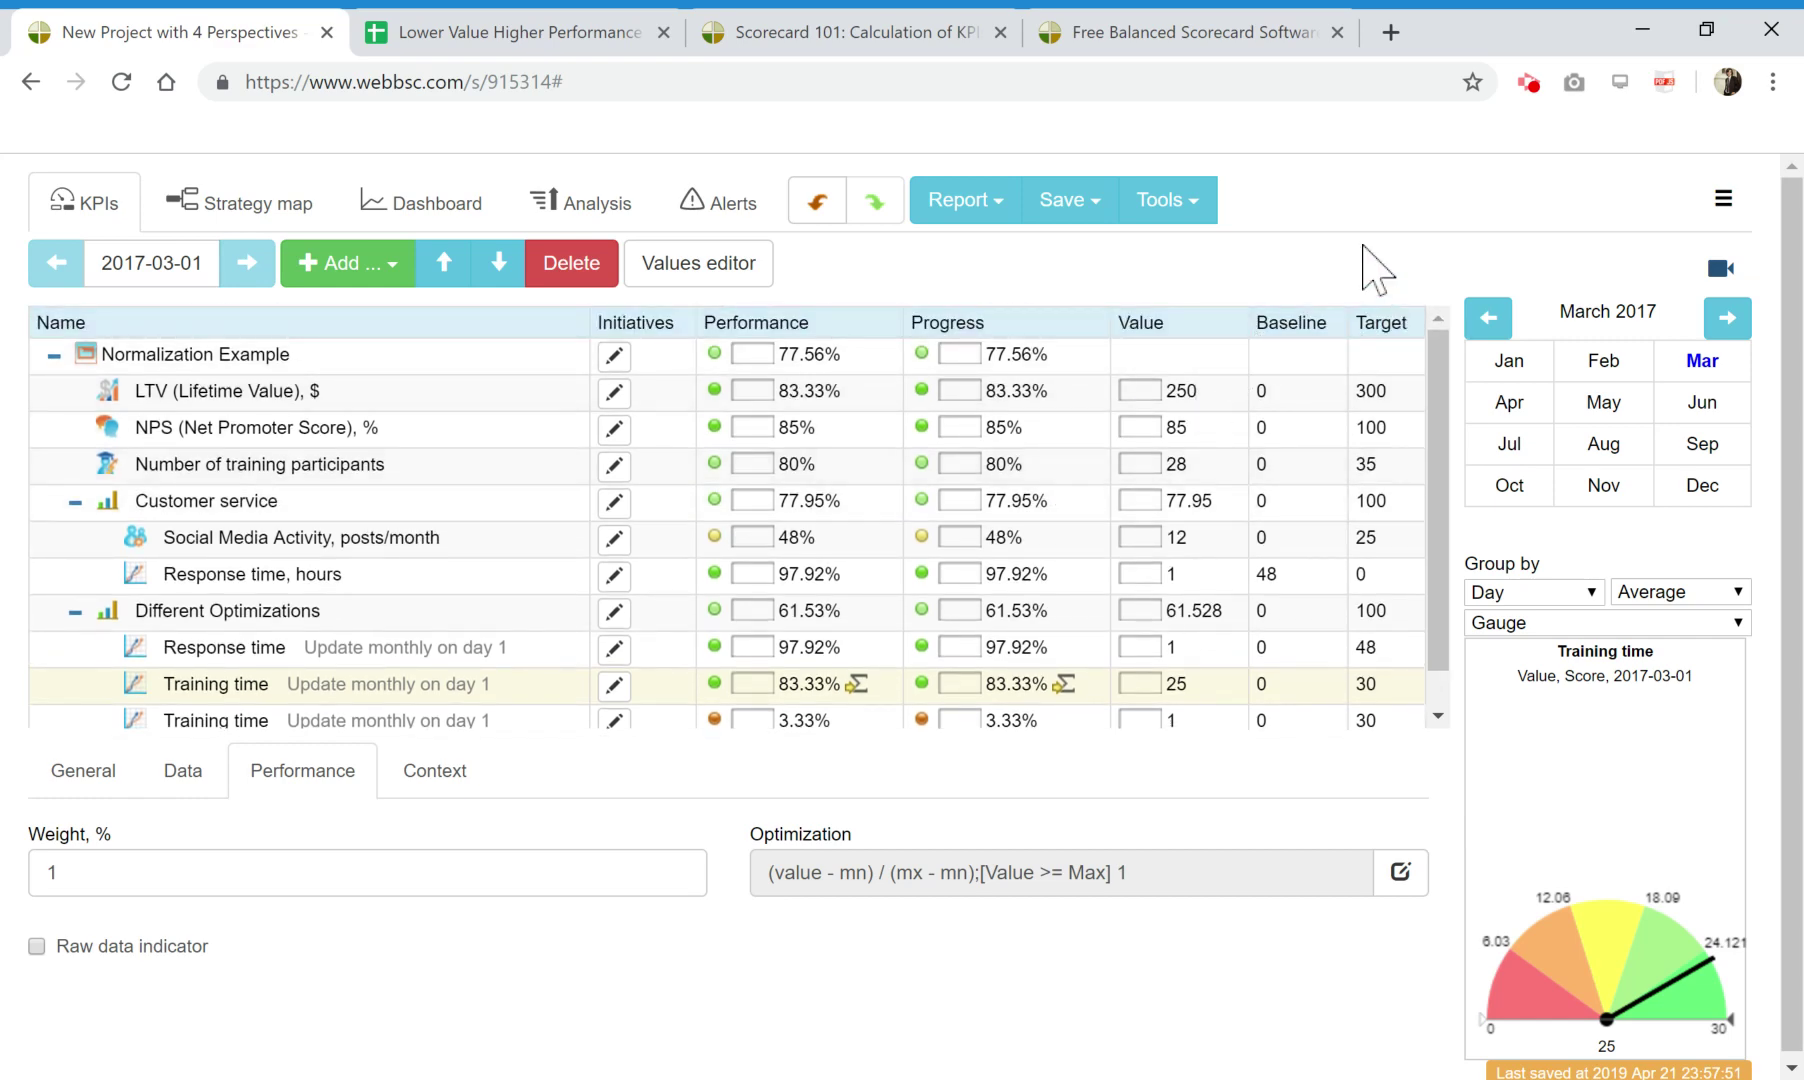
Present the BSC Designer Light freeware page, highlighting the product name and scrolling its features.
left_click(1162, 16)
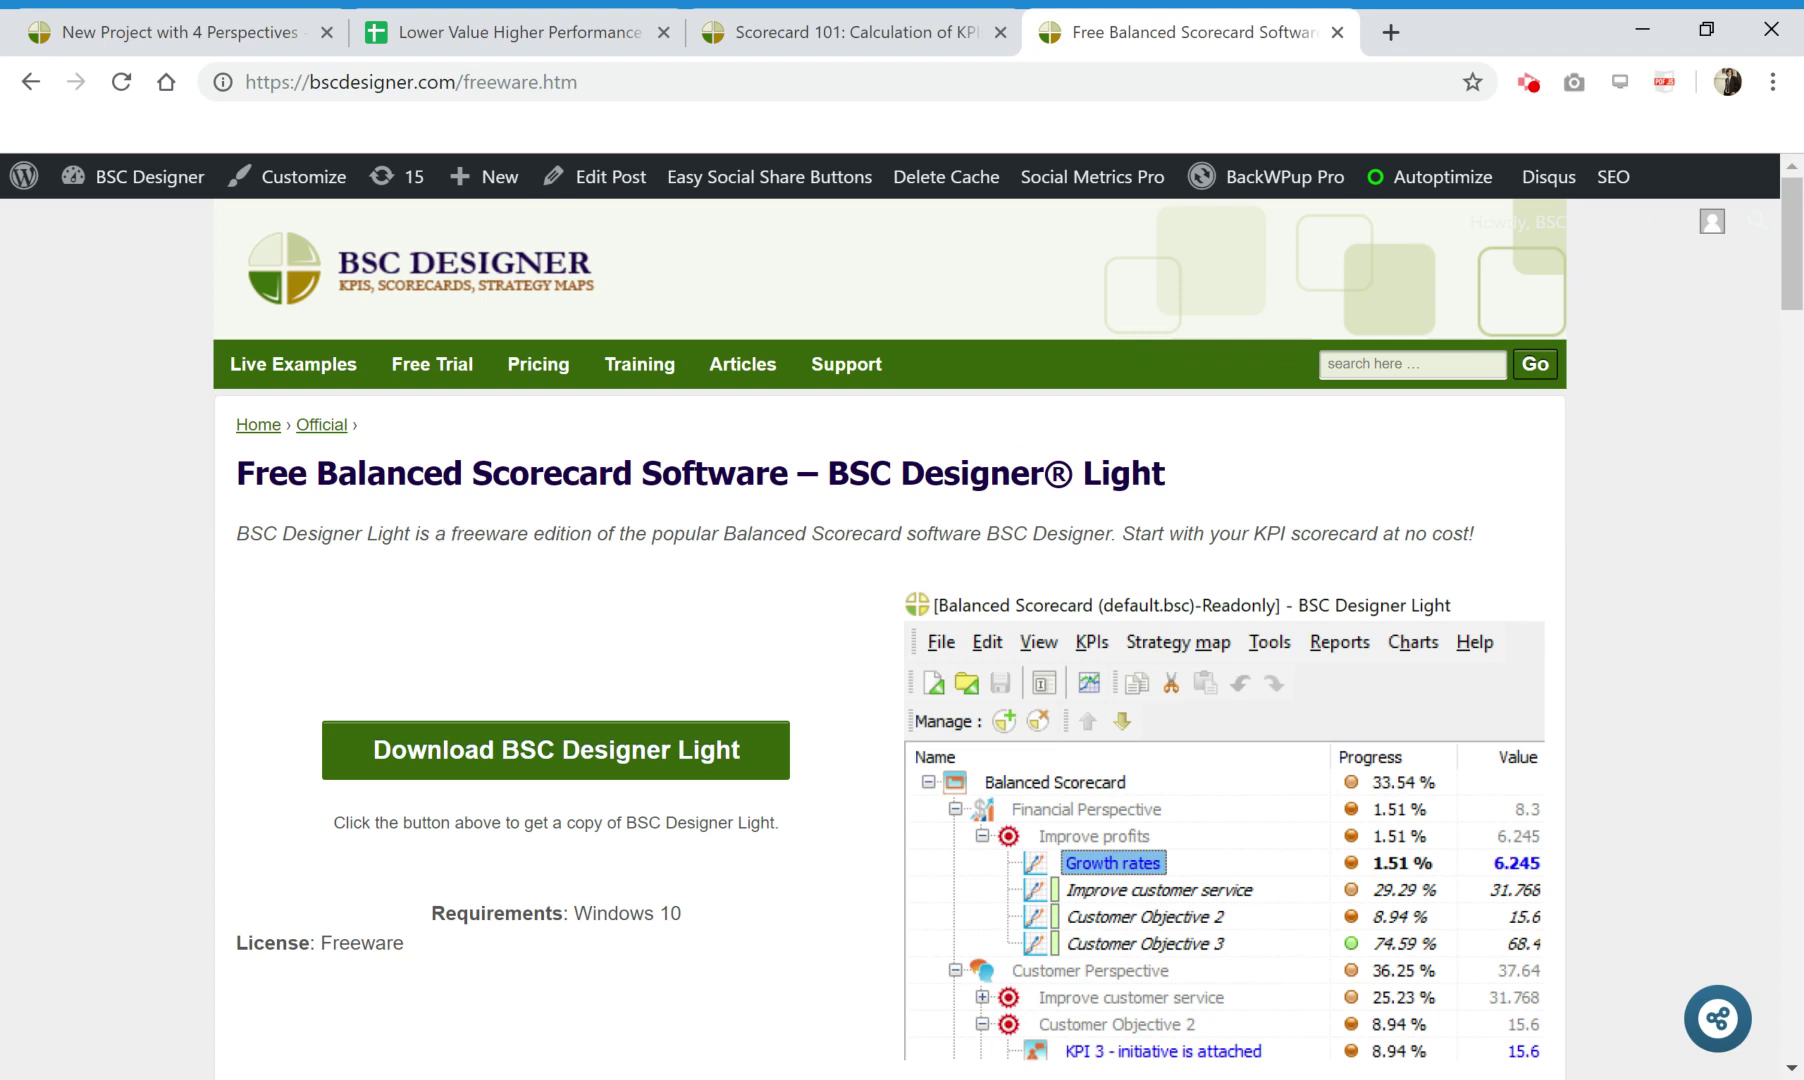
left_click_drag(1200, 488, 838, 480)
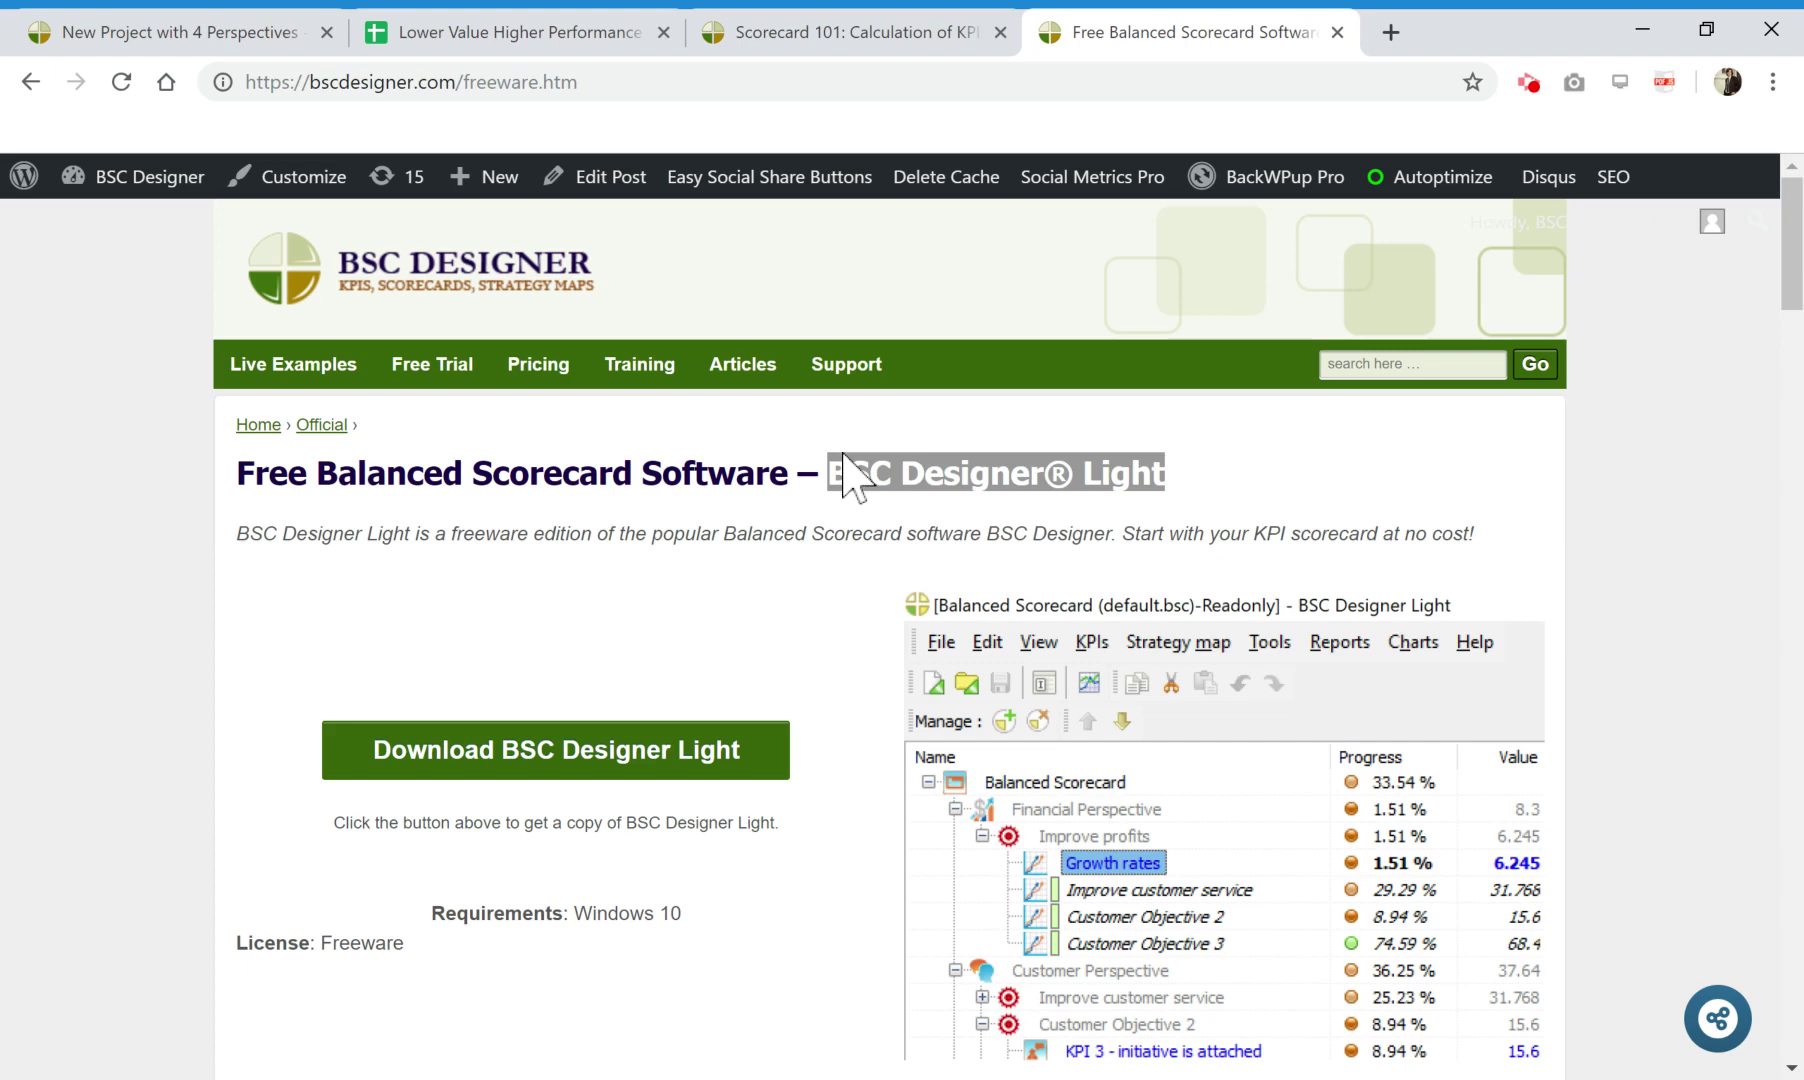
scroll(322, 564, "down", 8)
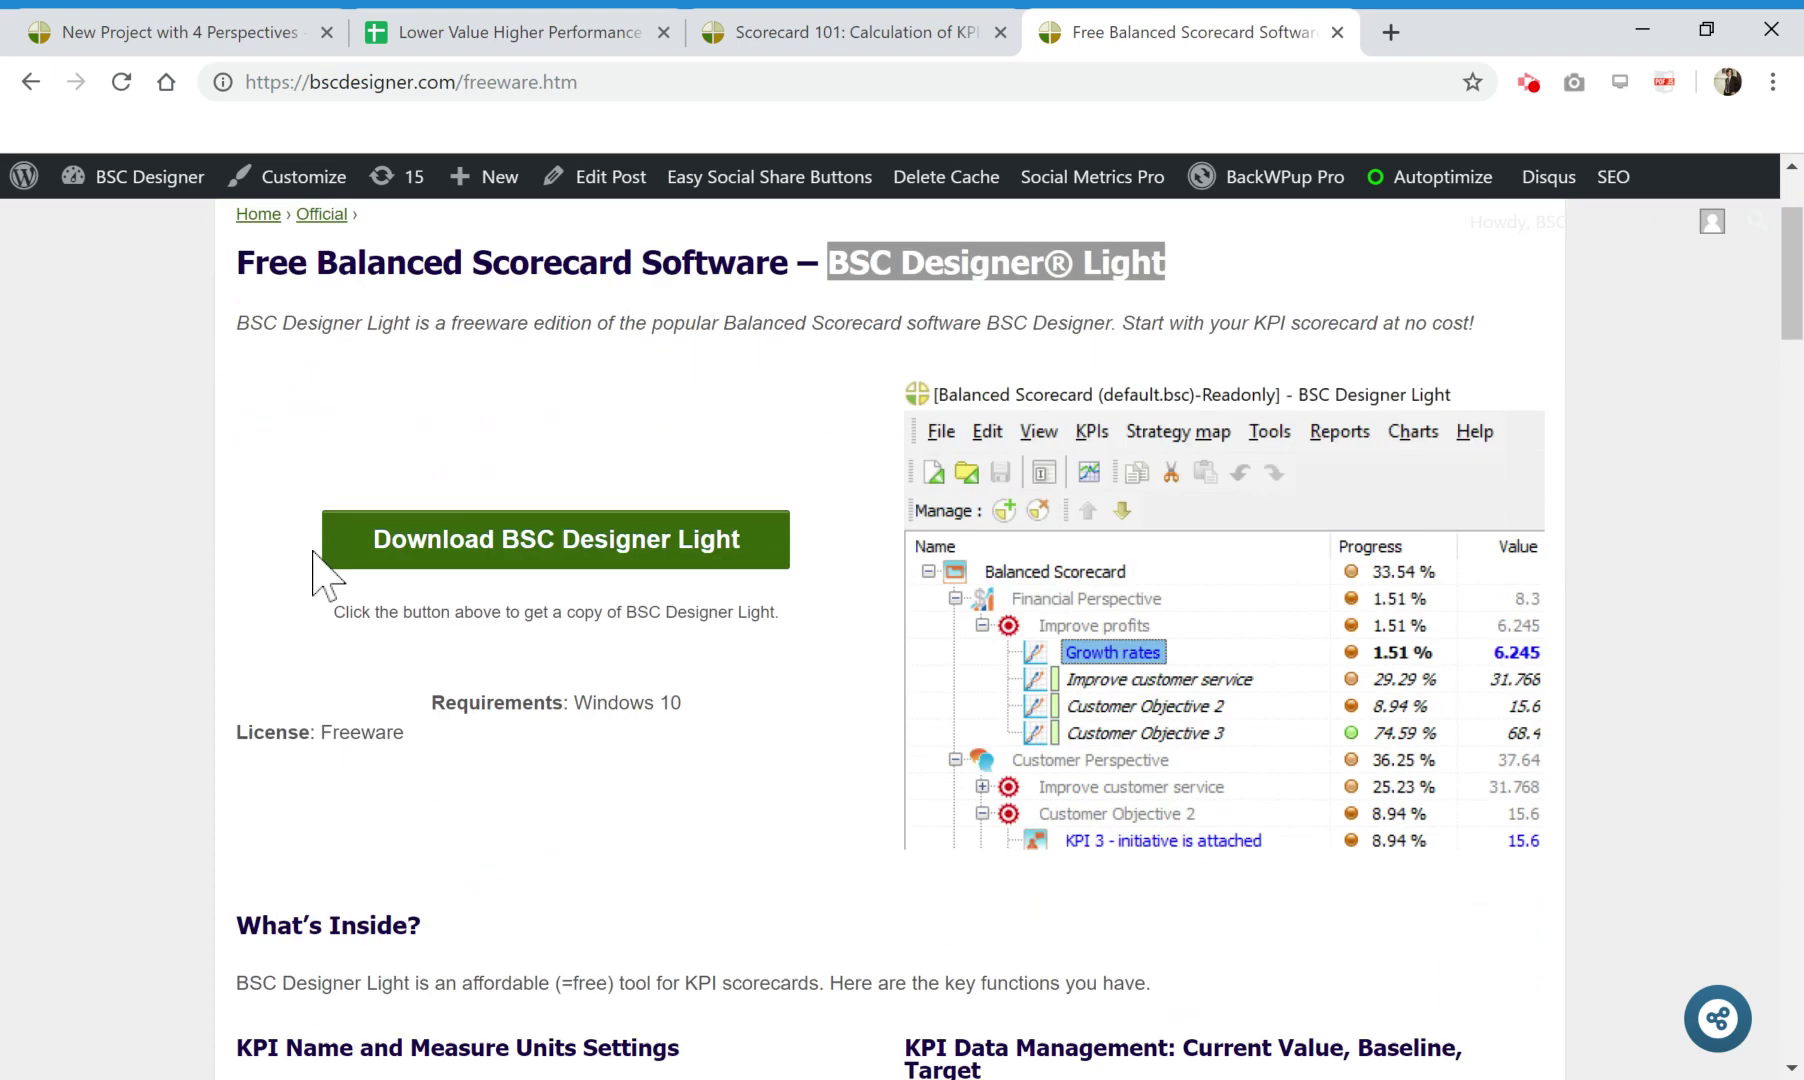
scroll(745, 523, "down", 4)
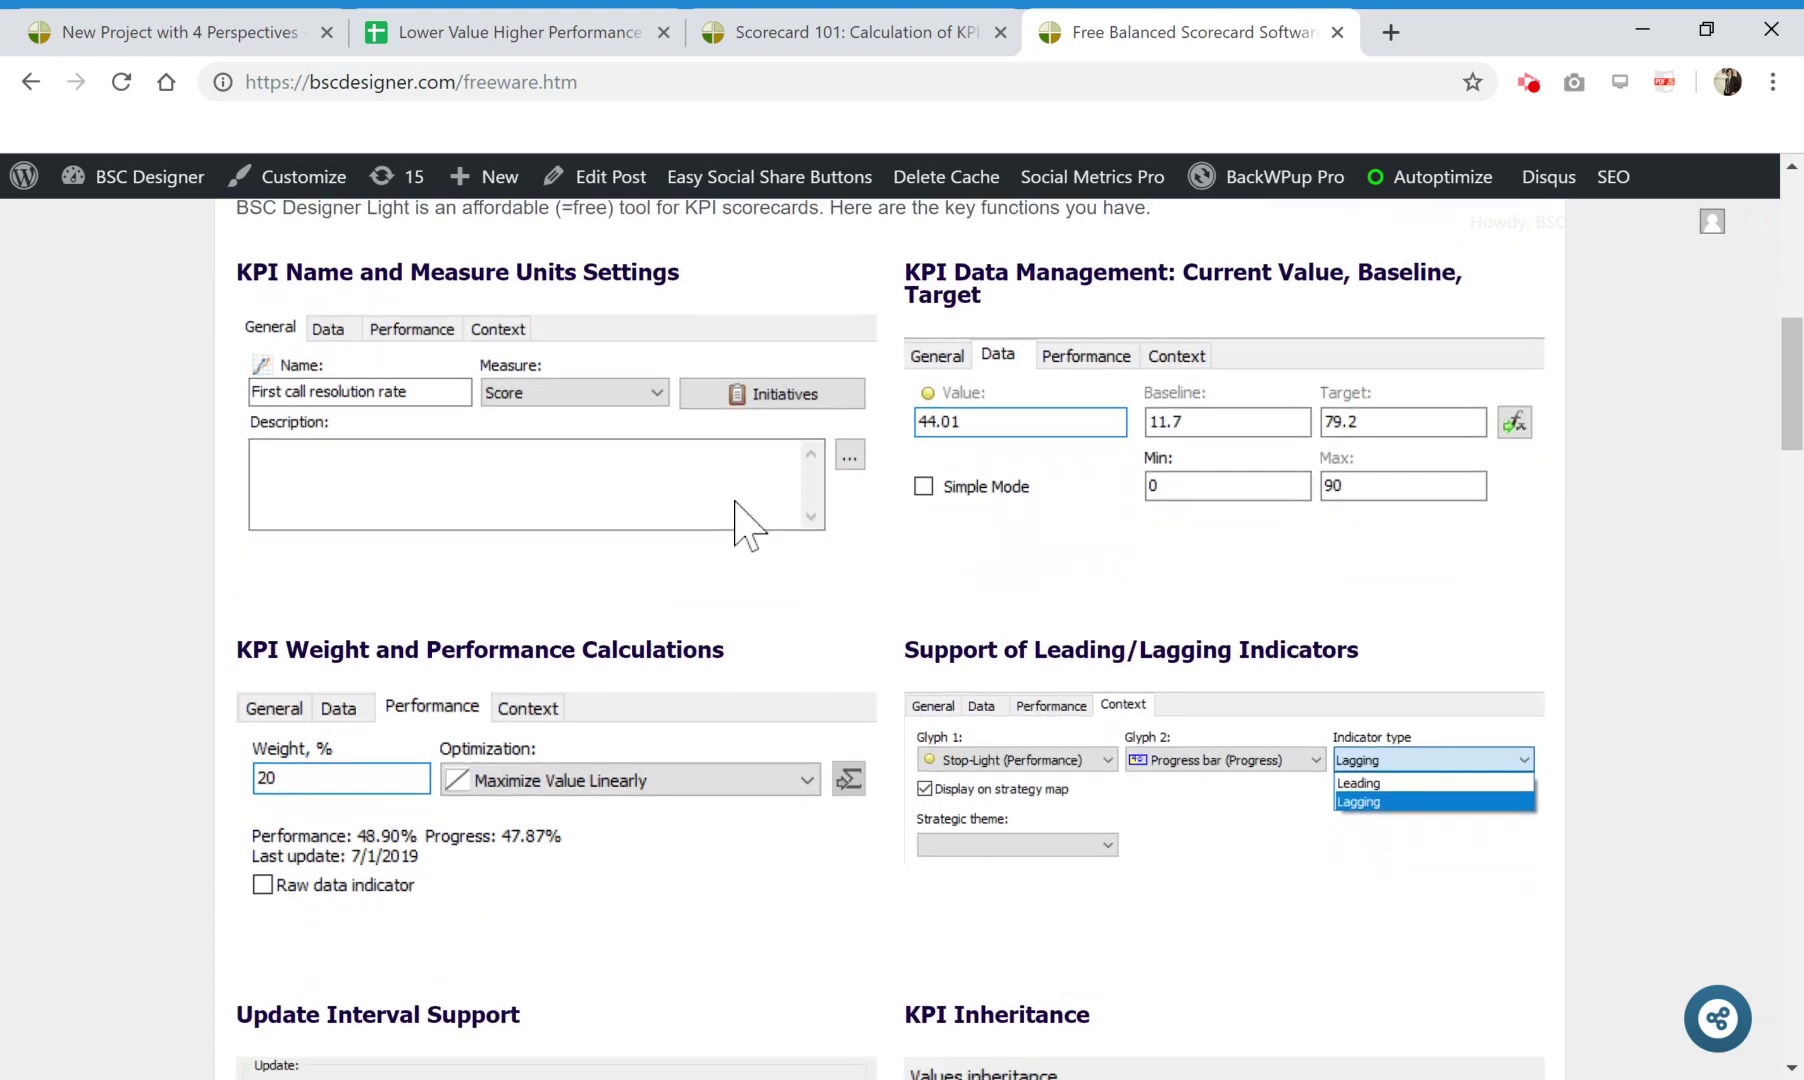
scroll(1047, 495, "down", 1)
scroll(1047, 495, "up", 1)
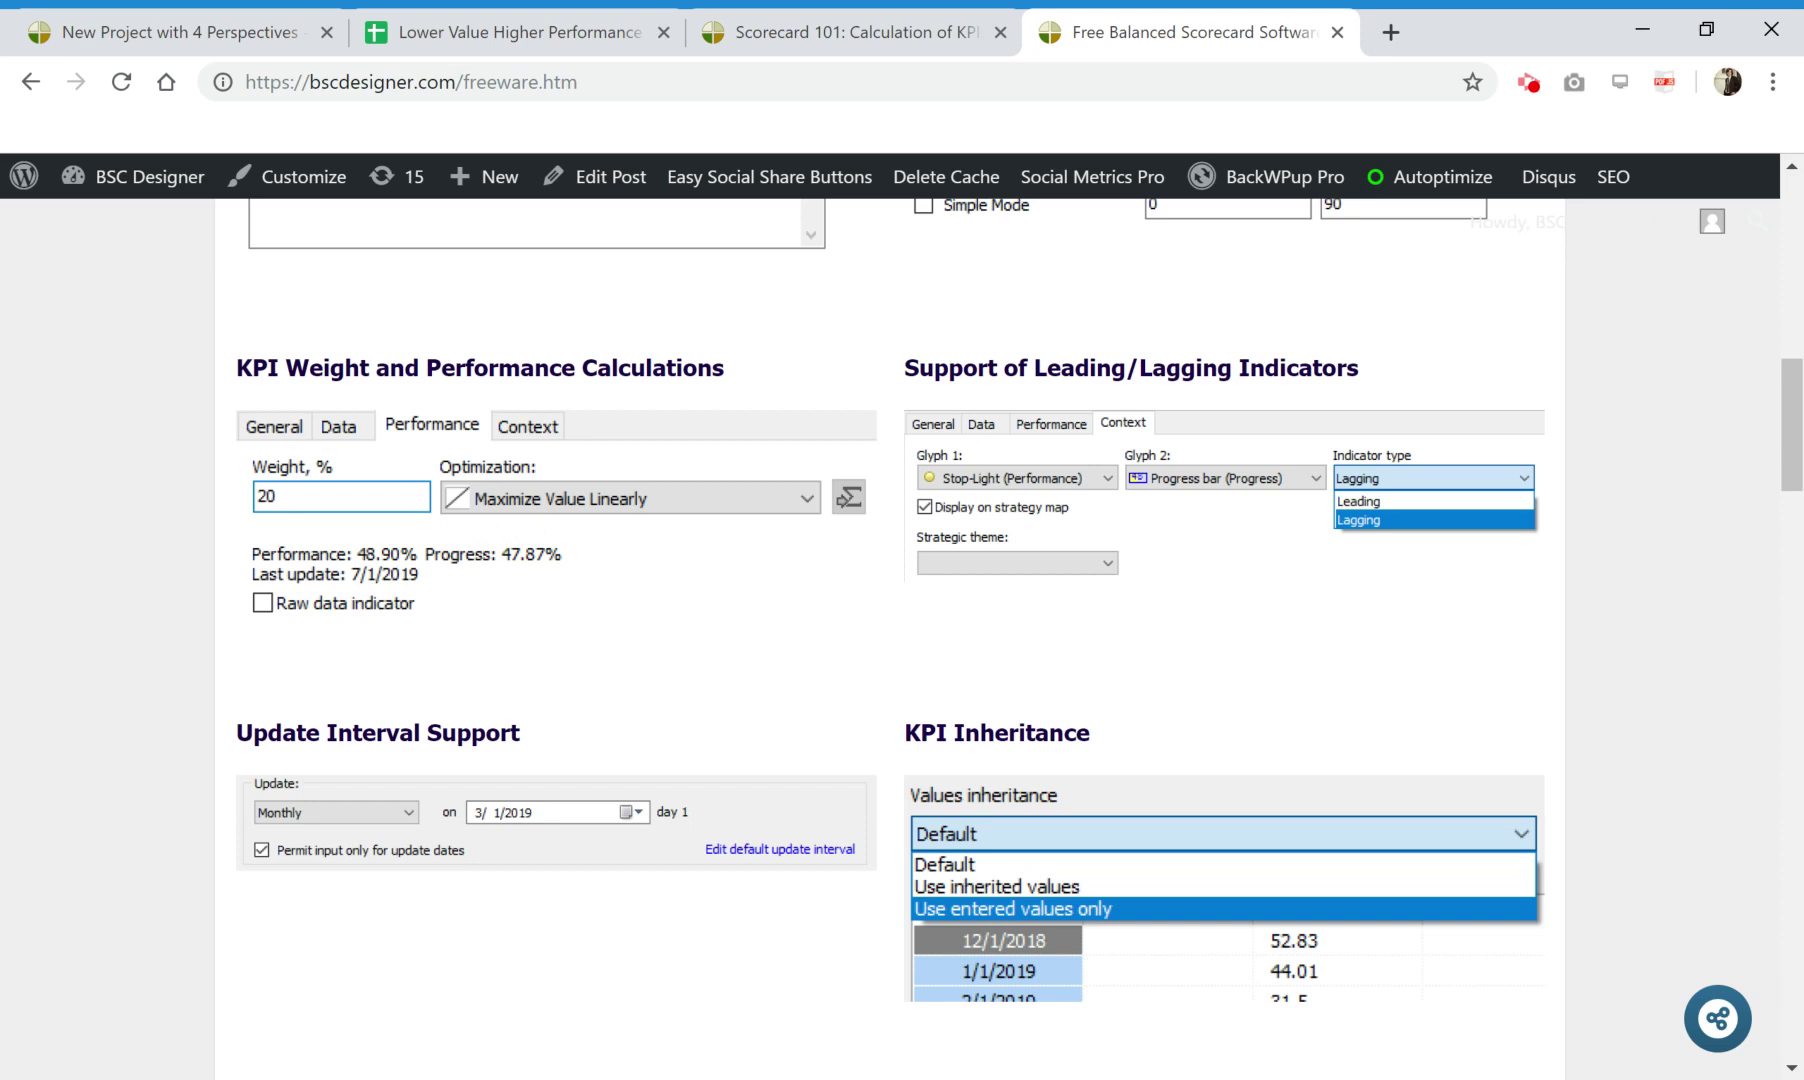
Review the Response time and Training time Performance formulas in H2 and H3.
left_click(558, 38)
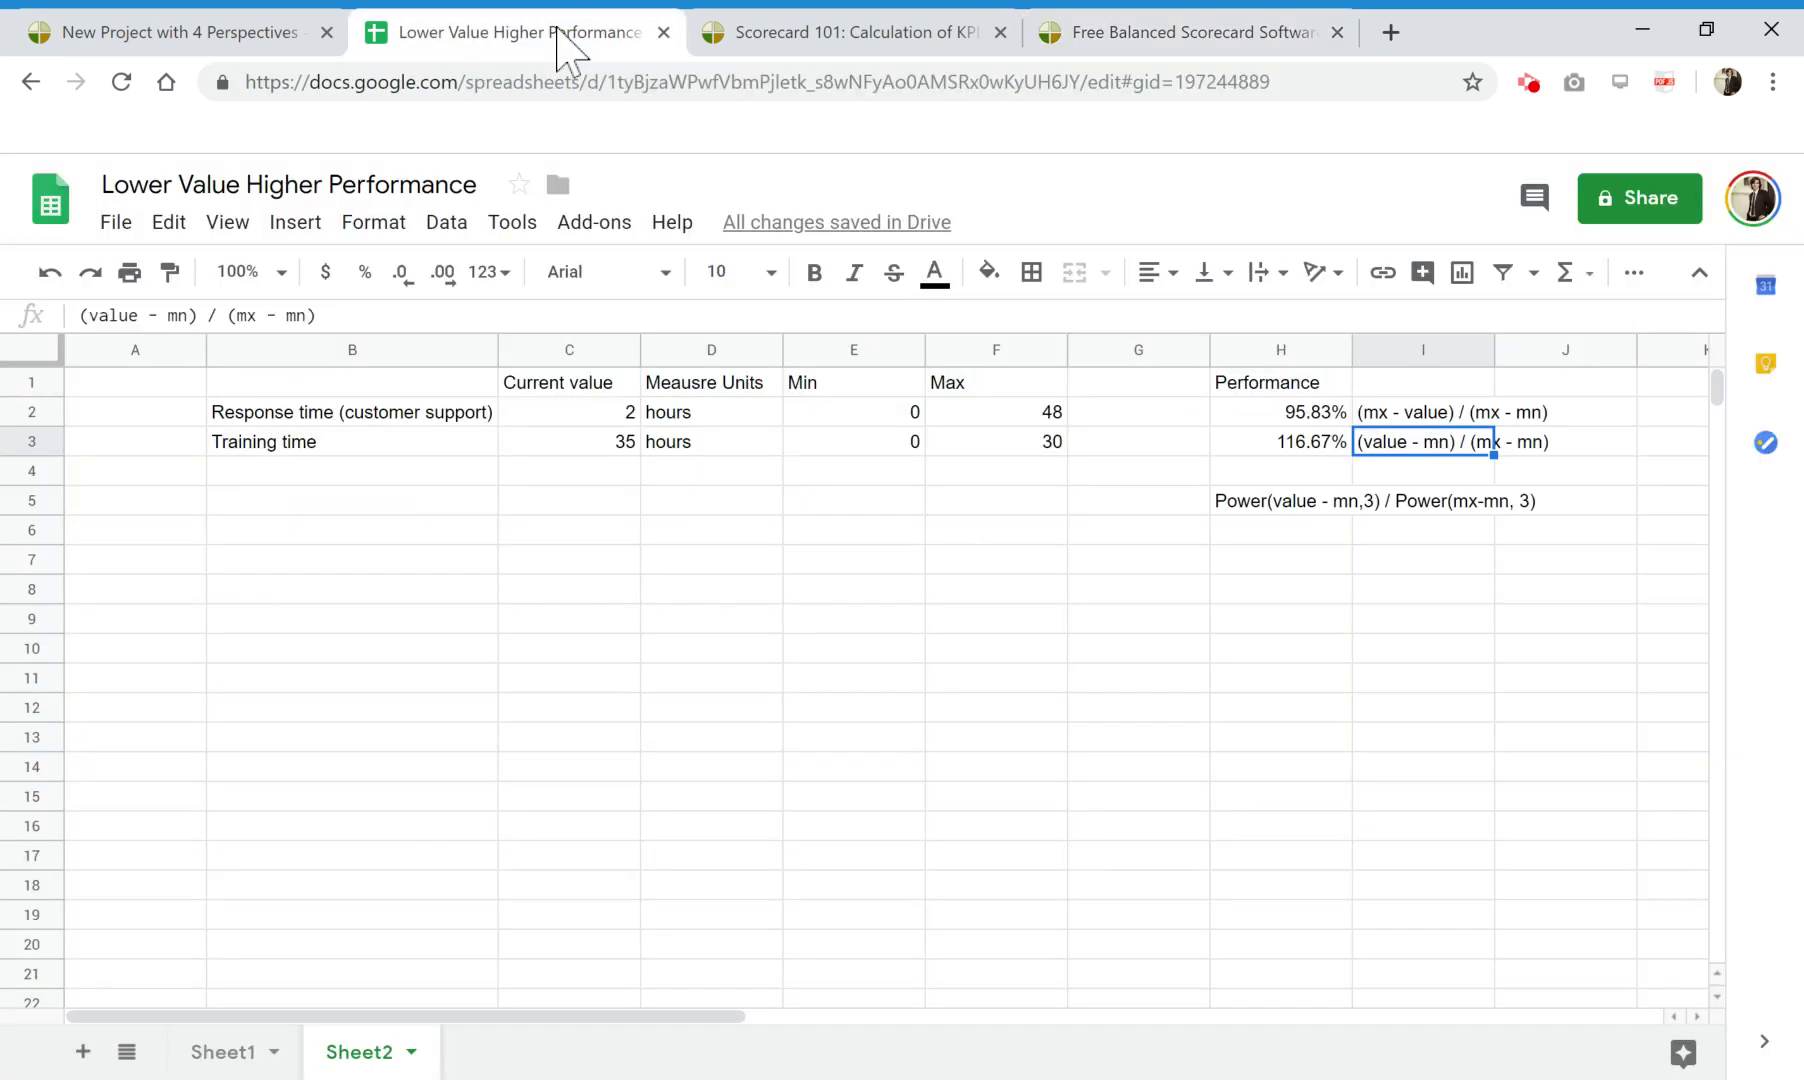
left_click(748, 592)
left_click(818, 485)
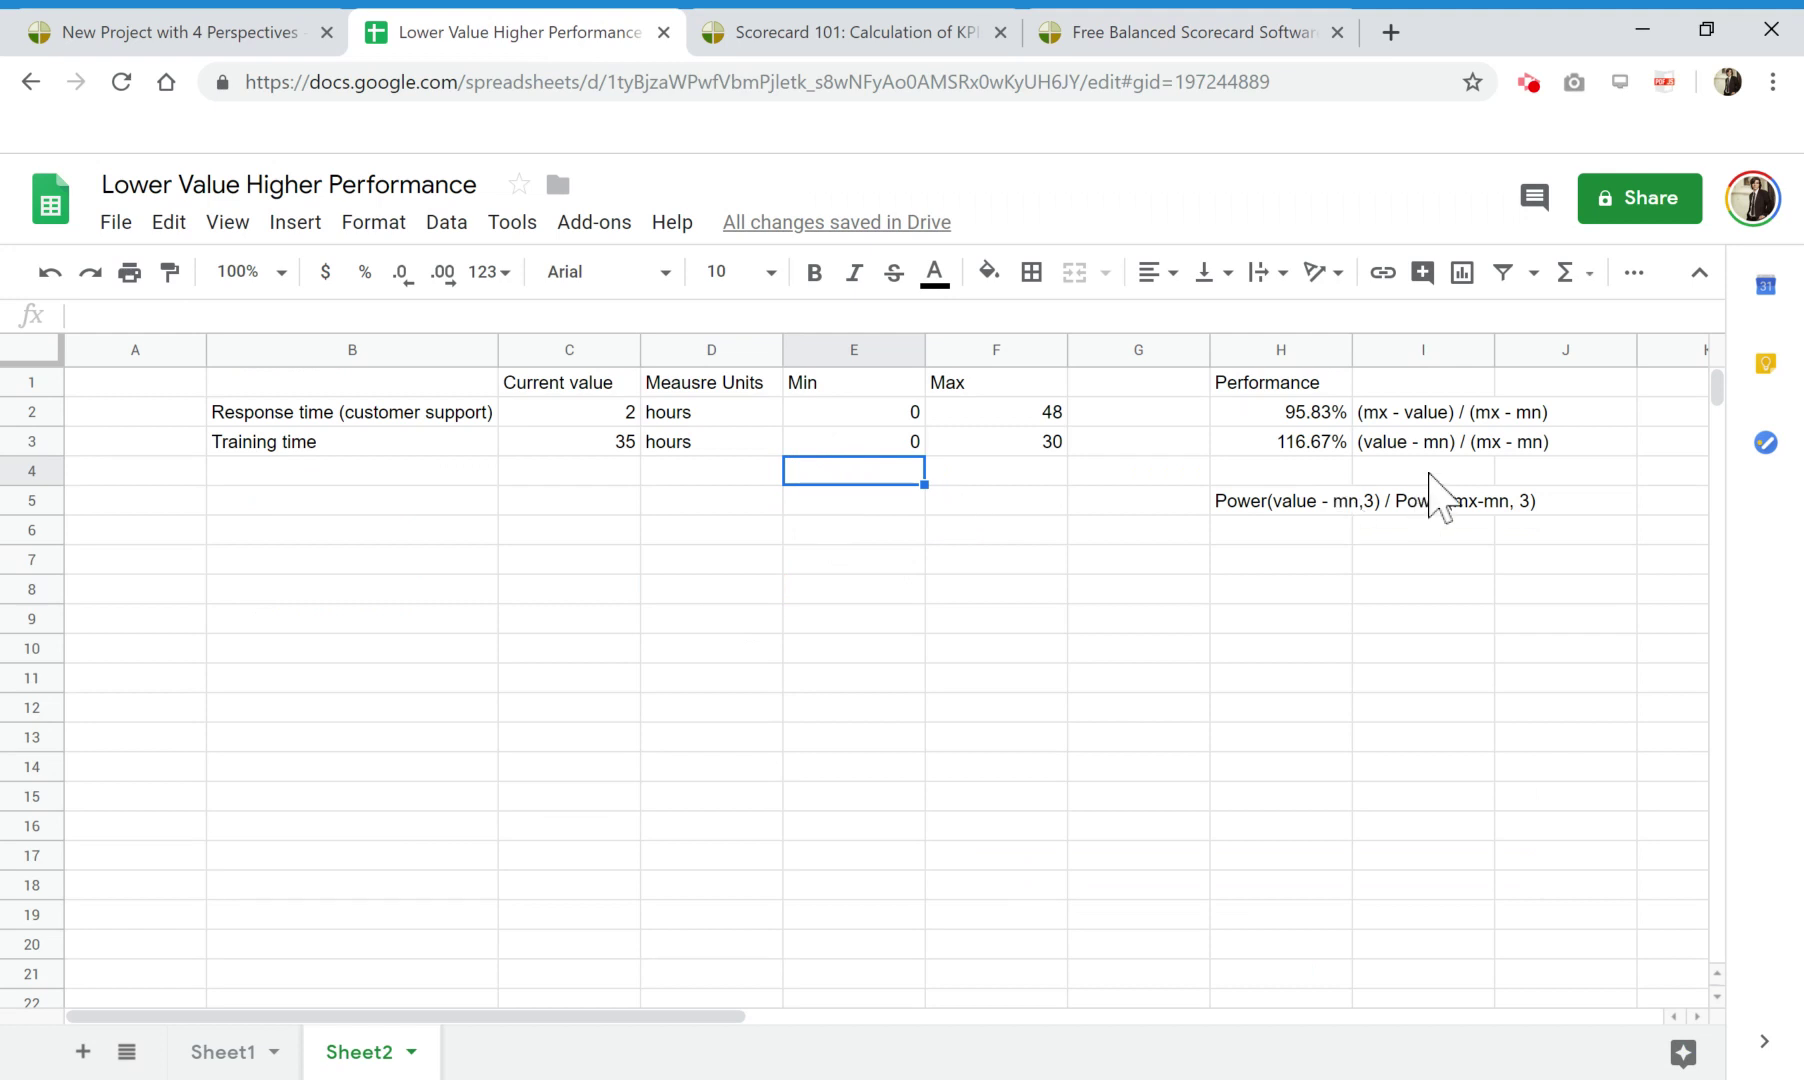
left_click(1320, 414)
left_click(1295, 446)
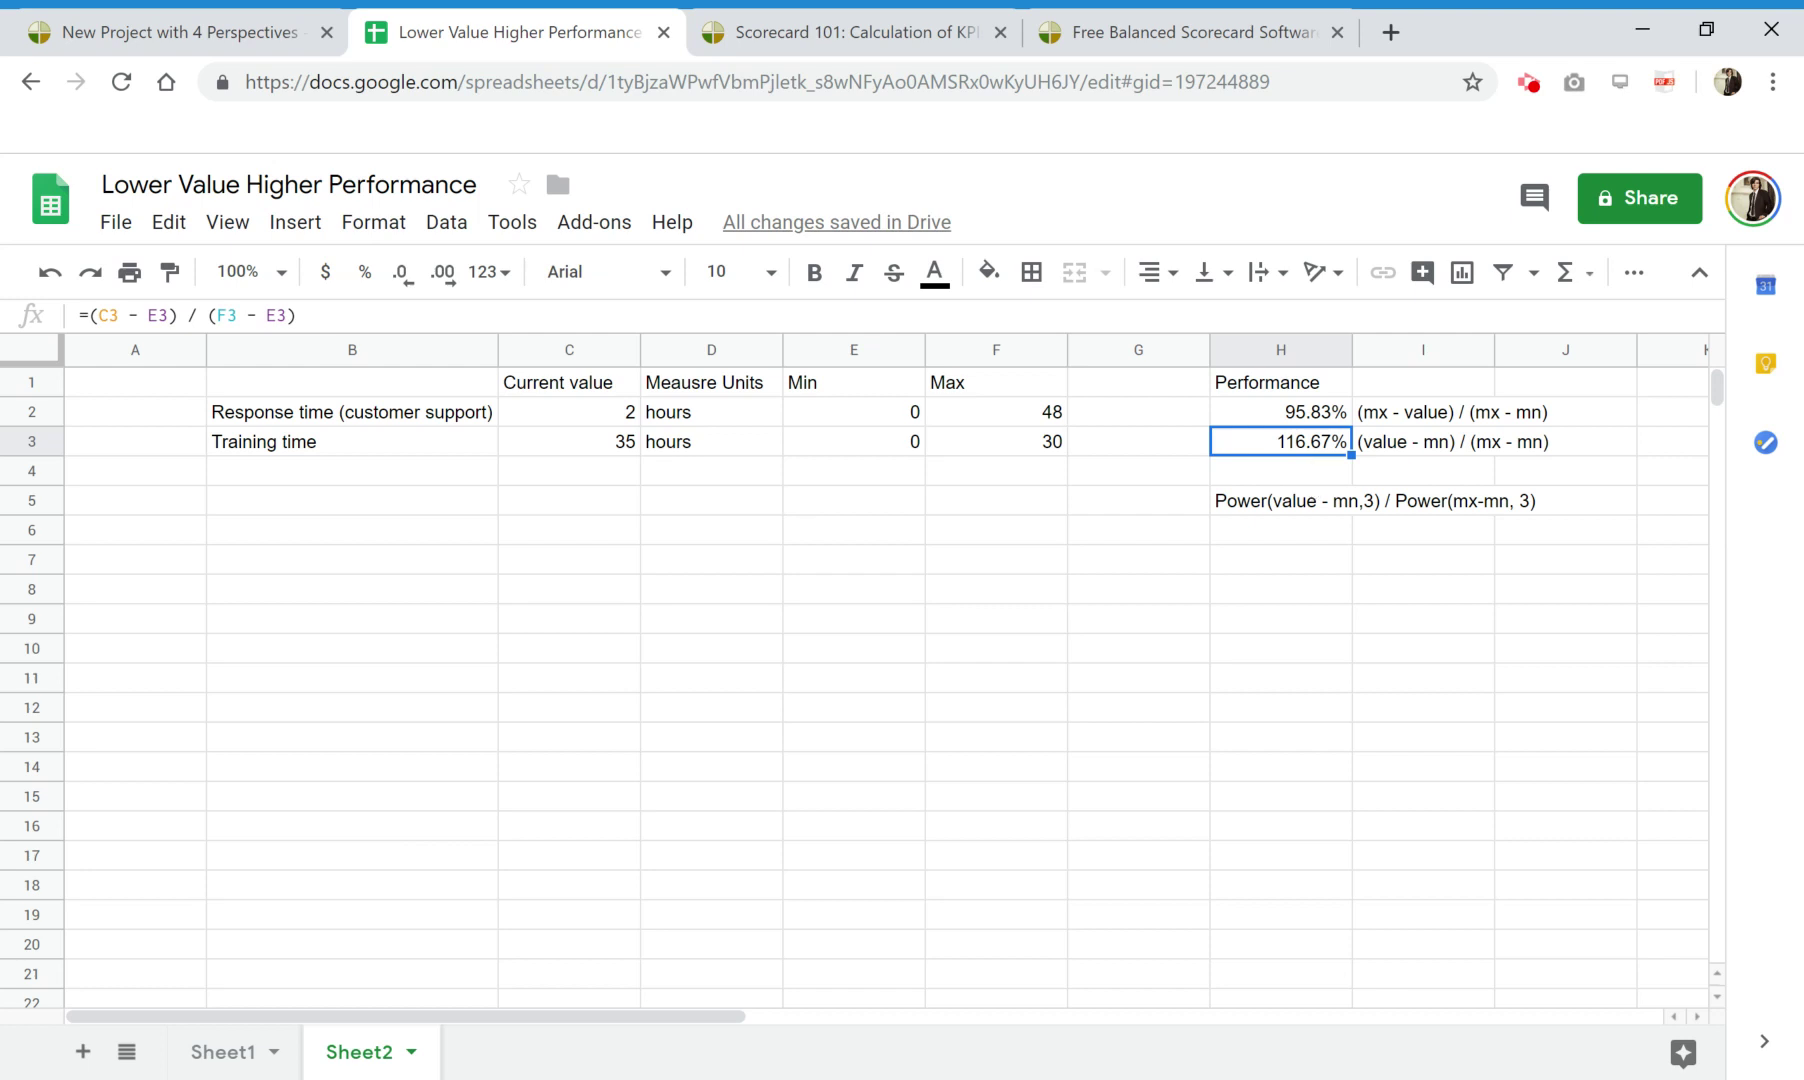
left_click(1278, 421)
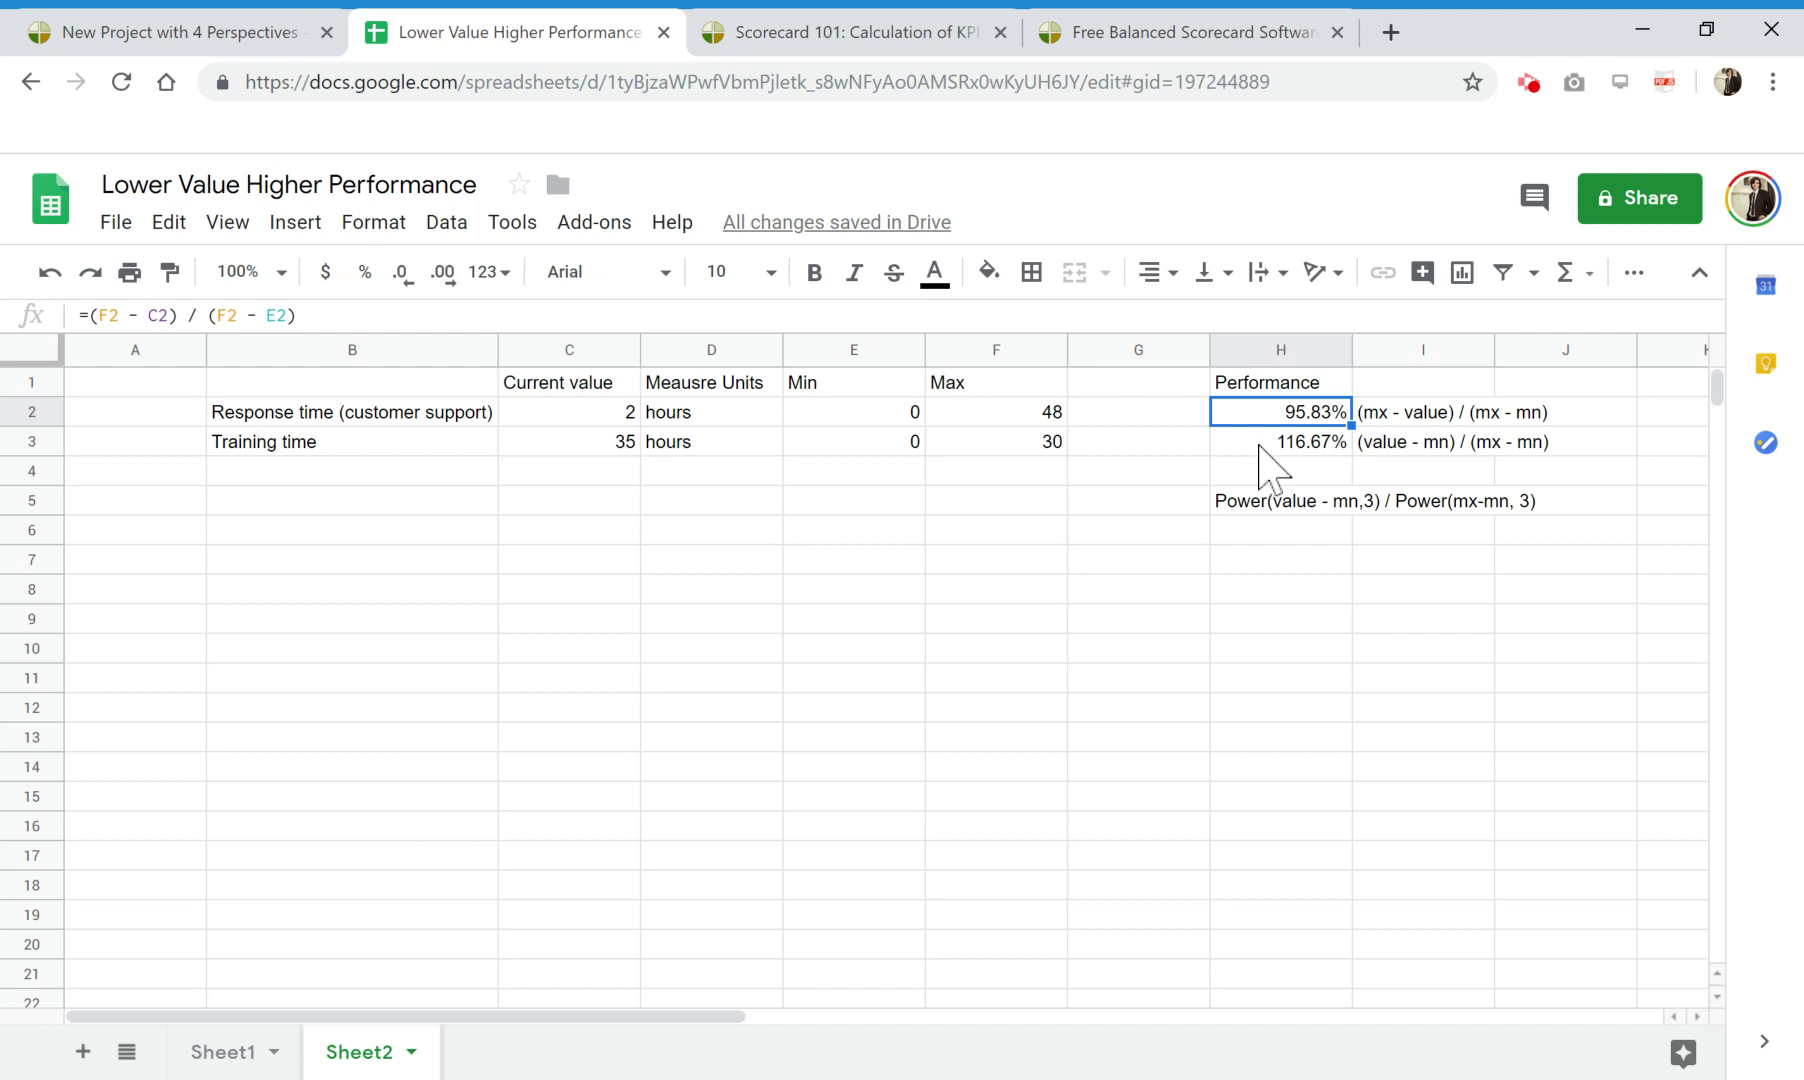
Scroll through the Scorecard 101: Calculation of KPIs article, highlighting its title, down to the KPI chart.
left_click(842, 36)
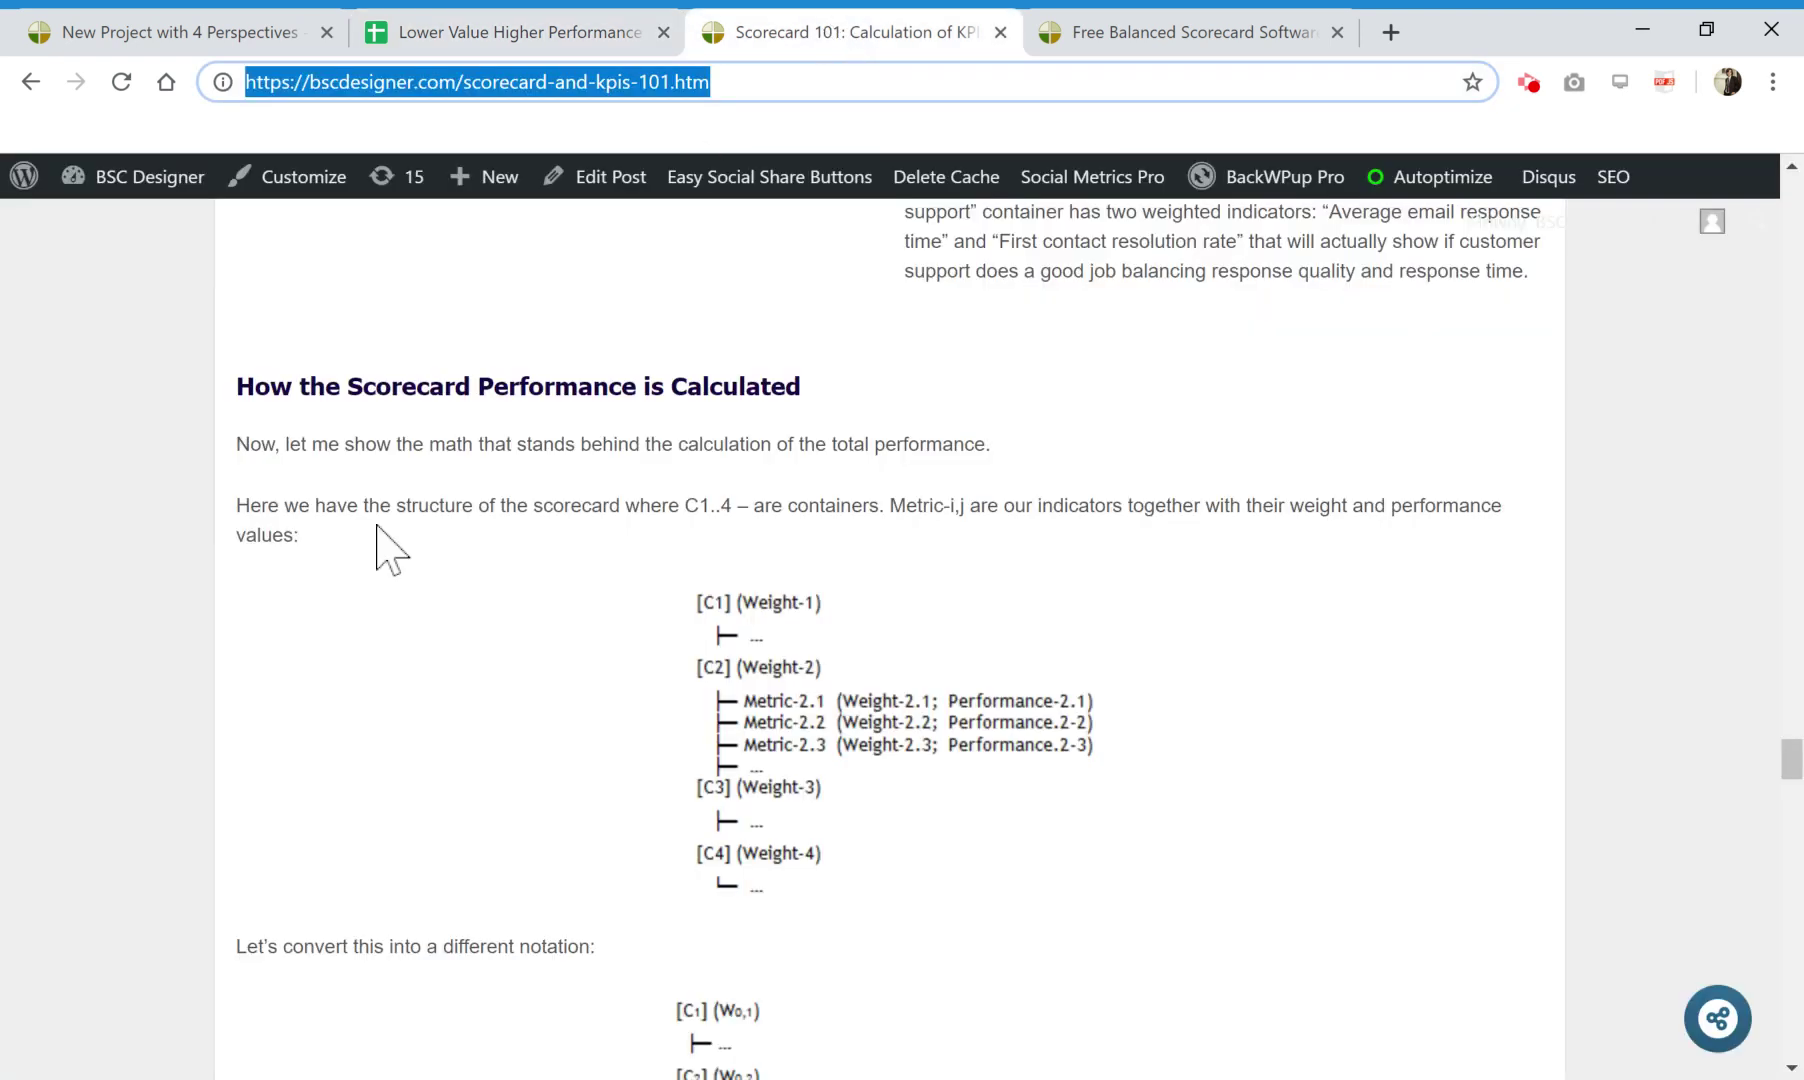
left_click(1098, 24)
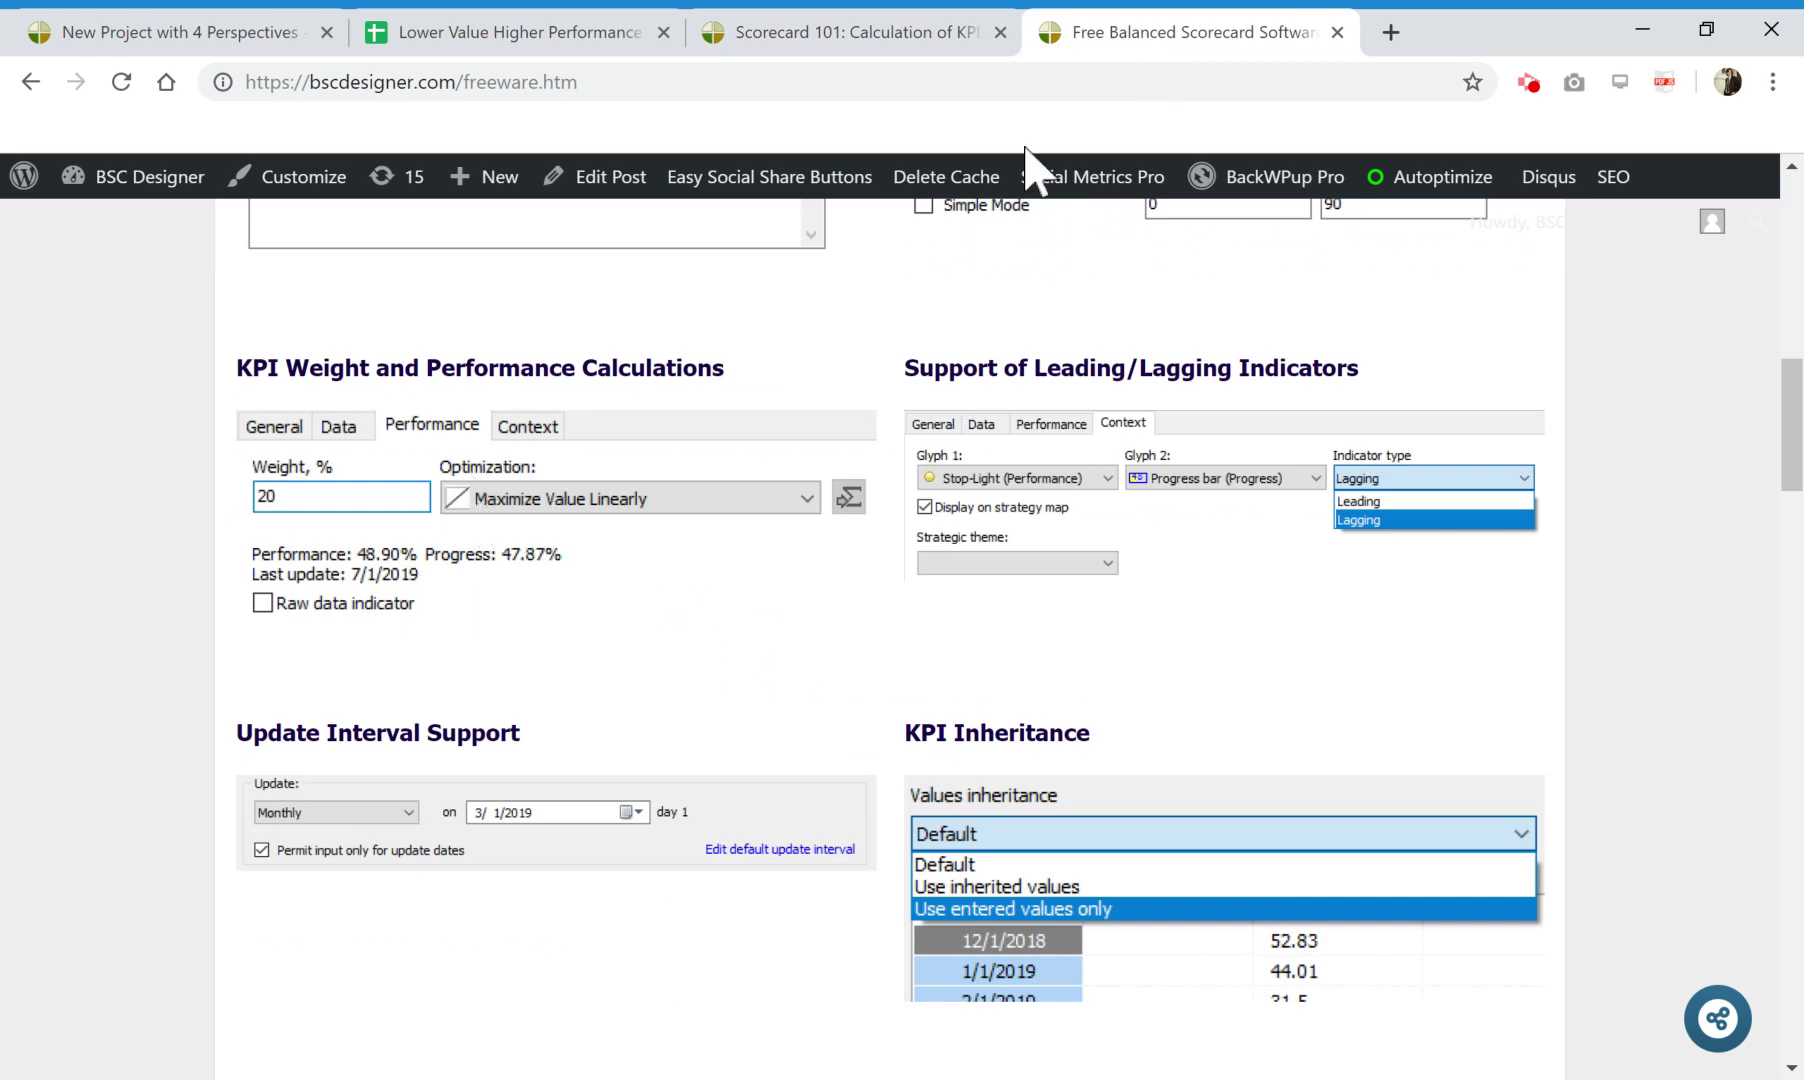
left_click(882, 32)
scroll(1017, 390, "down", 3)
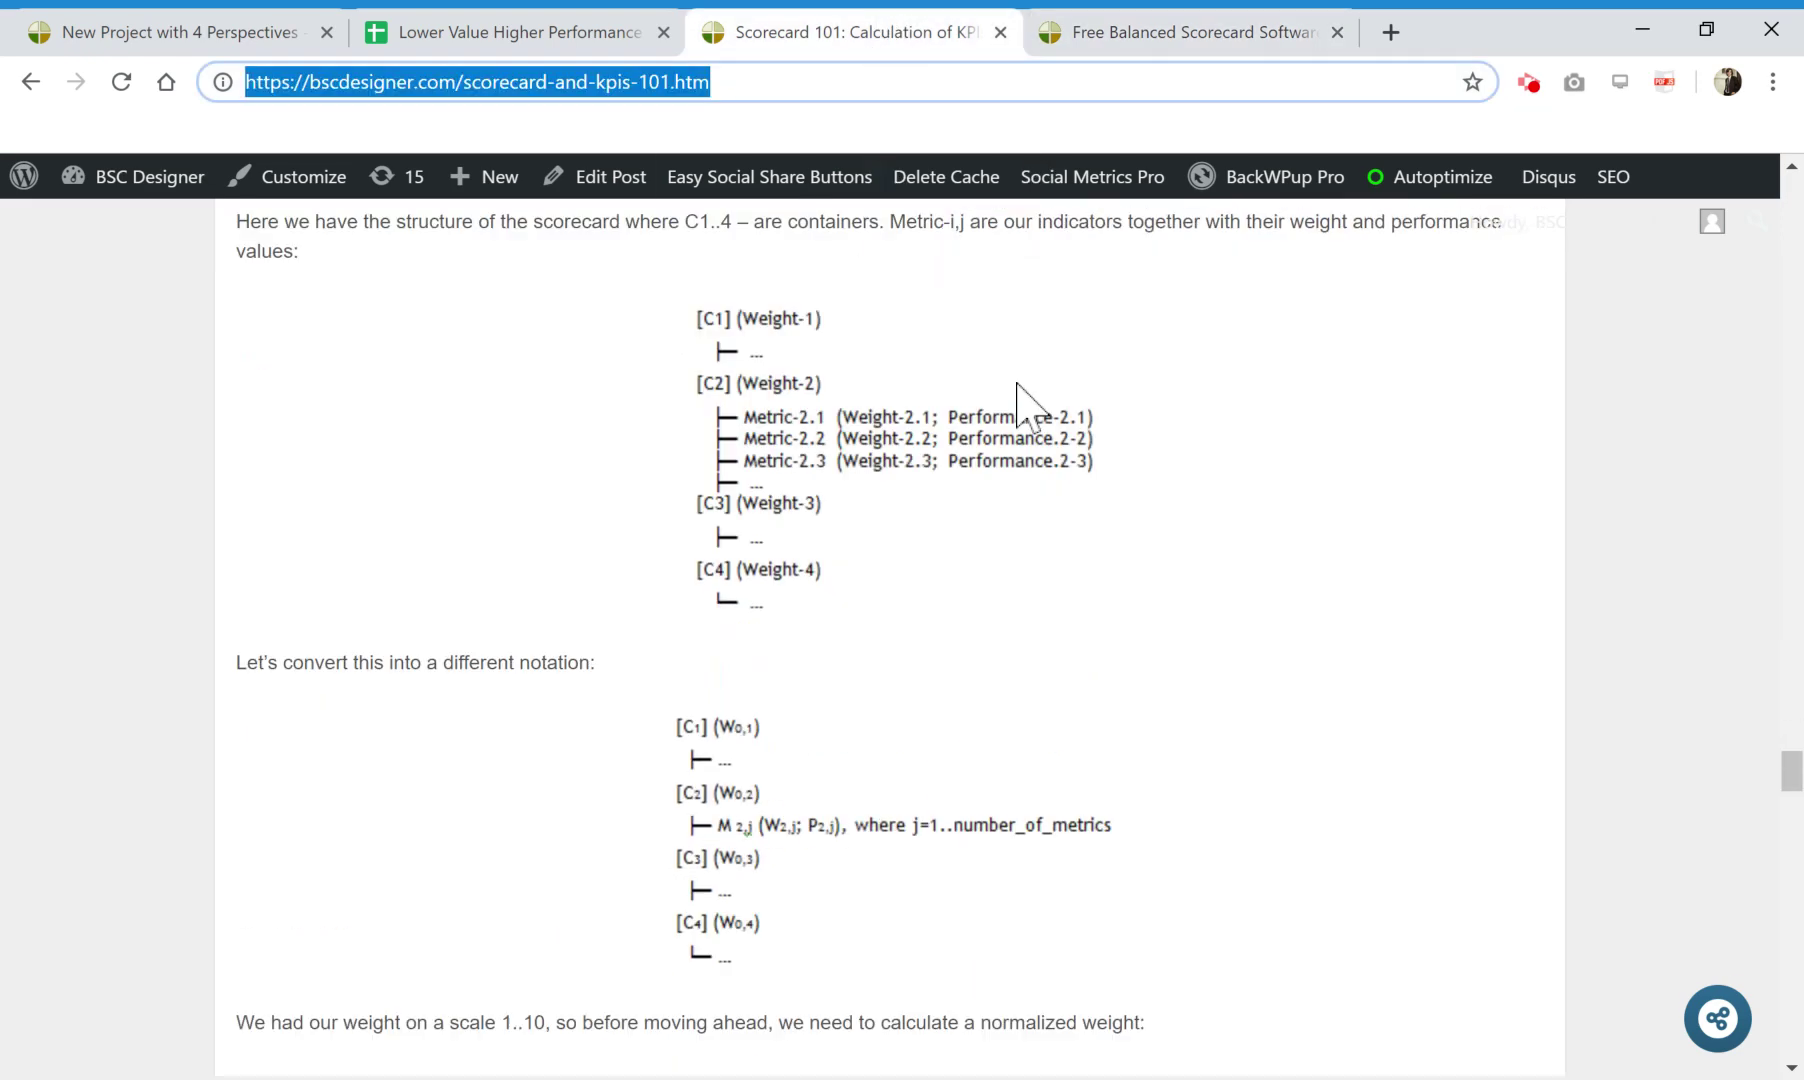
left_click_drag(1790, 766, 1796, 830)
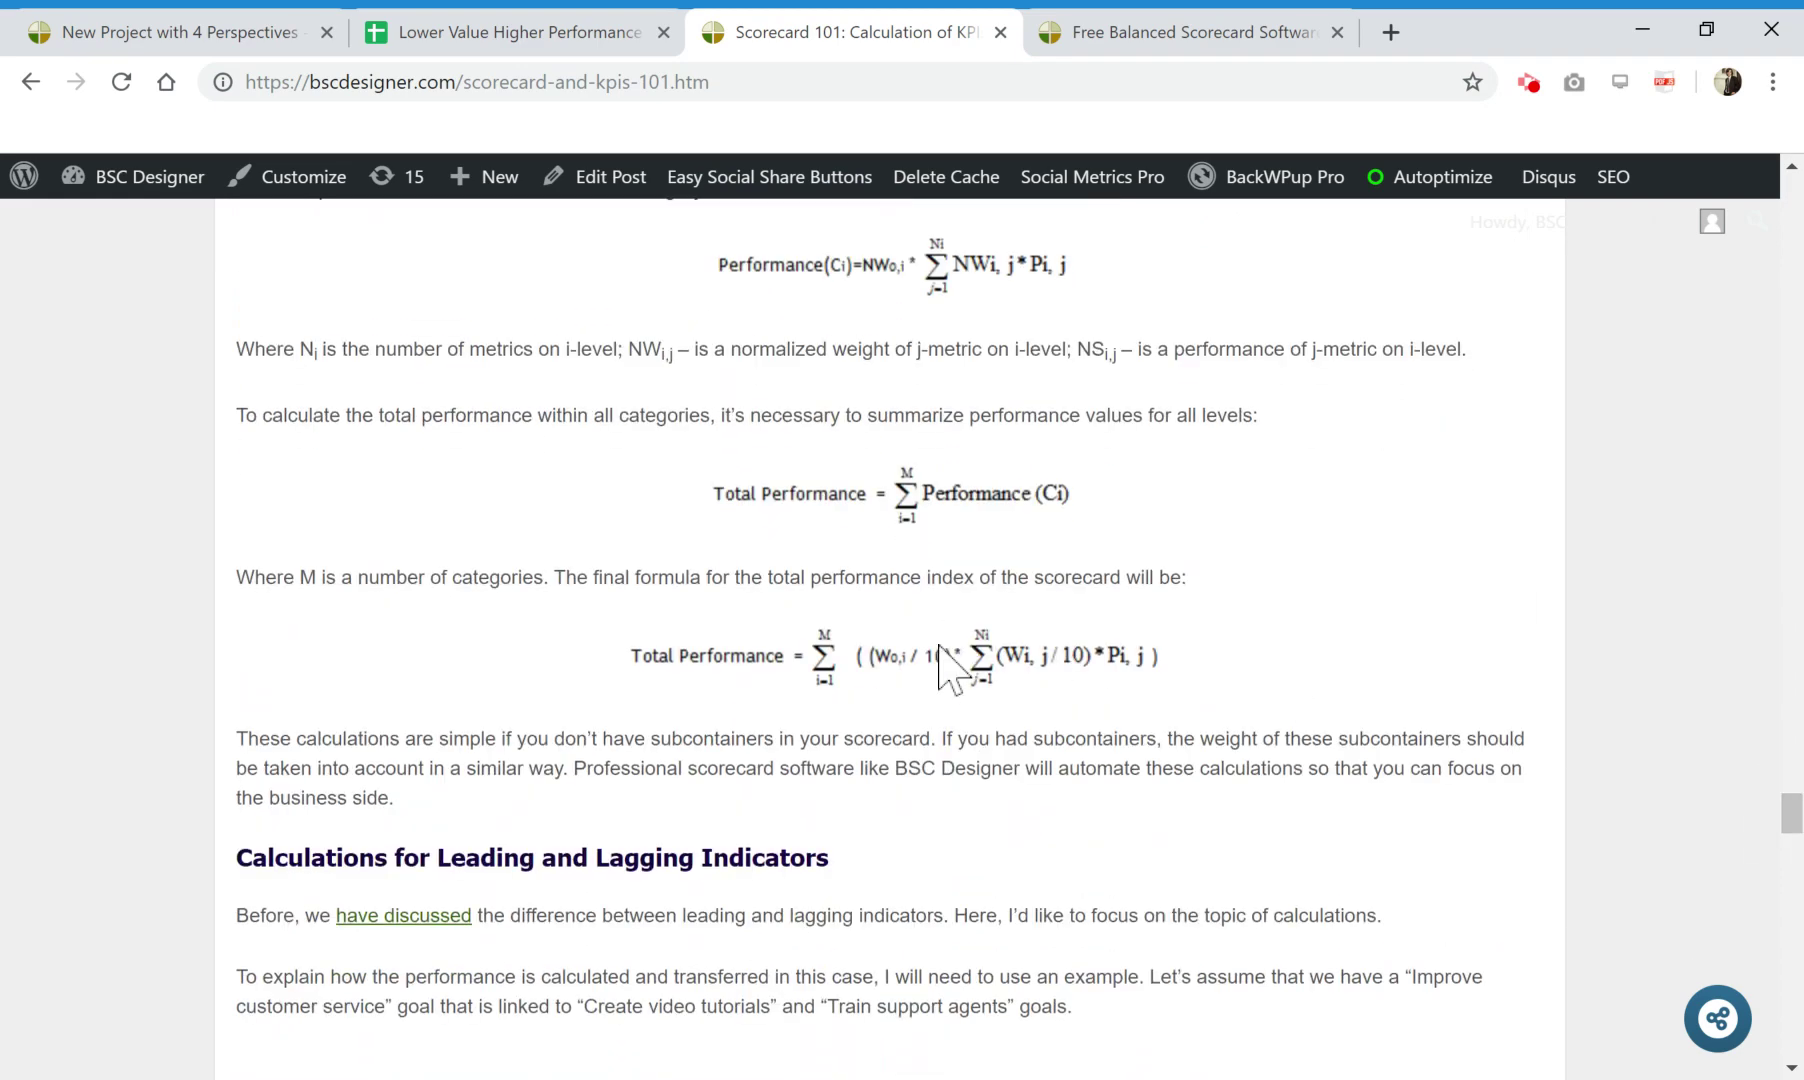
left_click_drag(1798, 820, 1792, 185)
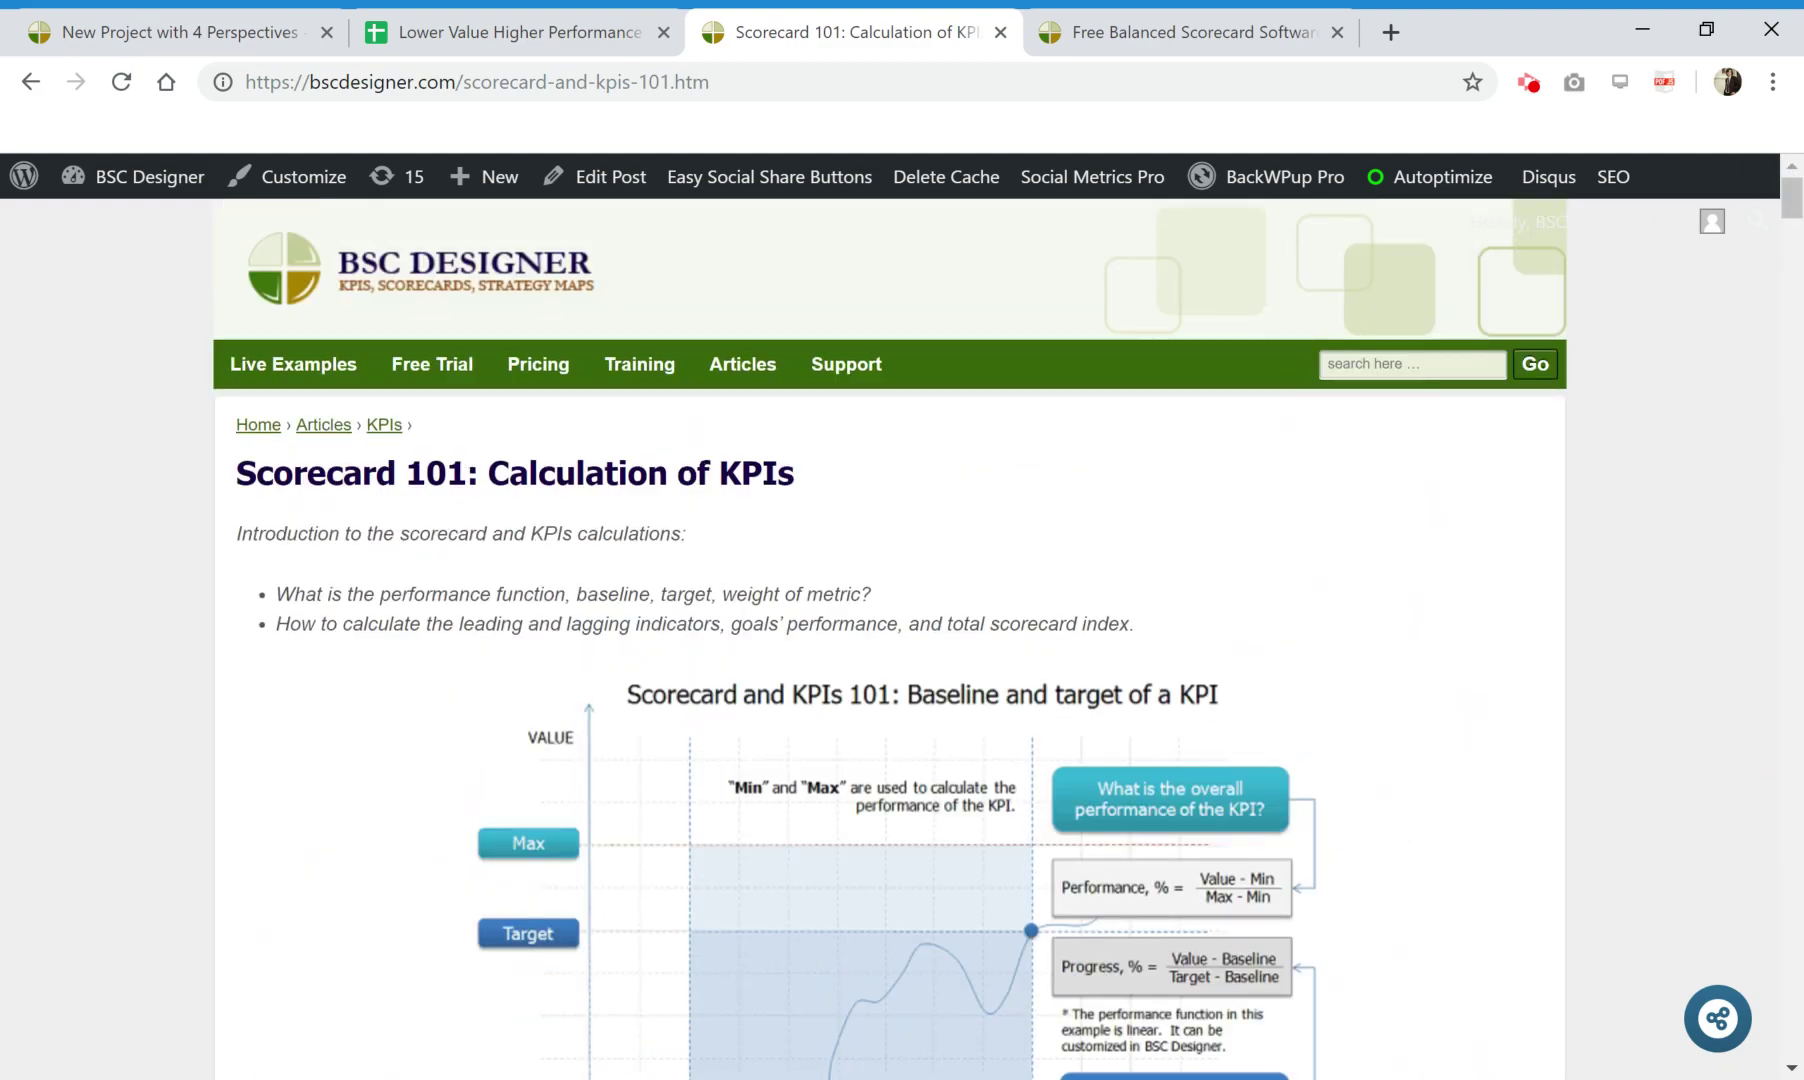
left_click_drag(238, 472, 487, 467)
left_click(557, 537)
scroll(560, 540, "down", 4)
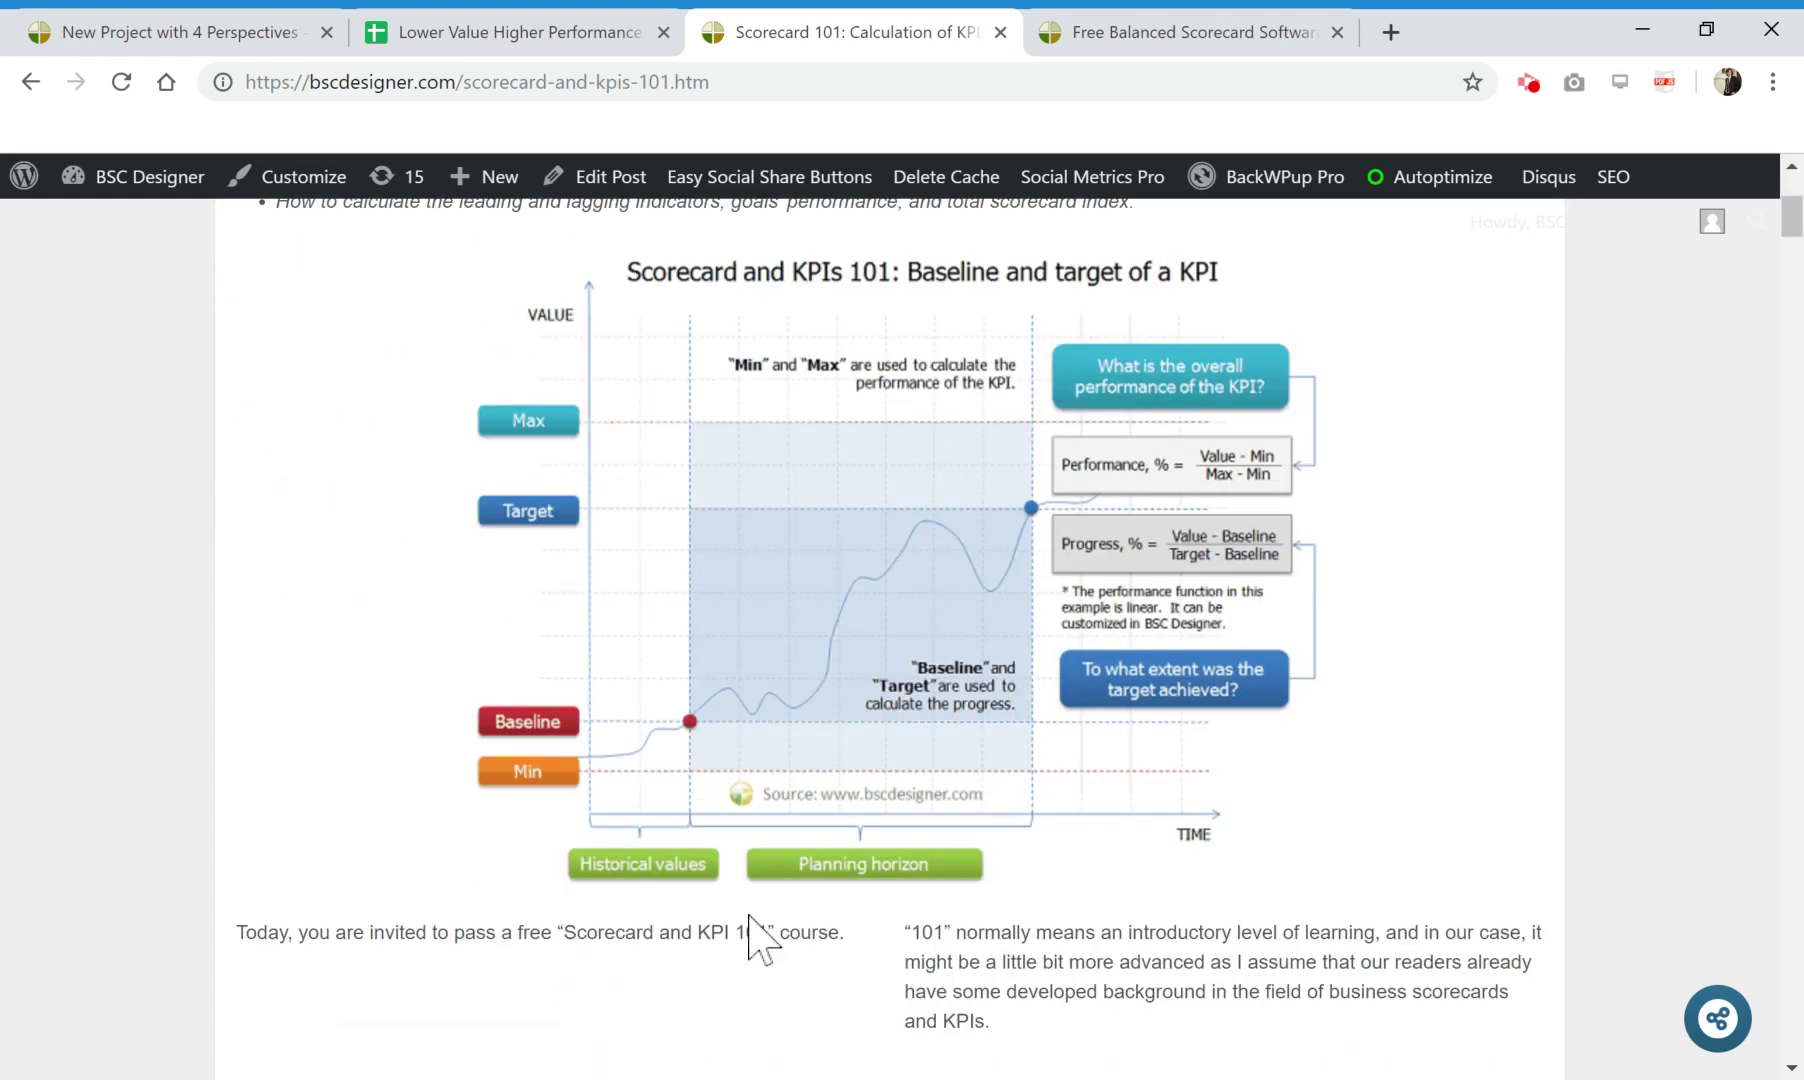